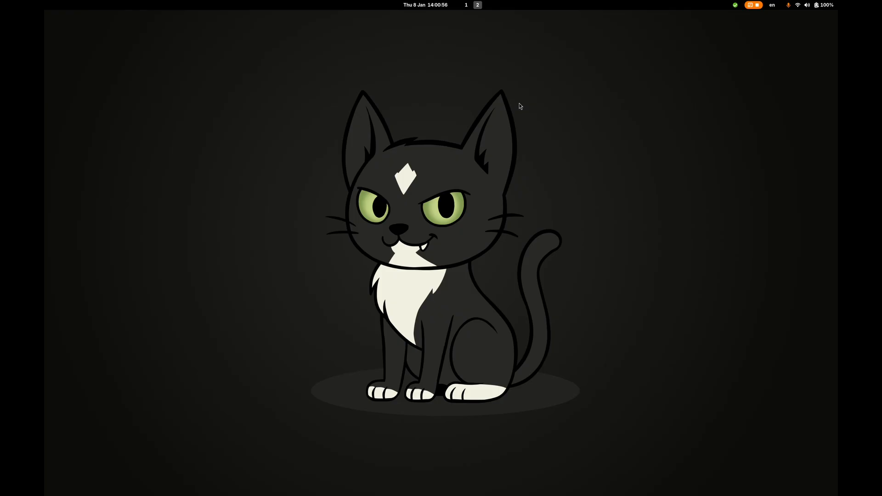
Launch the Orc GUI application and move its window to make room beside it on the desktop
key(super)
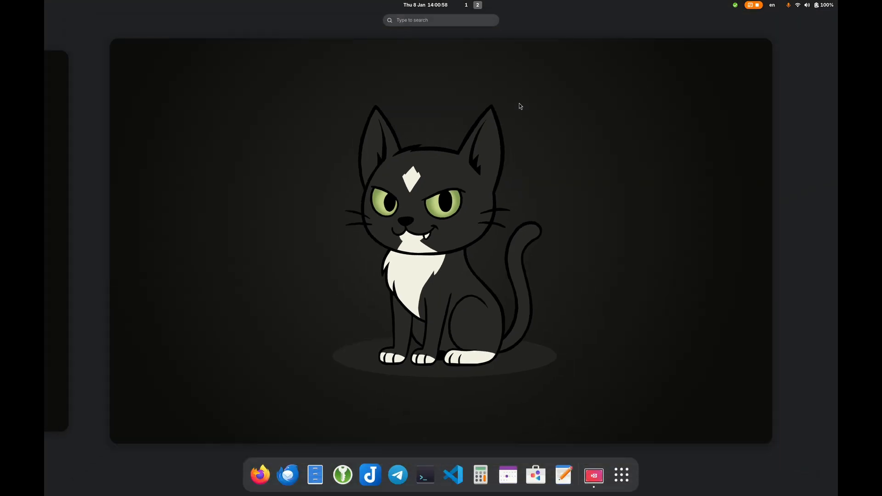
text(orc)
key(Return)
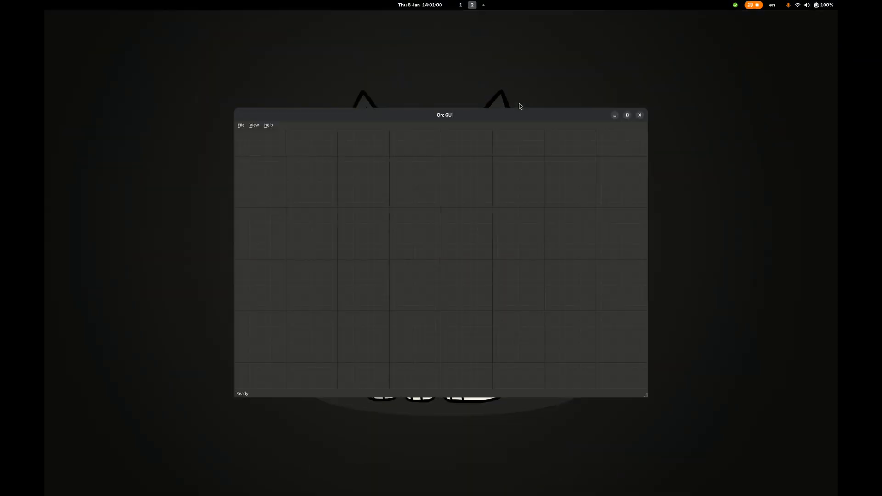
drag(520, 118, 384, 72)
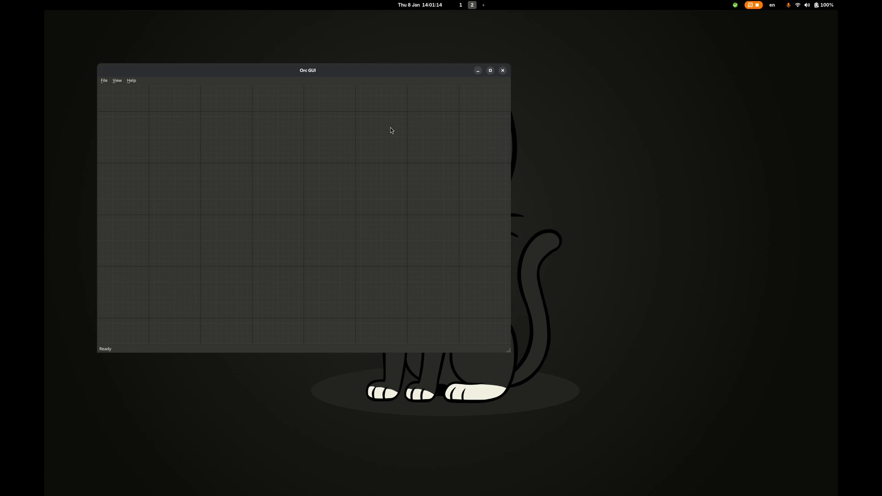
Create a new NTSC project named test3 in the Orc Projects folder
click(104, 81)
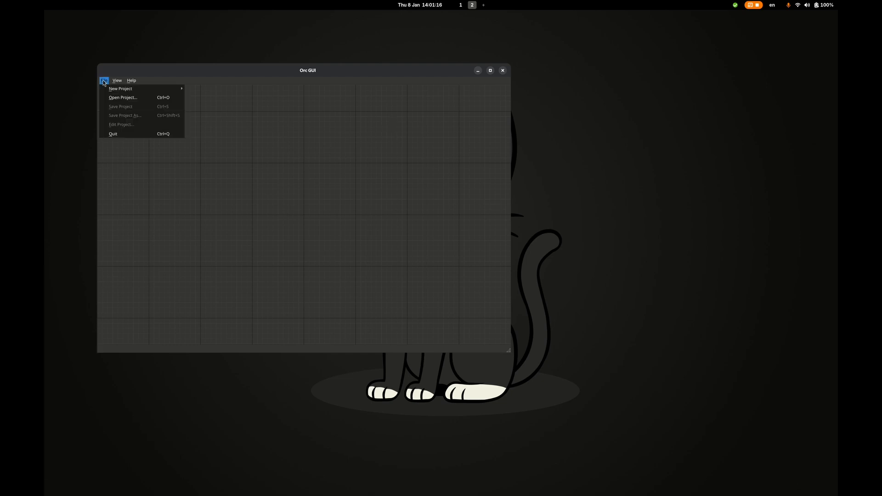
mouse_move(115, 89)
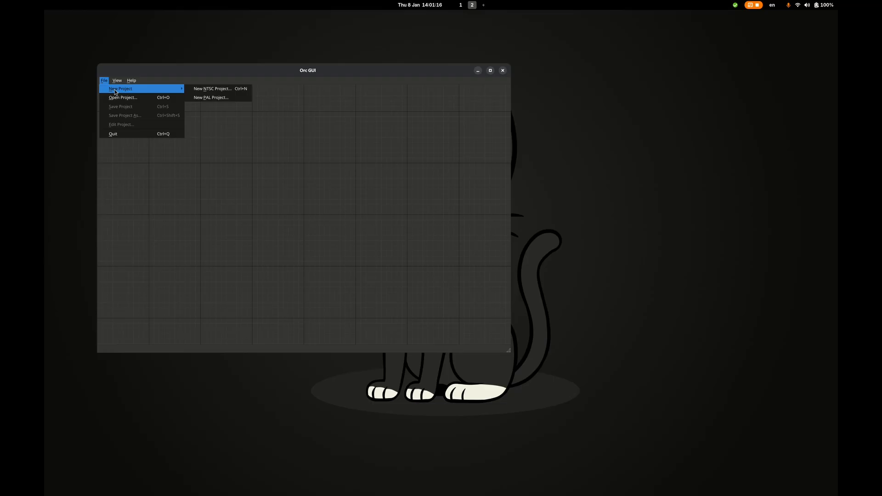
click(217, 90)
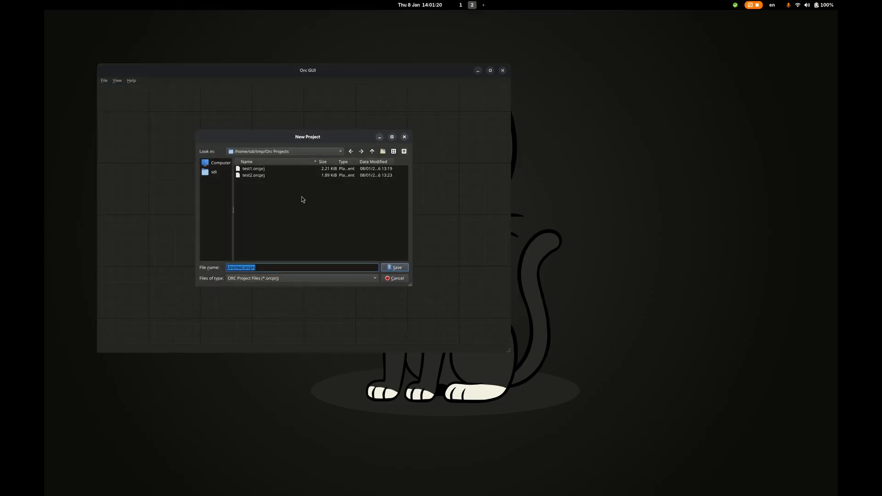
text(test3)
key(Return)
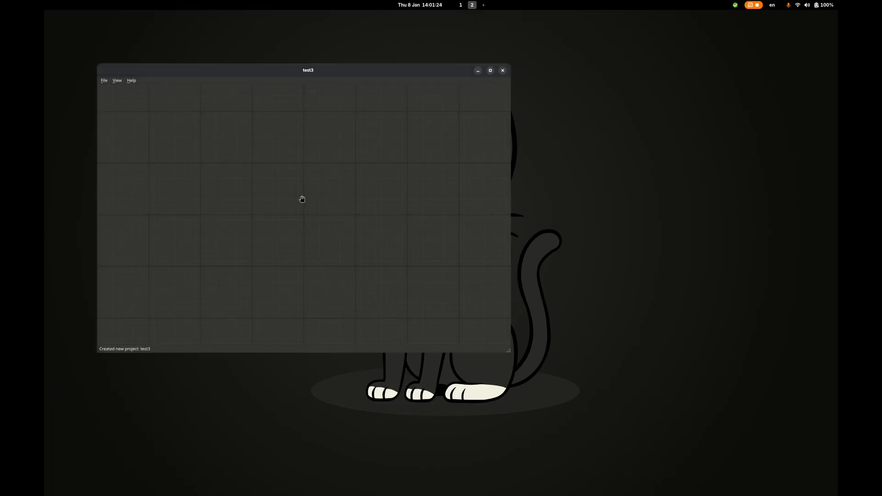
Add an LD NTSC Source node near the upper-left corner of the empty project canvas
click(104, 80)
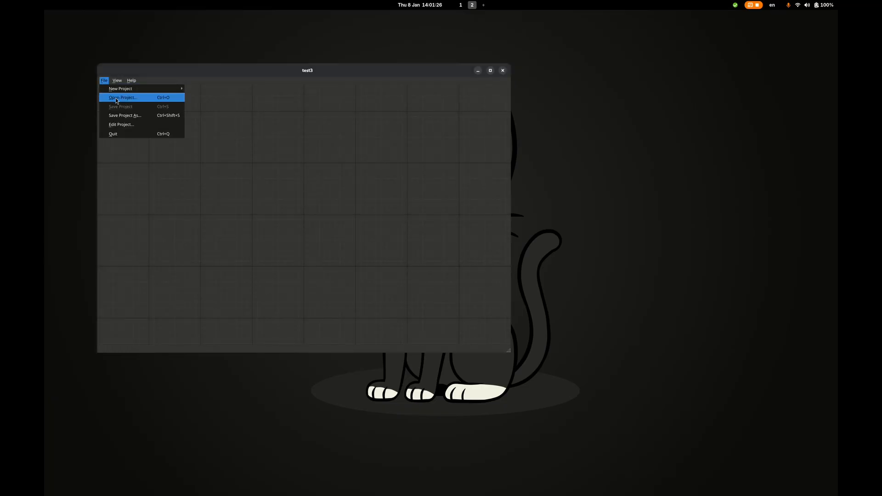
click(134, 122)
right_click(115, 106)
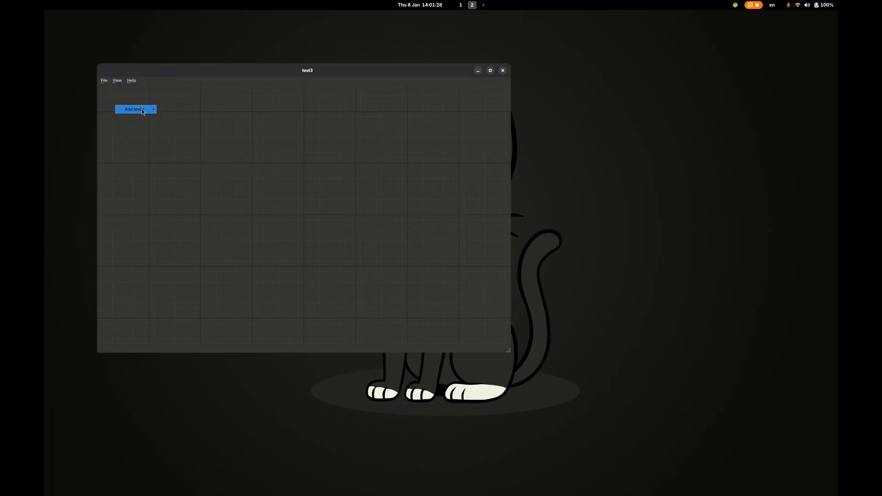
mouse_move(143, 112)
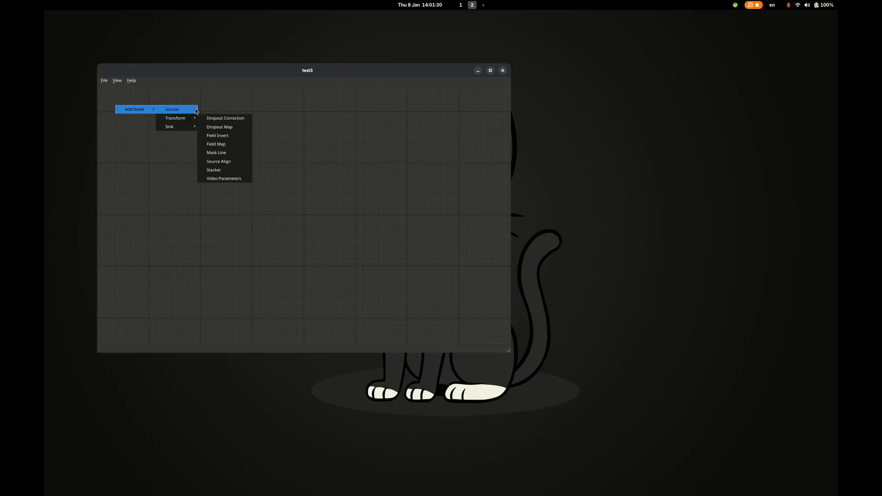
click(221, 111)
Set the LD NTSC Source's TBC file to cc-test1.tbc from the tmp/Bambi_test folder and accept the parameters
right_click(131, 110)
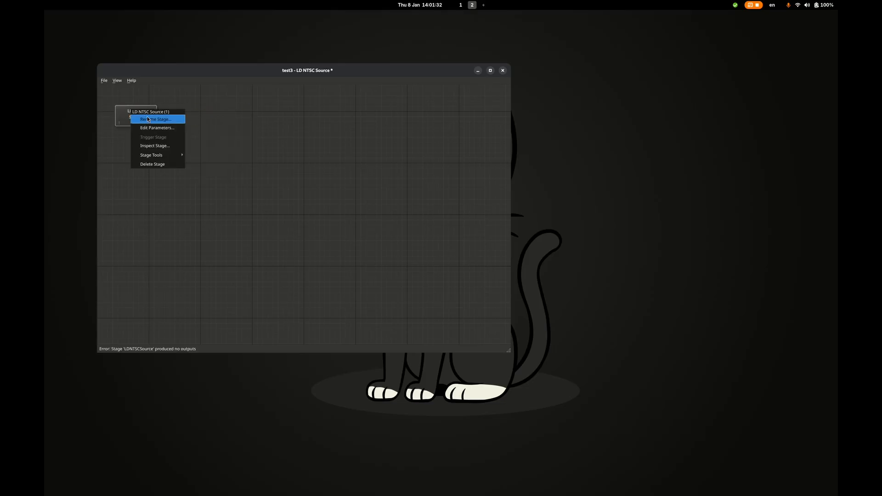
mouse_move(164, 155)
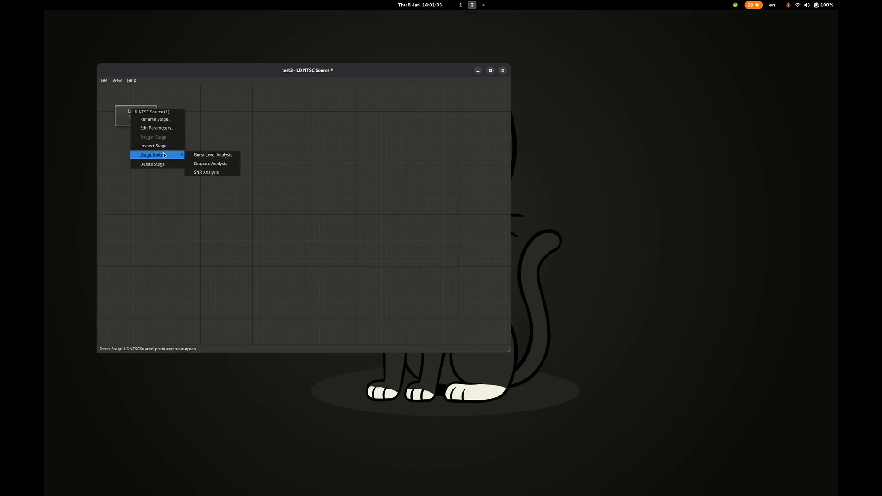
click(157, 128)
click(353, 200)
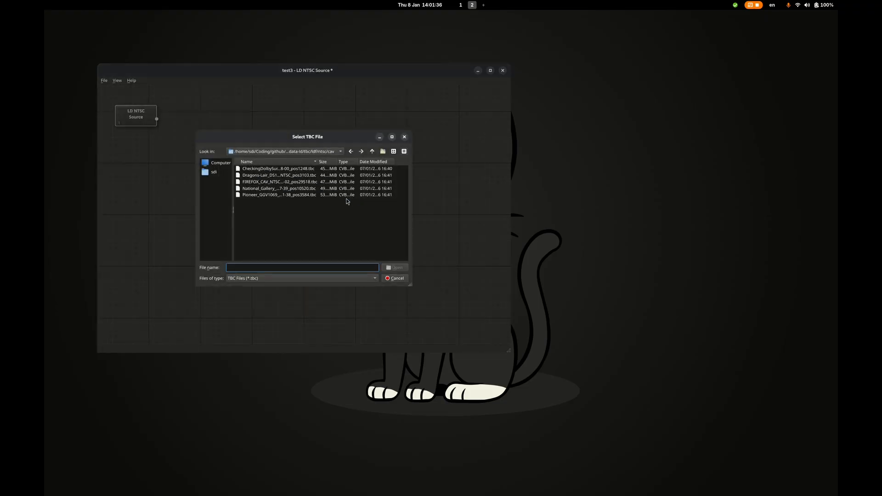
click(217, 172)
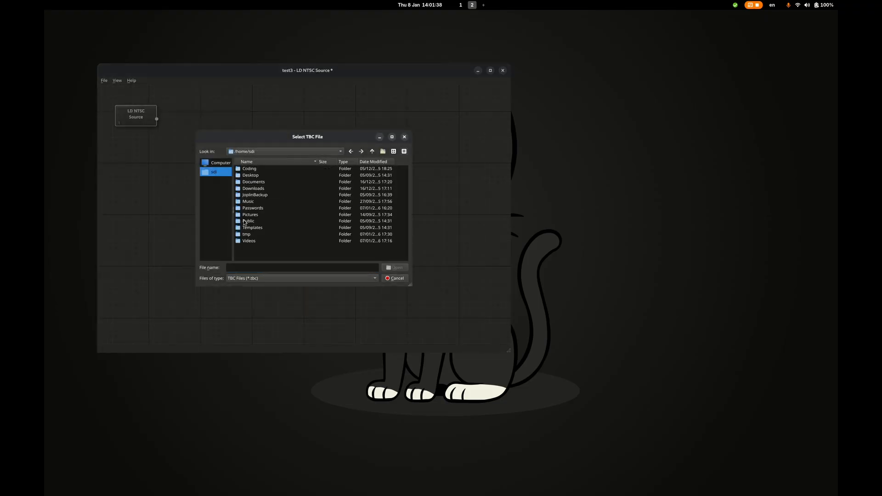
double_click(246, 235)
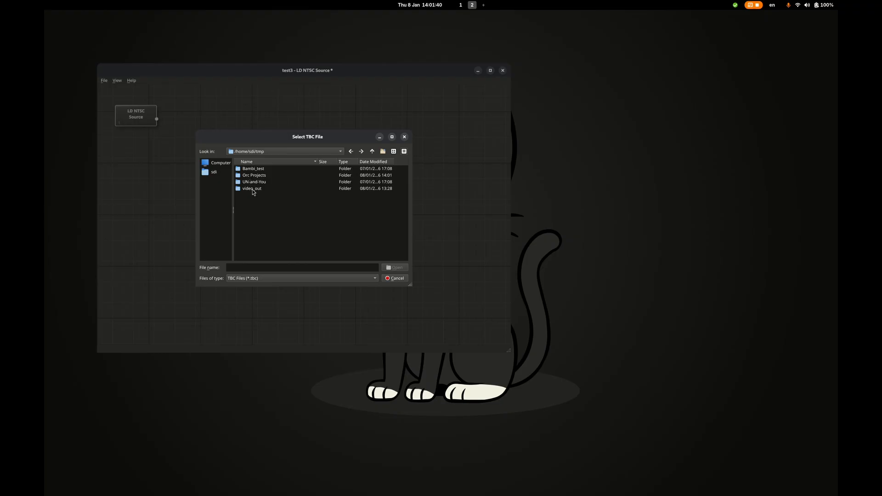
double_click(254, 169)
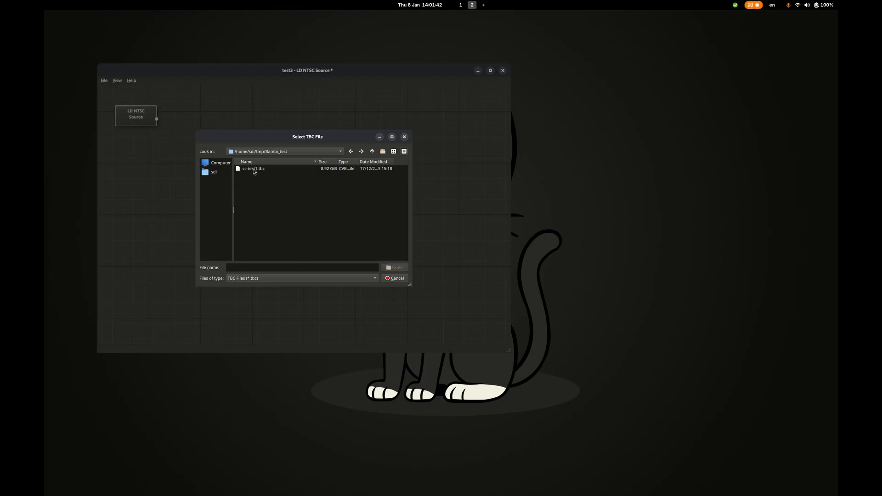
double_click(254, 170)
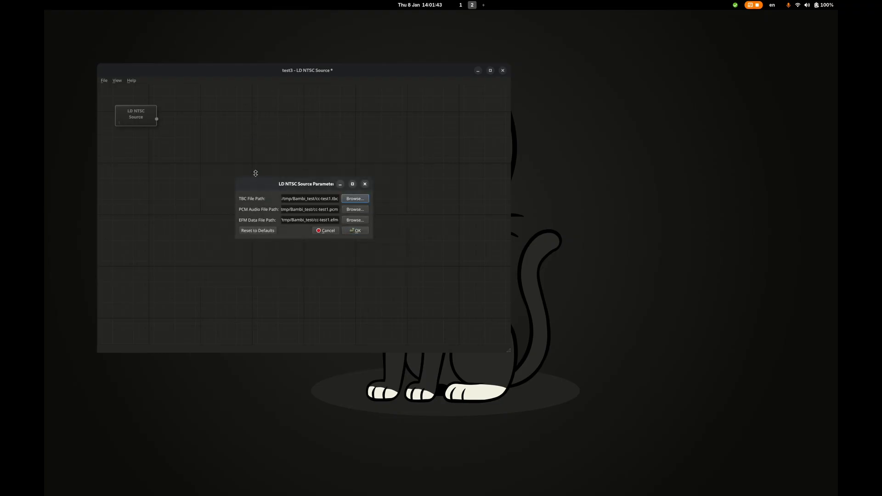
click(356, 231)
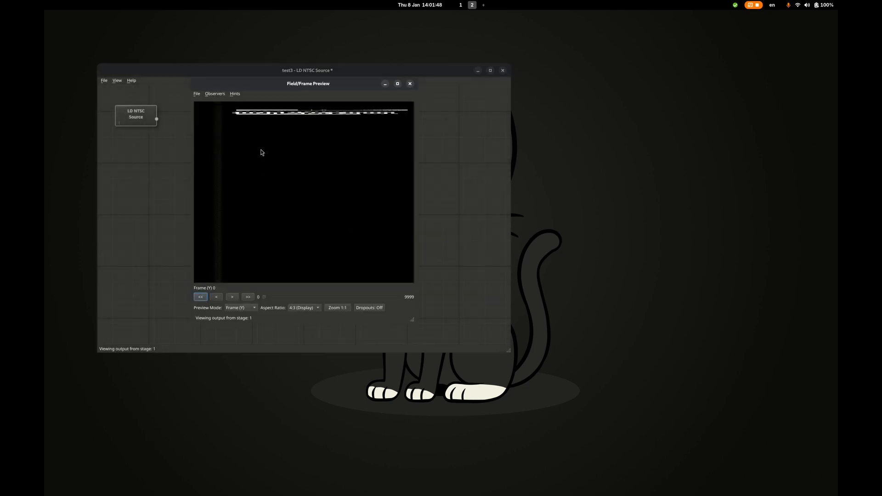
Place the Field/Frame Preview window beside the node graph and scrub through the LD NTSC Source's frames, returning to frame 0
drag(247, 91, 573, 89)
click(150, 113)
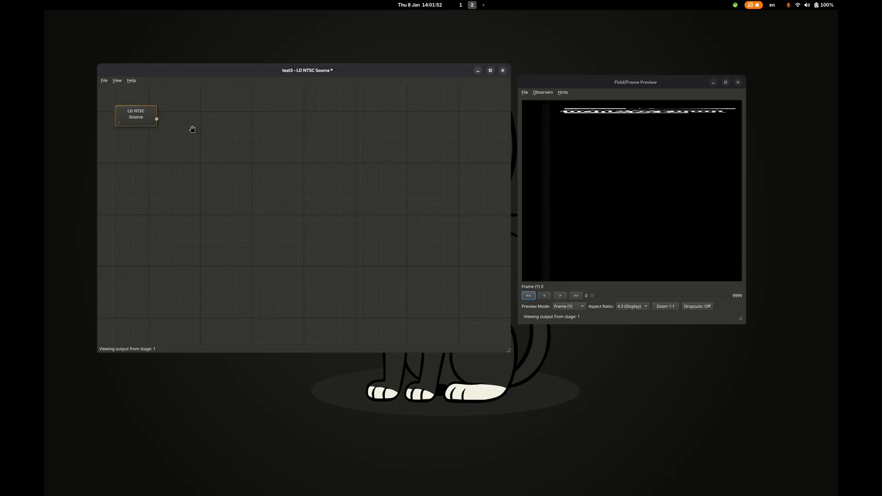
drag(592, 296, 650, 296)
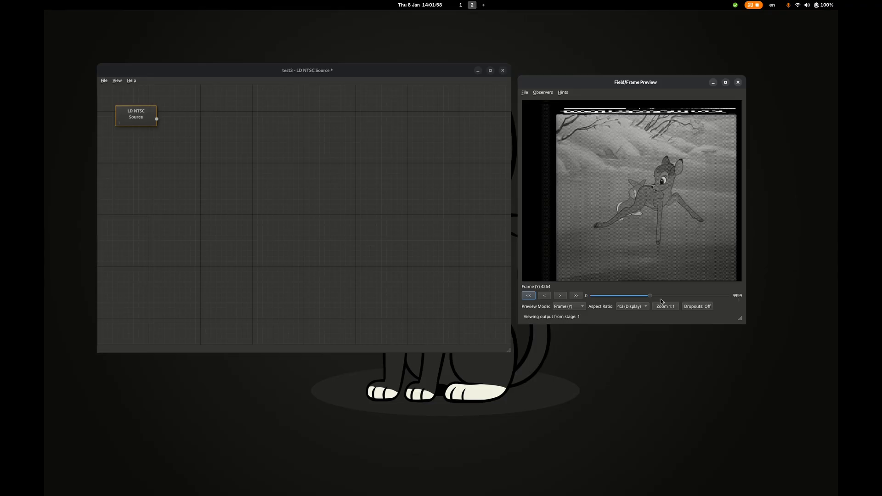
drag(650, 298, 563, 302)
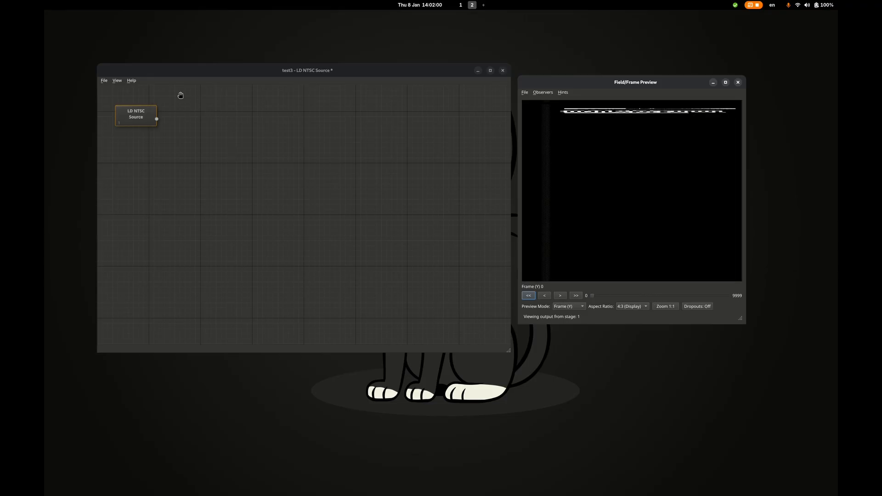
Add a Field Map transform node beside the LD NTSC Source and connect the source's output to its input
right_click(186, 110)
mouse_move(206, 111)
mouse_move(245, 119)
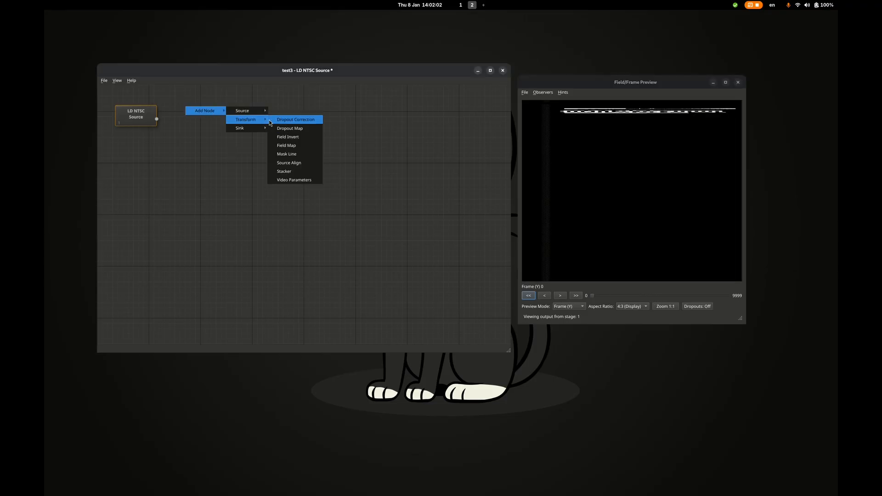
click(297, 147)
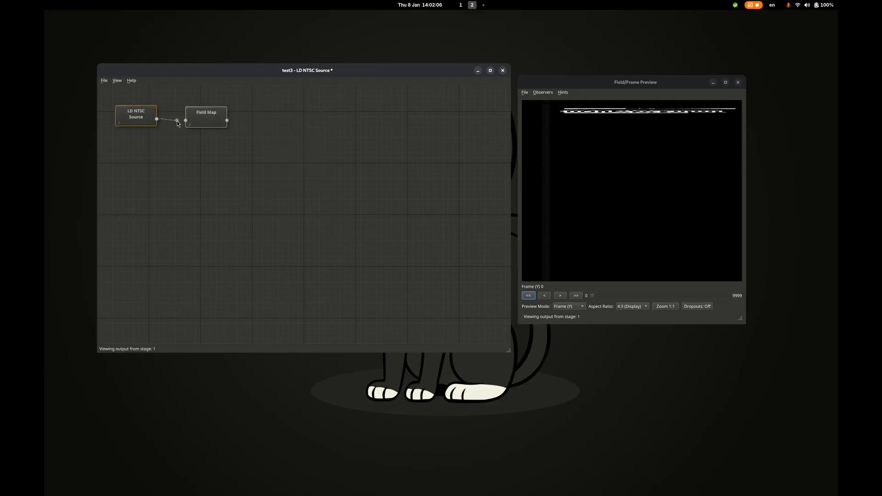
drag(185, 123, 186, 121)
Run the Field Mapping Range analysis on the Field Map node from timecode 0:00:05.00 to 0:00:15.00
right_click(198, 120)
mouse_move(236, 165)
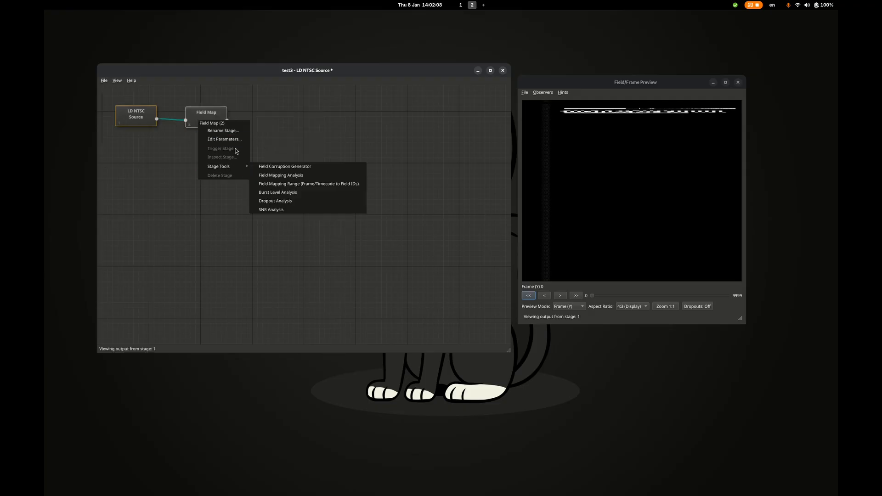
click(294, 183)
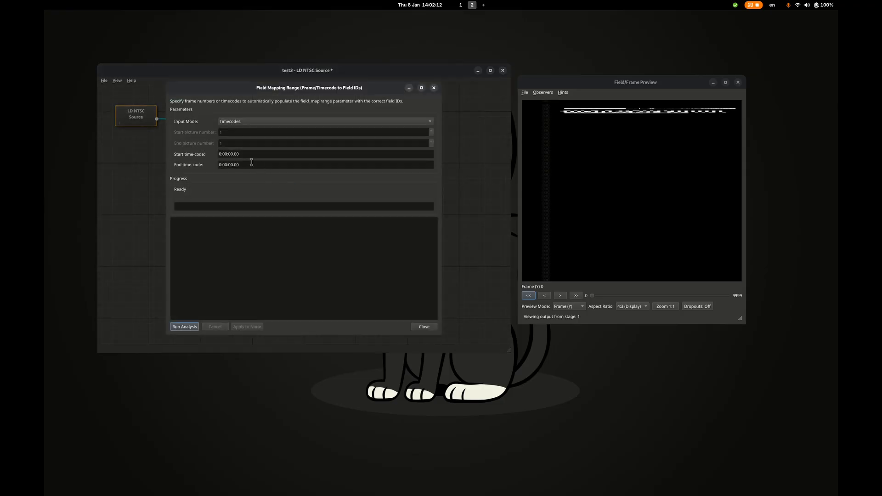
double_click(230, 154)
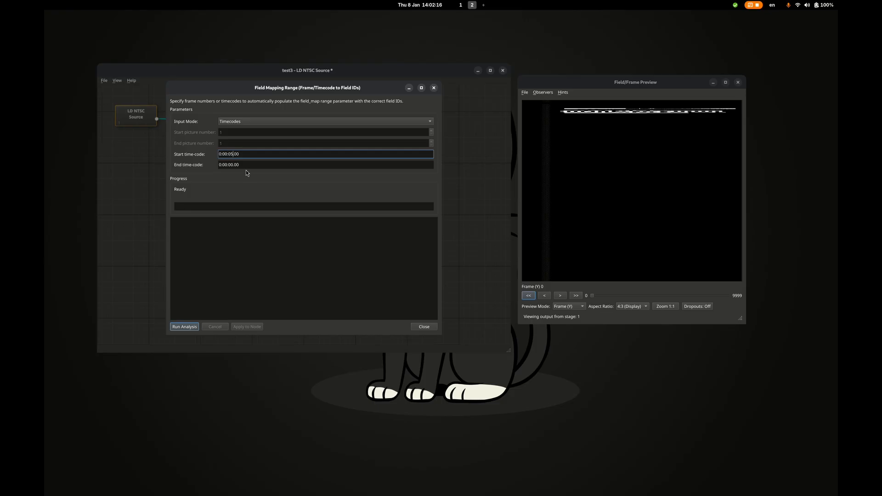
drag(228, 165, 232, 164)
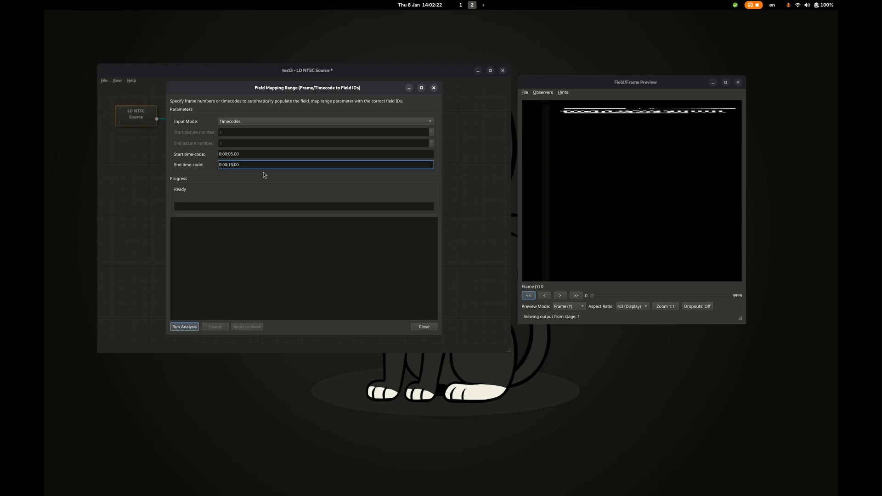
click(197, 328)
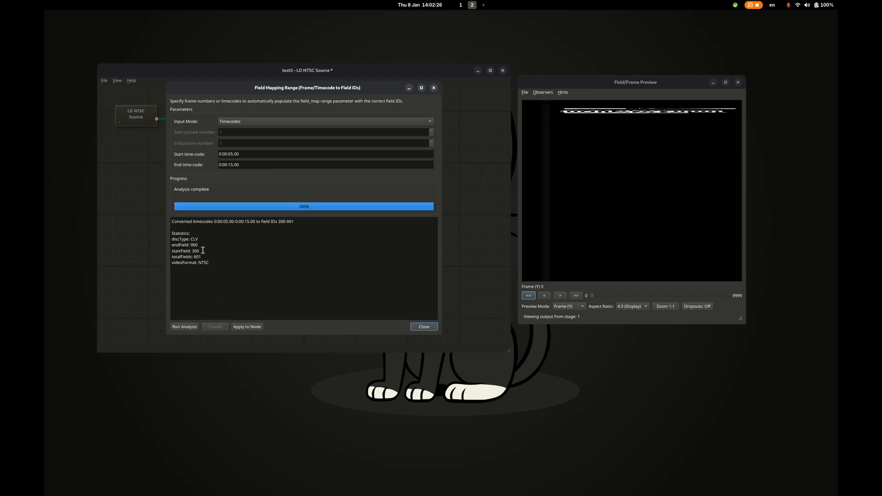
Apply the range analysis results to the Field Map node and scrub through its output in the preview
click(250, 328)
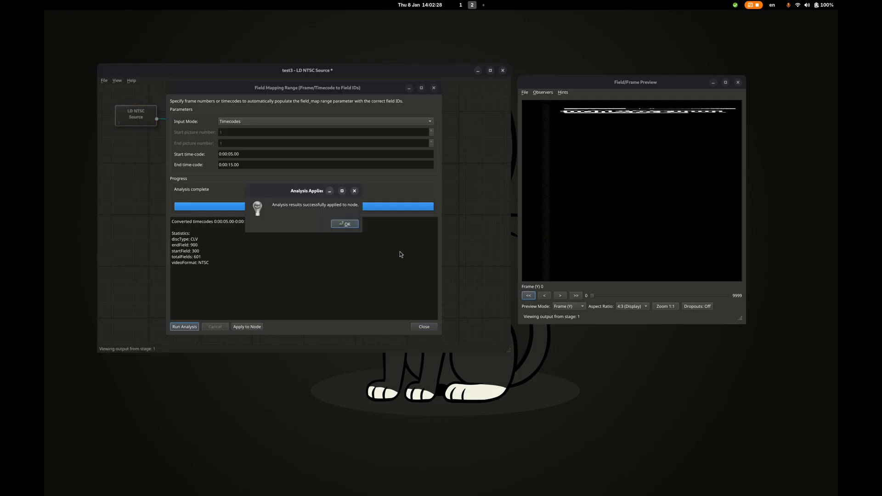
click(346, 224)
click(424, 327)
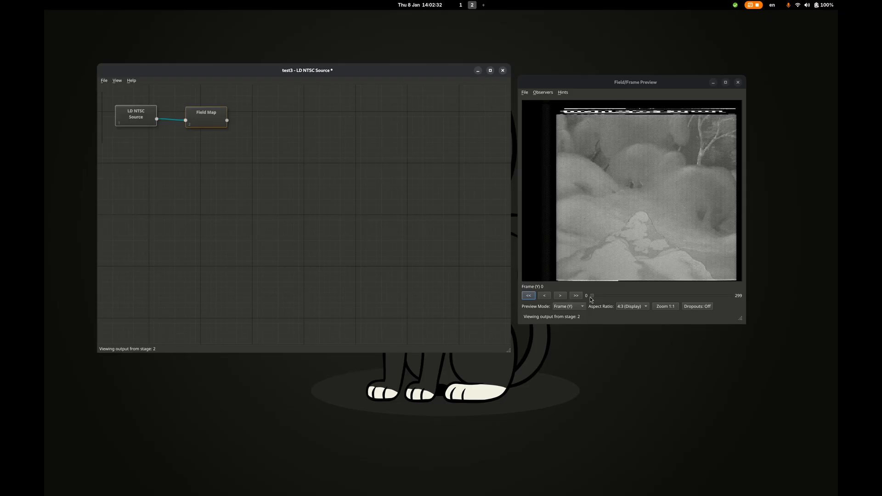
mouse_move(592, 296)
mouse_down()
mouse_move(738, 289)
mouse_move(600, 307)
mouse_move(764, 297)
mouse_move(579, 294)
mouse_up()
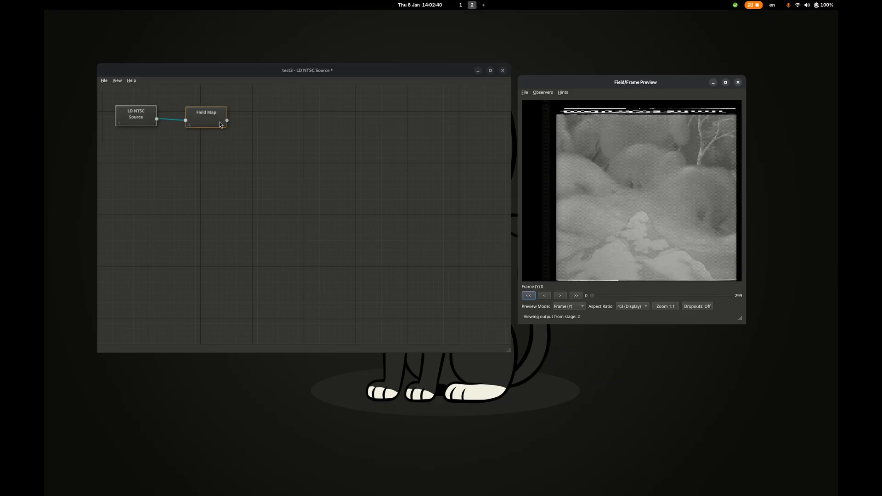
Add a Dropout Correction transform node after the Field Map node and connect the Field Map's output to it
right_click(263, 120)
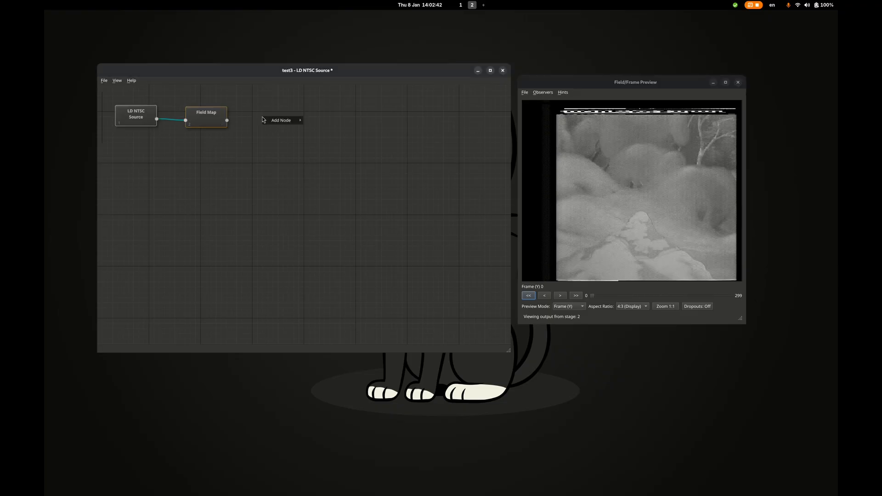
mouse_move(290, 122)
mouse_move(325, 134)
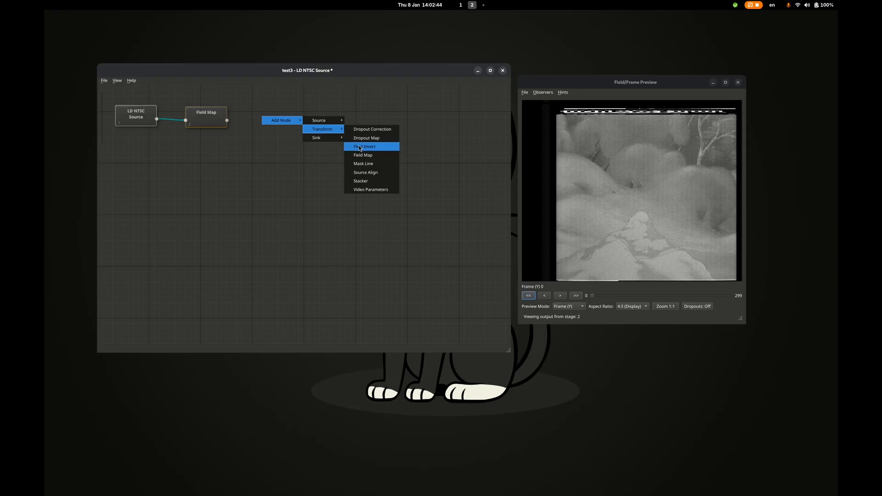
click(366, 133)
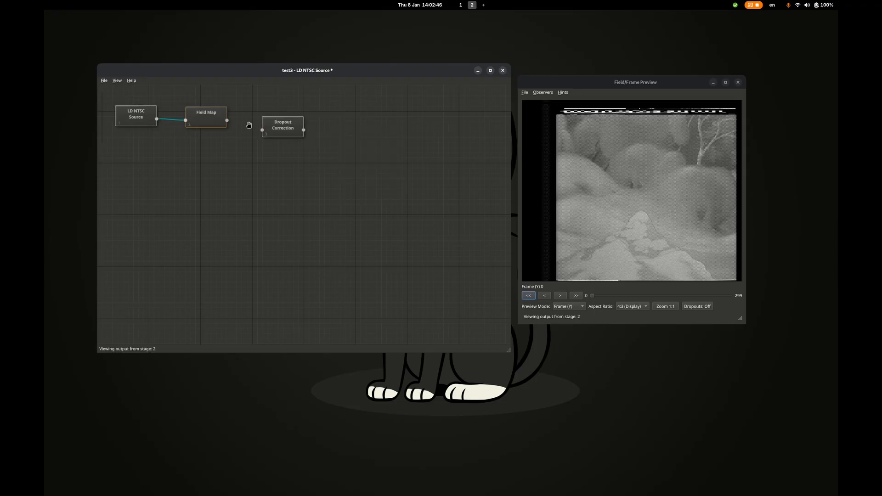
drag(227, 121, 262, 131)
Add an FFmpeg Video Sink node after the Dropout Correction node and connect the Dropout Correction's output to it
right_click(323, 131)
mouse_move(346, 131)
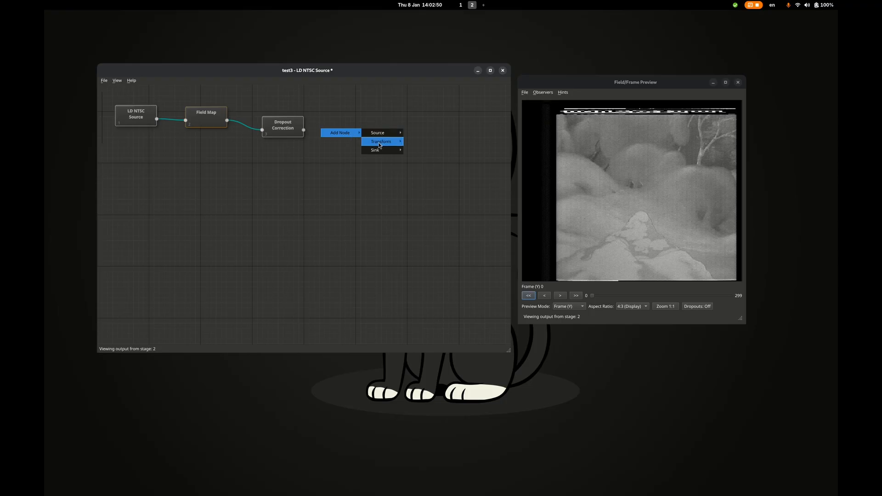
mouse_move(389, 150)
click(431, 176)
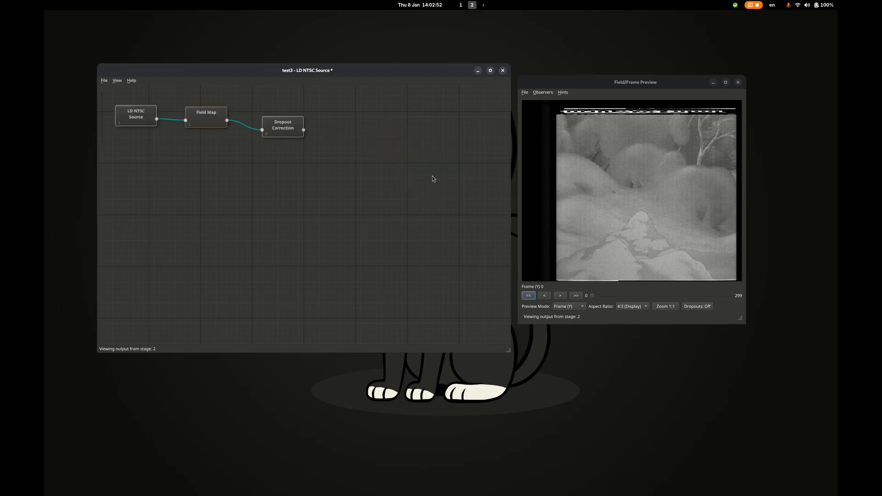
drag(304, 130, 321, 143)
Start configuring the FFmpeg Video Sink's export preset and set its export category to Universal (H.264)
right_click(329, 146)
mouse_move(356, 188)
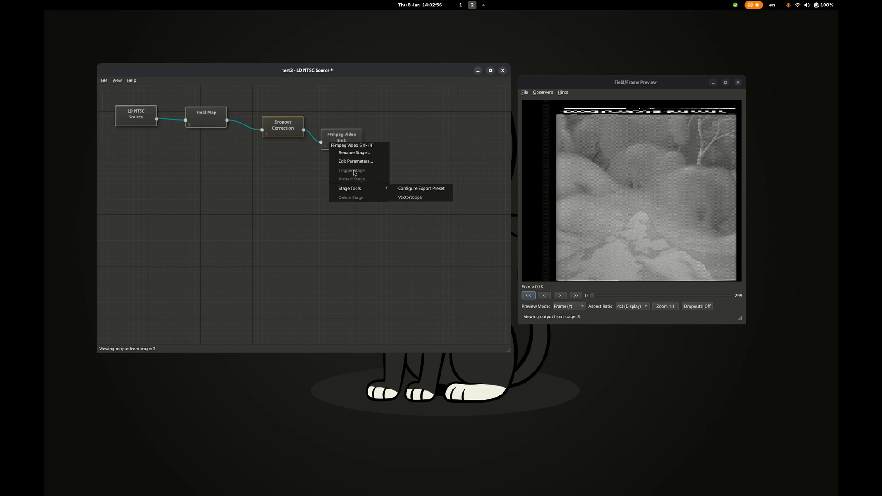
click(400, 190)
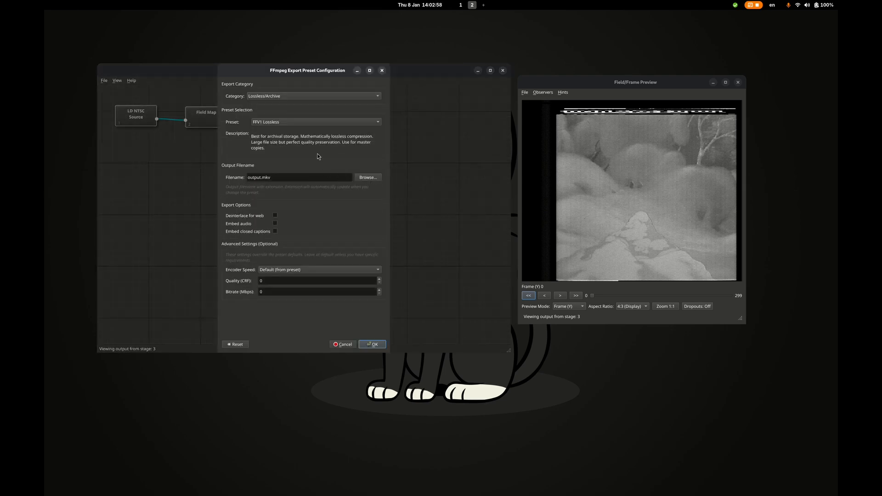
click(312, 100)
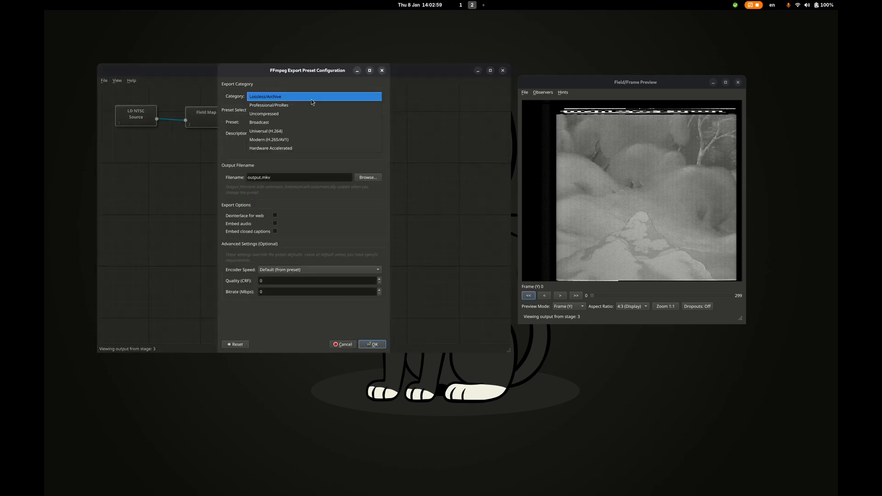
click(304, 132)
Set the export's output file to bambi1.mp4 in the tmp/video_out folder and accept the preset with audio and closed captions embedded
click(364, 180)
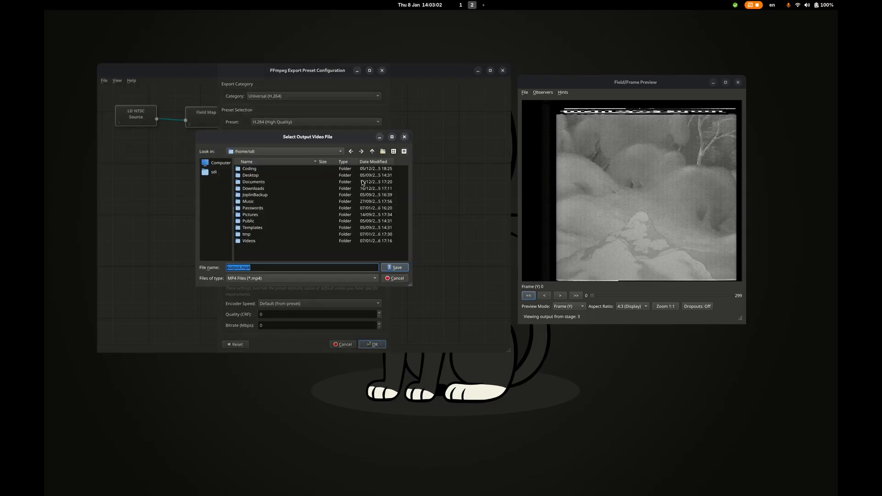
double_click(250, 235)
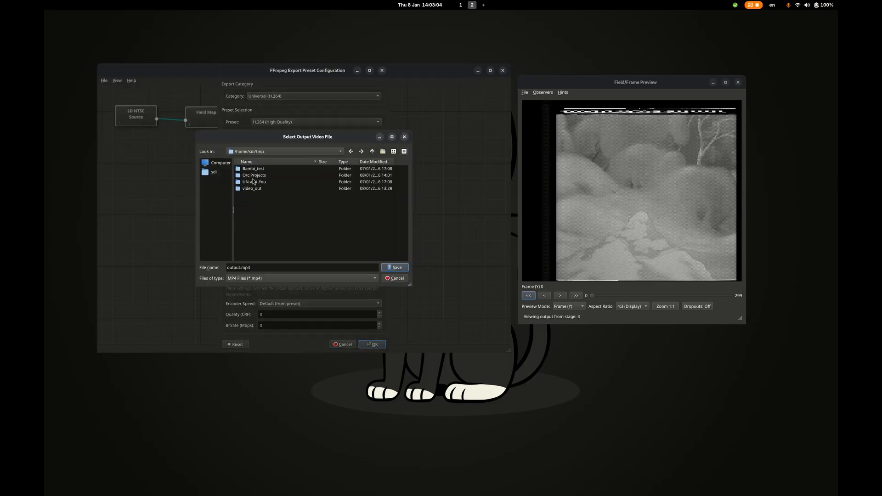
double_click(252, 189)
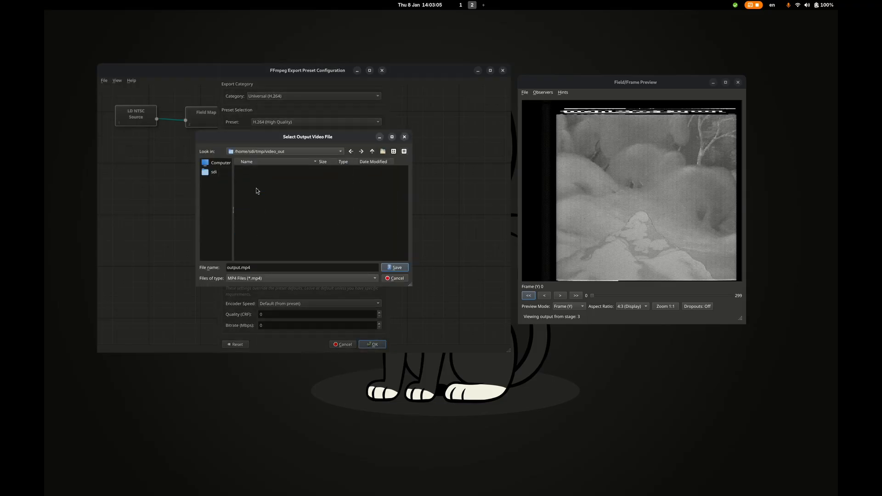
double_click(237, 266)
text(bambi1)
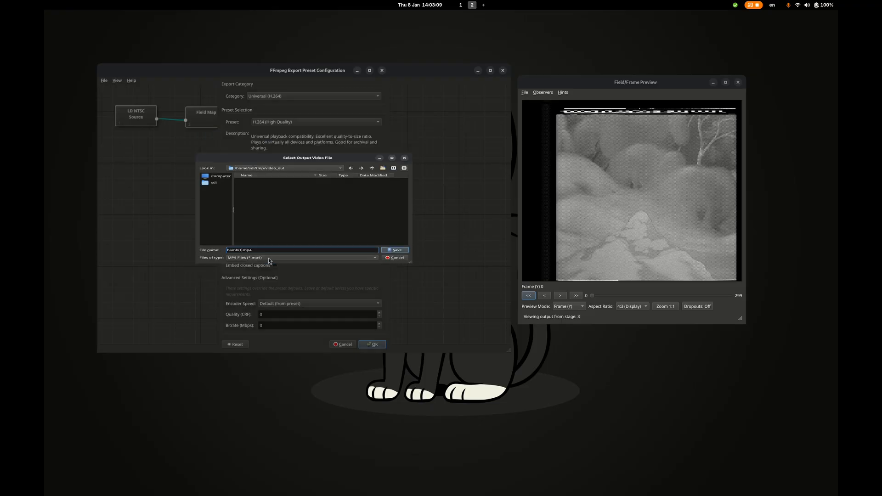
key(Return)
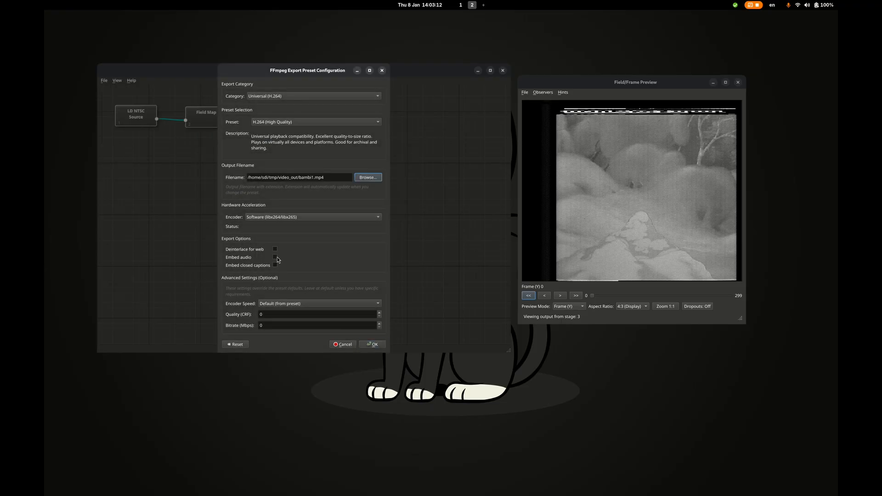
click(275, 258)
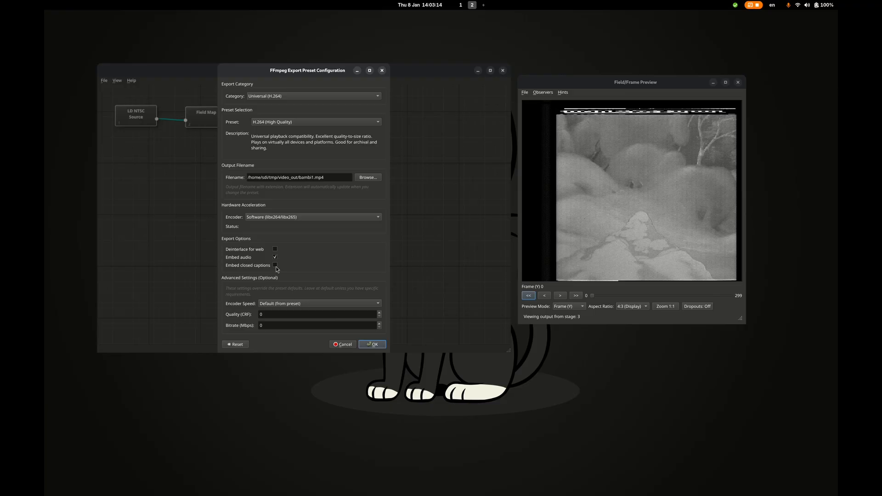
click(372, 345)
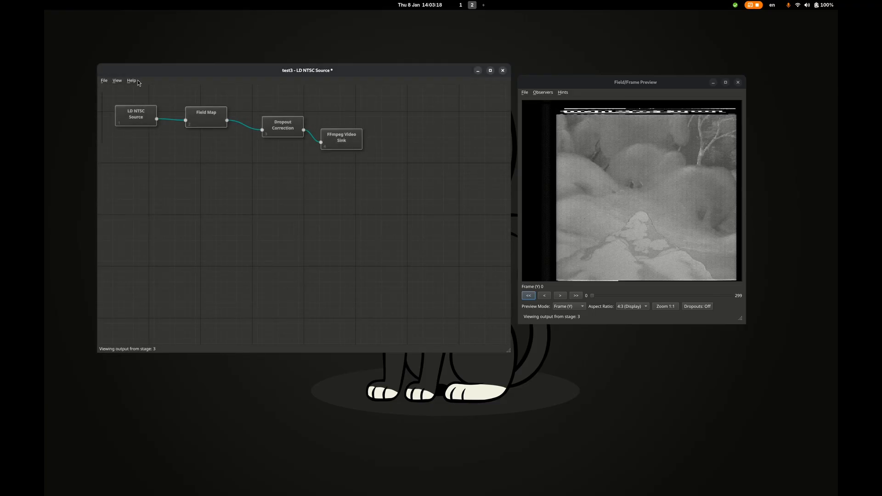
Arrange the graph's nodes into an evenly aligned row and save the project
click(119, 82)
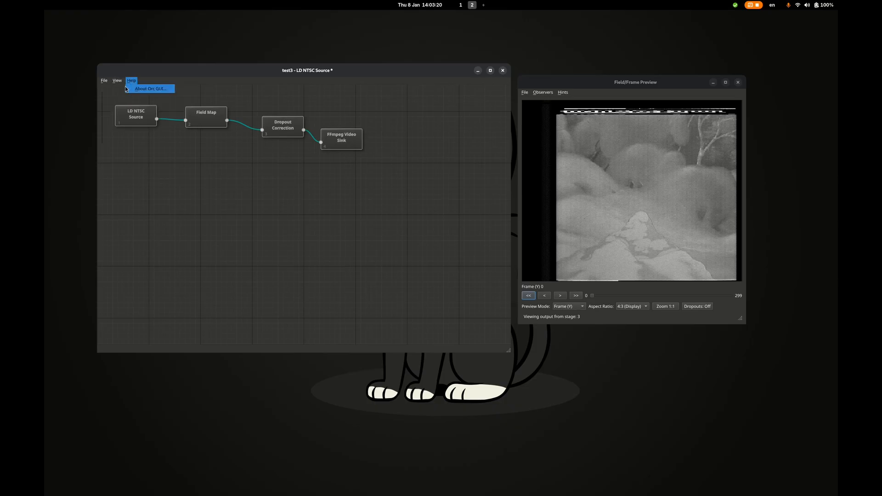
click(129, 109)
click(104, 80)
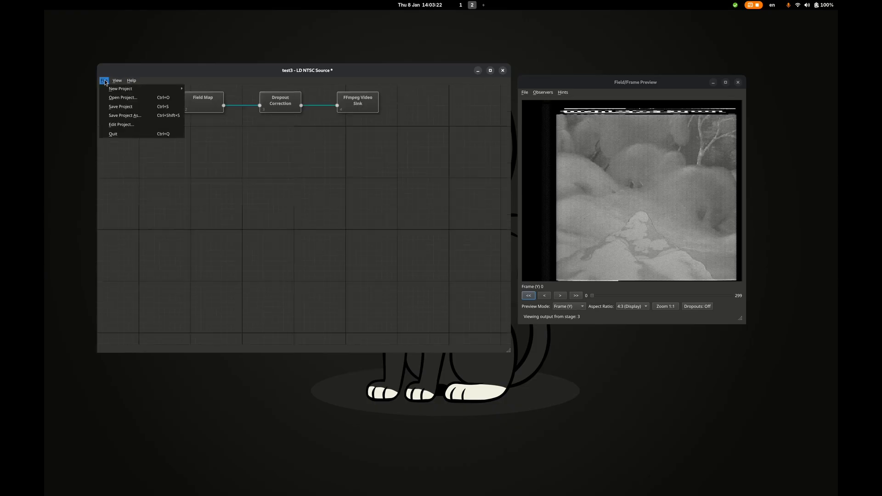
click(122, 107)
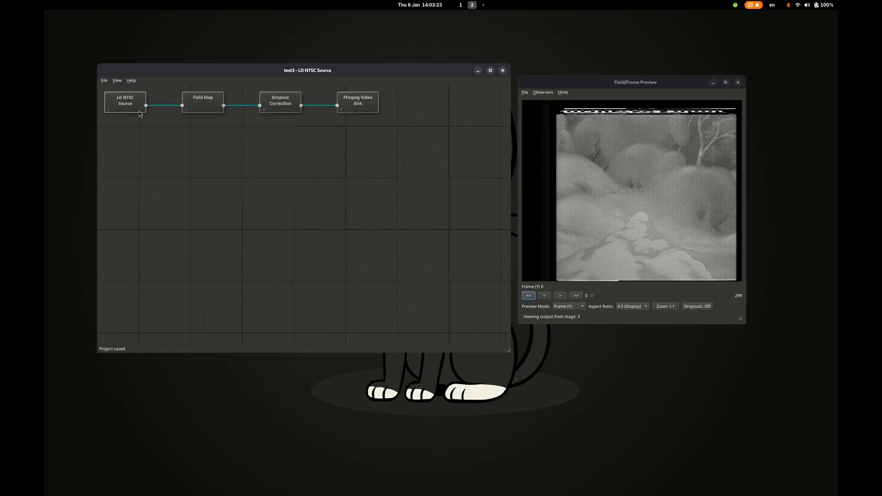
Preview the FFmpeg Video Sink's output up to frame 116 and trigger the stage to export the video
right_click(363, 101)
click(355, 106)
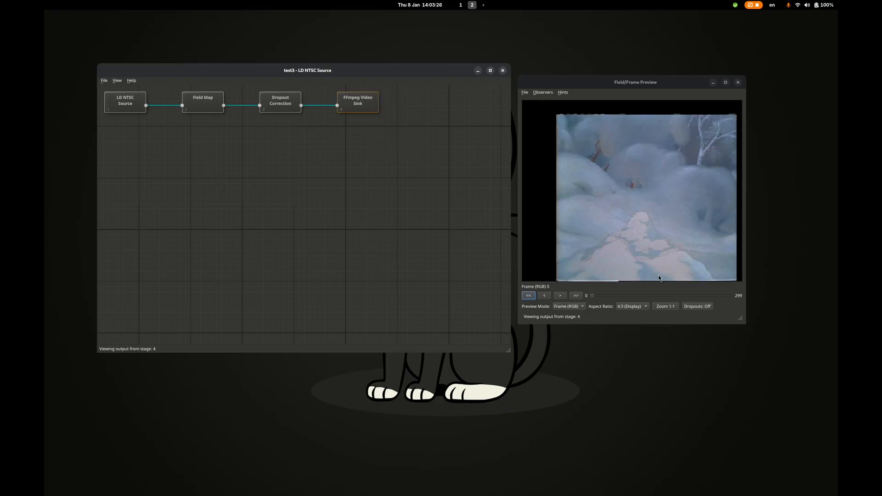
drag(594, 297, 648, 298)
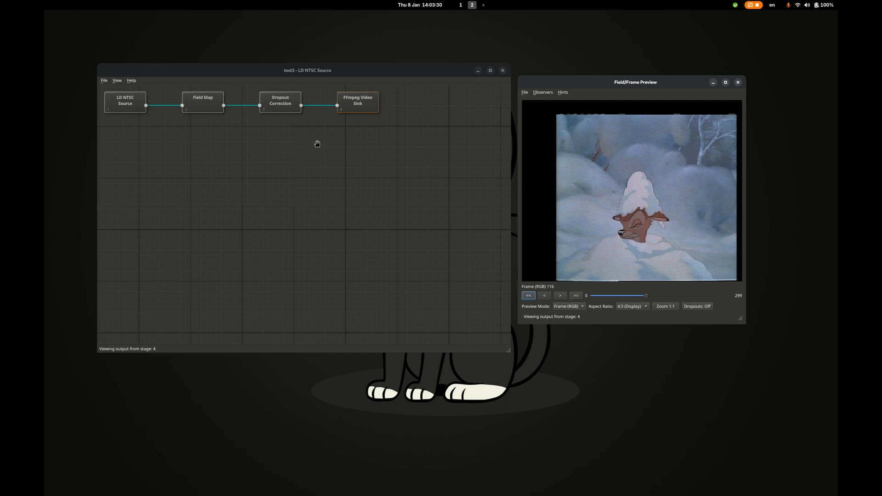
right_click(356, 104)
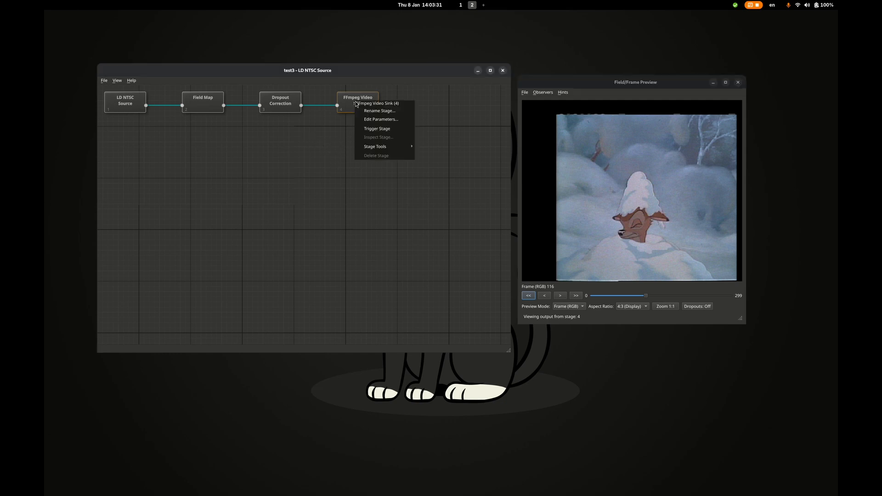
click(385, 129)
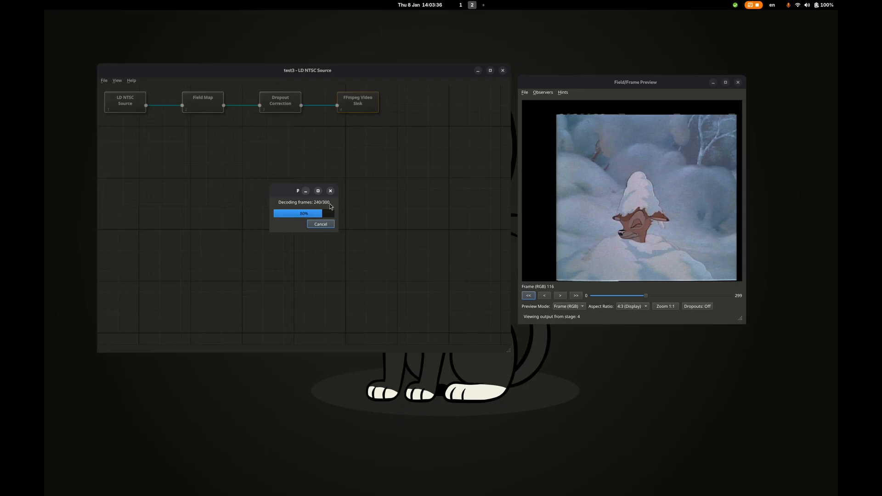
Switch to Files, go to the tmp/video_out folder and play bambi1.mp4
click(471, 8)
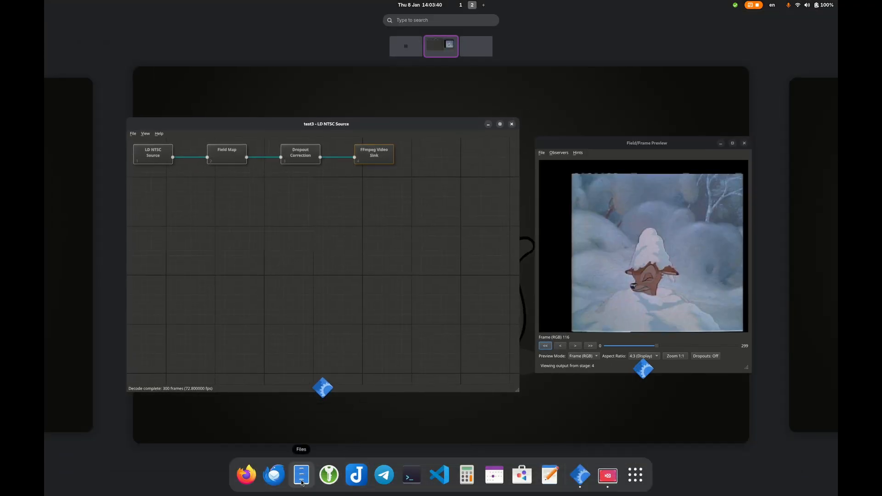
click(302, 478)
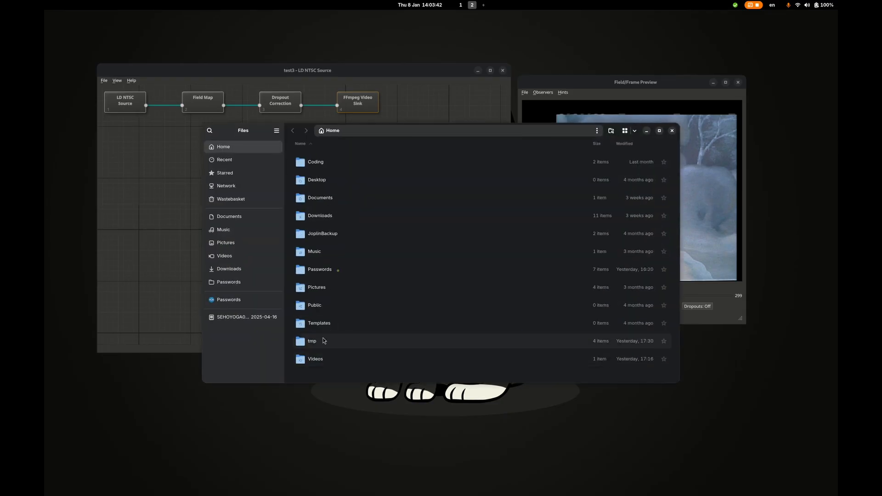
double_click(321, 216)
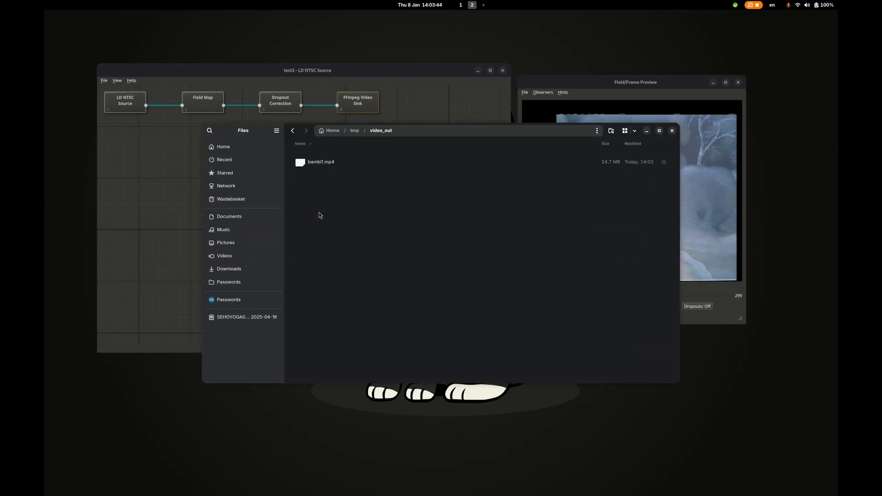
click(320, 163)
double_click(321, 164)
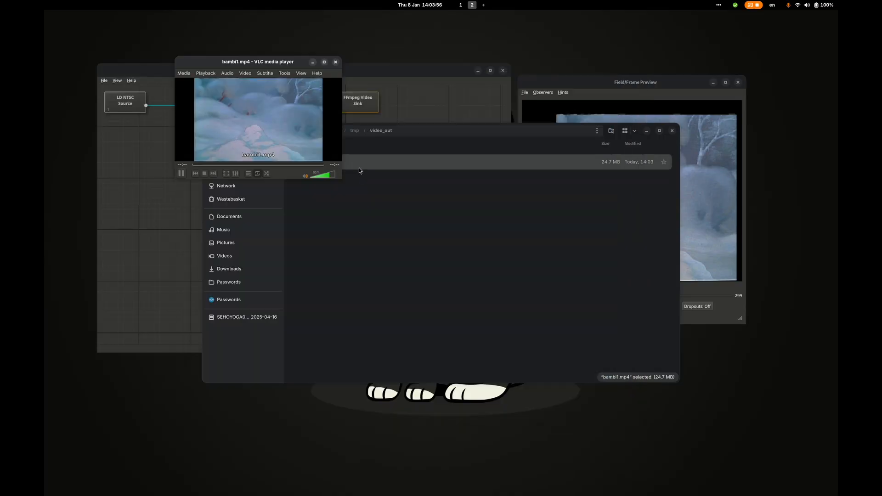
Turn on subtitle Track 1 in VLC, enlarge the player to check the video, and close both the player and Files
click(265, 74)
mouse_move(278, 96)
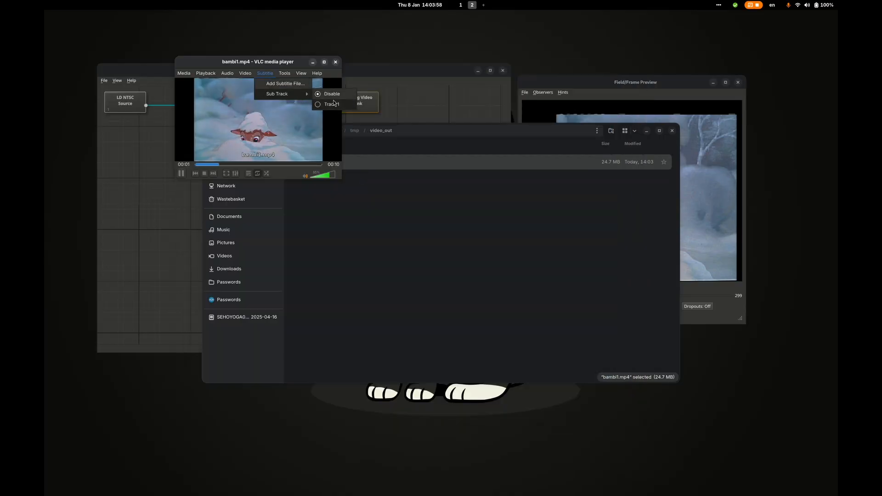
click(335, 104)
drag(339, 180, 648, 419)
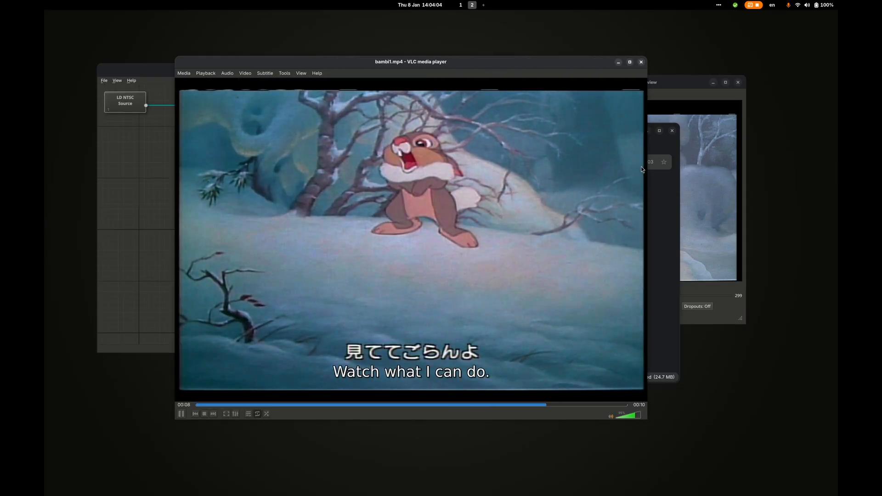
click(641, 63)
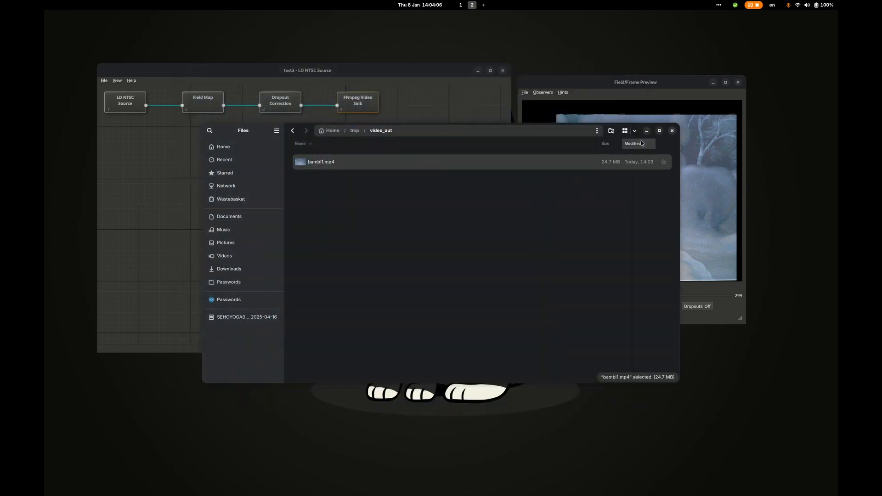
click(672, 131)
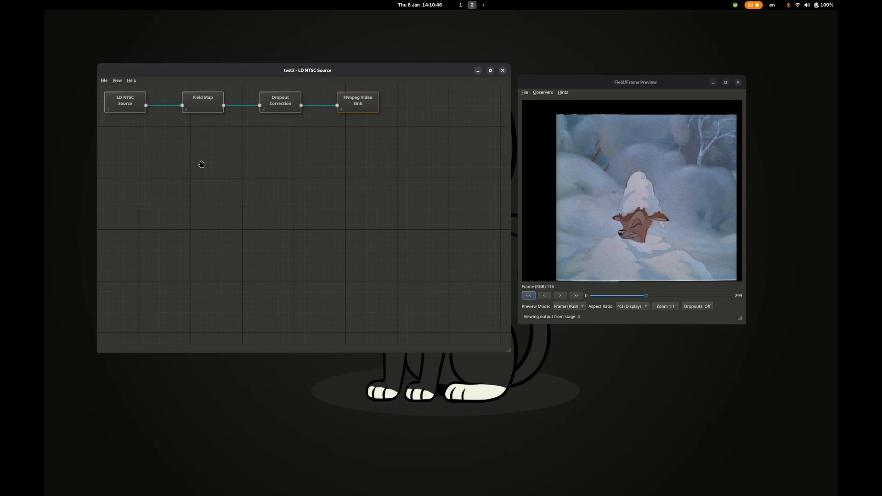
Review the Field Map node's field ranges and random seed parameters and leave them without applying changes
right_click(201, 107)
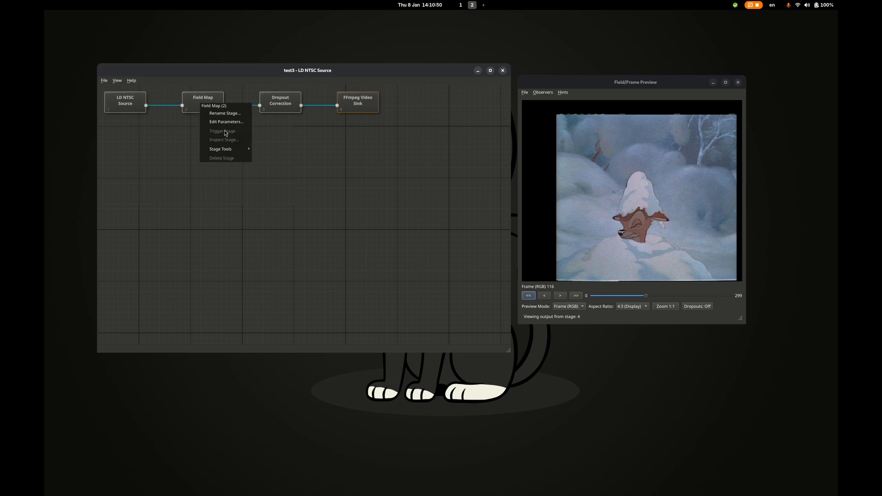
click(226, 123)
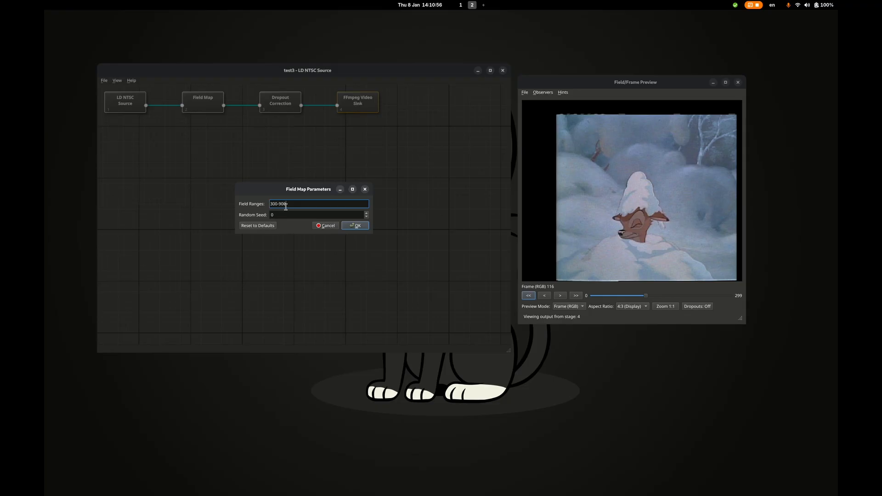
click(333, 227)
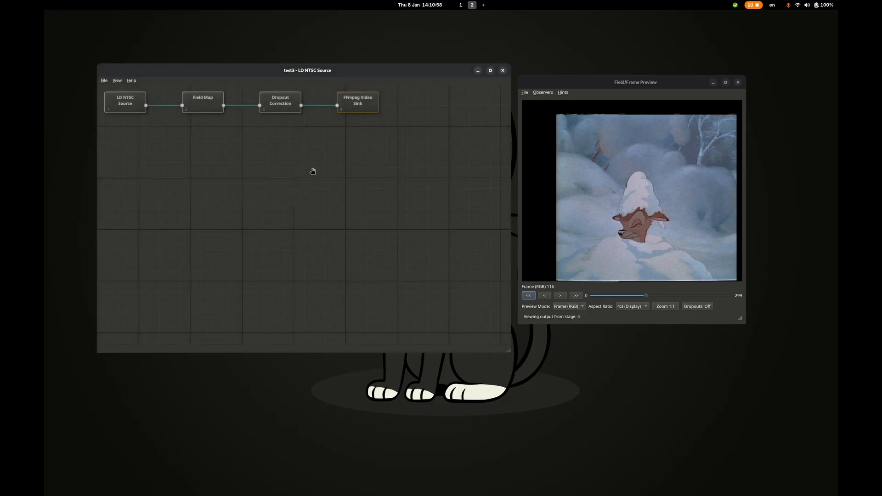
Review the Dropout Correction node's parameters and leave them without applying changes
right_click(280, 107)
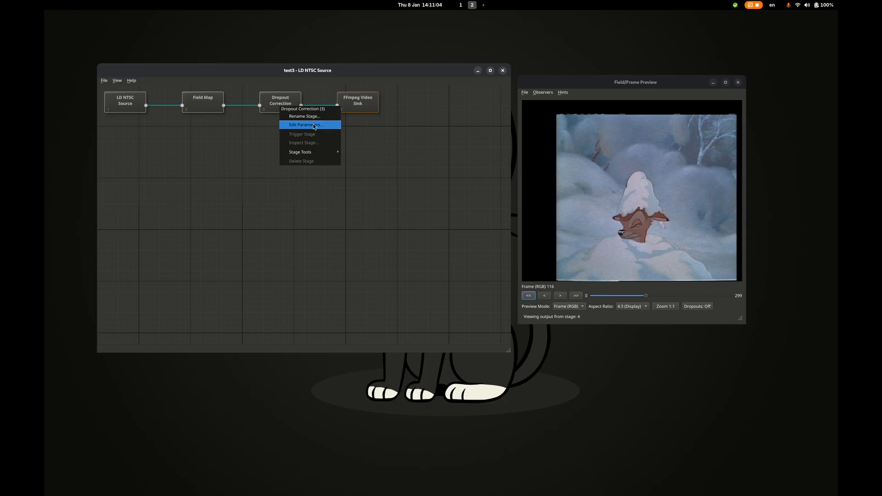
click(315, 125)
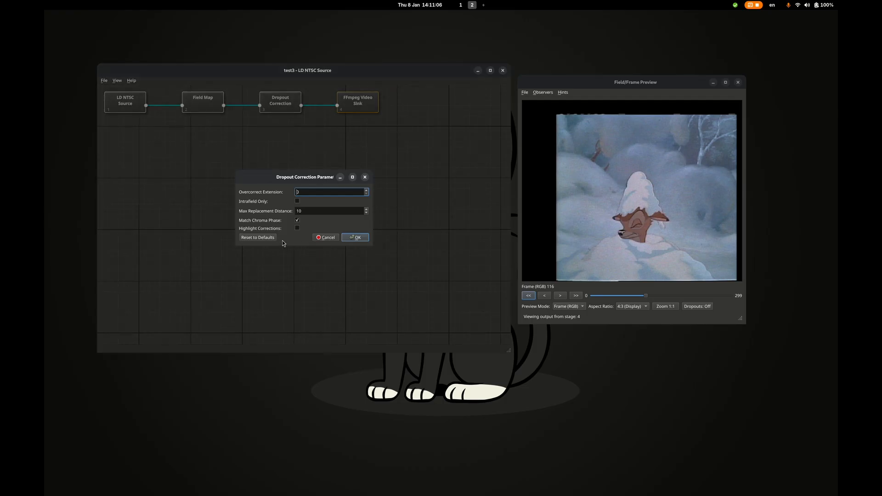
click(334, 238)
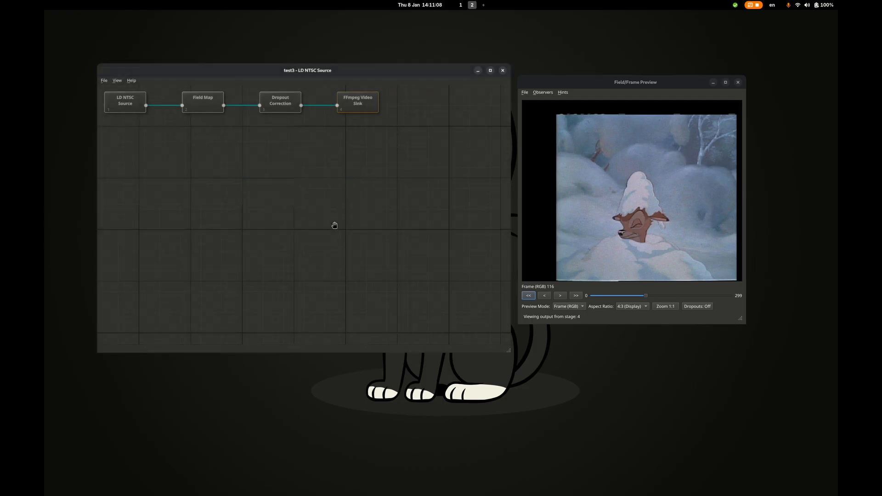
Add an ld-decode Sink node below the FFmpeg Video Sink and connect the Dropout Correction output to its input
right_click(356, 107)
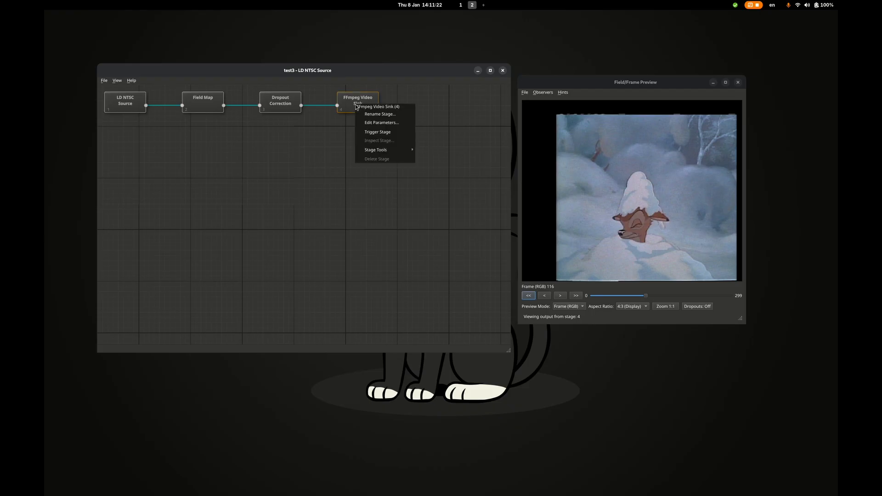
click(397, 96)
right_click(358, 135)
mouse_move(376, 138)
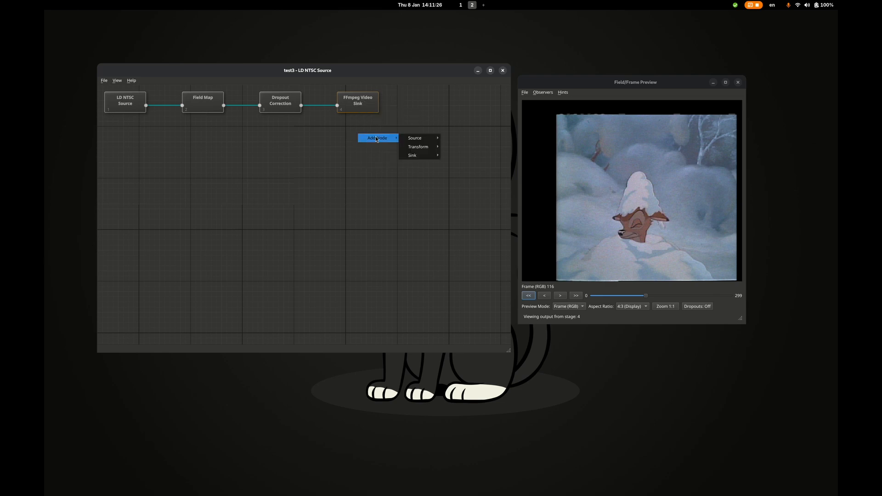
mouse_move(419, 156)
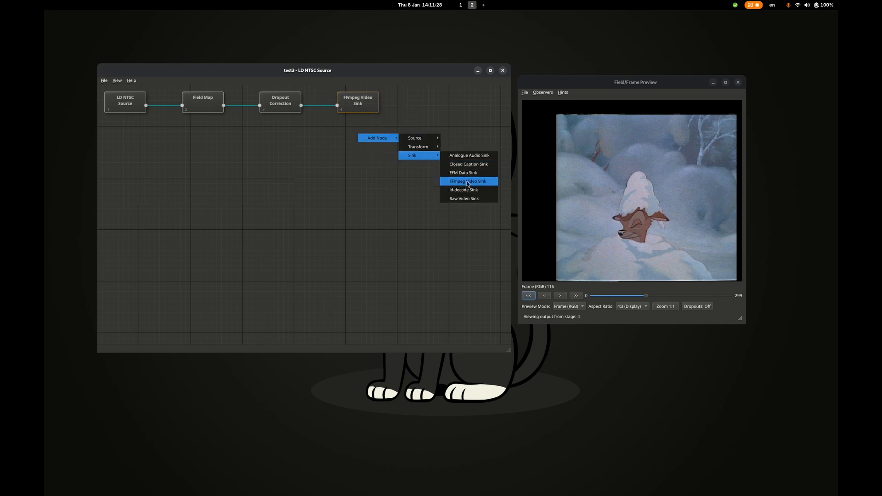
click(468, 190)
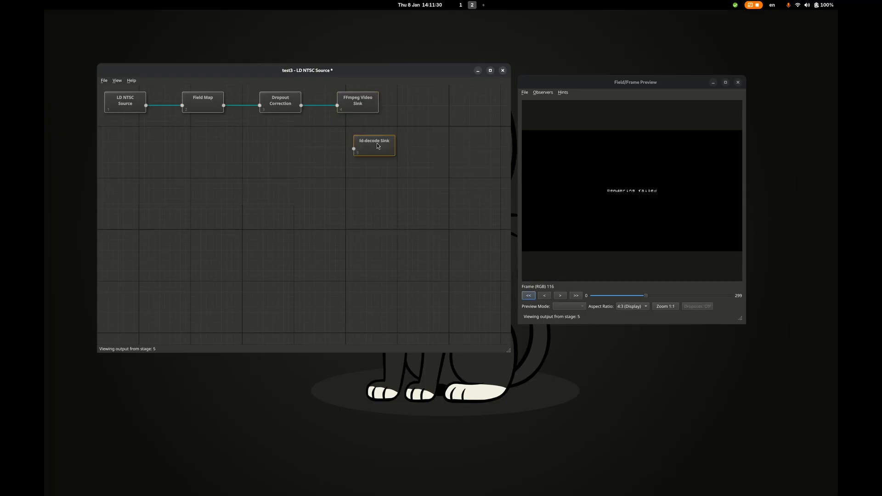
drag(377, 144, 362, 137)
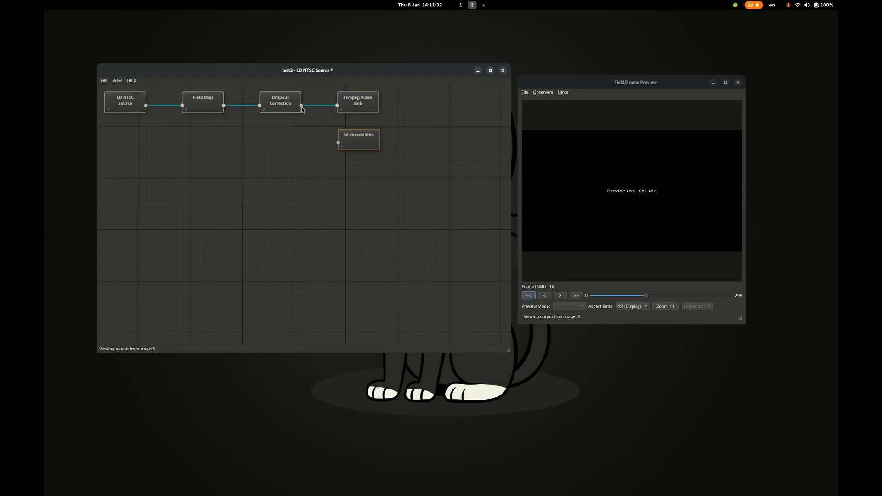
drag(302, 108, 338, 144)
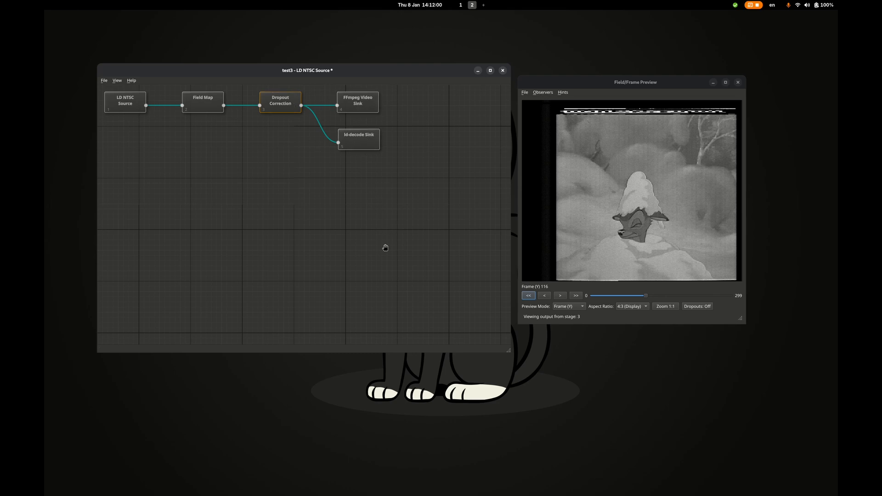
drag(352, 145, 351, 142)
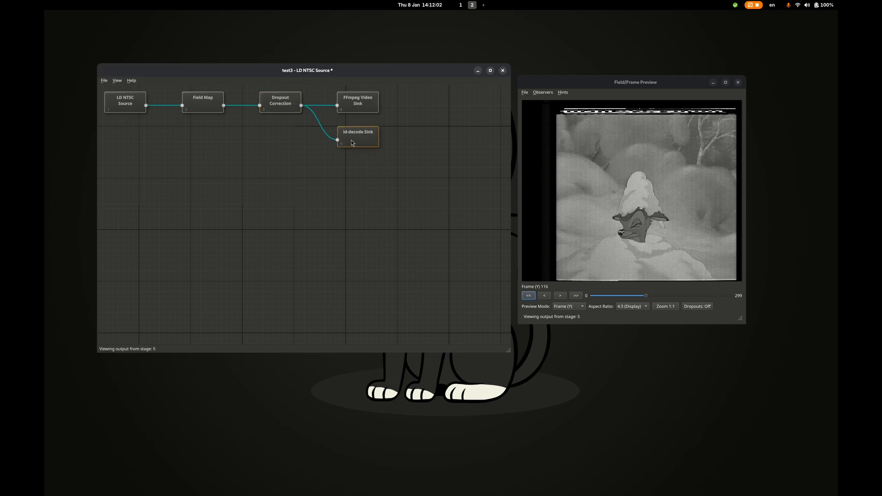
right_click(358, 165)
mouse_move(375, 170)
mouse_move(414, 186)
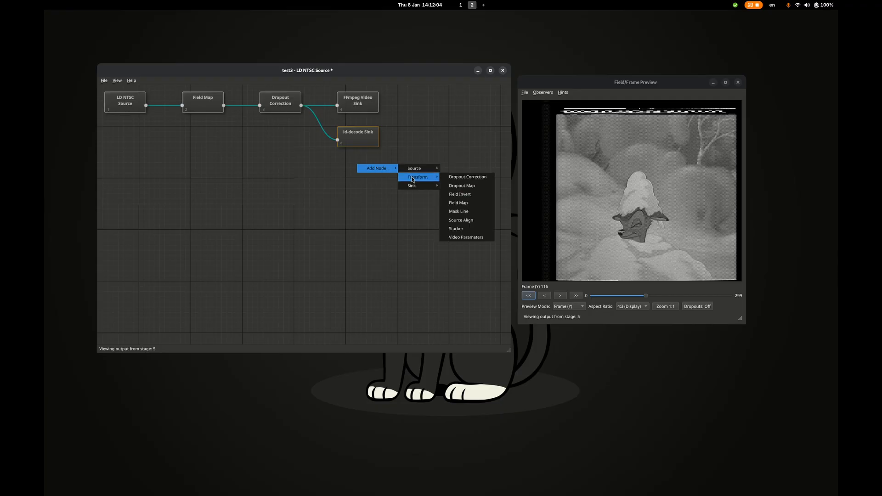
click(364, 200)
Delete the connection between Dropout Correction and the ld-decode Sink, and delete the ld-decode Sink node
click(322, 134)
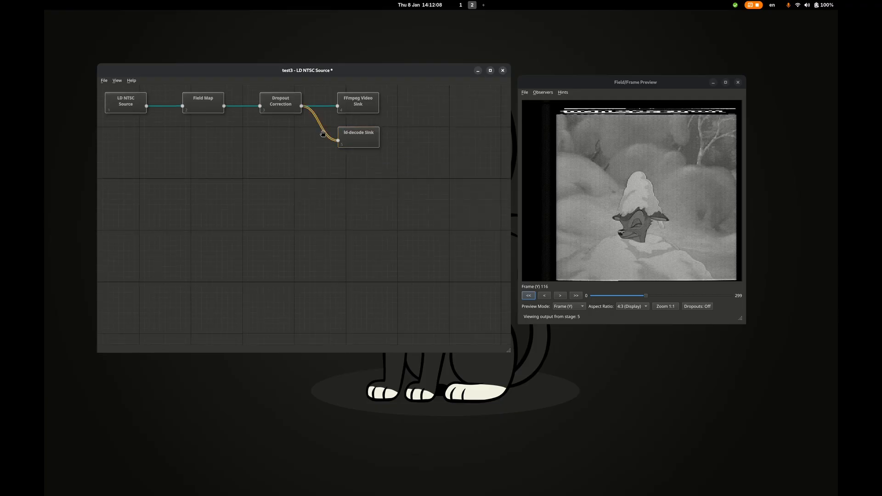
key(Delete)
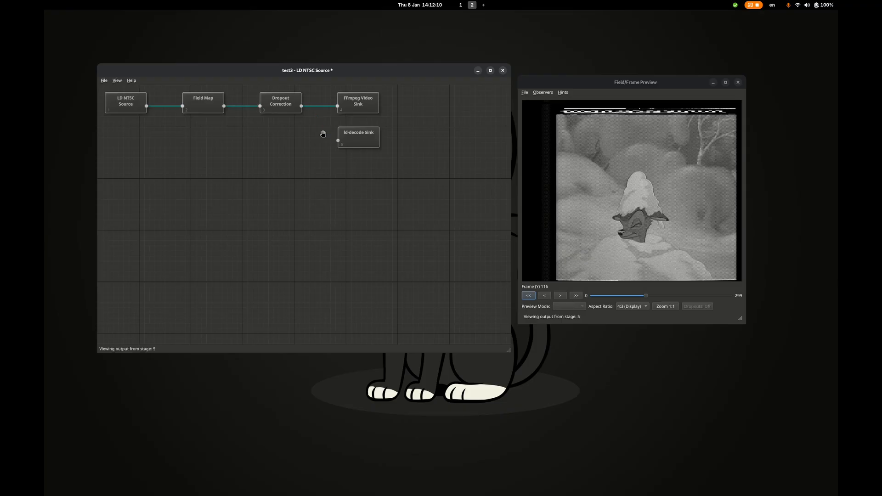
click(366, 144)
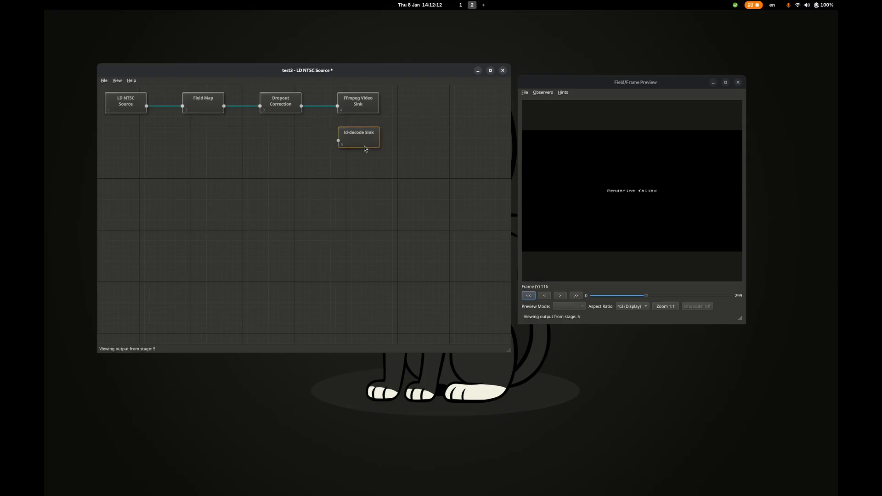
key(Delete)
Add a Closed Caption Sink node below the FFmpeg Video Sink and connect the Dropout Correction output to it
right_click(359, 137)
mouse_move(377, 141)
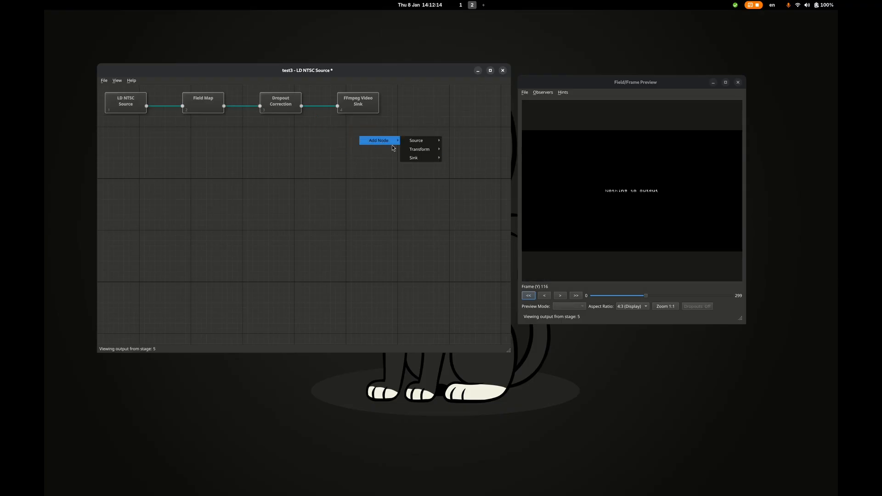
mouse_move(414, 158)
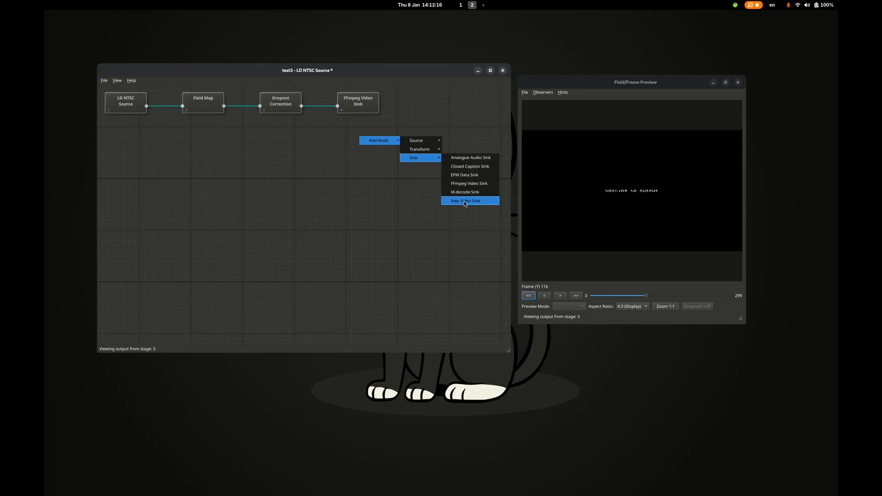
click(465, 168)
drag(396, 153, 377, 149)
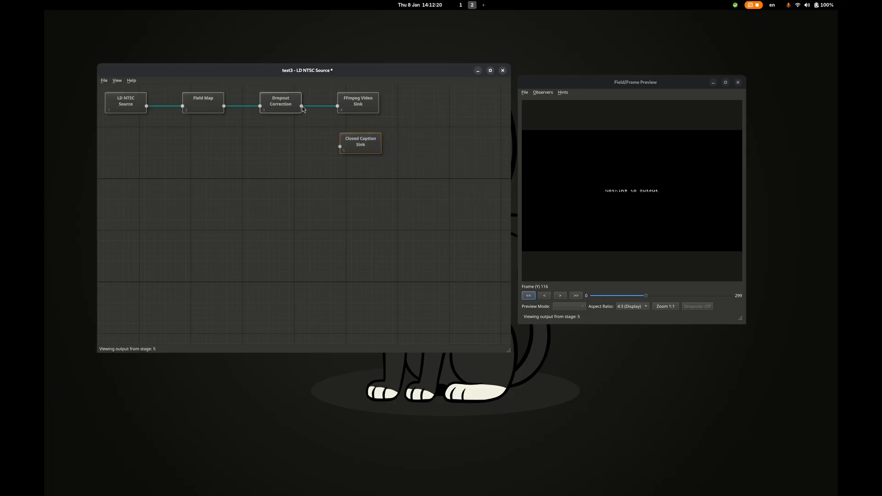
drag(303, 108, 340, 147)
Configure the Closed Caption Sink to export Plain Text to subs.txt in the tmp/video_out folder, and trigger the stage
right_click(346, 146)
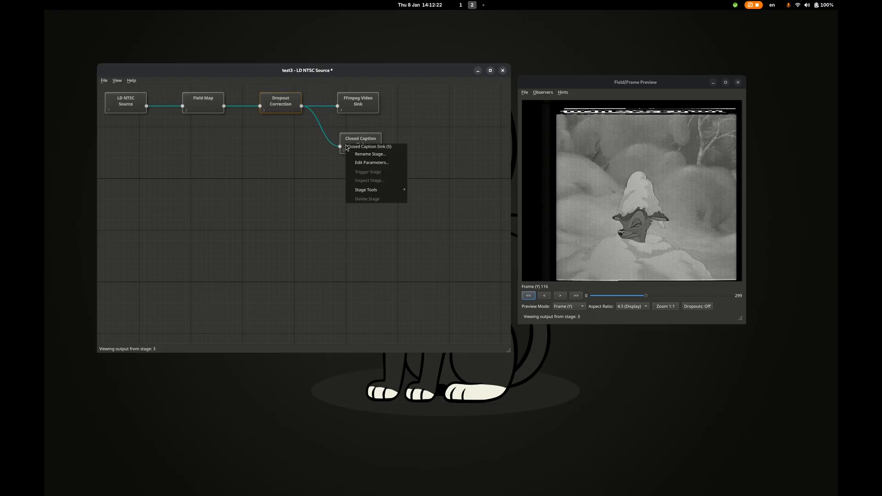
click(371, 164)
click(347, 213)
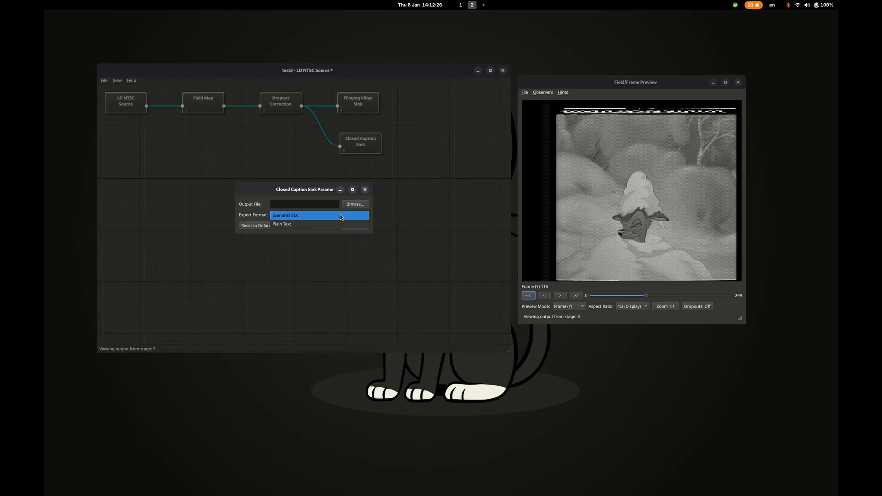
click(340, 225)
click(347, 206)
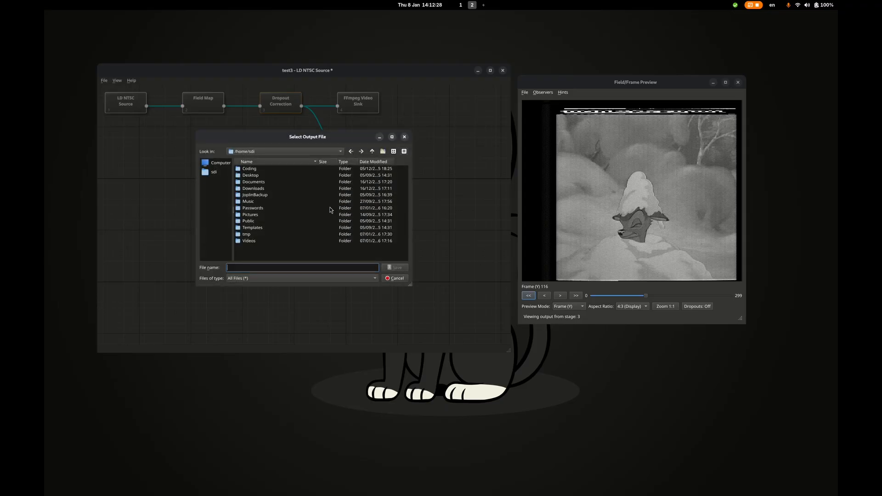
double_click(256, 235)
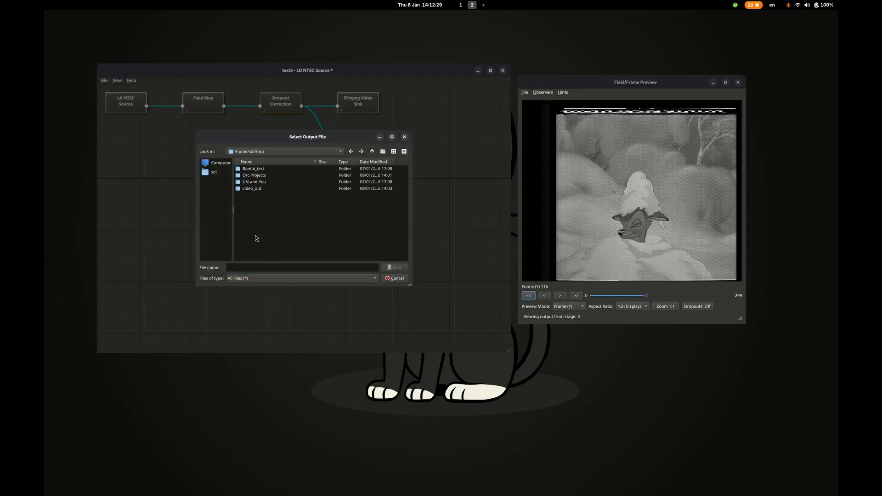
double_click(260, 189)
click(245, 268)
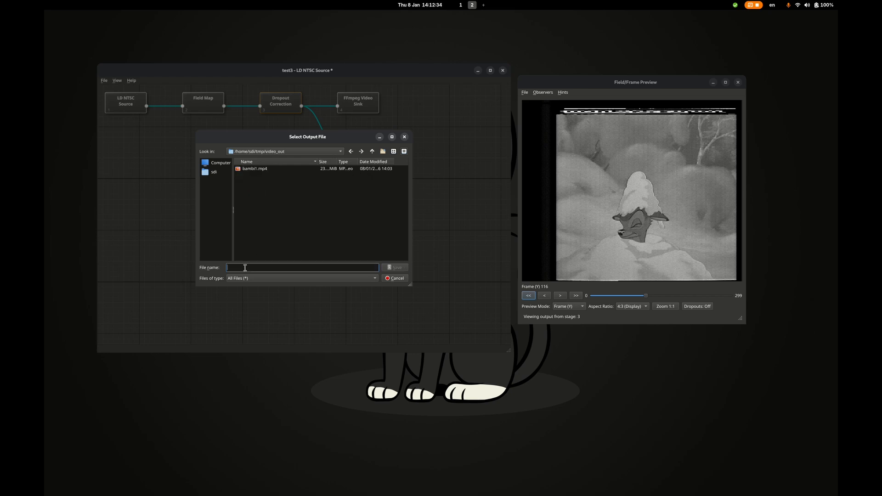
text(subs.txt)
key(Return)
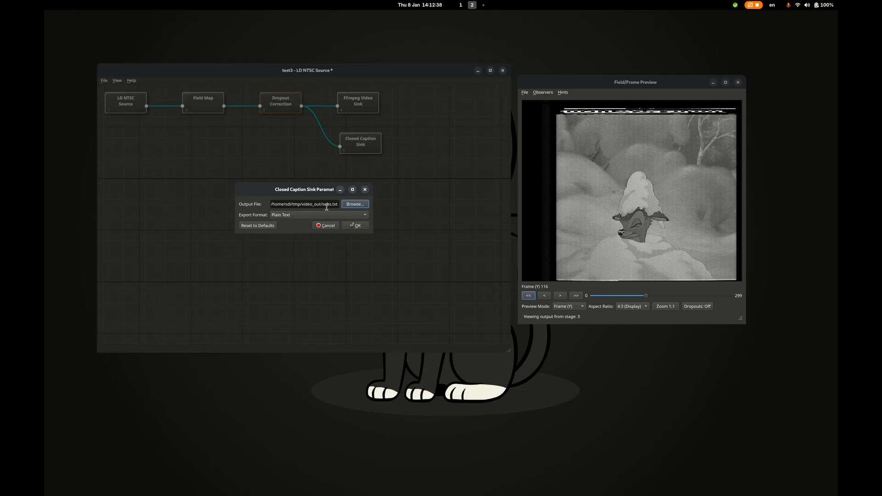
click(358, 225)
right_click(354, 141)
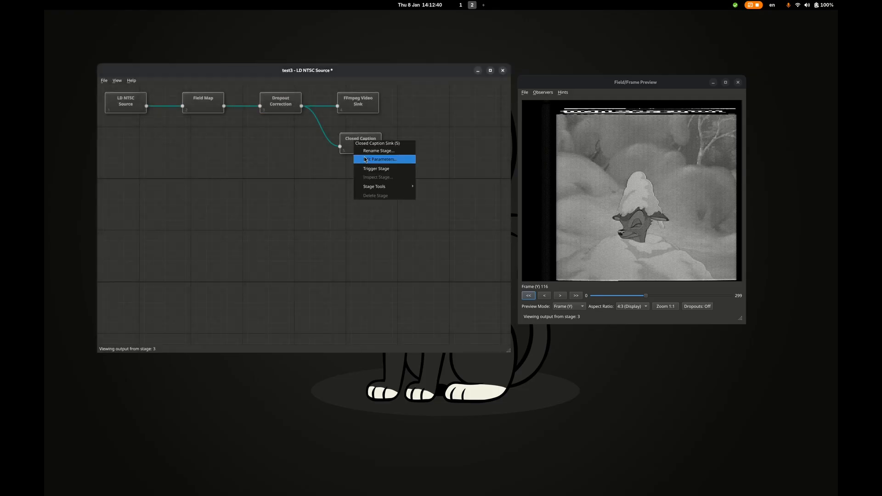
click(372, 169)
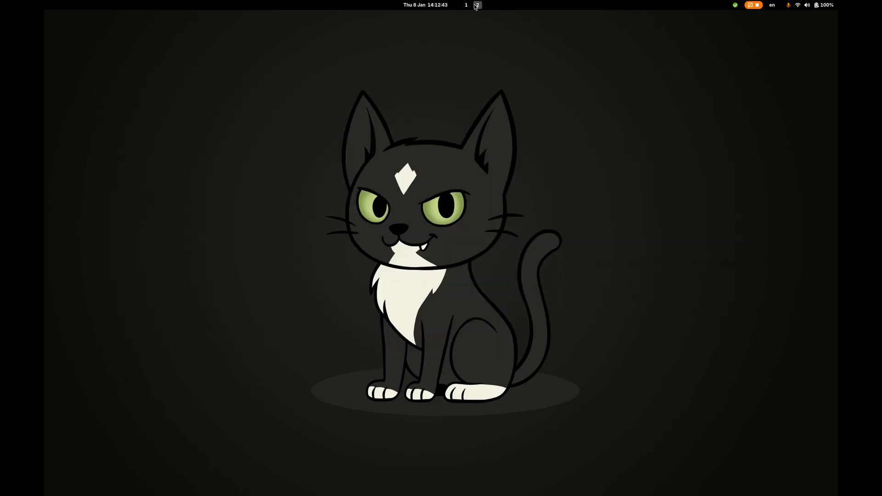
Switch to Files, go to the tmp/video_out folder and open subs.txt to check the exported captions
click(478, 5)
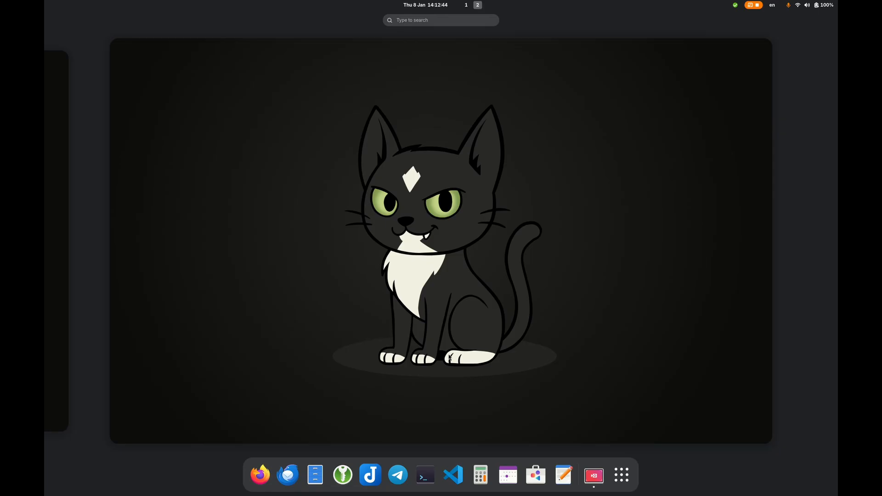
click(315, 475)
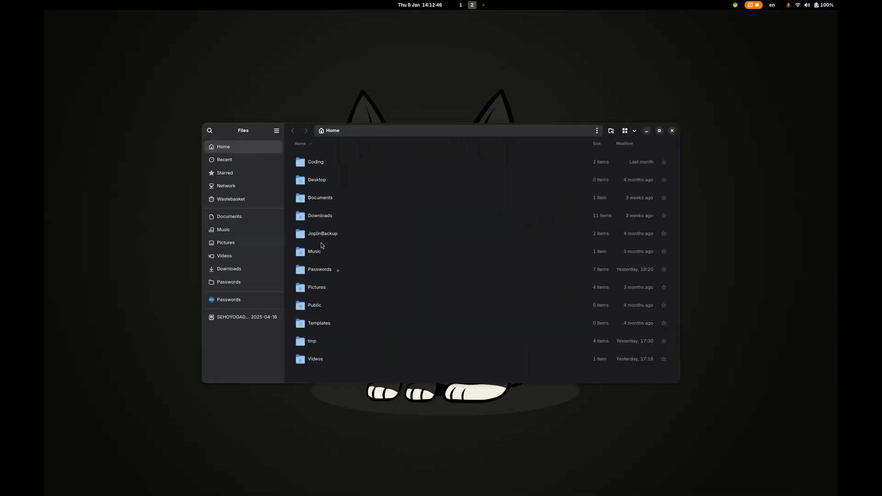
double_click(312, 342)
double_click(299, 209)
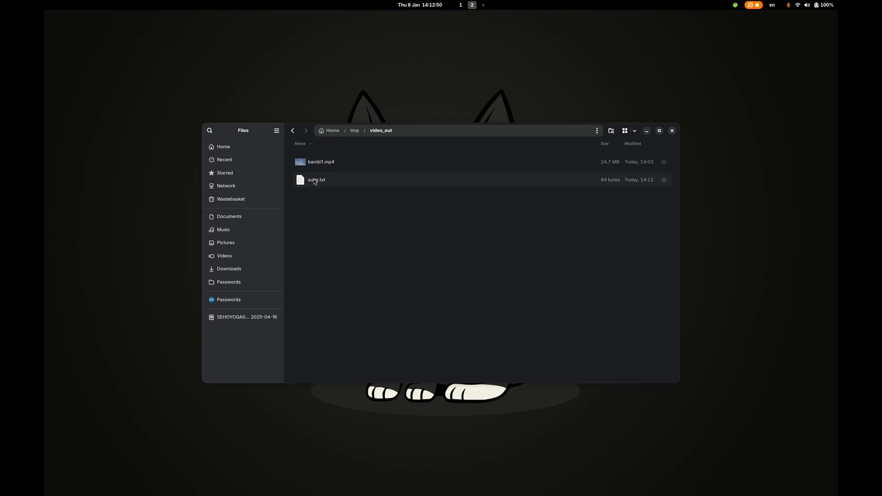
double_click(315, 180)
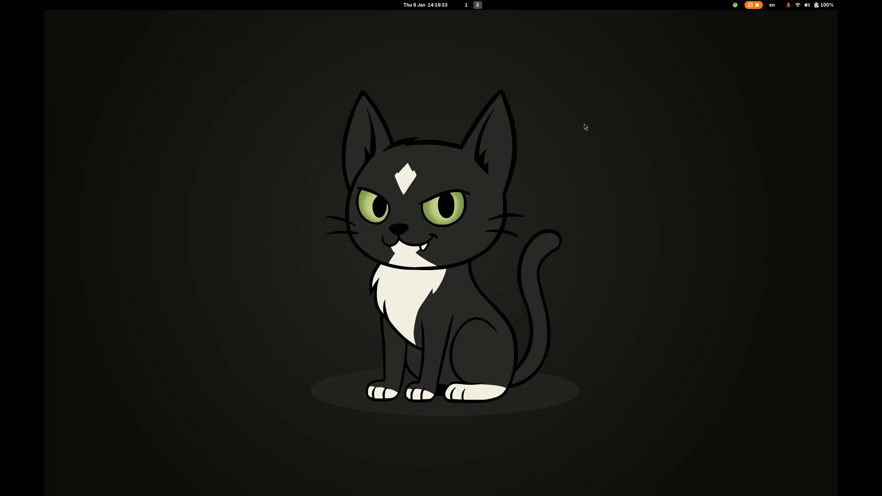
Launch Orc GUI and move its window towards the upper left of the desktop
key(super)
text(orc)
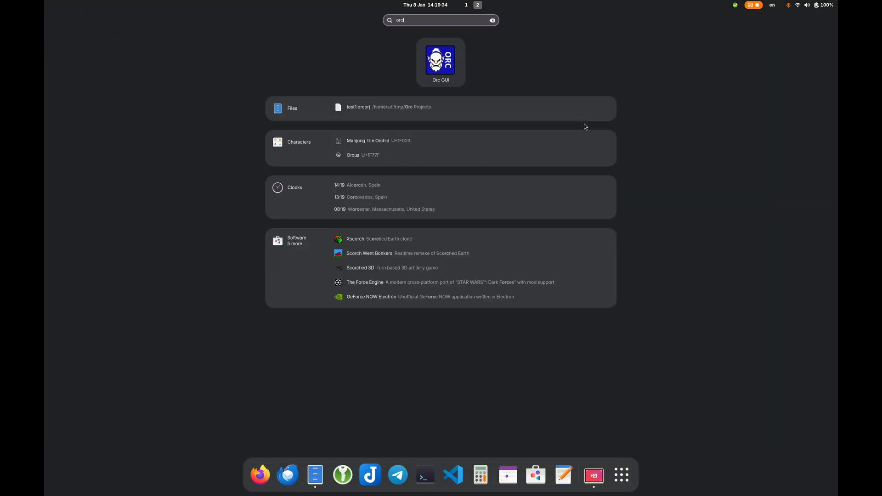
key(Return)
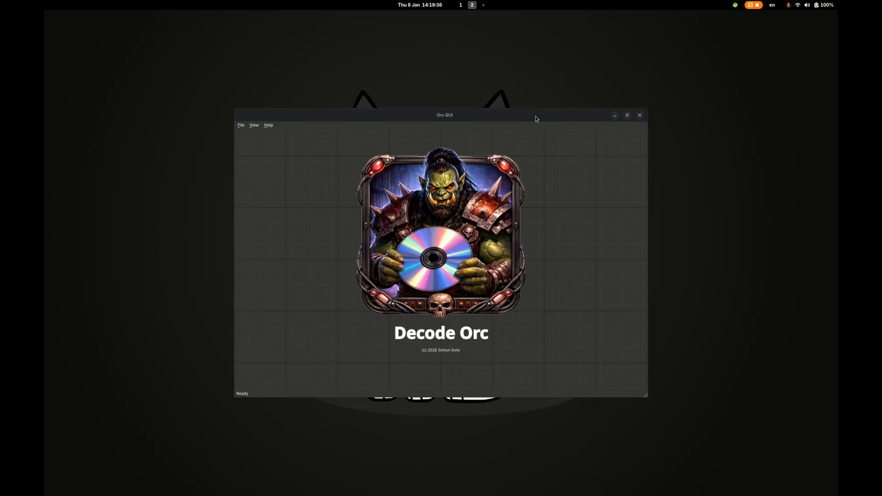
drag(536, 118, 437, 74)
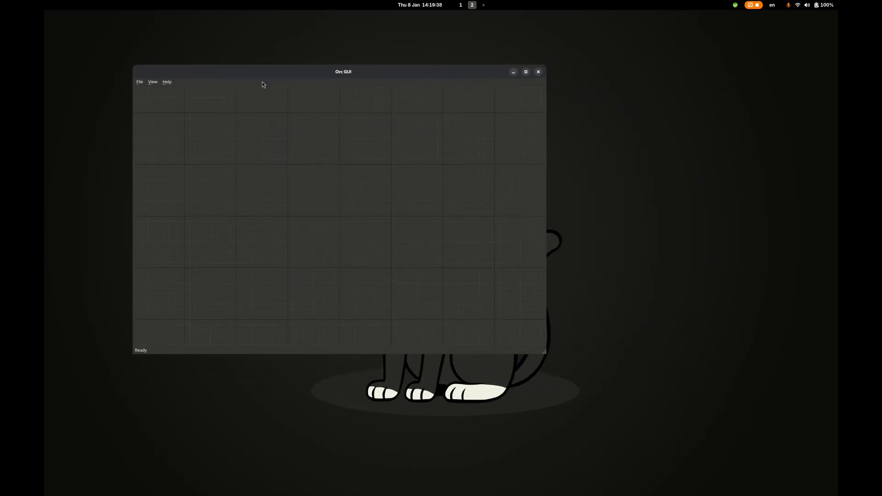
Create a new PAL project named pal-test1 in the Orc Projects folder
click(139, 84)
mouse_move(152, 92)
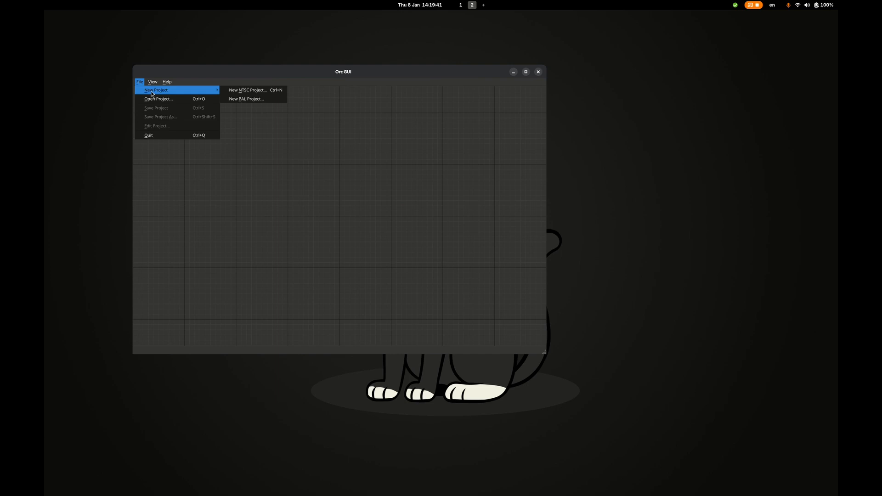
click(250, 98)
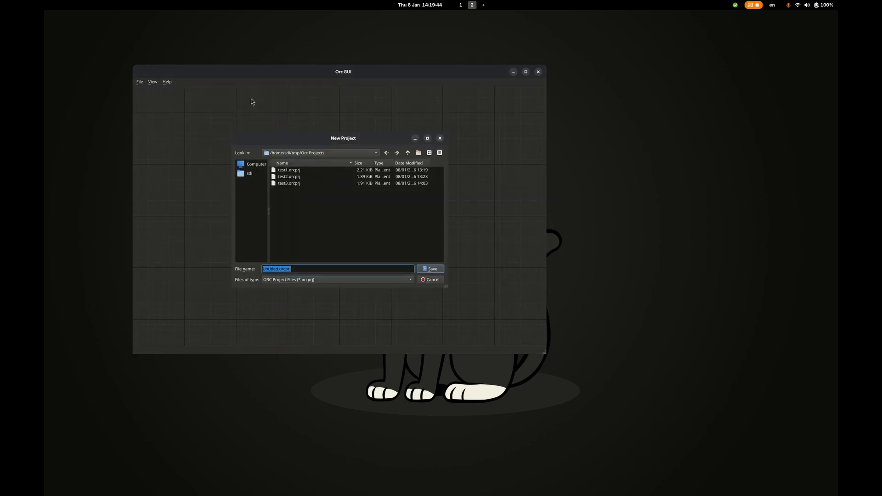
double_click(269, 270)
text(pal-test1)
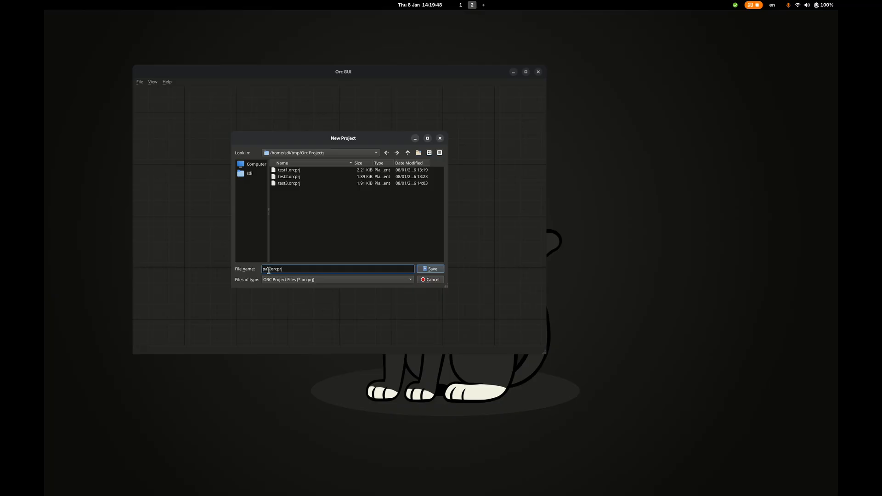
key(Return)
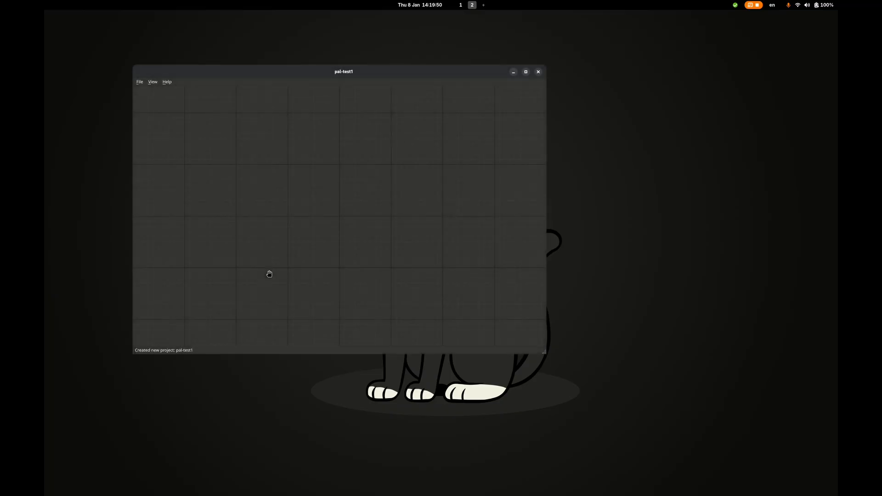
Add an LD PAL Source node to the graph and load the British_Garden TBC file ending in pos23732 into it
right_click(167, 119)
click(270, 120)
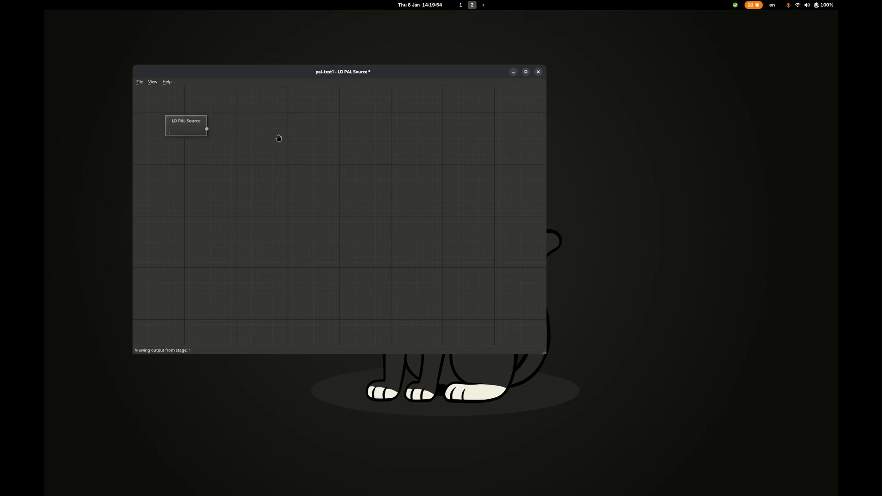
right_click(186, 123)
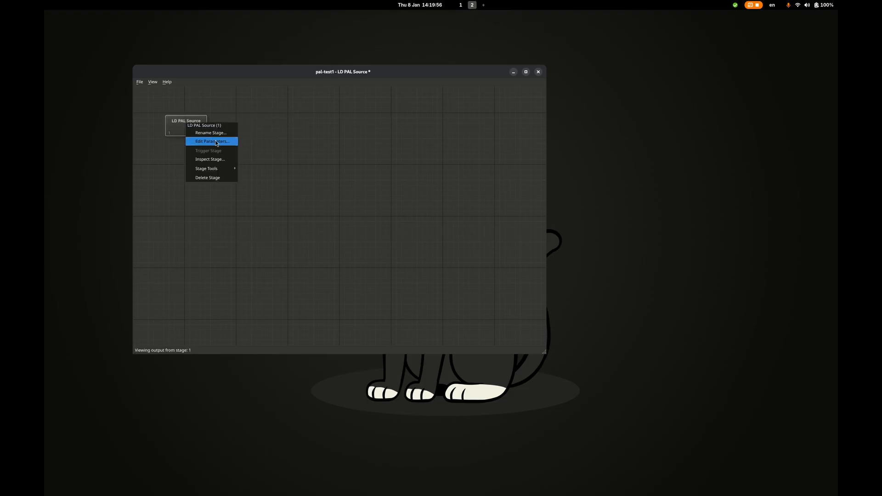
click(216, 142)
click(392, 201)
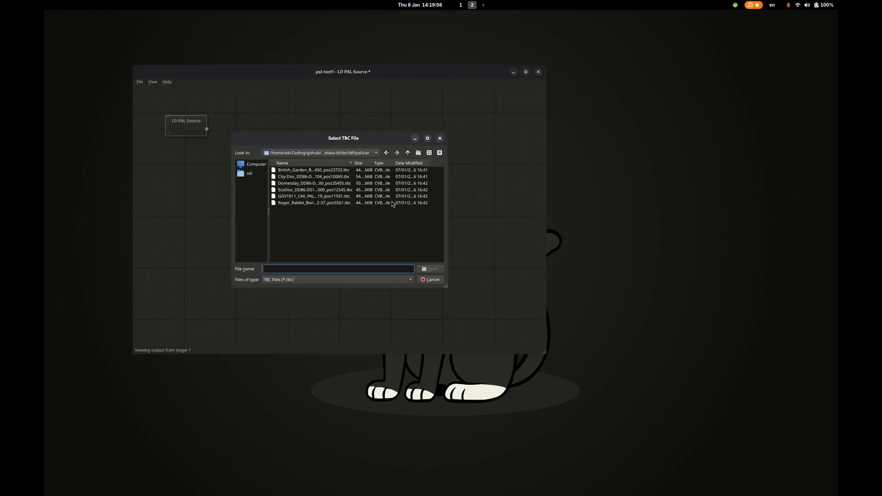
double_click(305, 170)
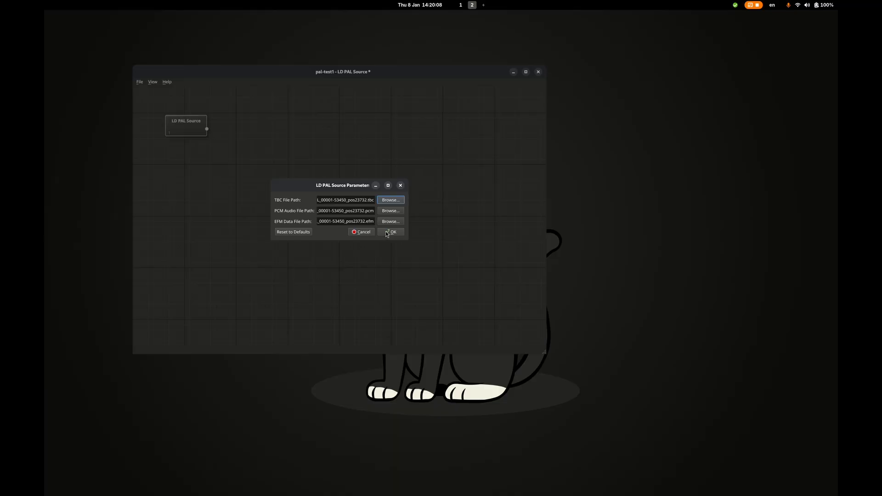
click(390, 232)
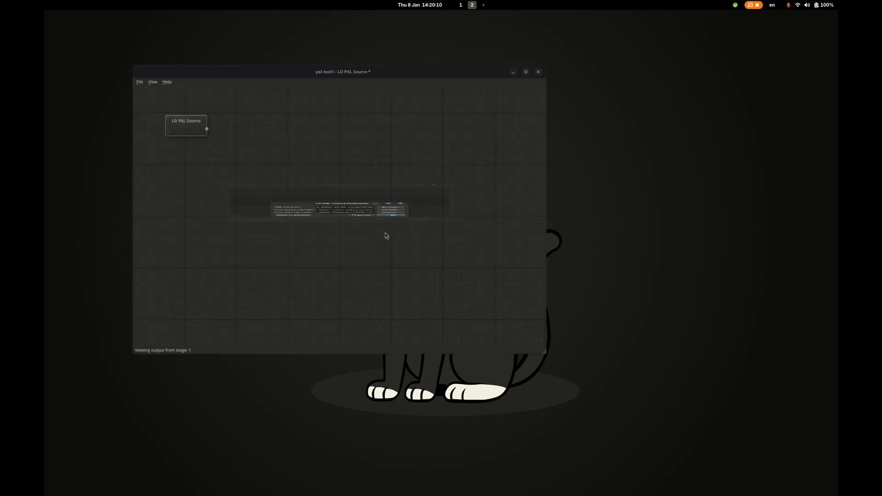
Place the Field/Frame Preview beside the graph window and preview the LD PAL Source in Frame (Y) mode with dropouts on
drag(290, 90, 630, 76)
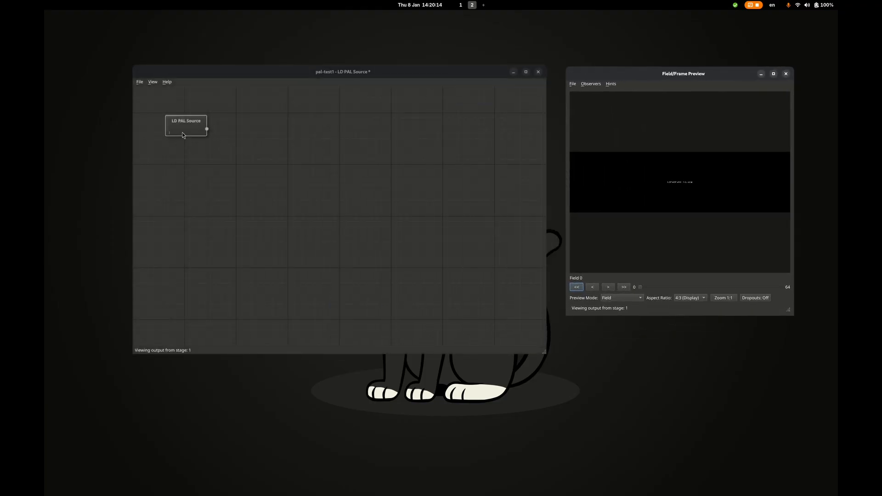
click(183, 135)
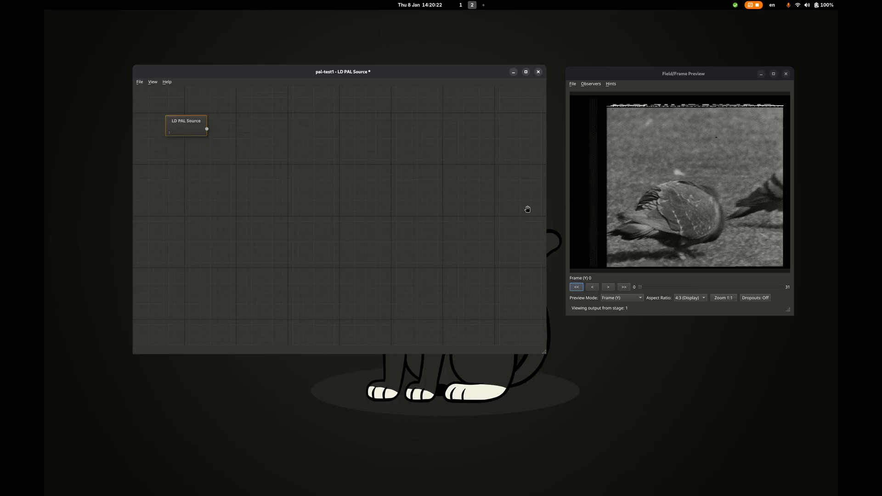
click(755, 300)
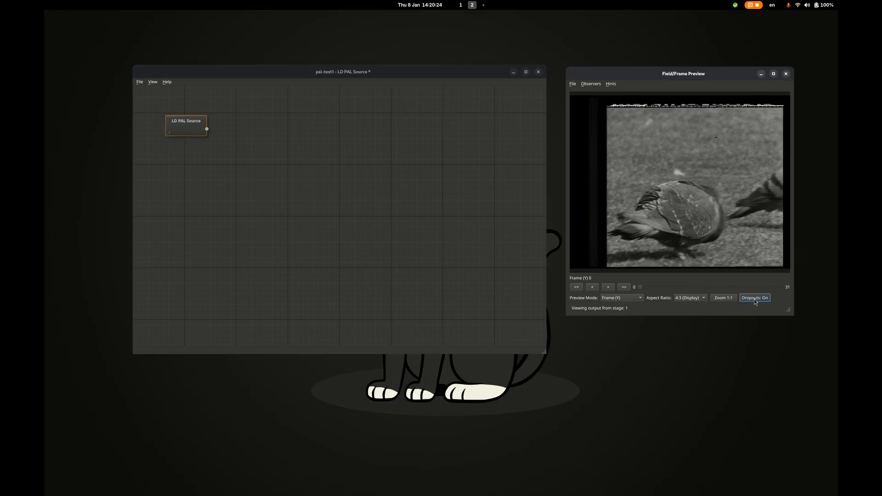
Step forward through the first several source frames to examine the dropouts, and return to frame 0
click(609, 290)
click(609, 289)
click(610, 289)
click(610, 289)
click(610, 289)
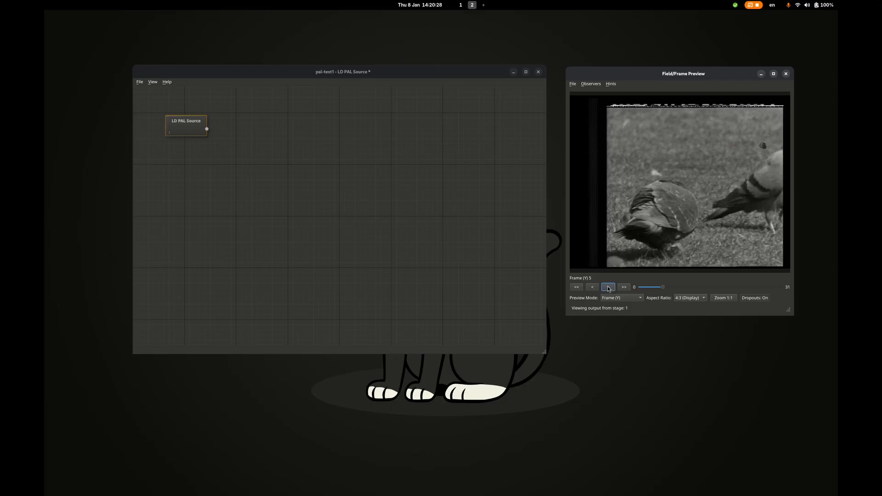
click(609, 289)
click(609, 289)
click(595, 290)
click(594, 289)
click(594, 289)
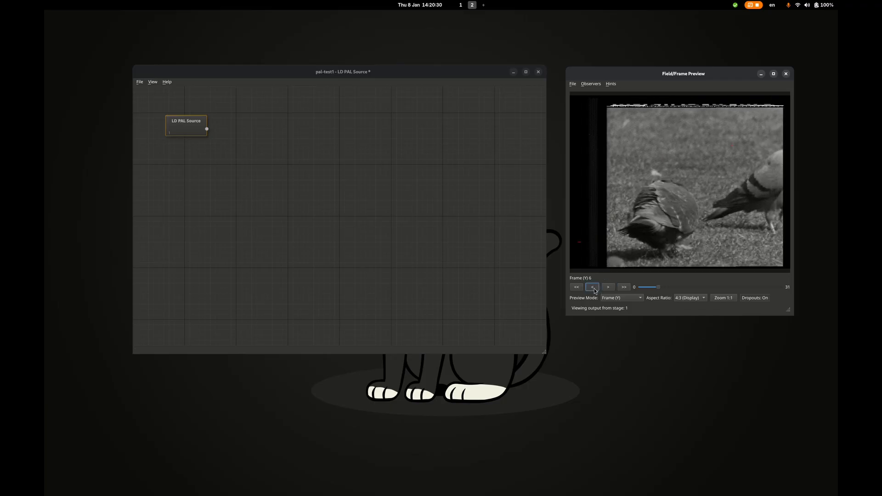
click(594, 289)
click(593, 289)
click(594, 289)
click(594, 289)
click(594, 289)
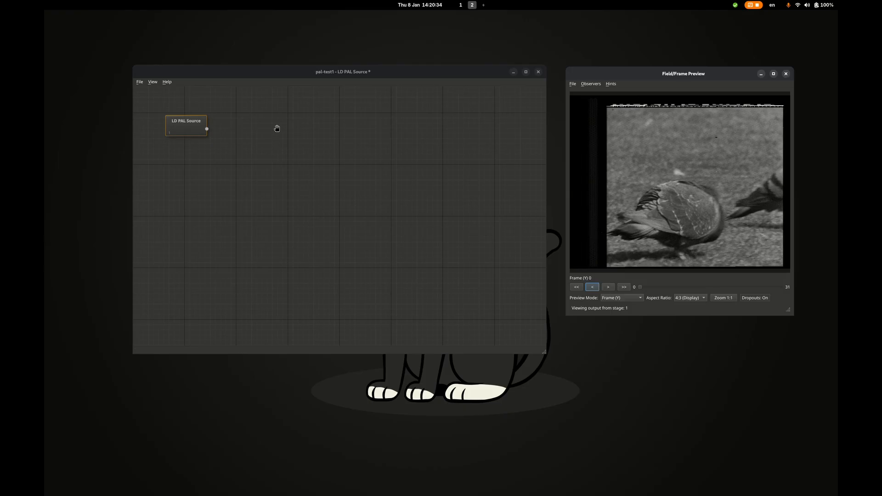
Add a Dropout Correction transform and connect the LD PAL Source output to its input
right_click(245, 122)
mouse_move(259, 127)
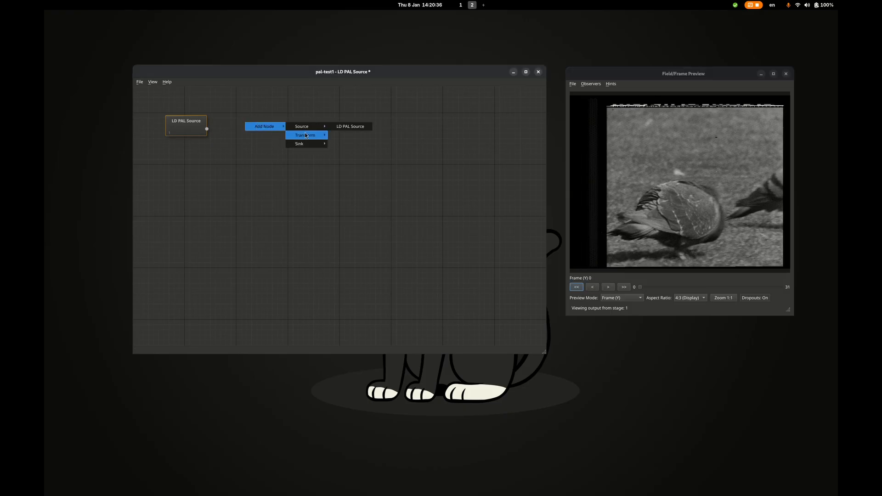
mouse_move(313, 135)
click(344, 136)
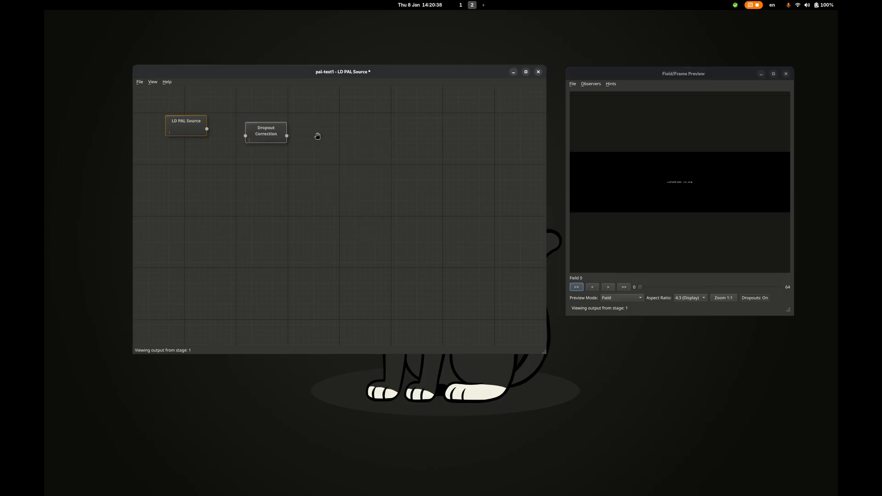
drag(207, 129, 243, 137)
Add an FFmpeg Video Sink and connect the Dropout Correction output to it
right_click(351, 134)
mouse_move(373, 137)
mouse_move(418, 155)
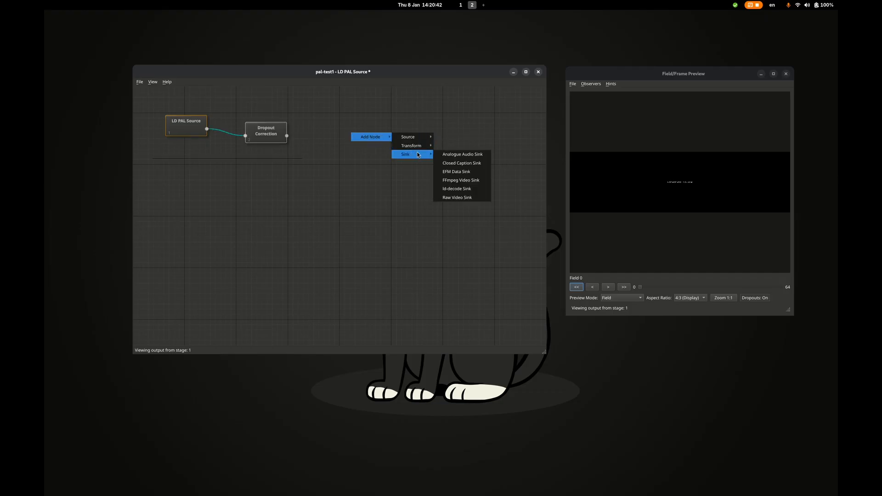
click(461, 180)
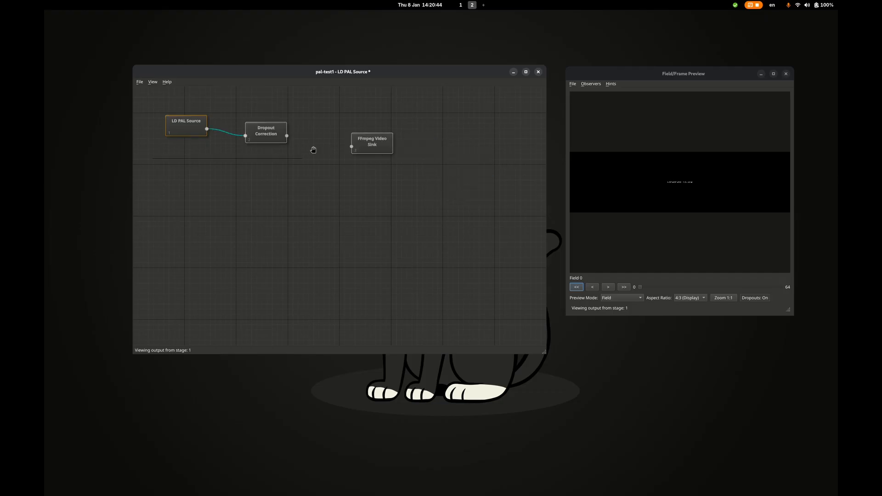
drag(286, 136, 344, 148)
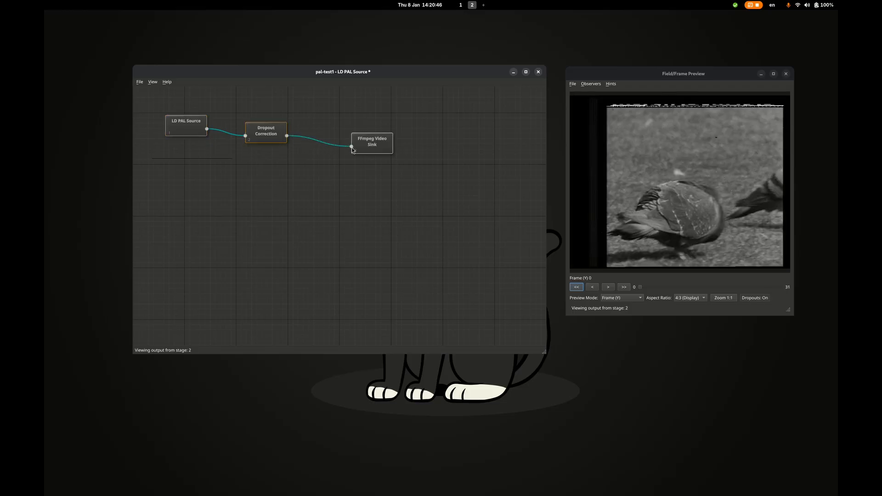
Configure the FFmpeg Video Sink export preset with the Universal (H.264) category and embedded audio
right_click(359, 146)
mouse_move(397, 191)
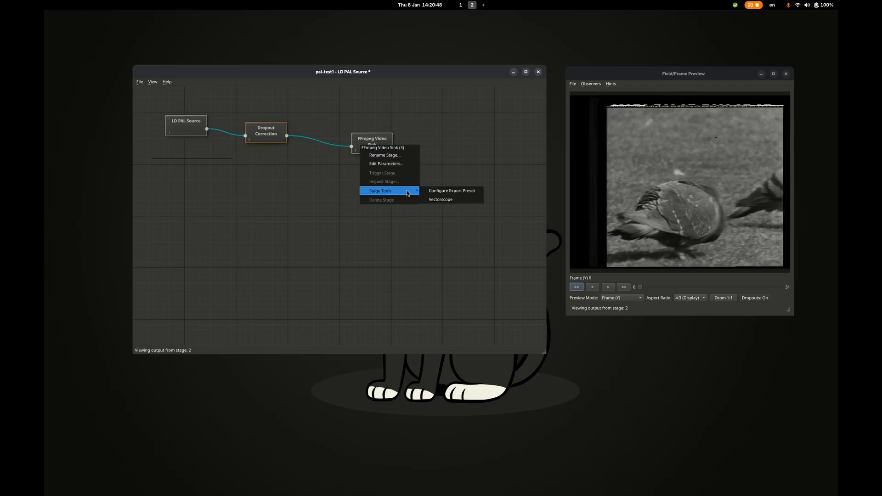
click(432, 191)
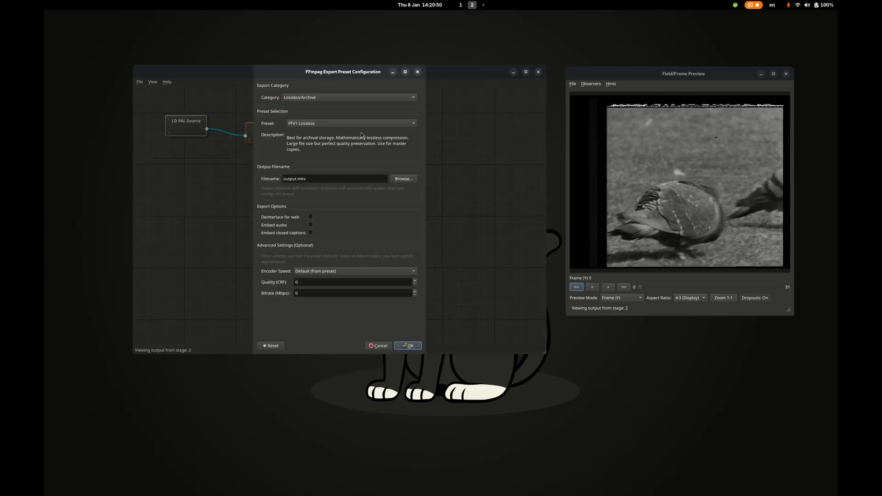
click(349, 97)
click(345, 133)
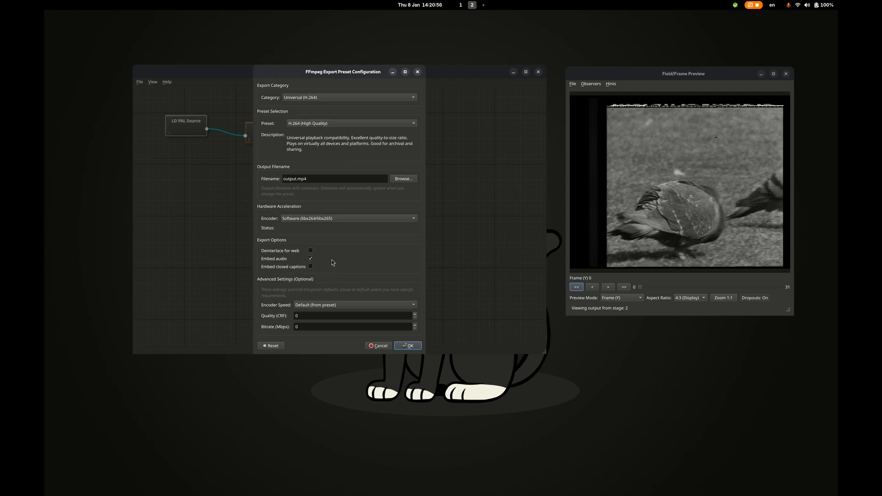
Set the export's output file to bgb1.mp4 in the tmp/video_out folder and accept the preset configuration
click(403, 179)
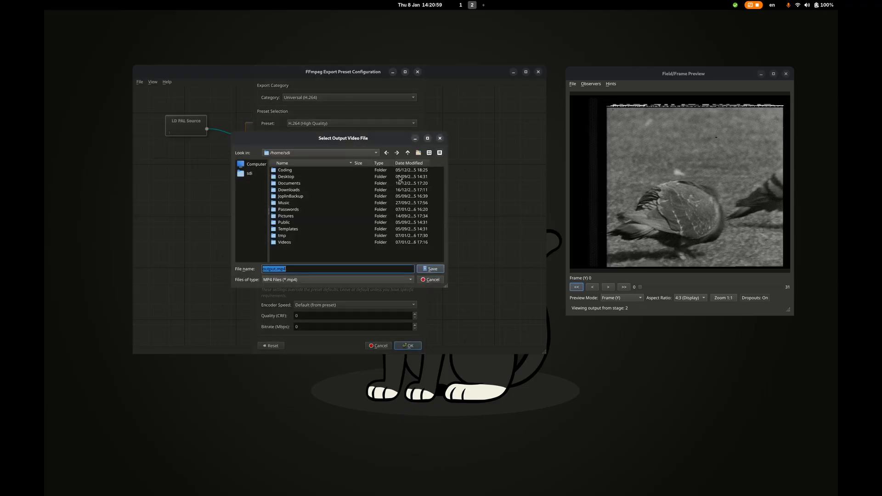
double_click(294, 236)
double_click(295, 190)
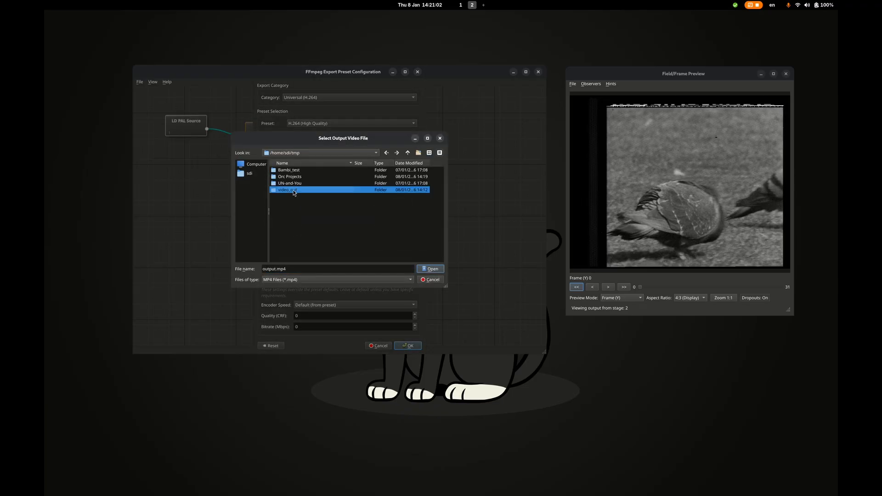
double_click(269, 267)
double_click(271, 268)
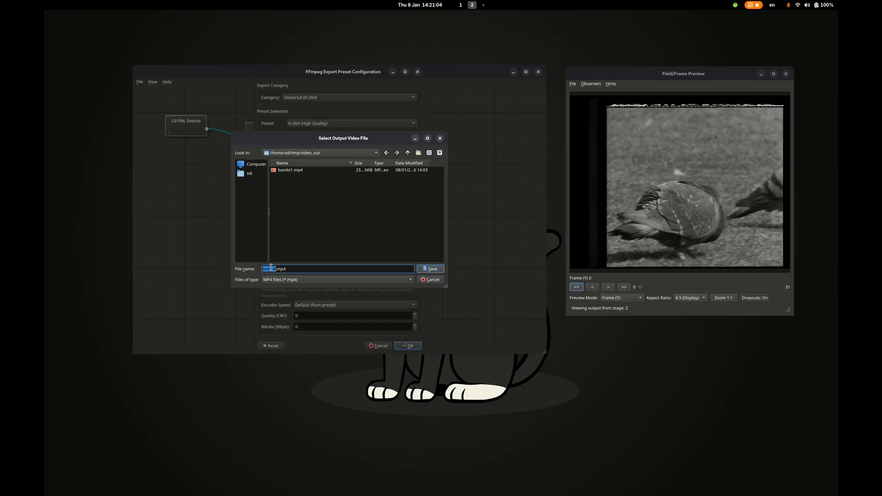
text(bgb1)
key(Return)
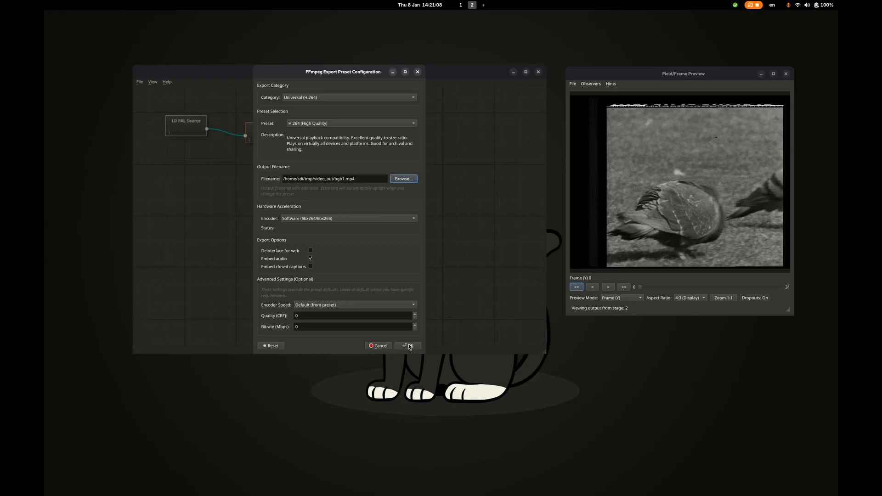
click(409, 346)
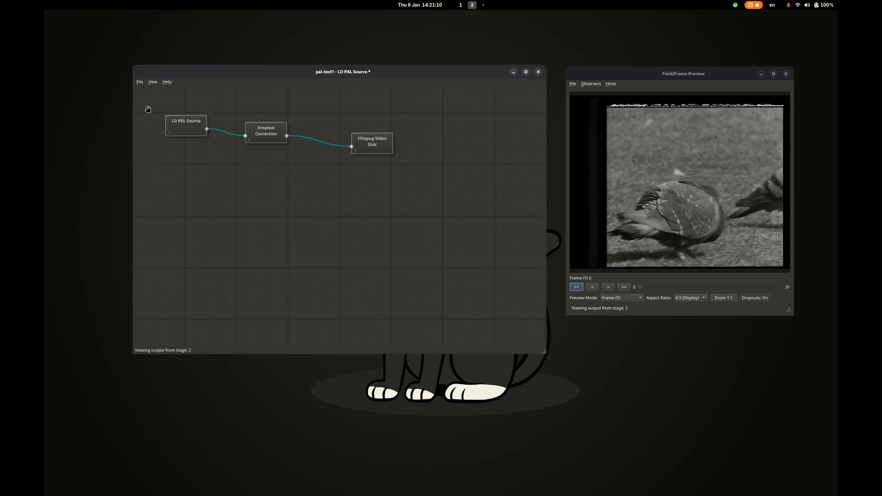
Arrange the graph nodes to the grid and trigger the FFmpeg Video Sink stage to export the video
click(153, 82)
click(166, 106)
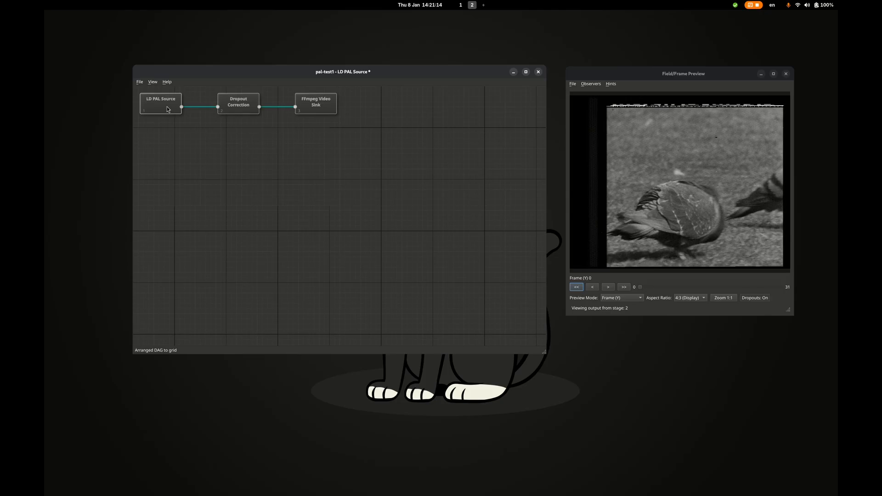
right_click(321, 110)
click(337, 132)
Switch to Files, go to the tmp/video_out folder, and play bgb1.mp4 to check the export, closing the player when done
click(473, 5)
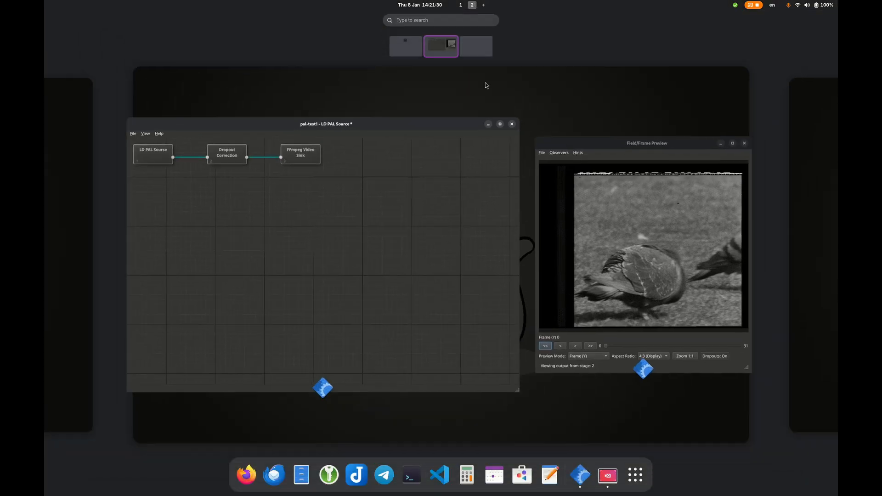
click(306, 481)
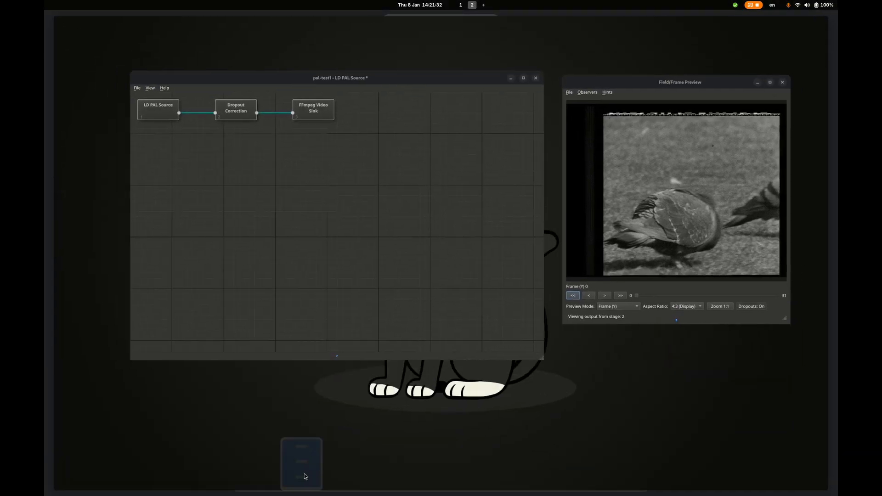
double_click(353, 345)
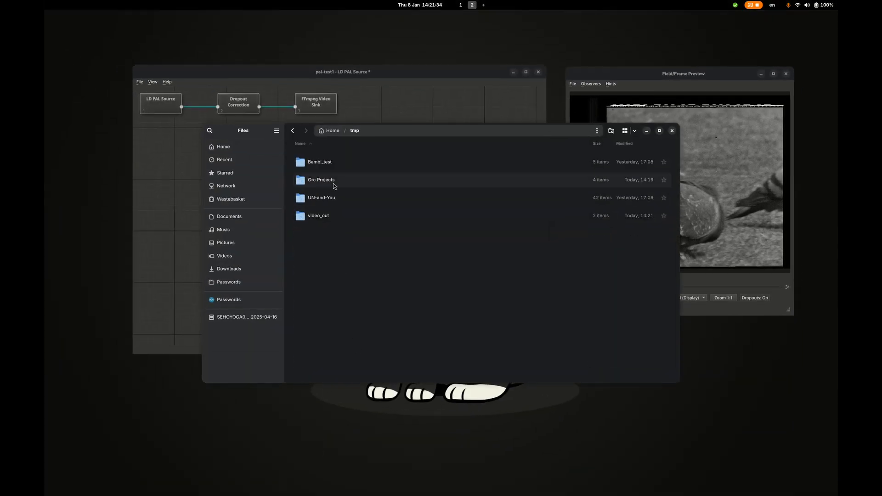
double_click(339, 214)
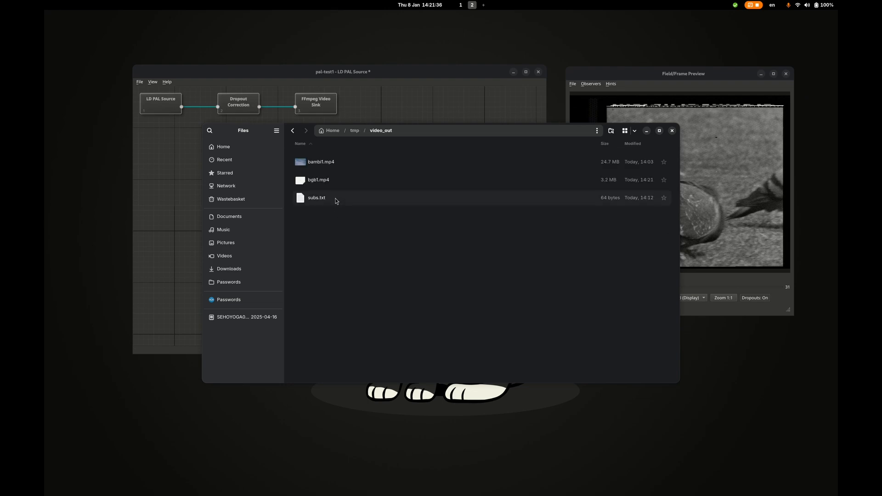
double_click(323, 183)
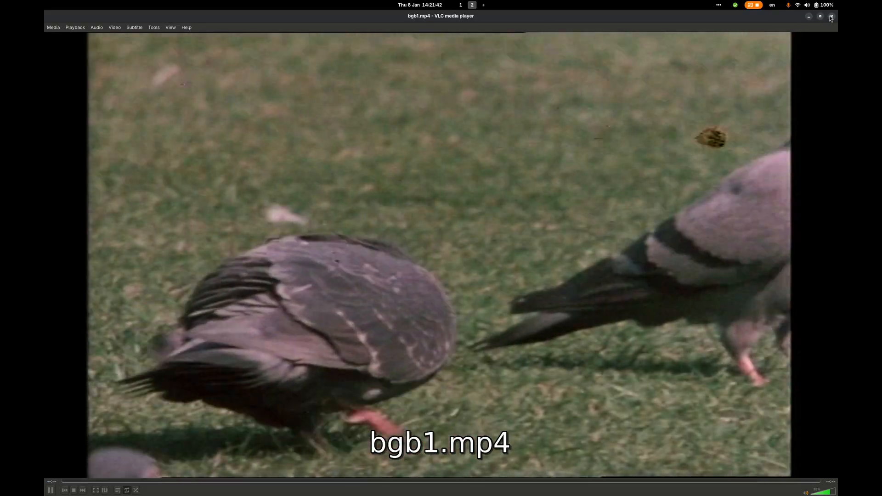
click(832, 17)
Switch back to Orc GUI, set the Field/Frame Preview to 1:1 zoom and move its window beside the graph
click(406, 107)
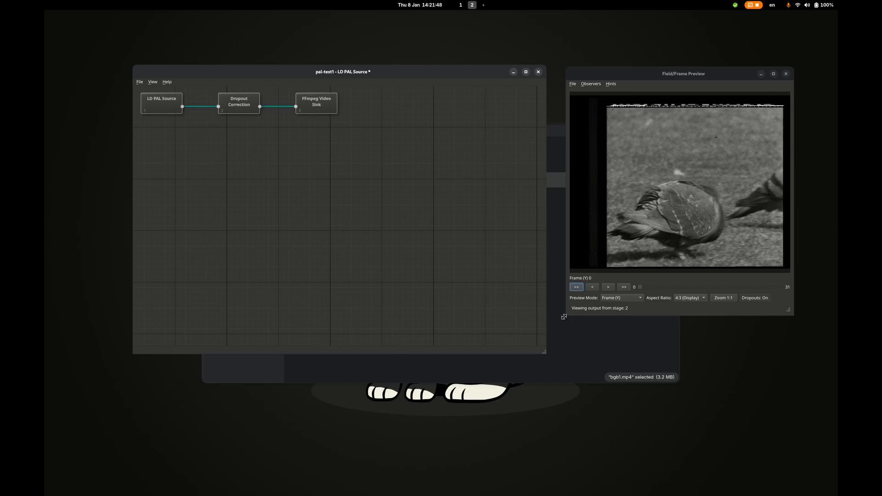
drag(564, 317, 355, 443)
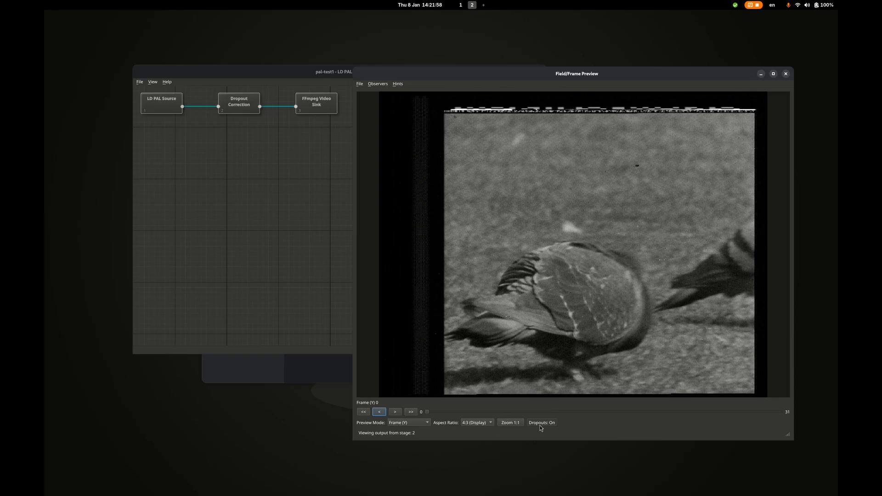
click(519, 423)
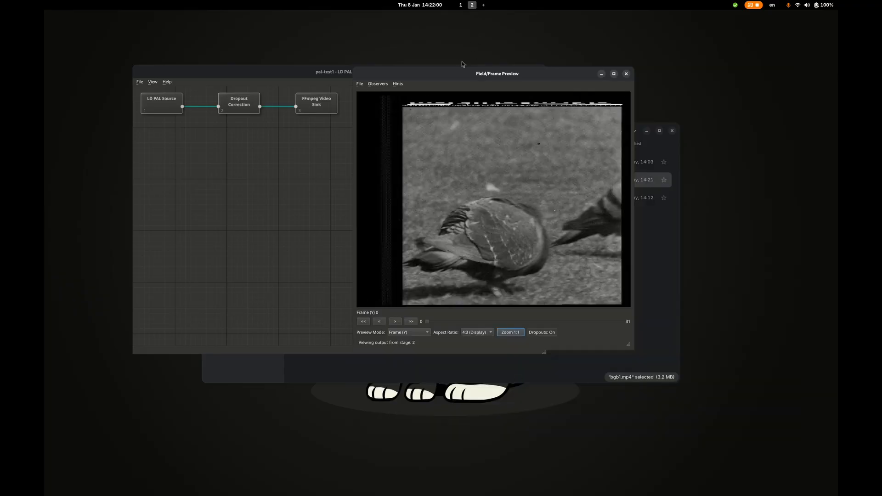
drag(457, 74, 636, 71)
Add a Dropout Map transform node in the empty area below the existing node chain
right_click(223, 153)
mouse_move(256, 159)
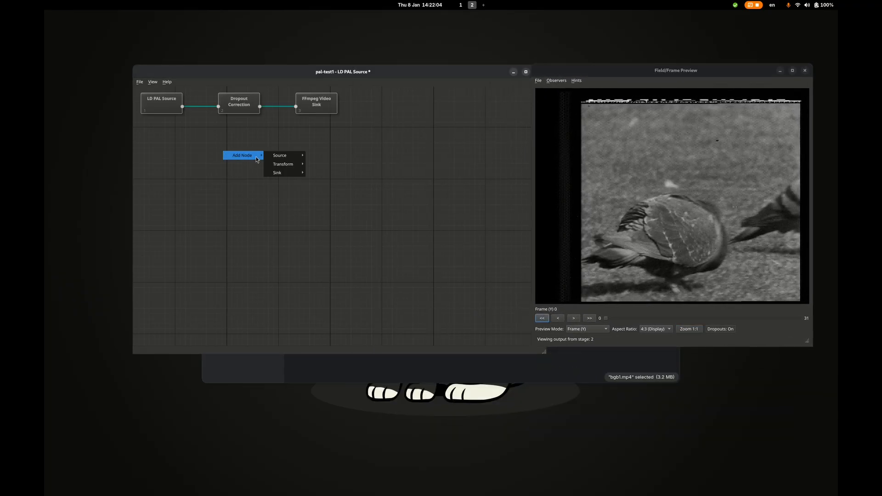
mouse_move(286, 165)
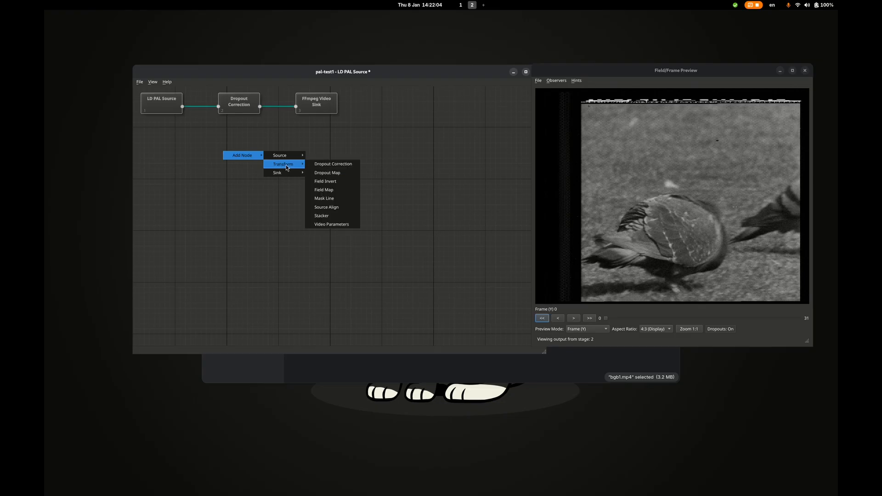
click(325, 173)
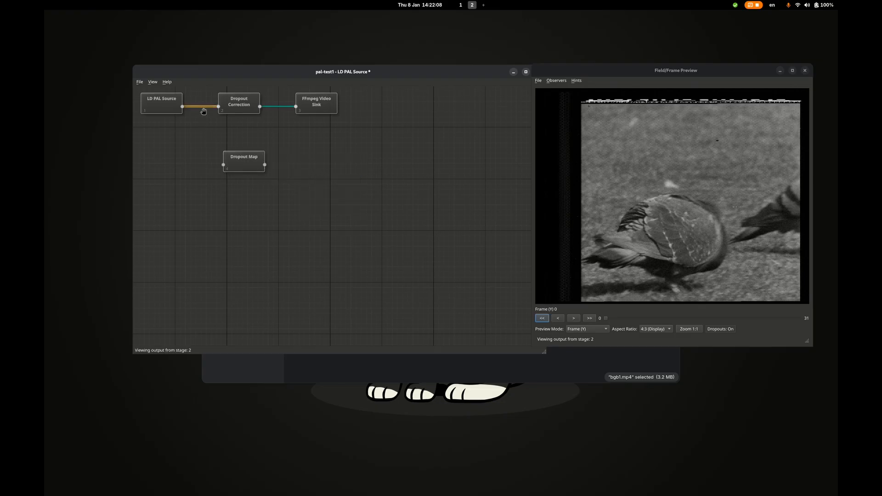
Rewire the graph so LD PAL Source feeds Dropout Correction through the Dropout Map node, and arrange the nodes to the grid
key(Delete)
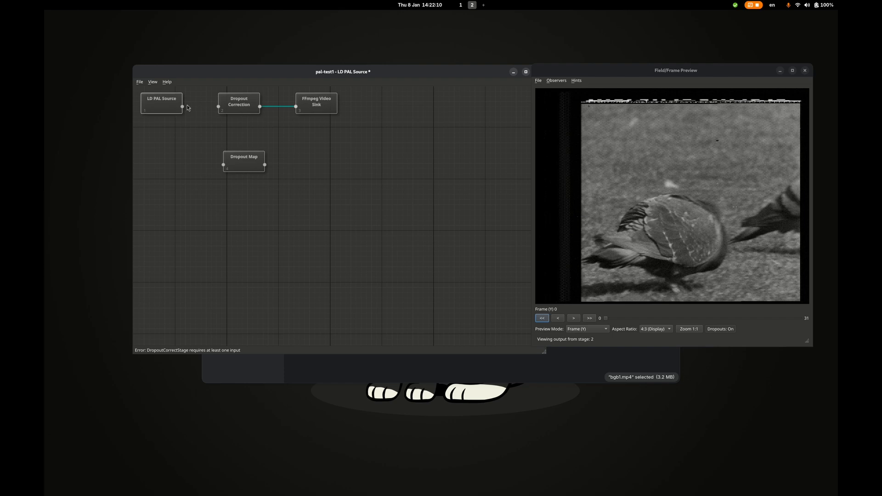
drag(182, 107, 219, 107)
click(153, 82)
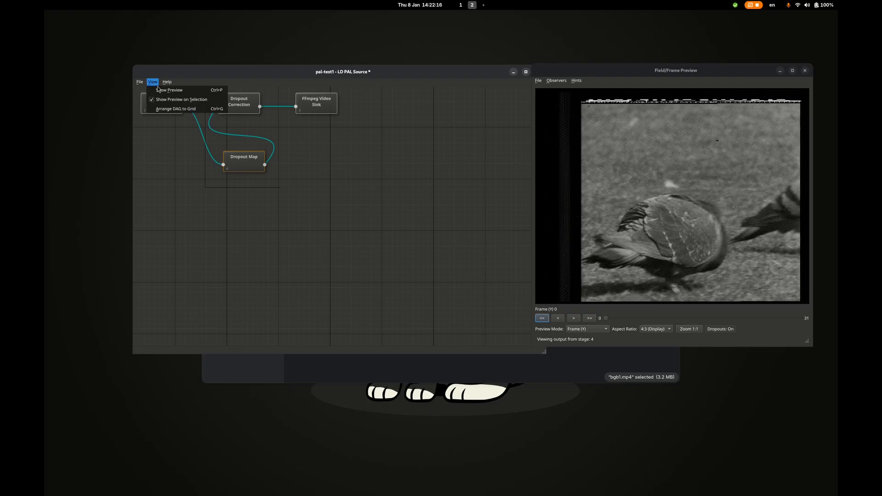
click(175, 108)
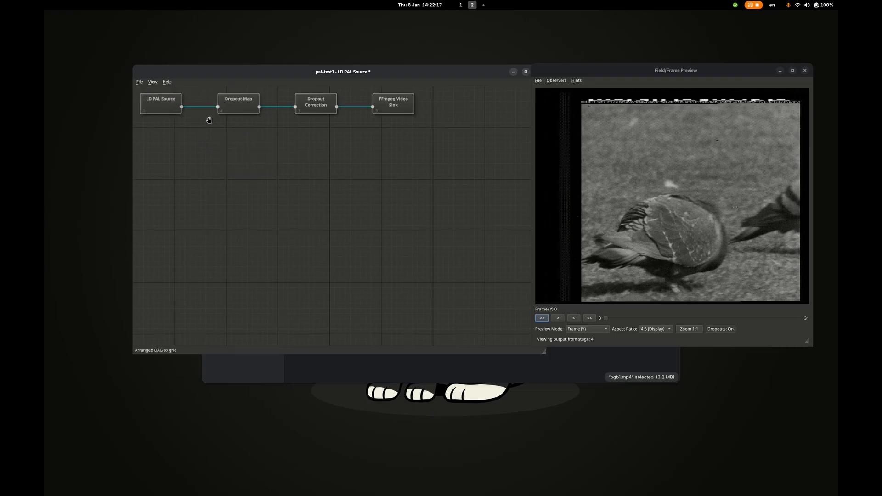
Open the Dropout Map node's dropout map editor and maximise its window
right_click(238, 107)
mouse_move(271, 152)
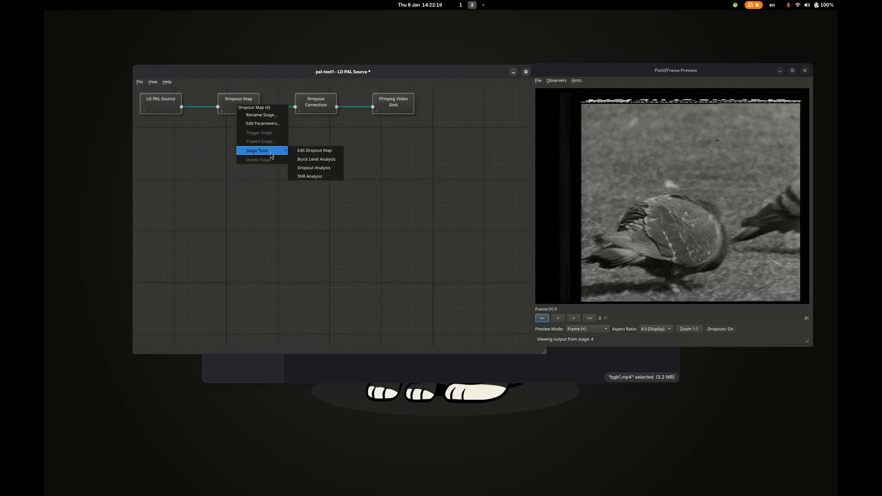
click(314, 151)
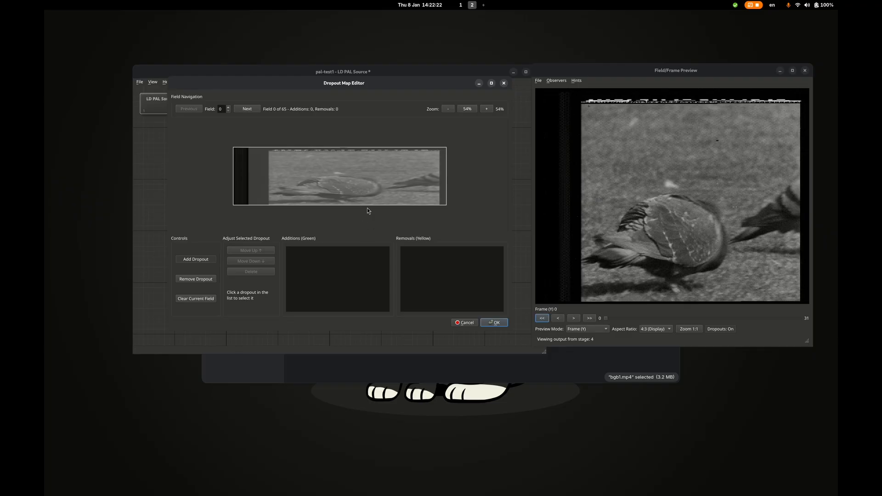
click(492, 84)
Add a dropout over the flaw on the bird's tail in field 0, spanning about 364 to 389, and shift it up to line 230
scroll(385, 285, up, 6)
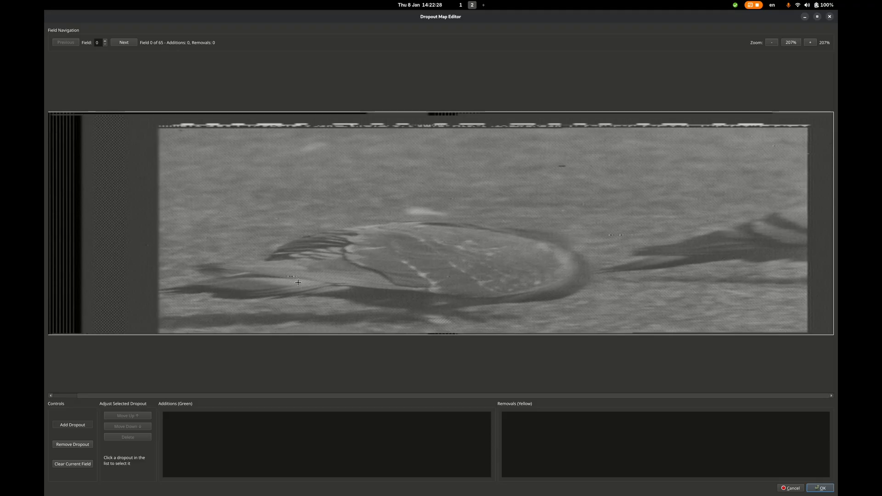
scroll(293, 280, up, 3)
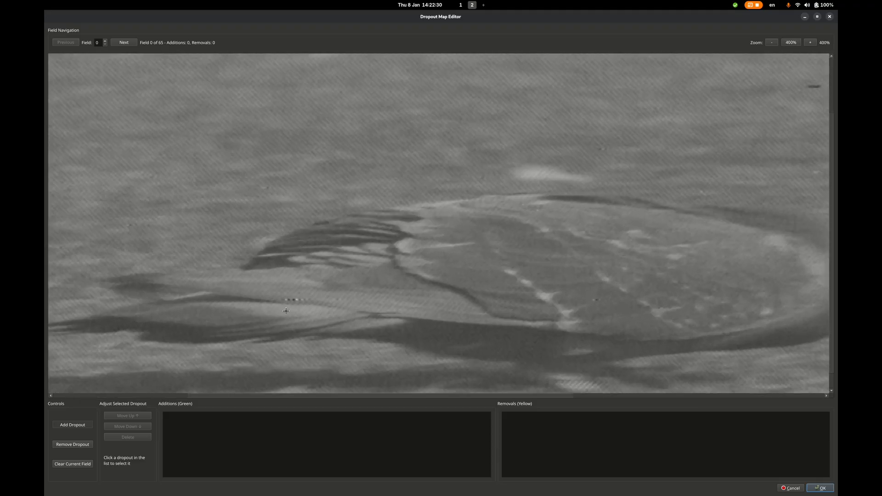
click(82, 426)
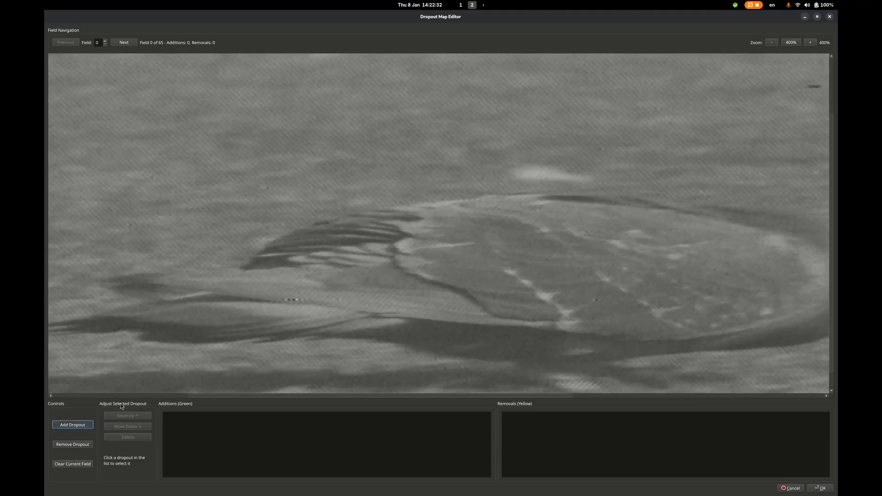
drag(276, 301, 311, 302)
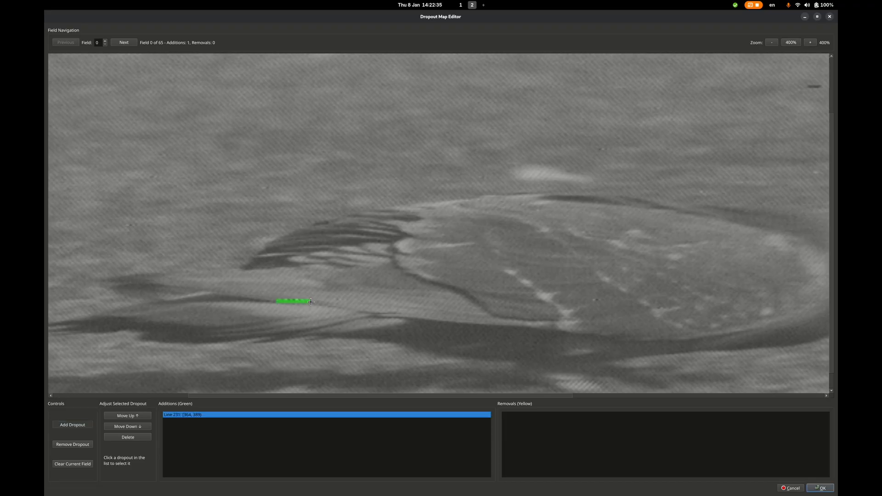
click(128, 416)
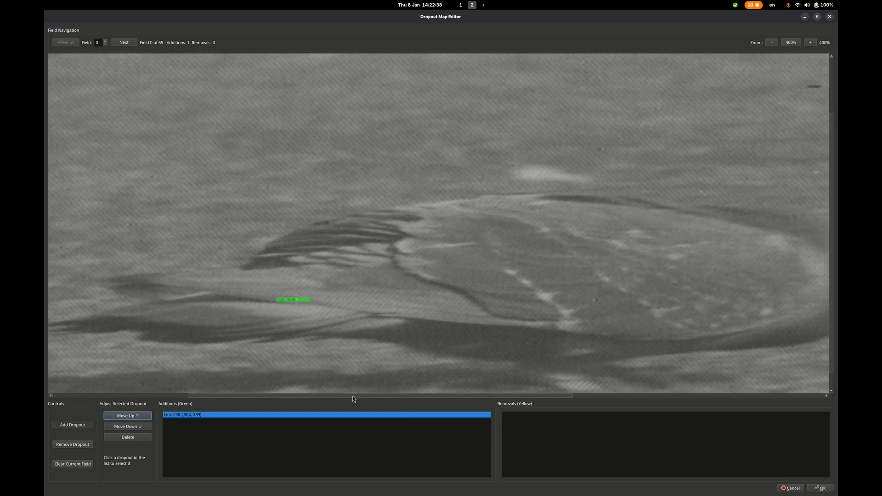
Add a second field 0 dropout over the flaw between the two birds, spanning about 816 to 851, and shift it up to line 172
drag(421, 396, 611, 398)
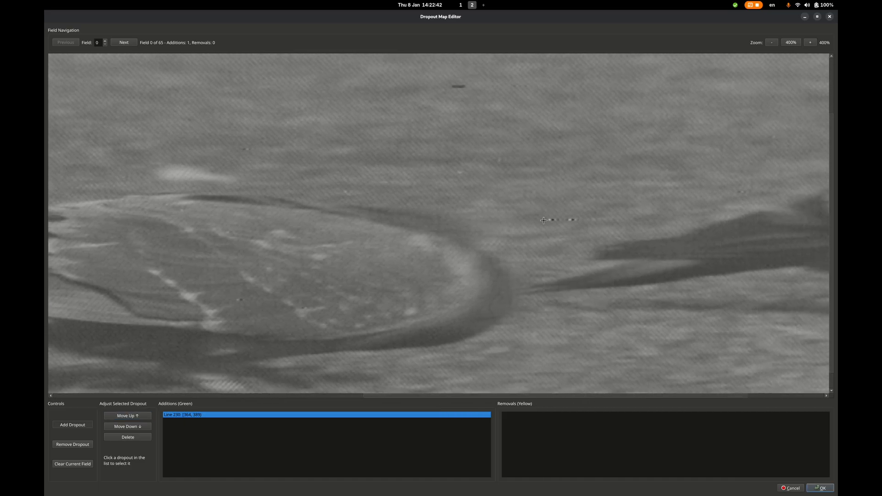
drag(544, 220, 592, 221)
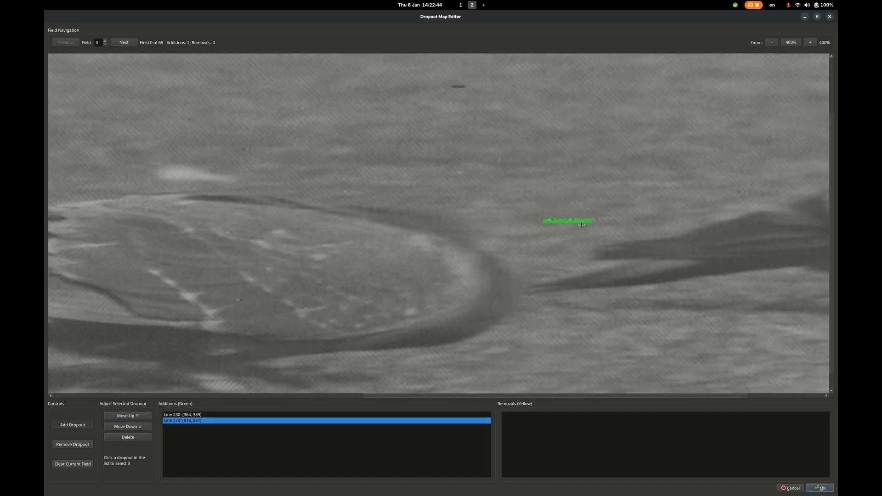
click(124, 417)
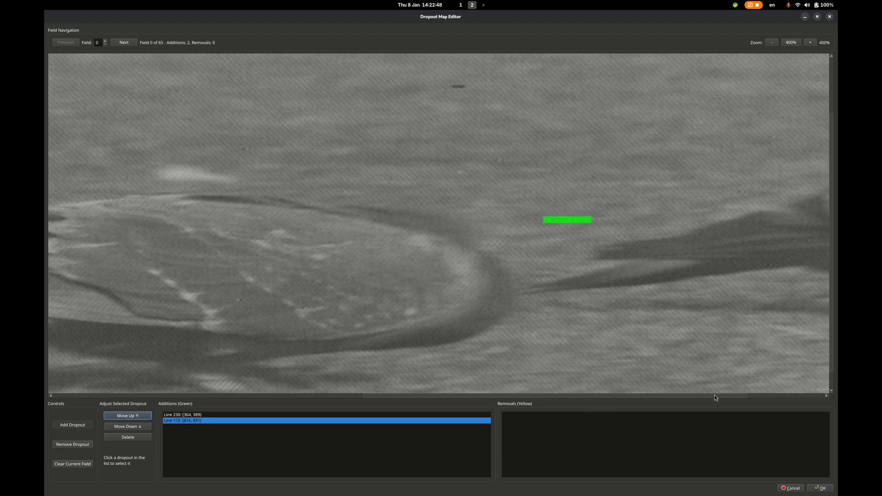
Go to field 1 and add a dropout over the speck on the bird's back at line 205, about 554 to 564
drag(715, 396, 405, 420)
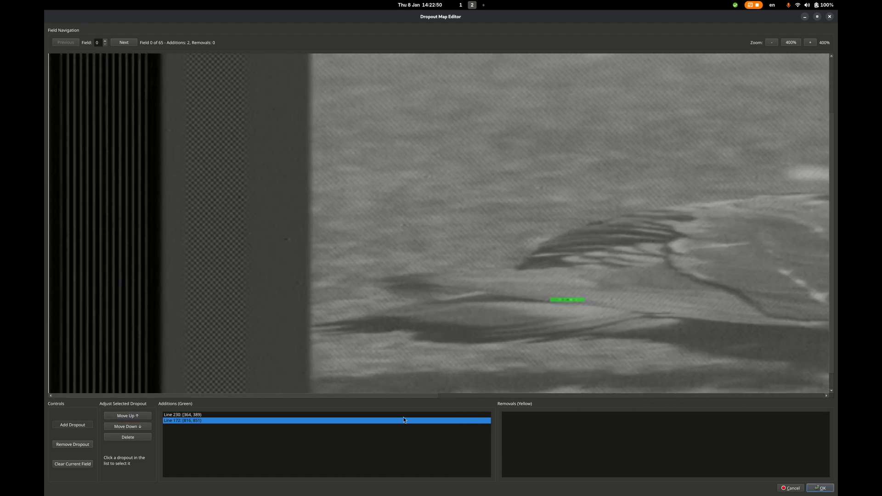
scroll(427, 252, down, 6)
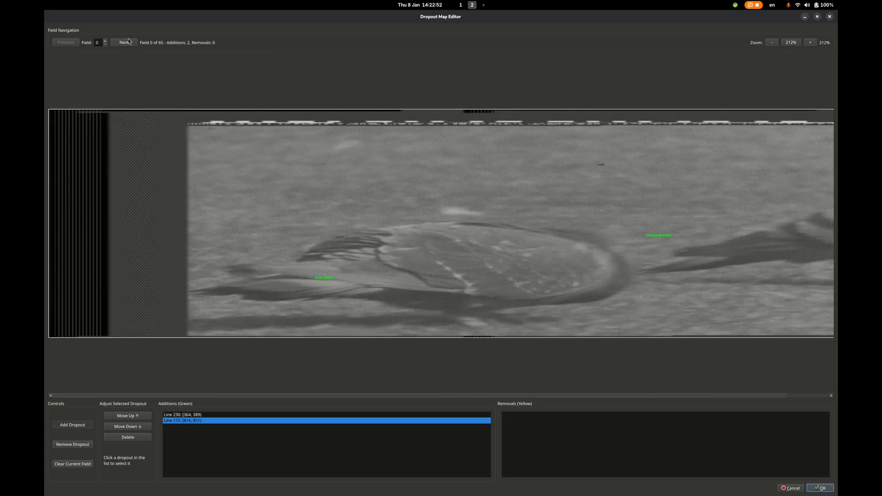
click(126, 42)
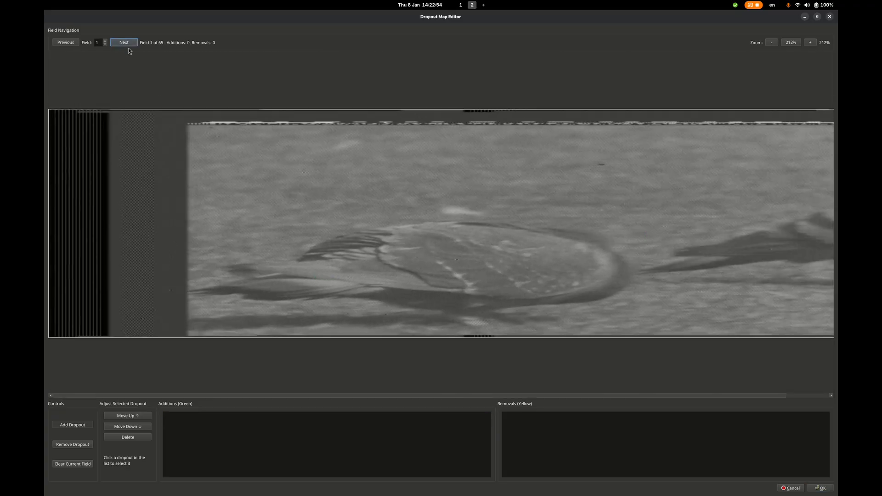
scroll(454, 265, up, 4)
scroll(454, 265, up, 2)
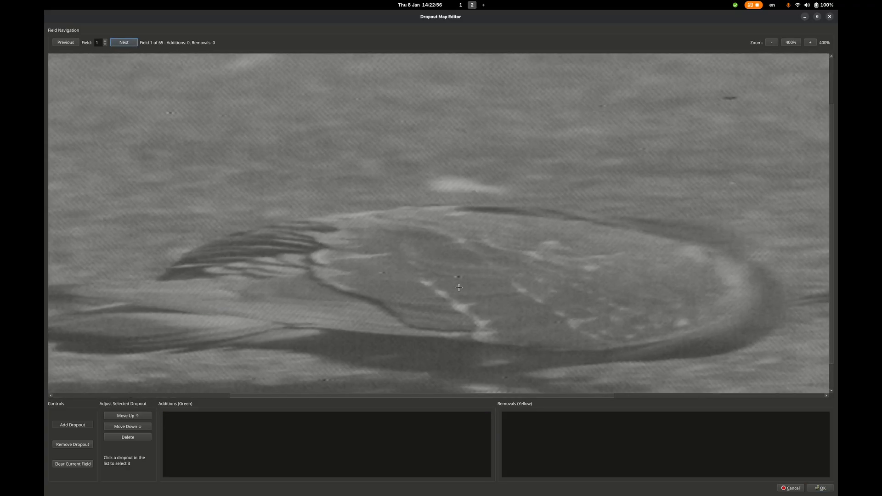
drag(465, 278, 467, 278)
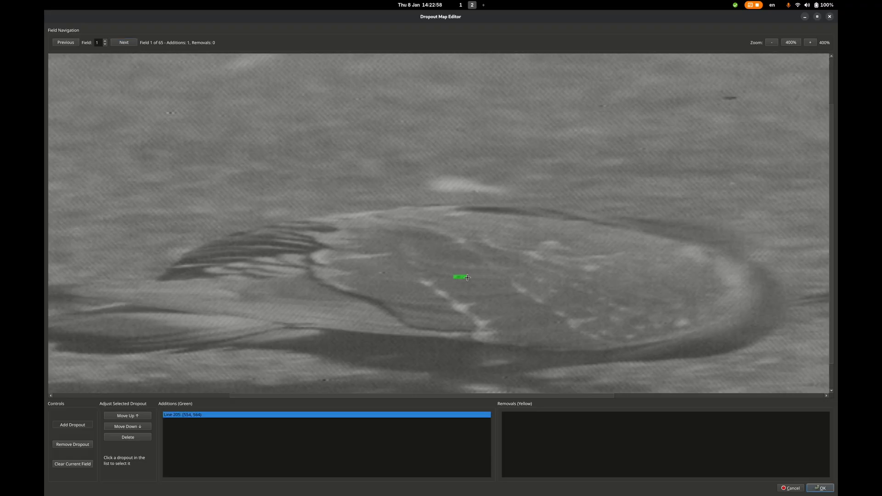
Go to field 5 and mark the detected dropout on the bird's tail for removal
scroll(475, 320, down, 8)
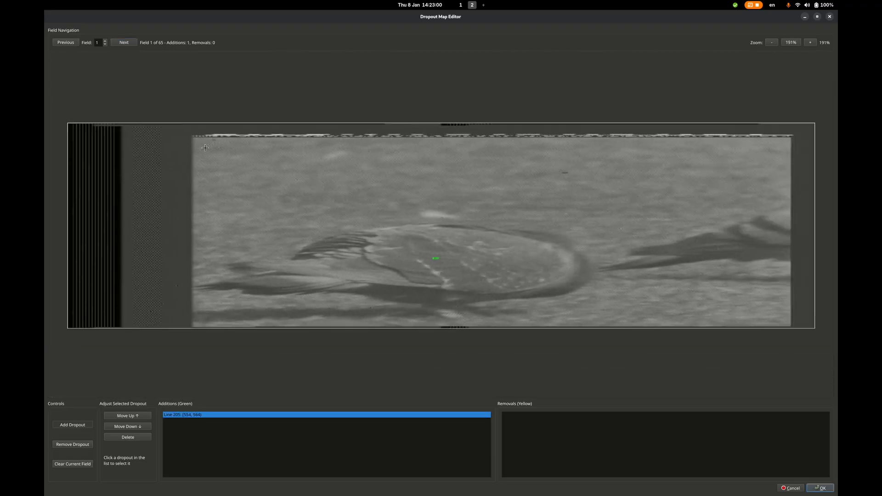
click(122, 43)
click(122, 44)
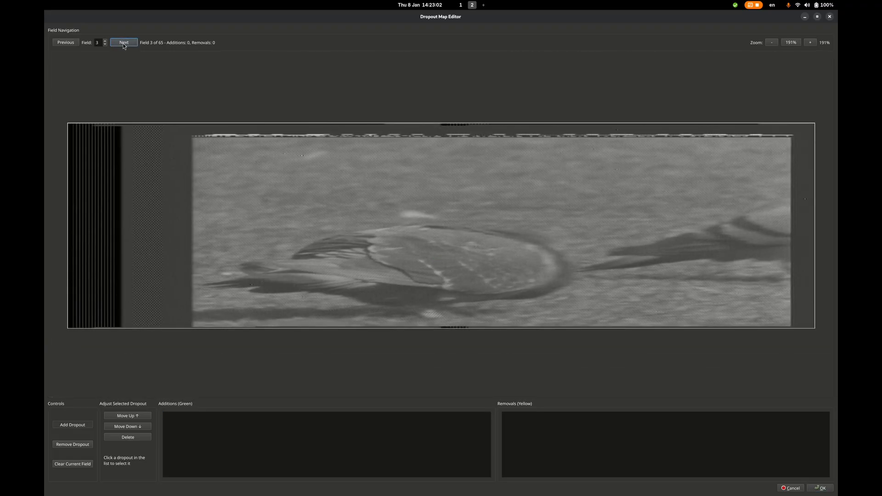
click(123, 43)
click(123, 43)
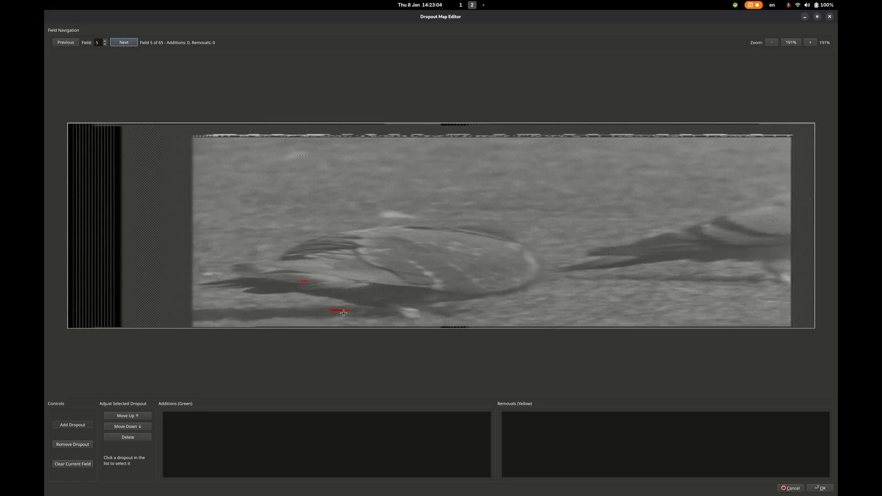
scroll(343, 313, up, 8)
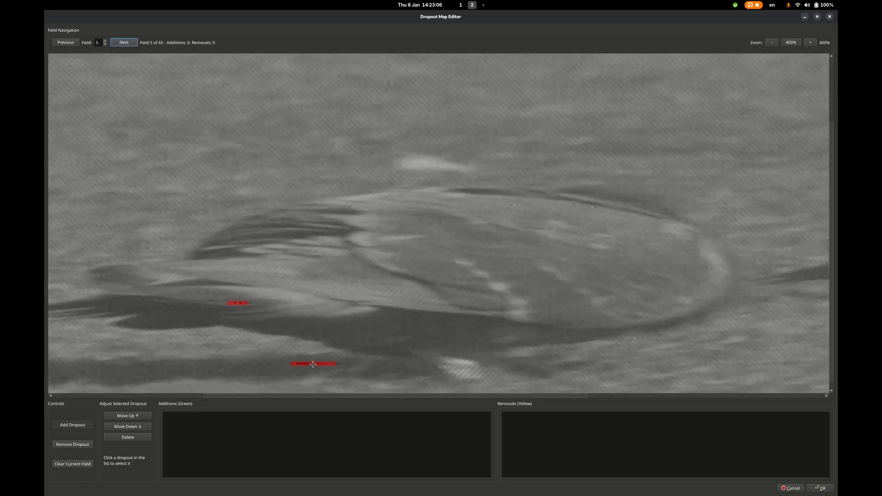
click(76, 445)
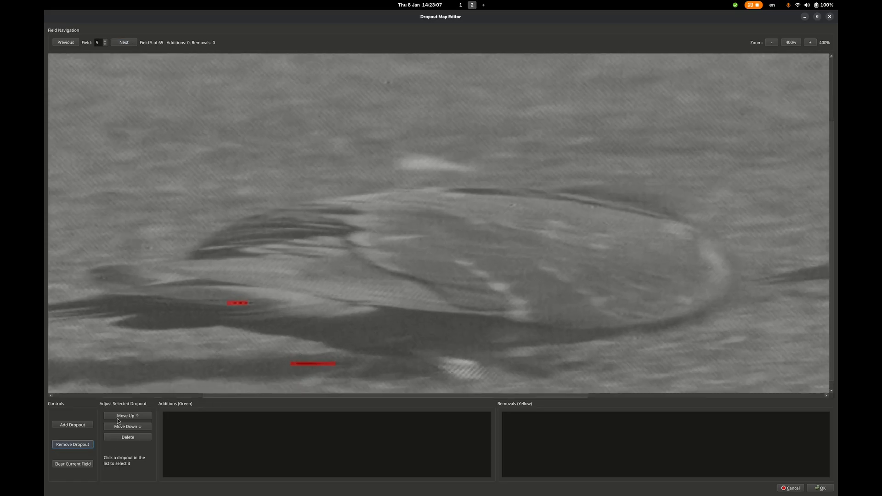
click(236, 305)
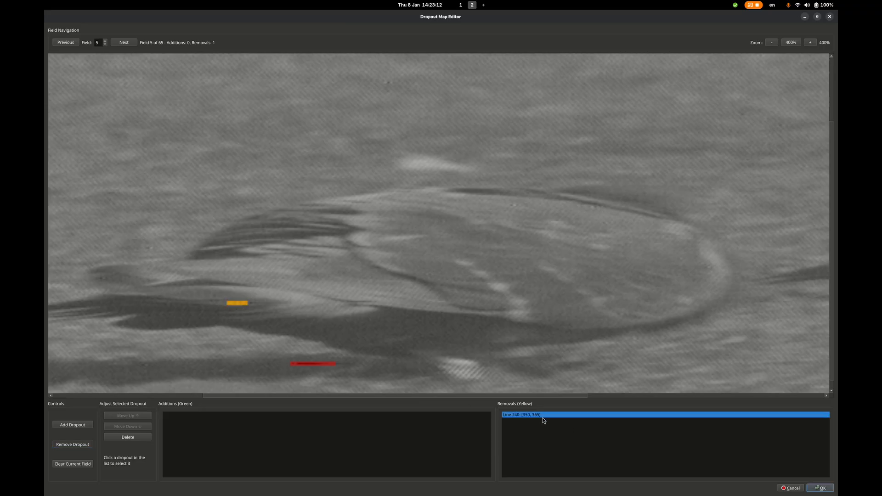
Delete the removal entry from field 5 and accept the dropout map edits
click(129, 439)
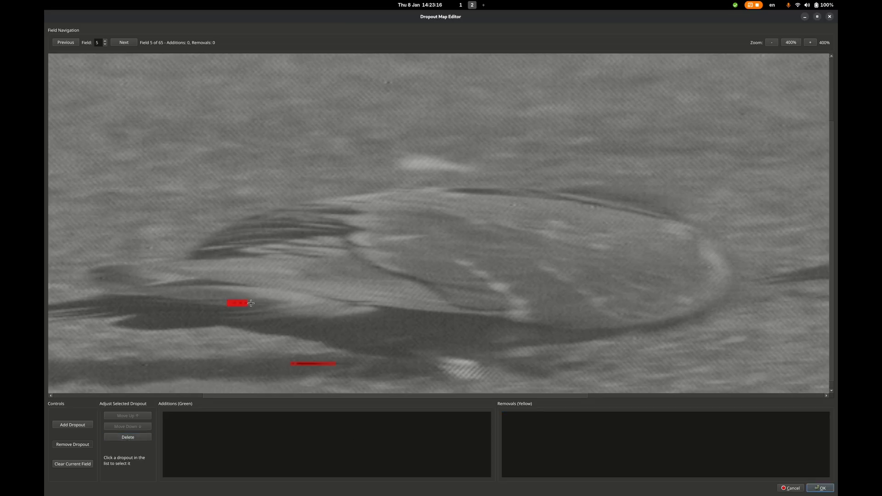
scroll(510, 195, down, 4)
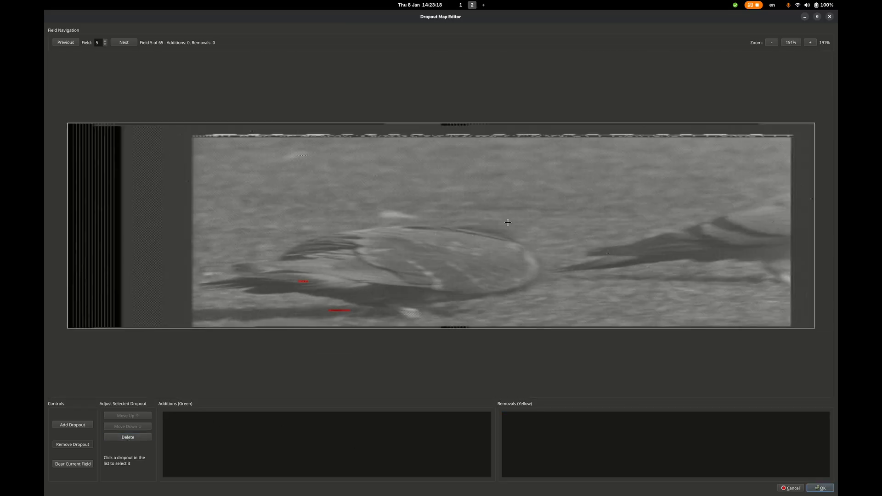
click(823, 490)
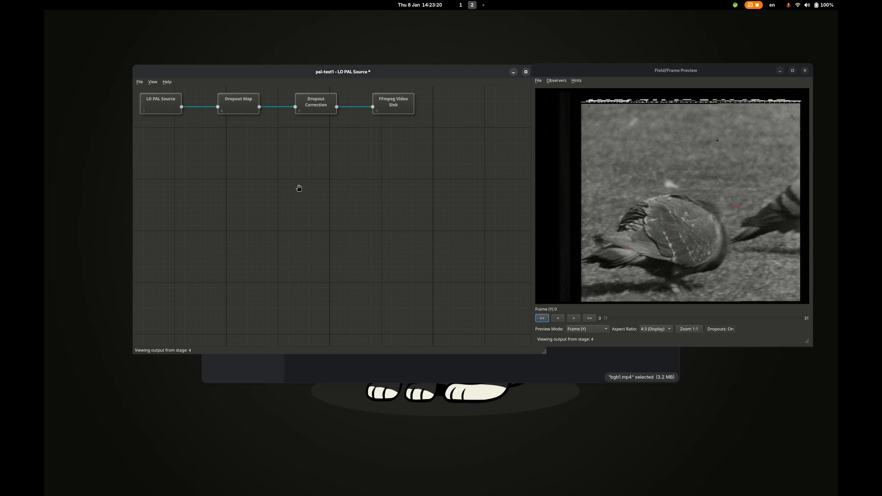
Examine the dropout map text in the Dropout Map node's parameters and close them without changes
right_click(244, 106)
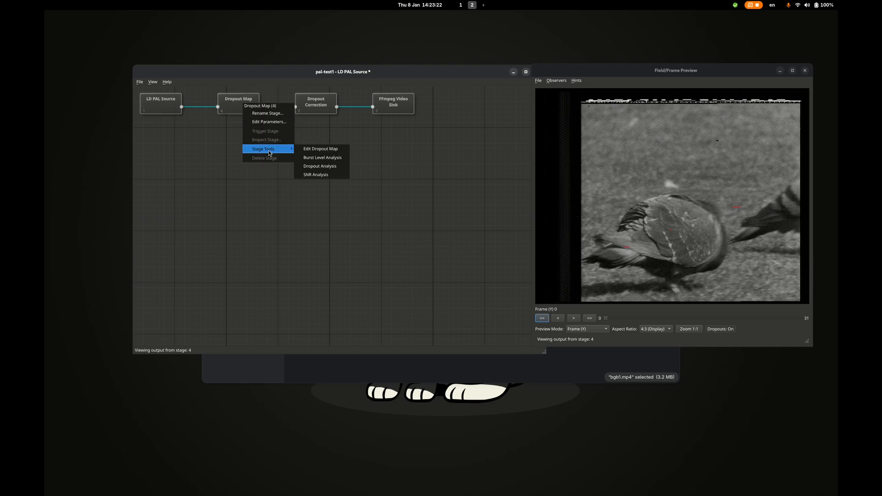
click(269, 122)
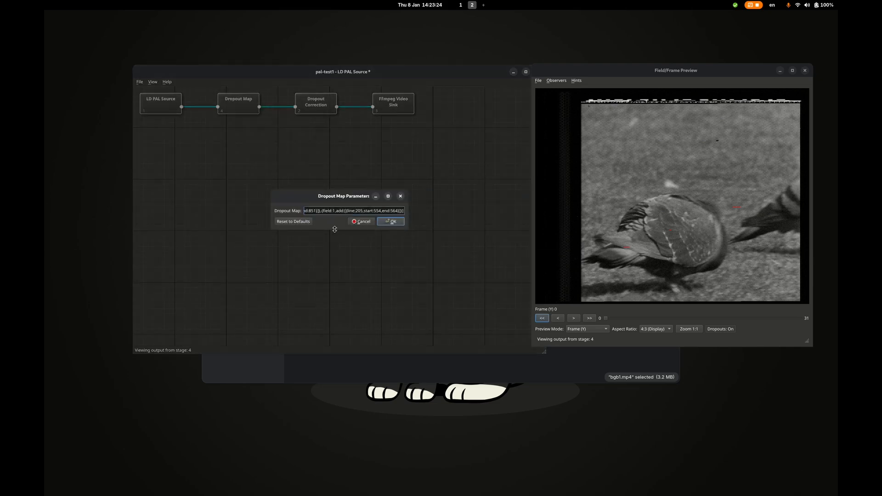
drag(376, 211, 295, 211)
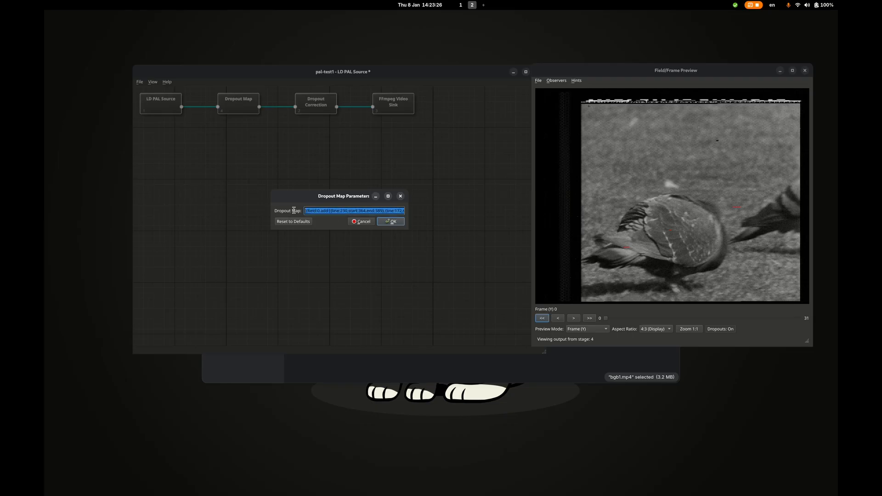
click(365, 223)
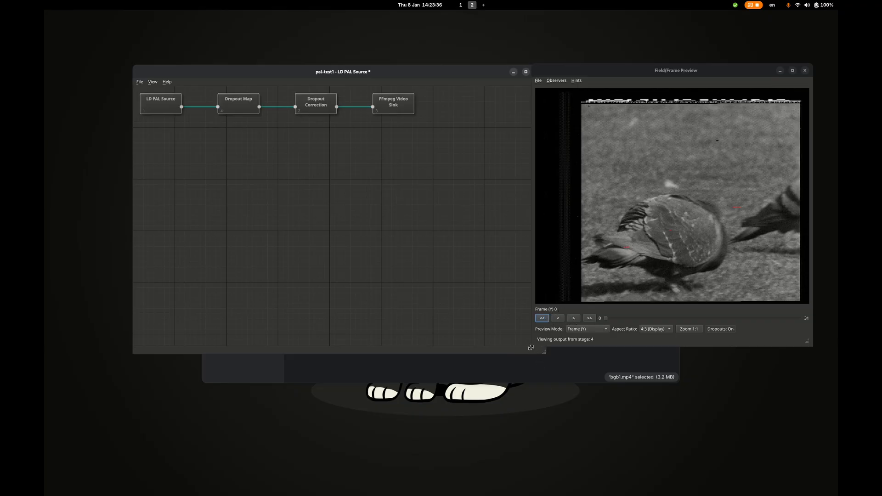
Enlarge the Field/Frame Preview window to view the marked dropouts in more detail
drag(533, 348, 209, 483)
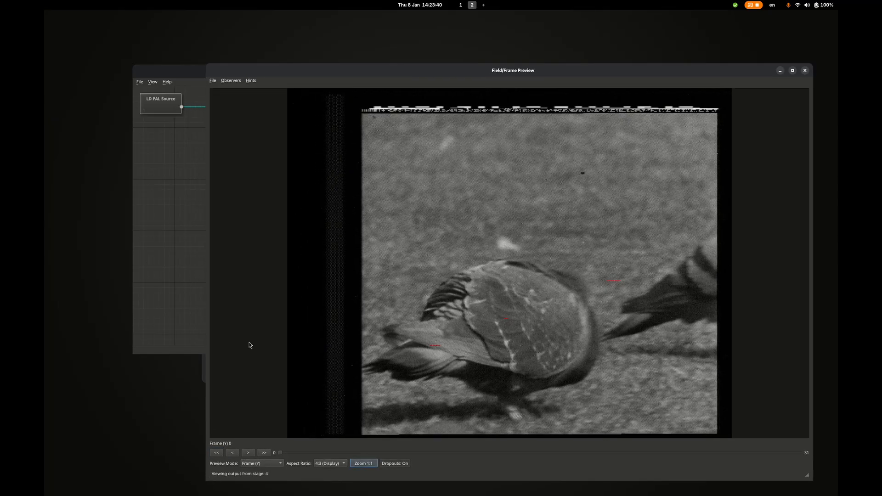
Preview the Dropout Correction stage's output, enlarge the preview window to inspect the corrected frame, and shrink it beside the graph again
drag(207, 482, 427, 330)
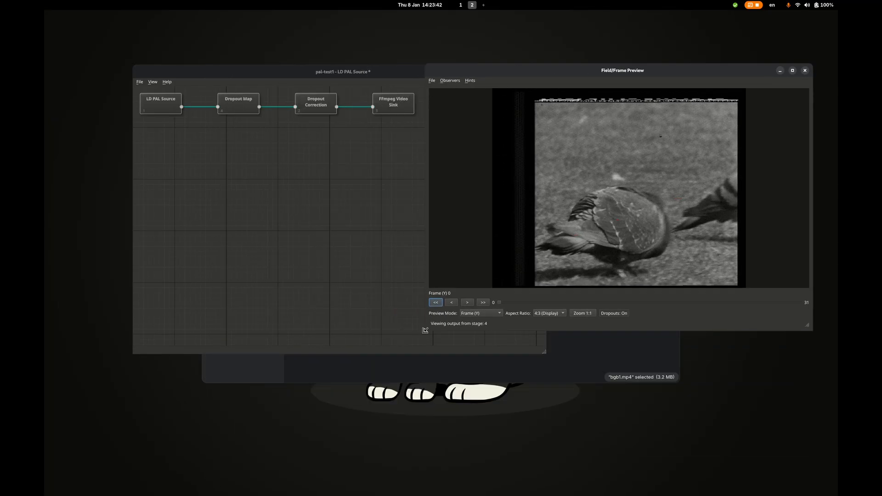
click(326, 106)
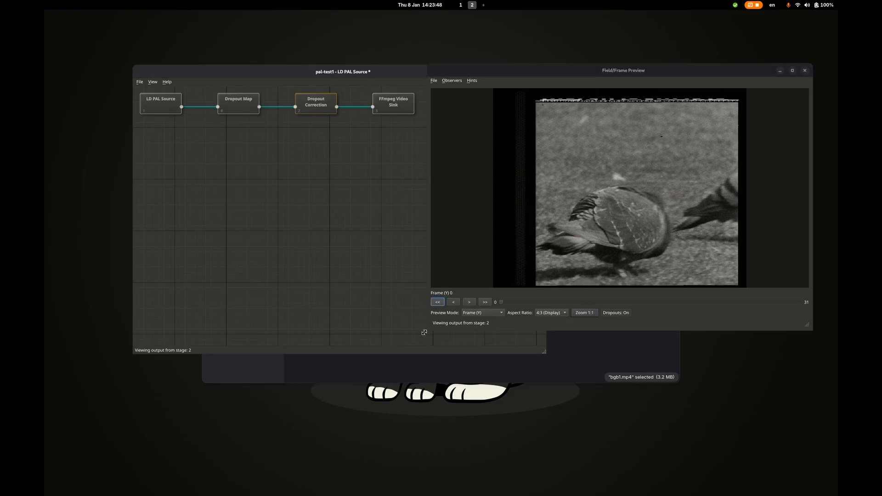
drag(427, 330, 60, 494)
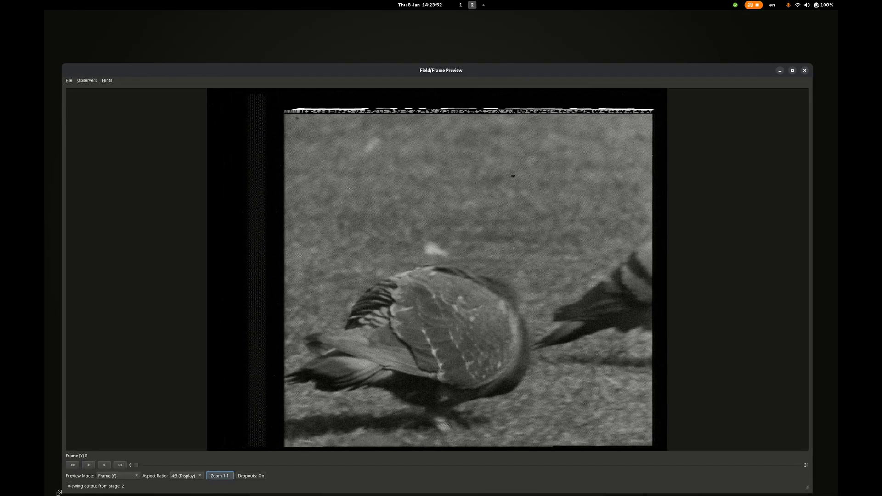
drag(61, 493, 479, 299)
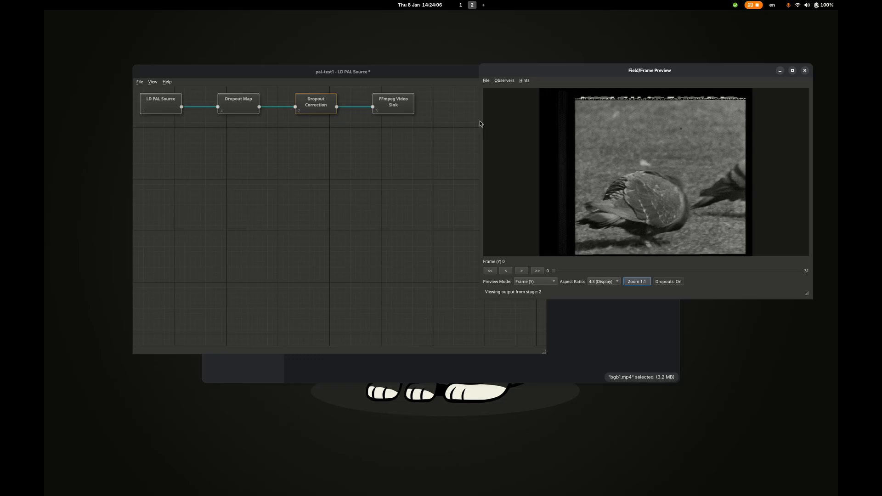
drag(476, 119, 516, 120)
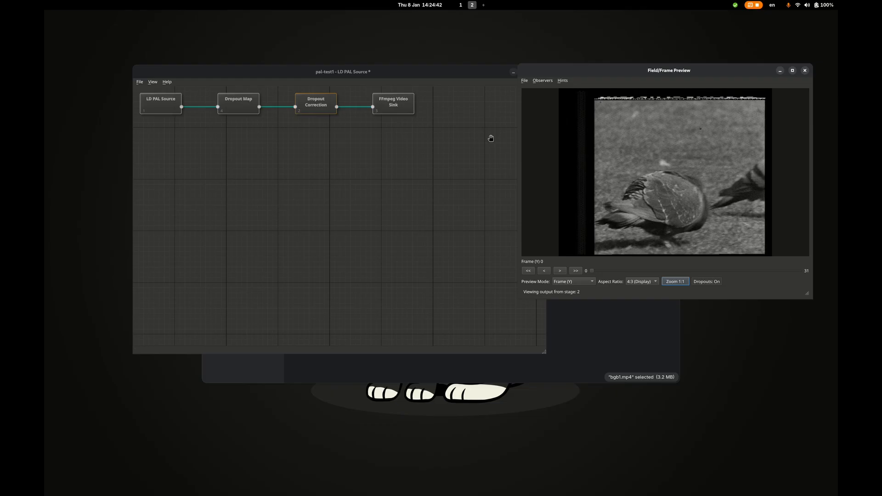
Examine the Video Parameter Hints for the Dropout Correction output and close them
click(564, 81)
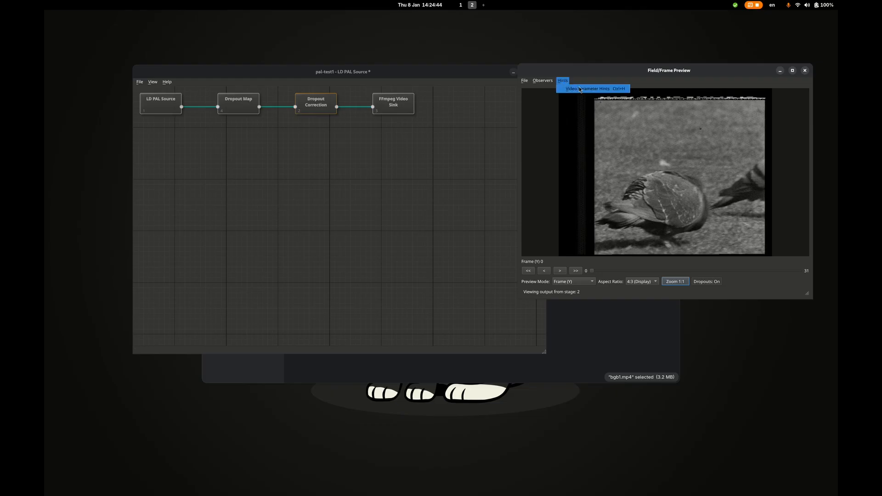
click(586, 89)
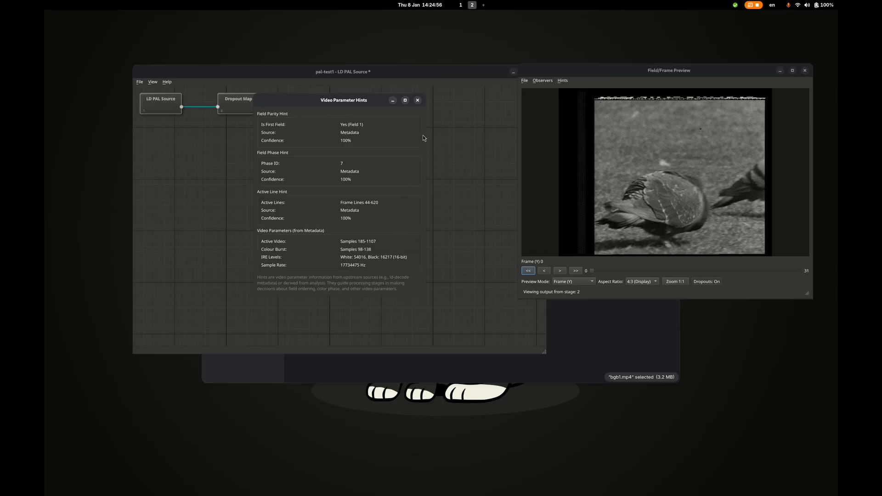
click(419, 101)
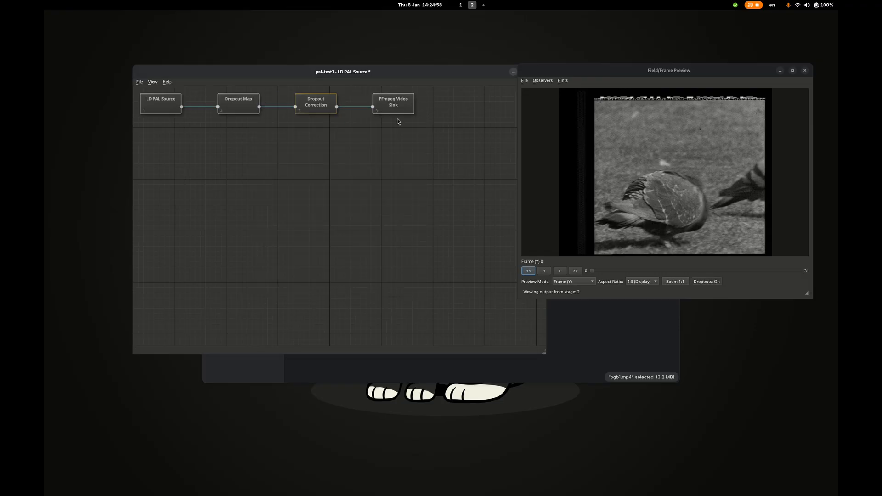
Examine the VBI Decoder data for the Dropout Map and Dropout Correction stages, keeping the nodes uncovered, and close the decoder window
click(249, 108)
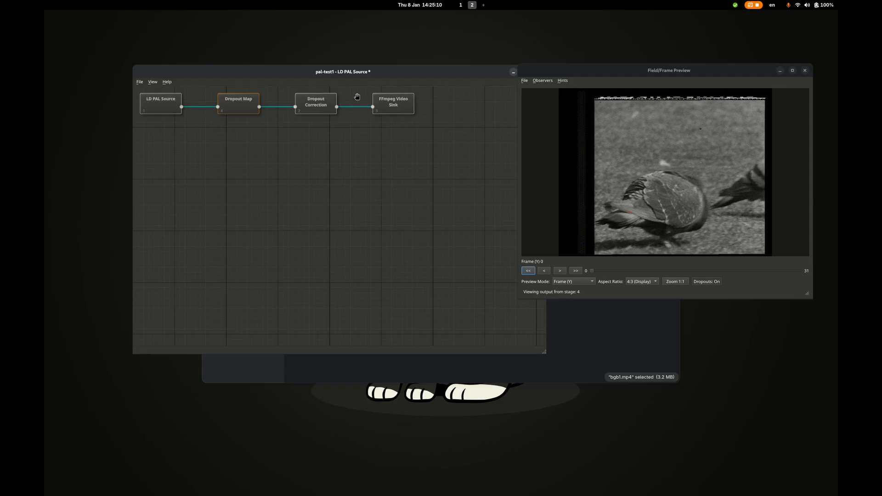
click(543, 82)
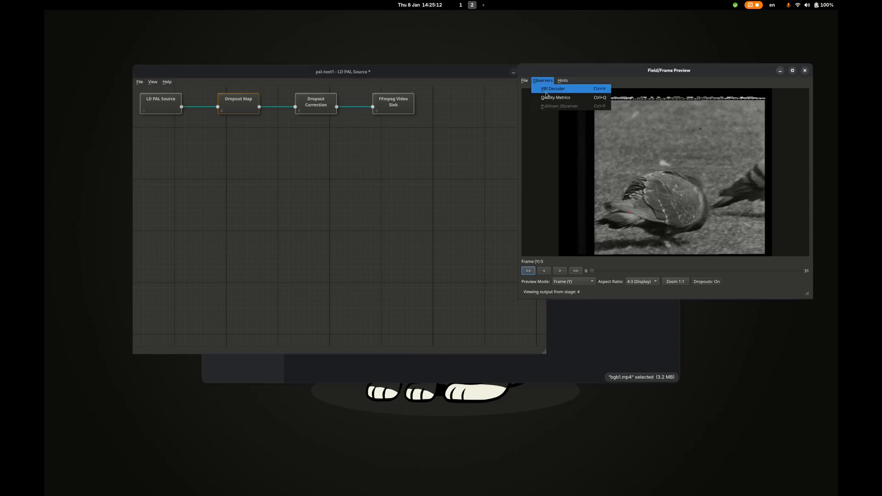
click(549, 90)
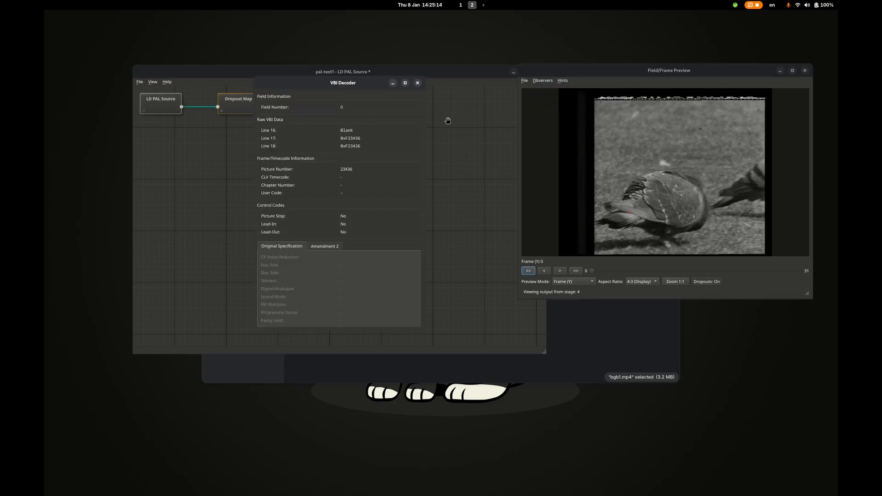
drag(354, 88, 392, 124)
drag(391, 155, 390, 154)
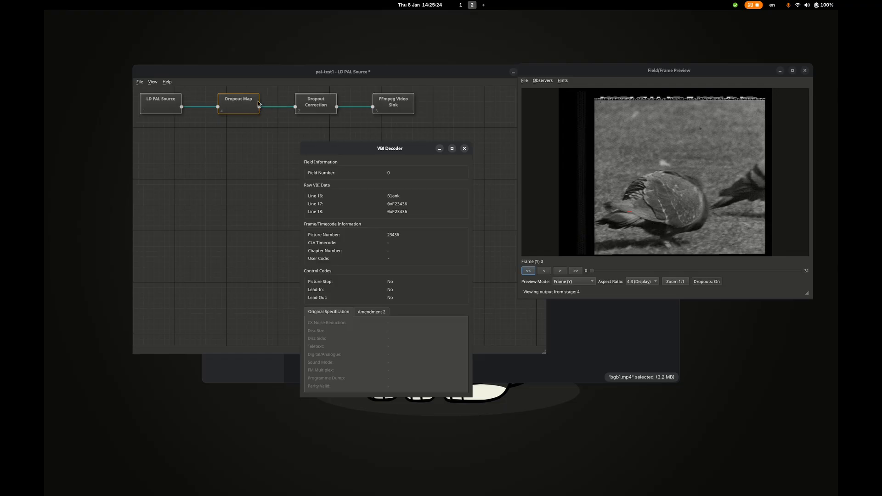
click(328, 102)
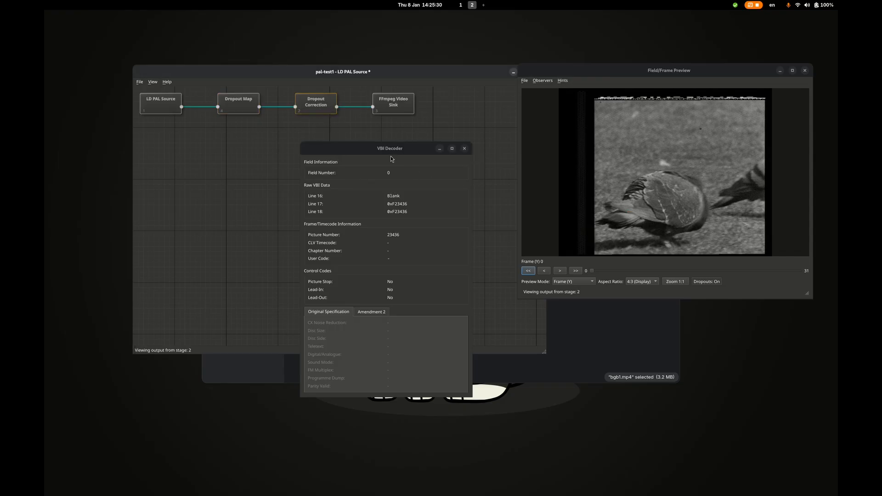
click(464, 149)
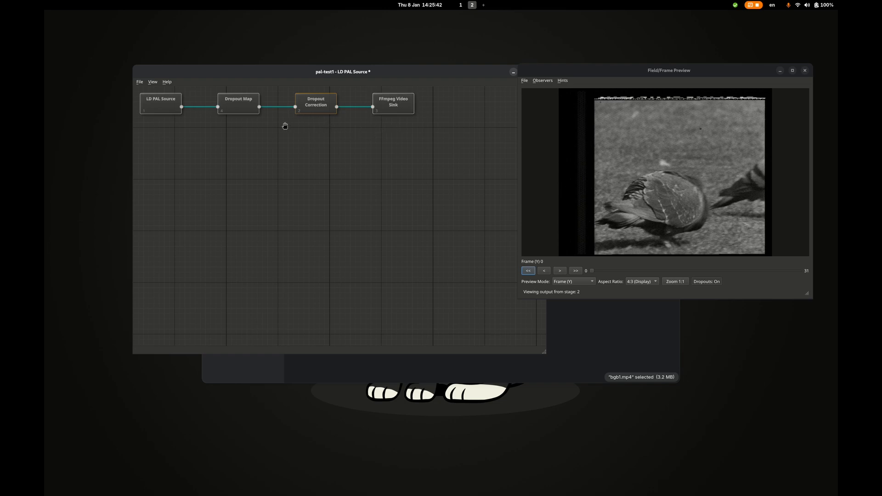
Run Dropout Analysis on the LD PAL Source stage, advance the preview to frame 4, and move the graph window below the nodes
drag(163, 109, 164, 110)
right_click(164, 111)
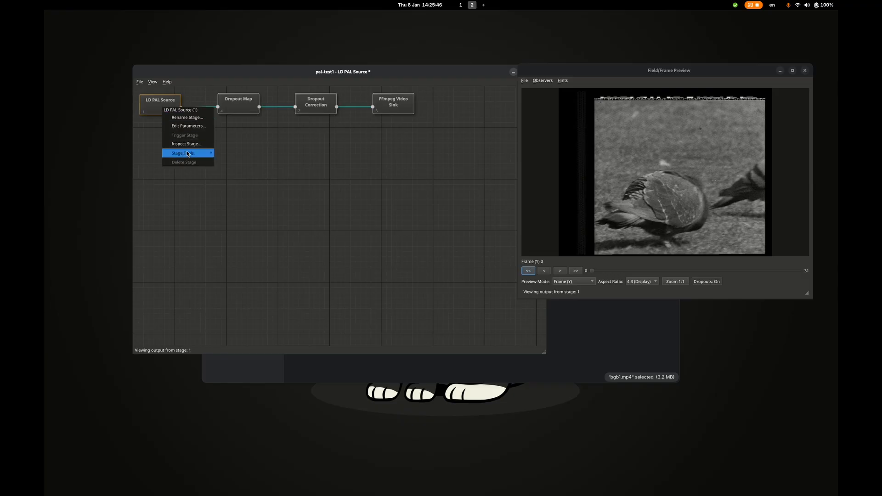
mouse_move(189, 154)
click(233, 165)
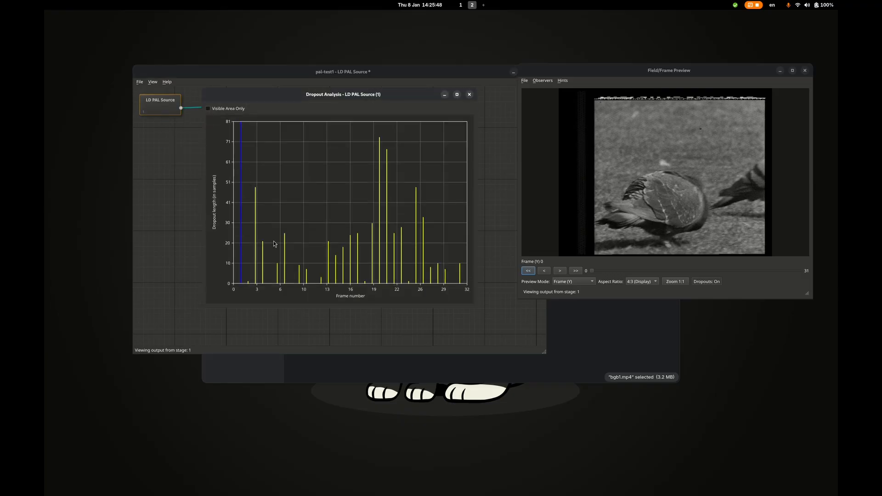
click(560, 271)
click(560, 271)
click(560, 271)
click(560, 271)
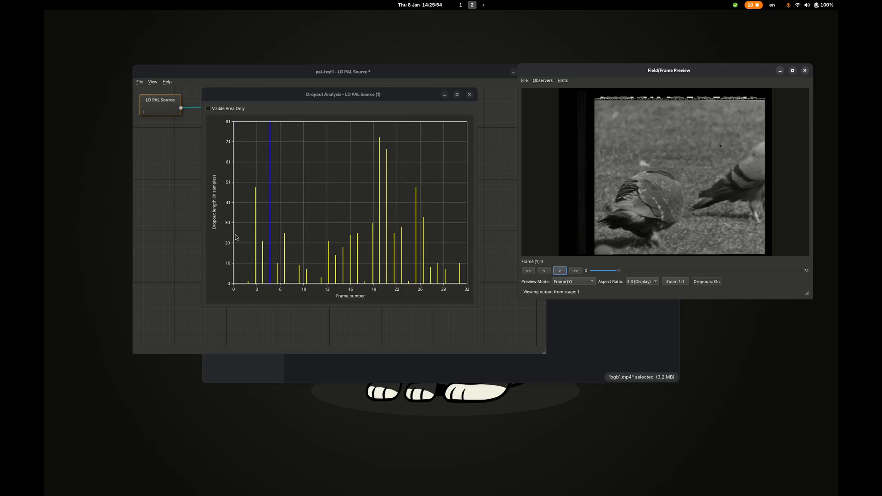
drag(273, 99, 232, 160)
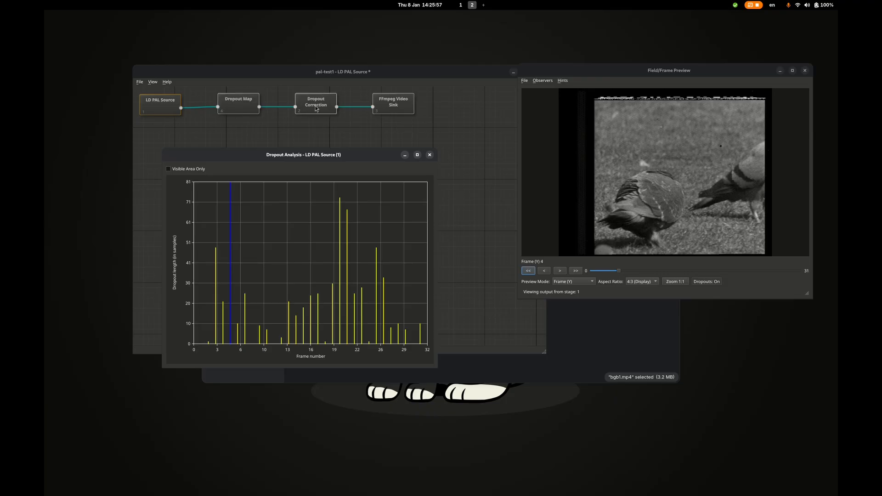
Run Dropout Analysis on the Dropout Map stage and place its graph beside the LD PAL Source graph for comparison
right_click(246, 103)
click(238, 103)
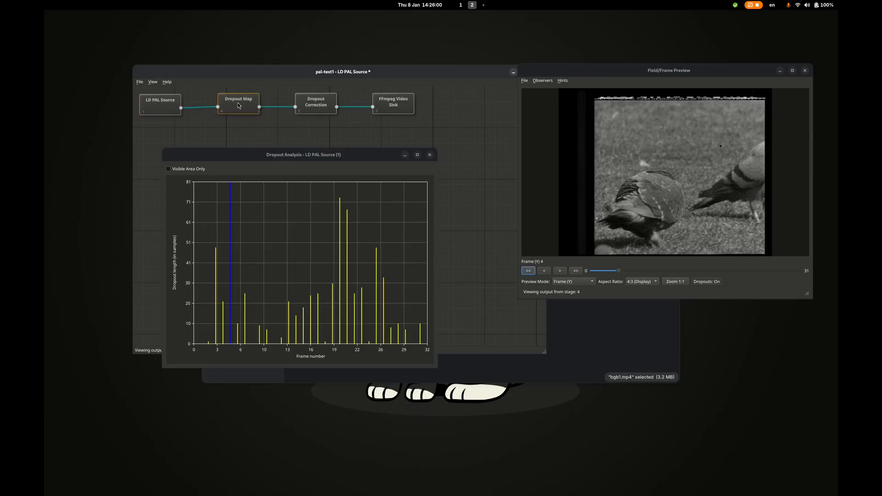
right_click(239, 104)
mouse_move(286, 149)
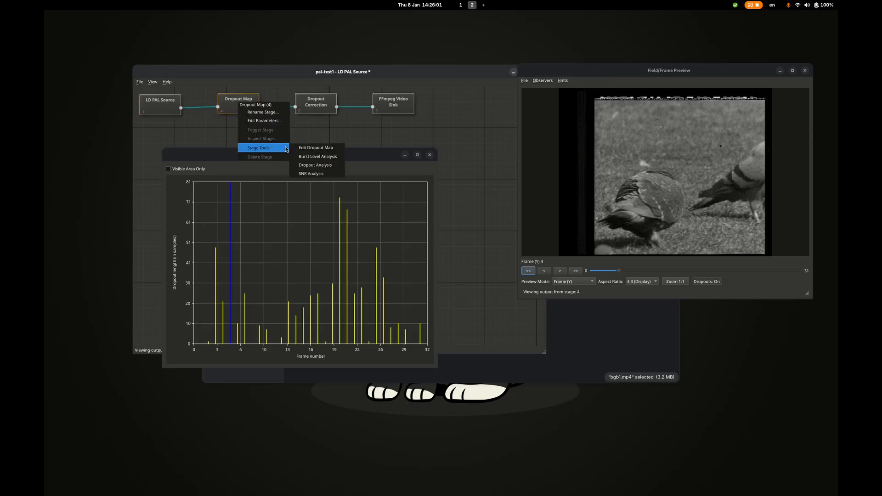
click(311, 167)
drag(269, 95, 528, 158)
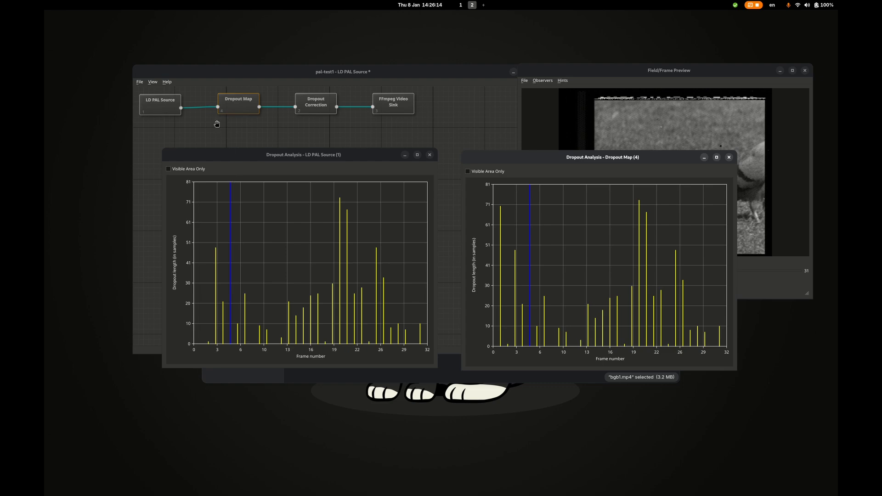
Run Dropout Analysis on the Dropout Correction stage to compare it with the other two, and close all three analysis graphs
click(169, 110)
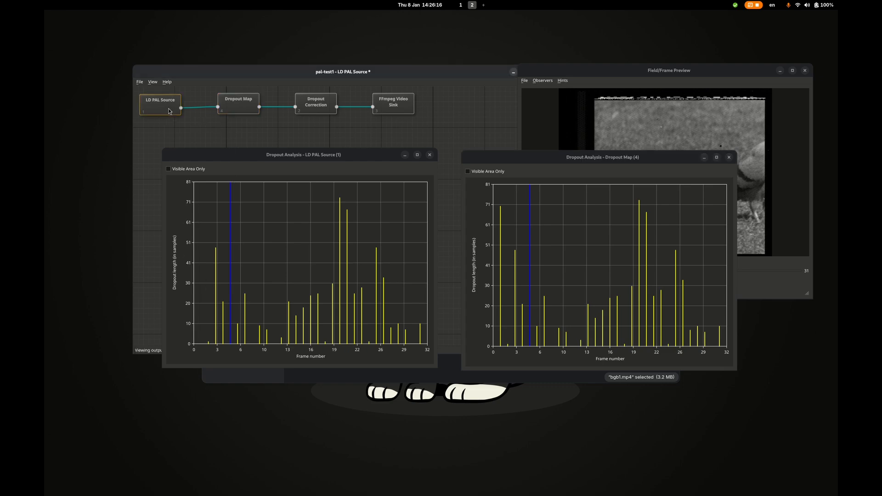
click(234, 111)
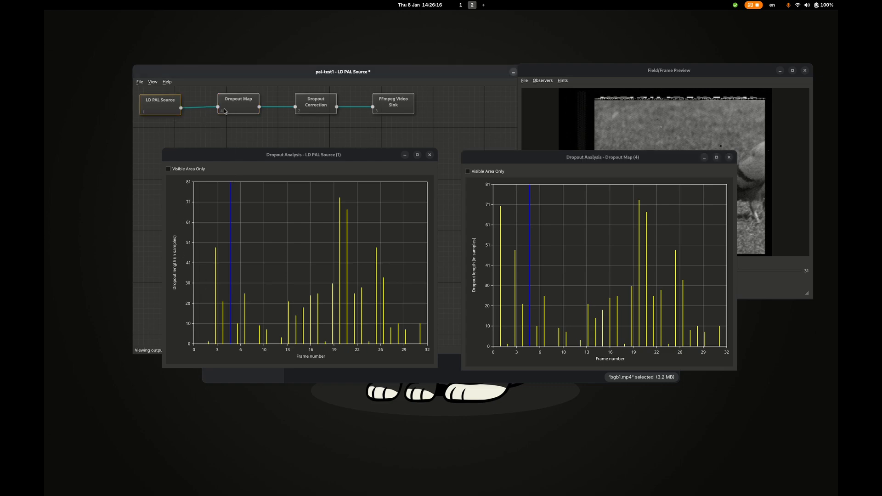
right_click(315, 105)
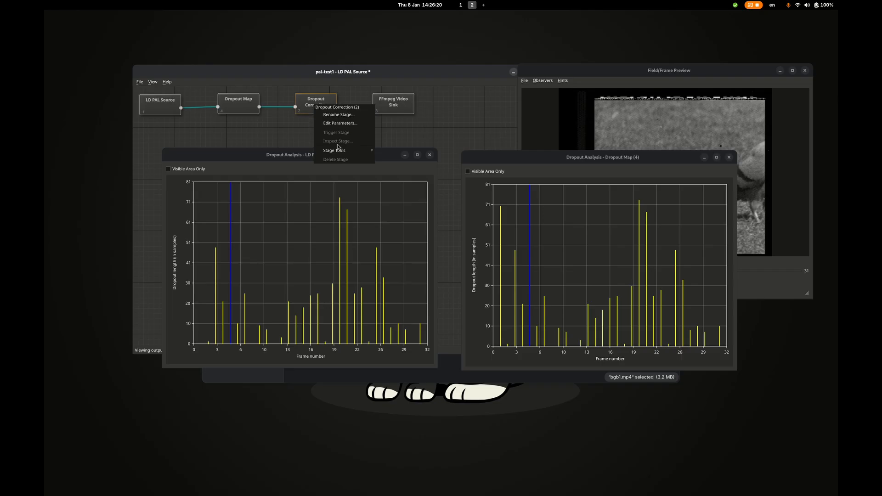
mouse_move(340, 150)
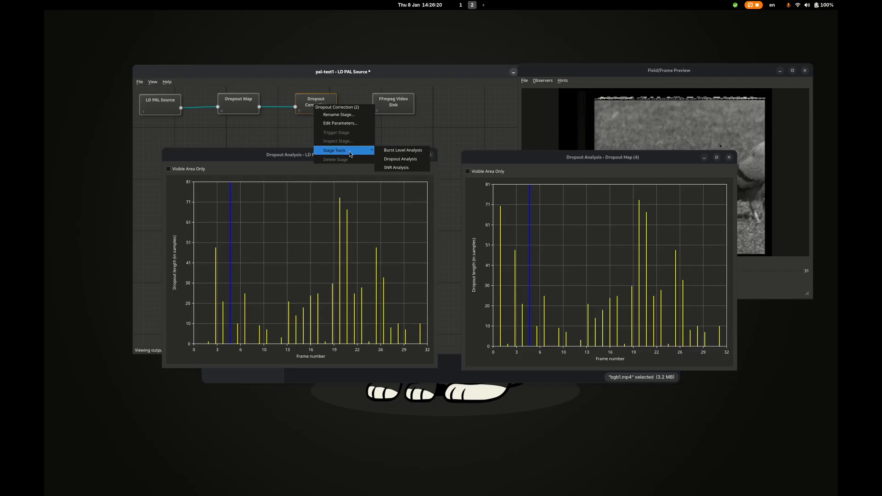
click(396, 160)
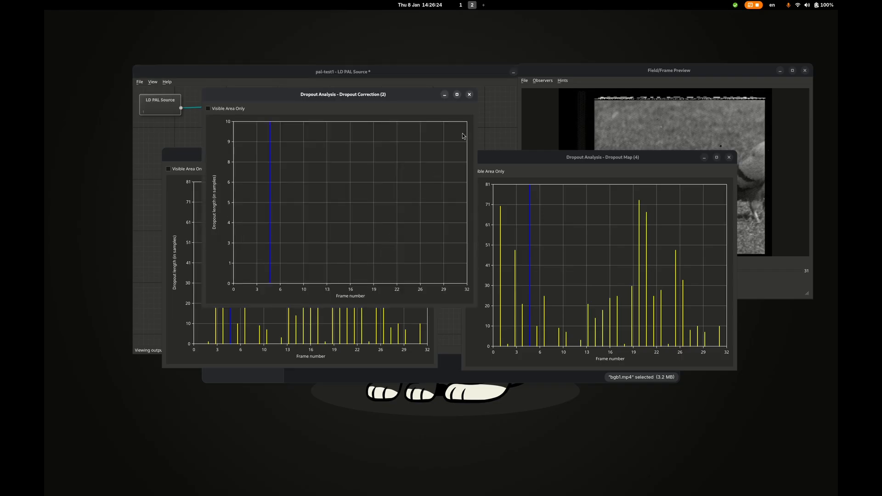
click(469, 94)
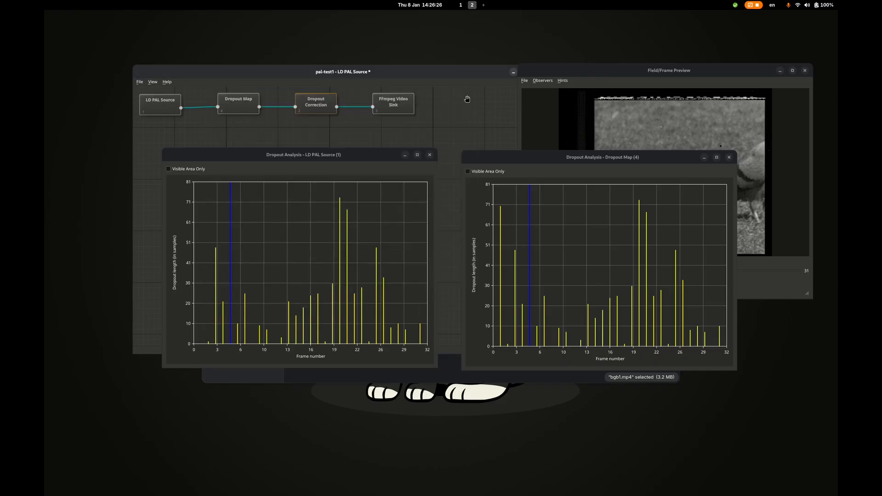
click(429, 155)
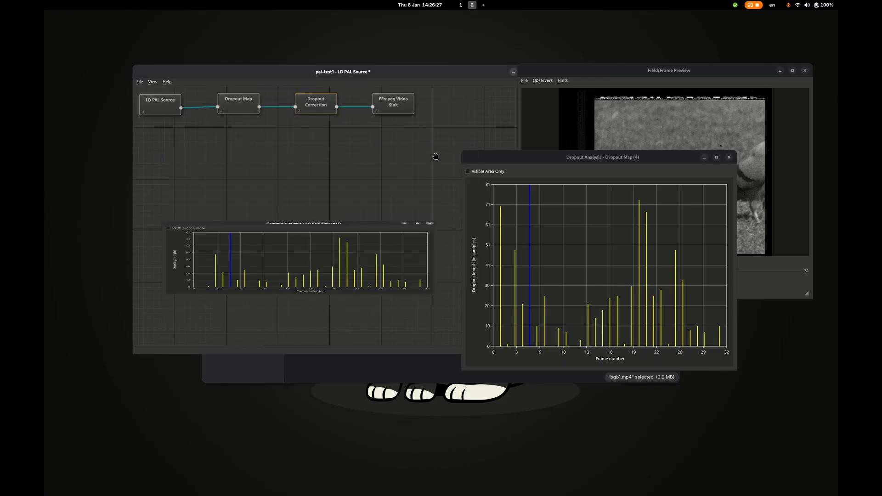
click(729, 157)
Run SNR Analysis on the Dropout Map stage, examine the graph, and close it
right_click(228, 98)
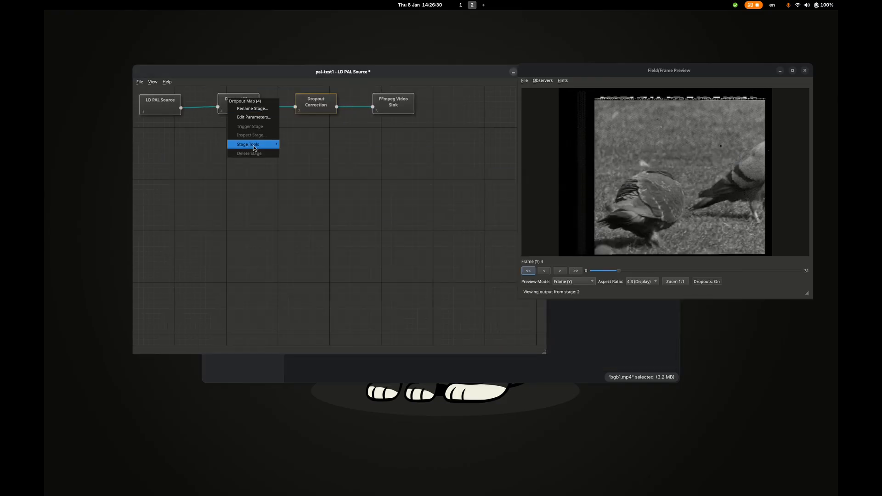
mouse_move(254, 147)
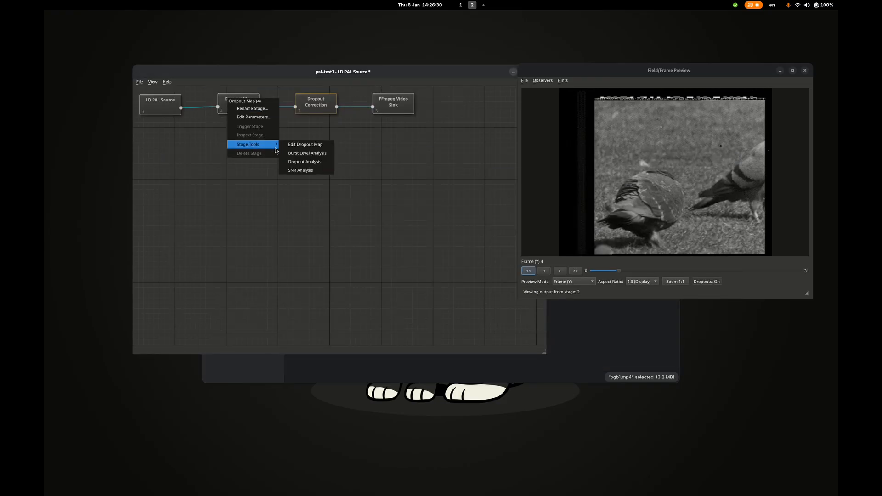
click(311, 170)
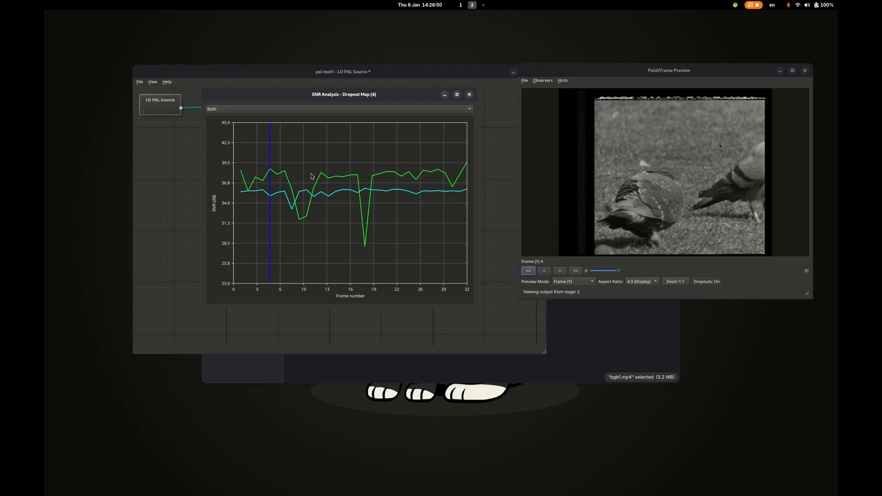
drag(423, 97, 425, 136)
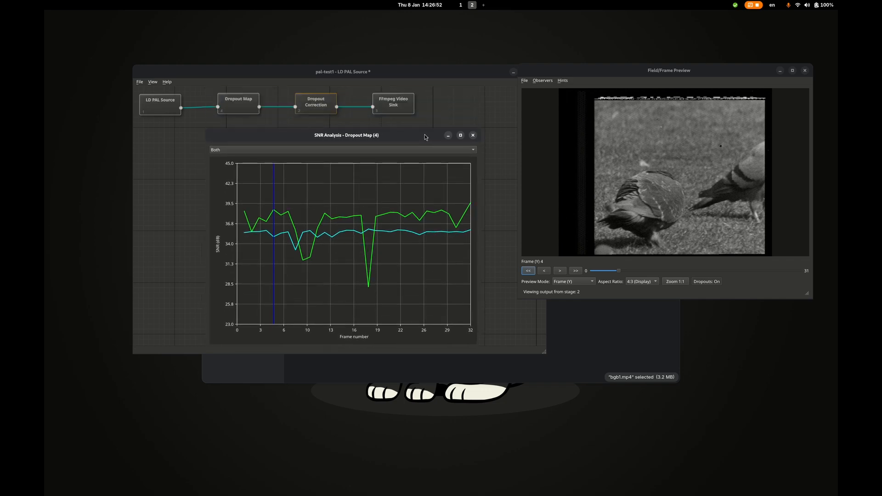
click(473, 135)
Examine the field and frame Quality Metrics for frame 4 of the Dropout Correction output
click(543, 82)
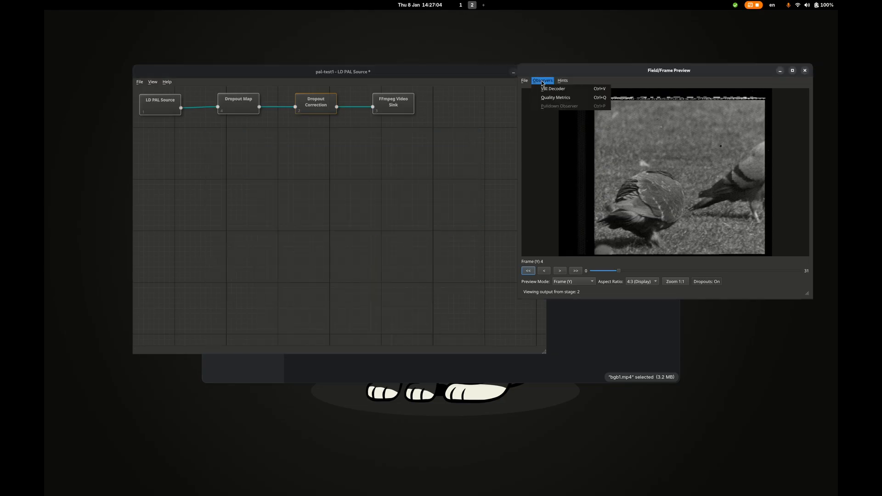
mouse_move(563, 82)
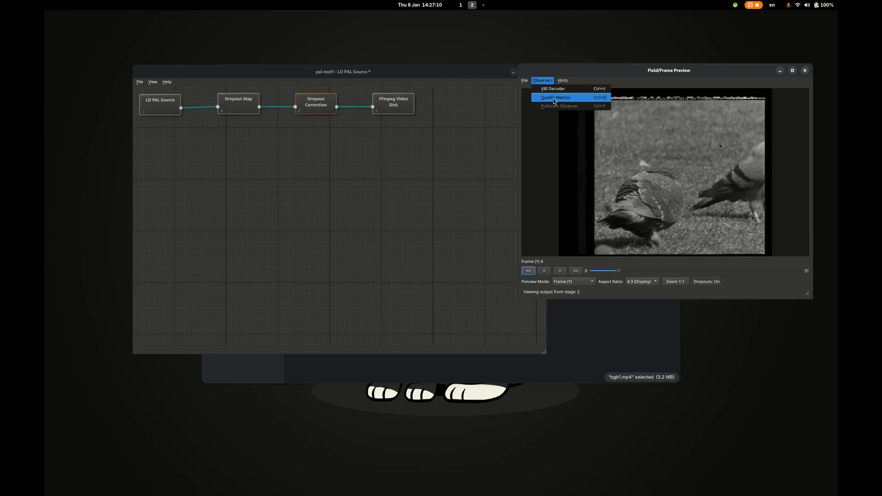
click(555, 102)
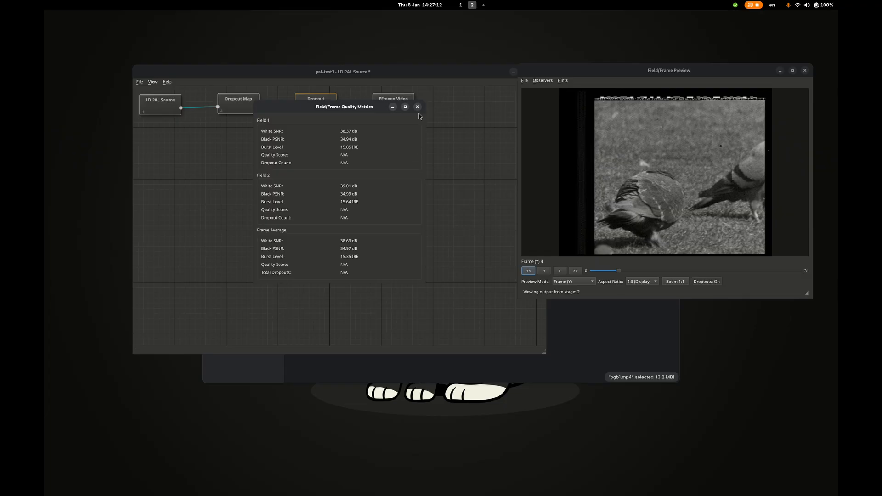
Close the quality metrics, run Dropout Analysis on the Dropout Map stage, examine the graph, and close it
click(417, 107)
right_click(231, 98)
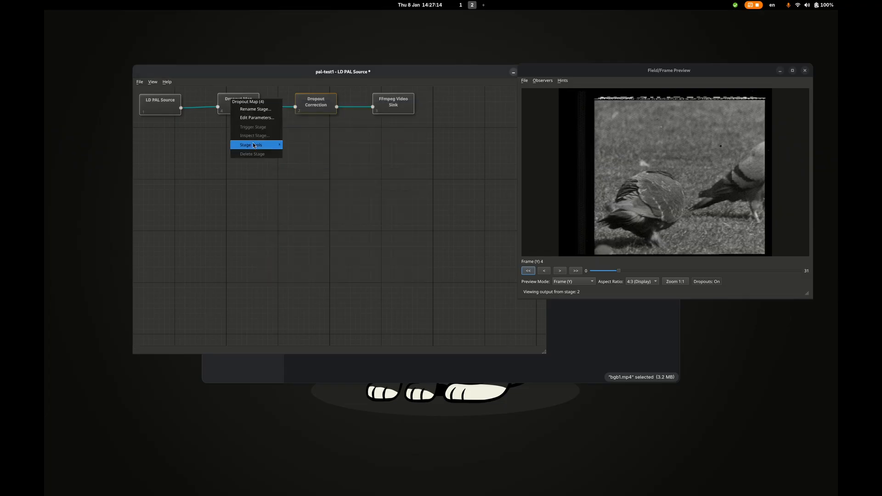
mouse_move(253, 145)
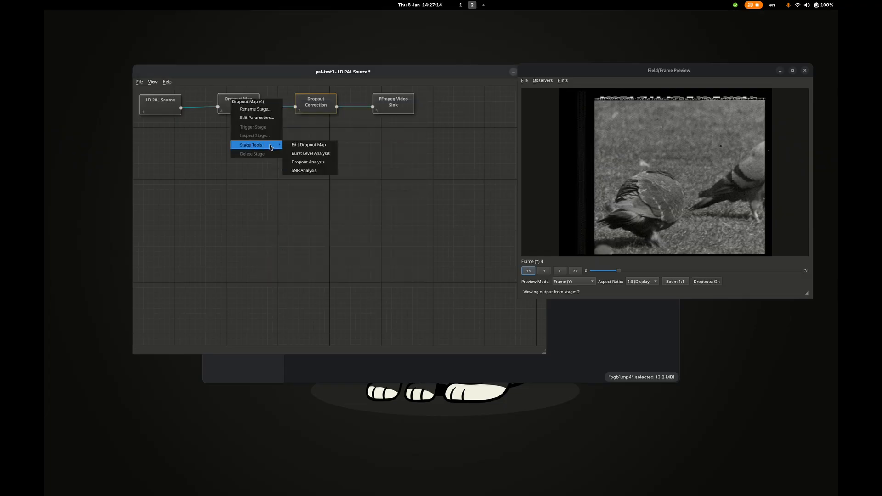
click(307, 162)
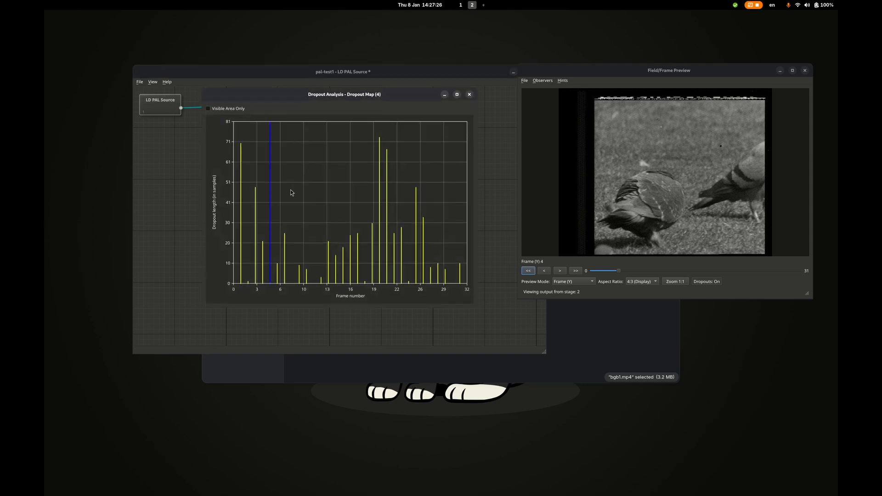
click(469, 94)
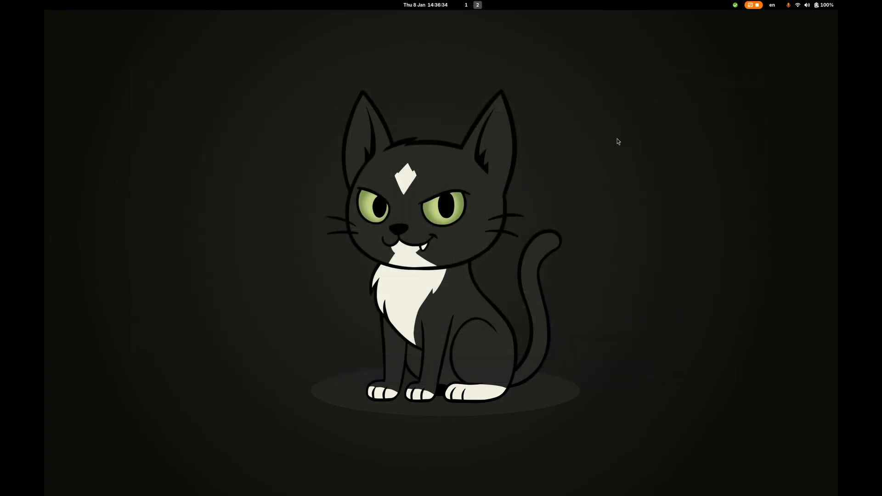
Search the desktop for orc and launch Orc GUI
key(super)
text(orc)
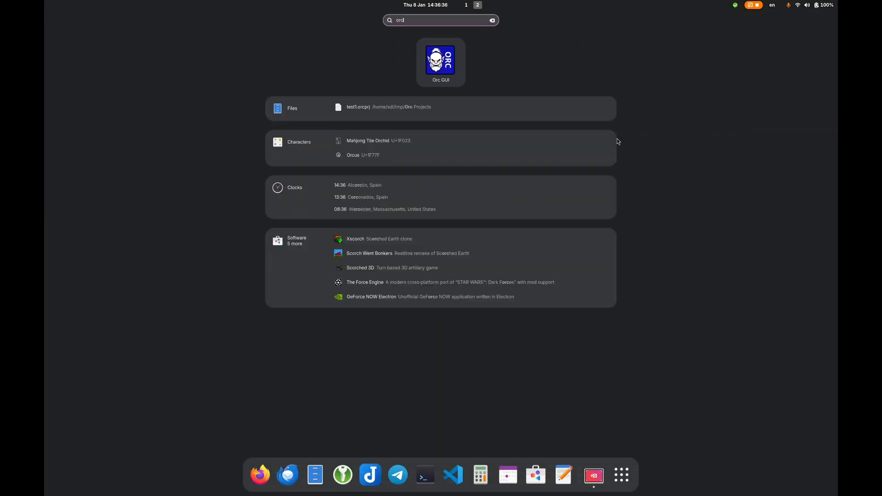
key(Return)
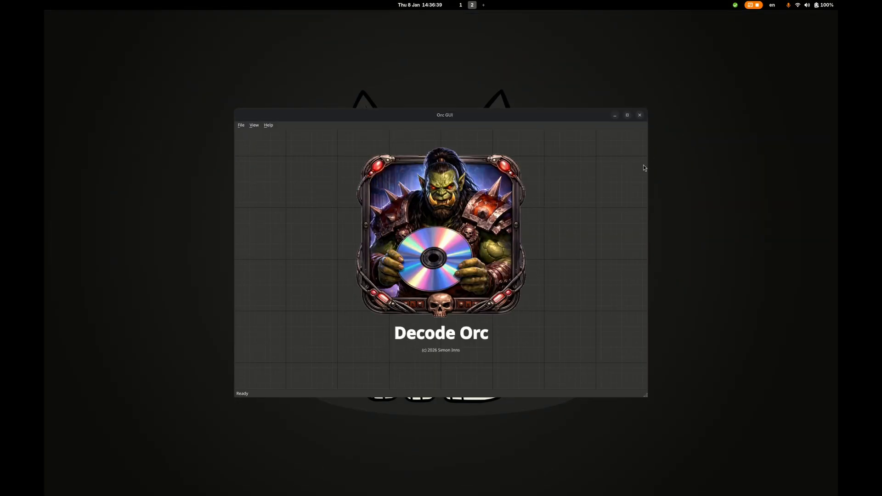
Create a new NTSC project named map1 in the Orc Projects folder
click(239, 126)
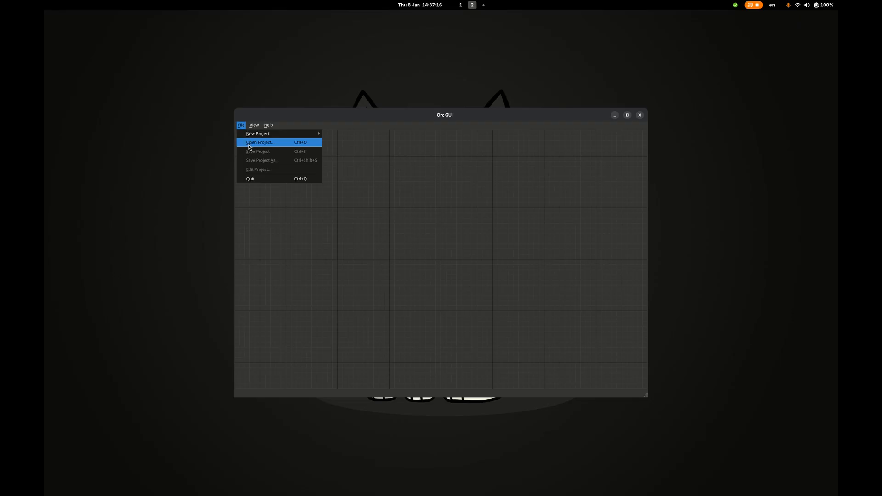
mouse_move(259, 137)
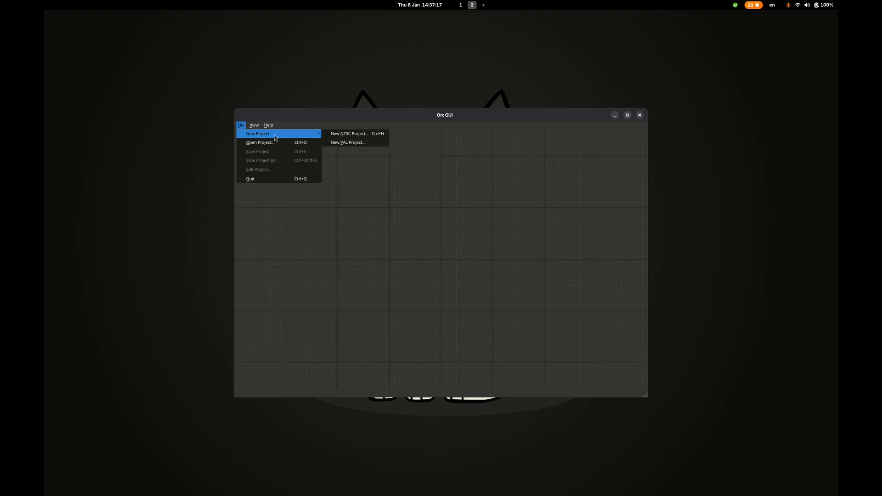
click(346, 136)
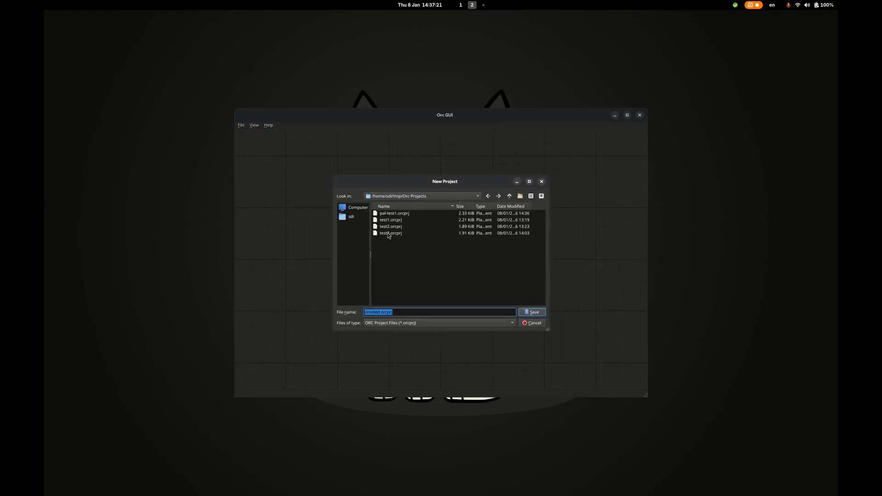
double_click(373, 313)
text(mai)
text(1)
key(Return)
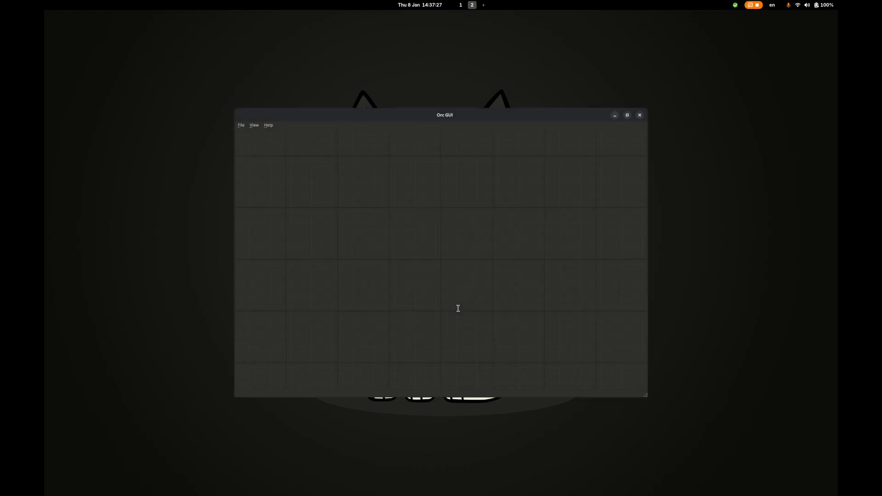
Add an LD NTSC Source node near the upper-left corner of the empty graph
right_click(259, 147)
mouse_move(285, 151)
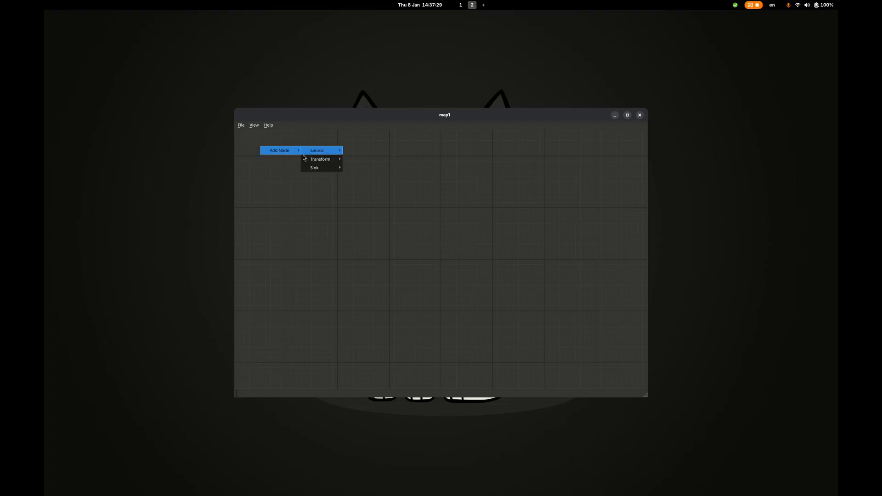
mouse_move(327, 153)
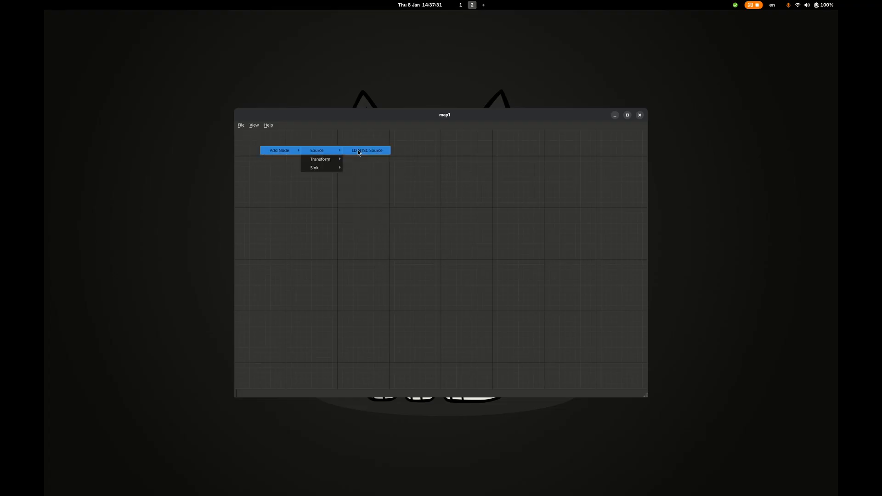
click(368, 150)
Set the LD NTSC Source stage's TBC file to cc-test1.tbc from the Bambi_test folder and accept the parameters
right_click(283, 156)
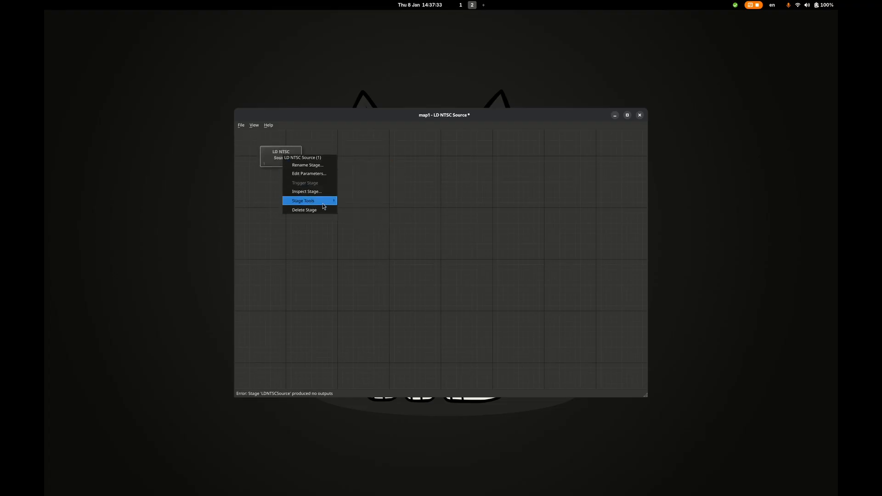
mouse_move(324, 202)
click(309, 173)
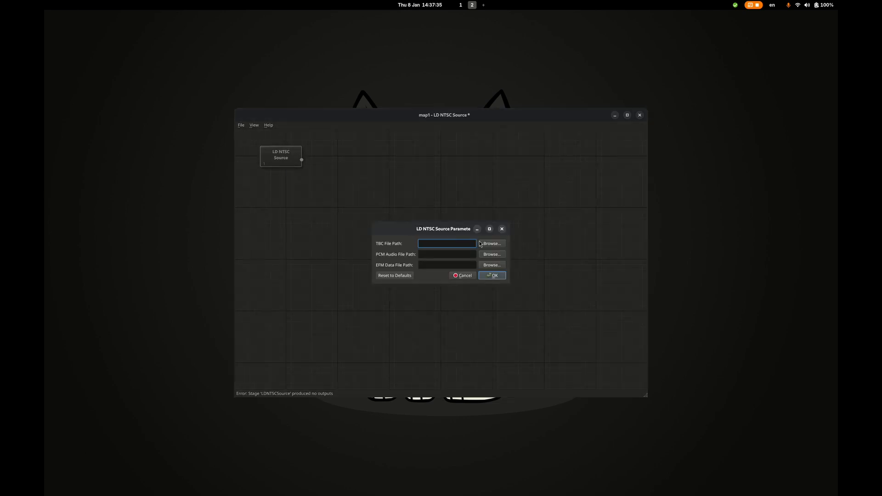
click(486, 244)
double_click(406, 214)
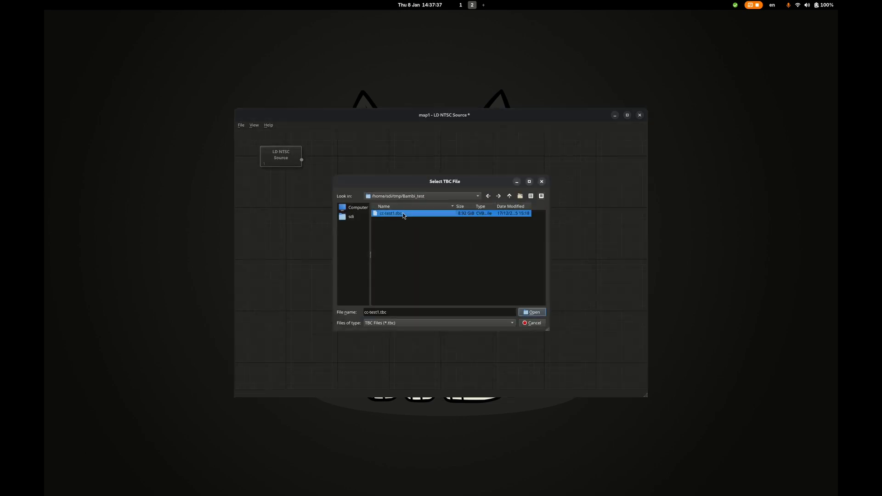
click(492, 275)
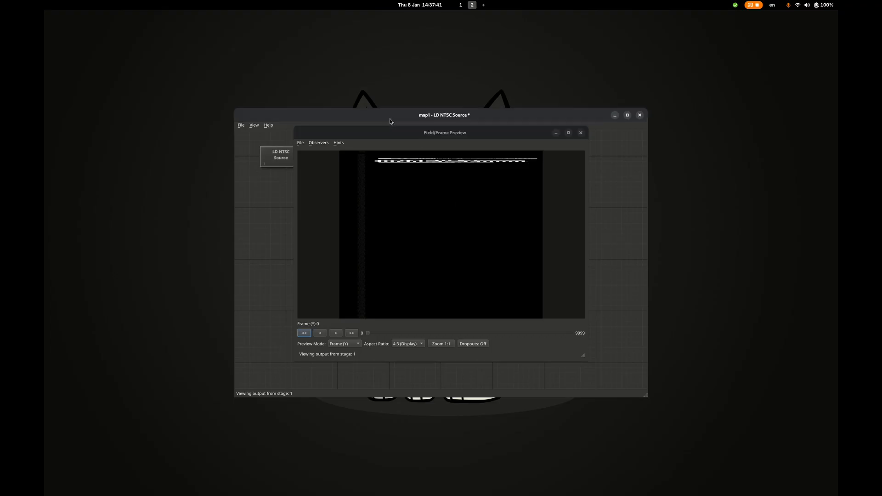
Arrange the map1 project window and the Field/Frame Preview window side by side
drag(390, 119, 262, 70)
click(350, 141)
drag(350, 141, 585, 81)
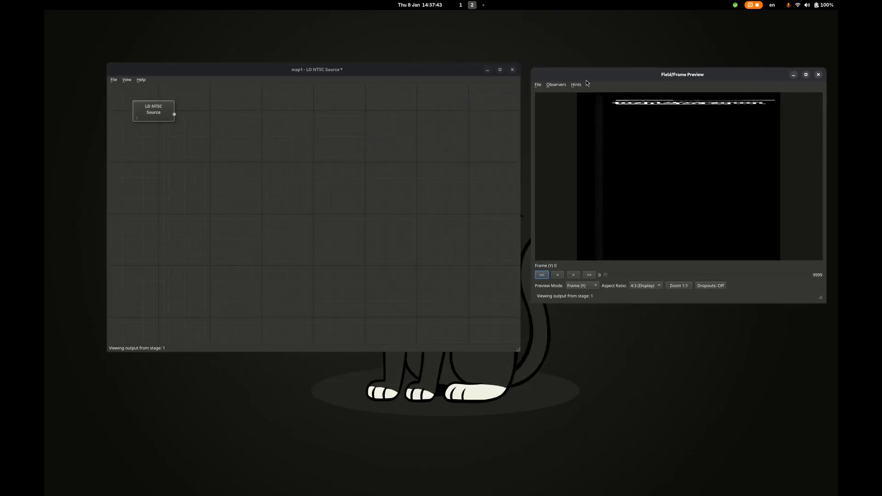
Add a Field Map transform node beside the LD NTSC Source and connect the source's output to its input
right_click(198, 114)
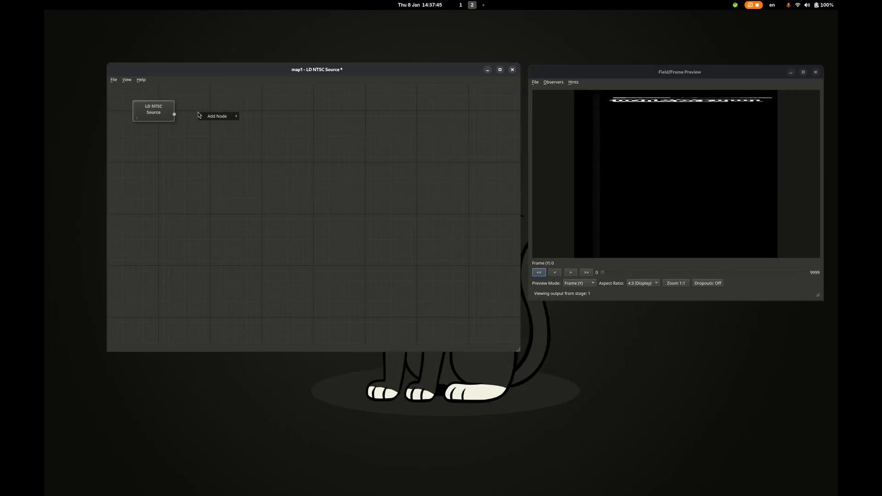
mouse_move(205, 118)
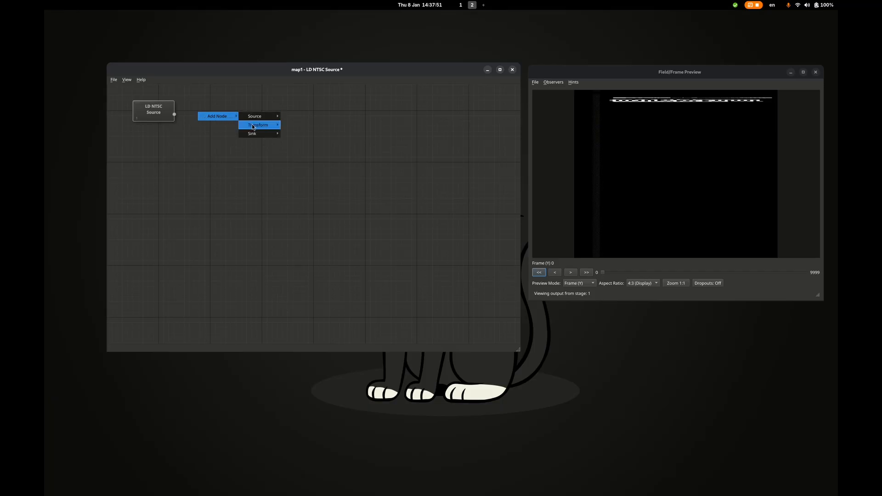
mouse_move(255, 126)
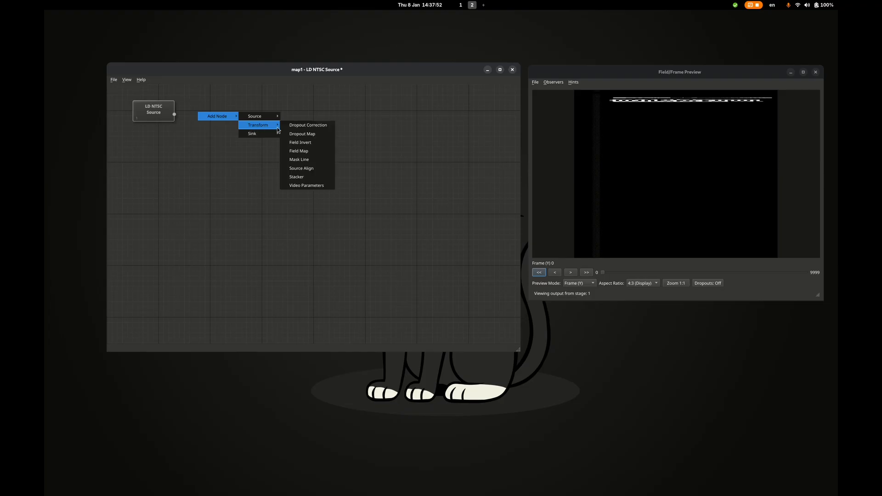
click(304, 151)
drag(220, 126, 193, 115)
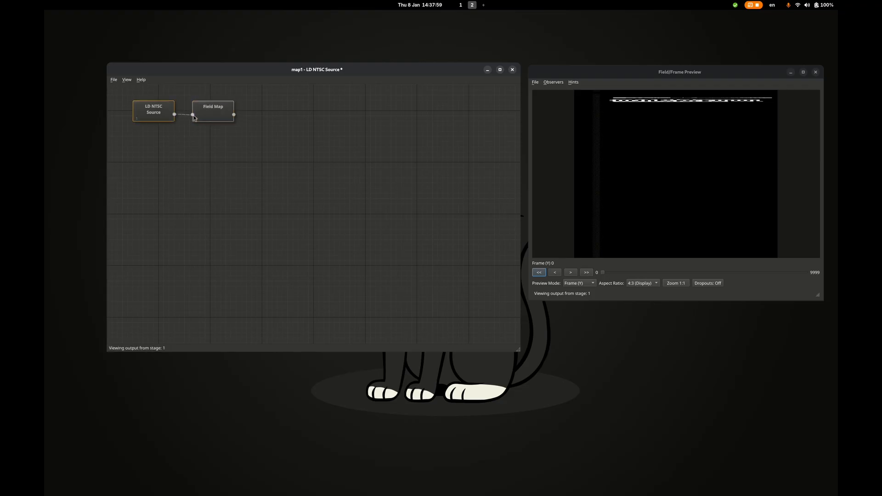
Rename the Field Map stage to Field Map Cut
right_click(207, 115)
click(234, 125)
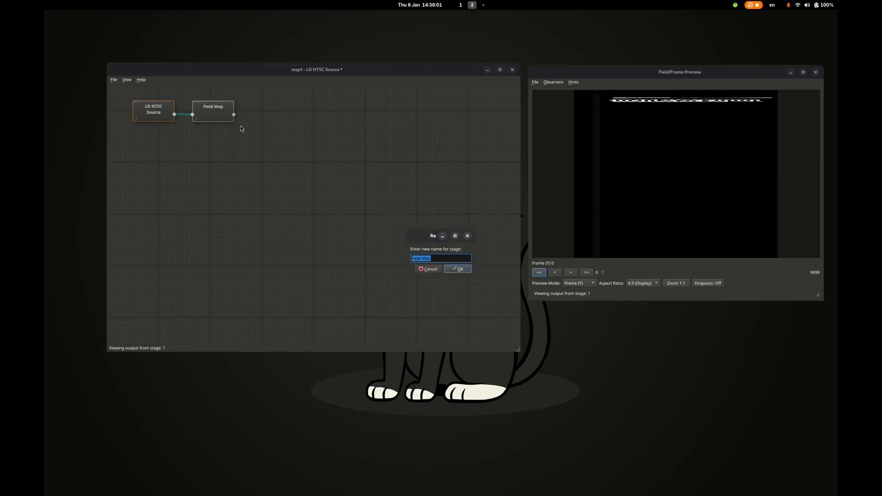
click(459, 259)
key(Return)
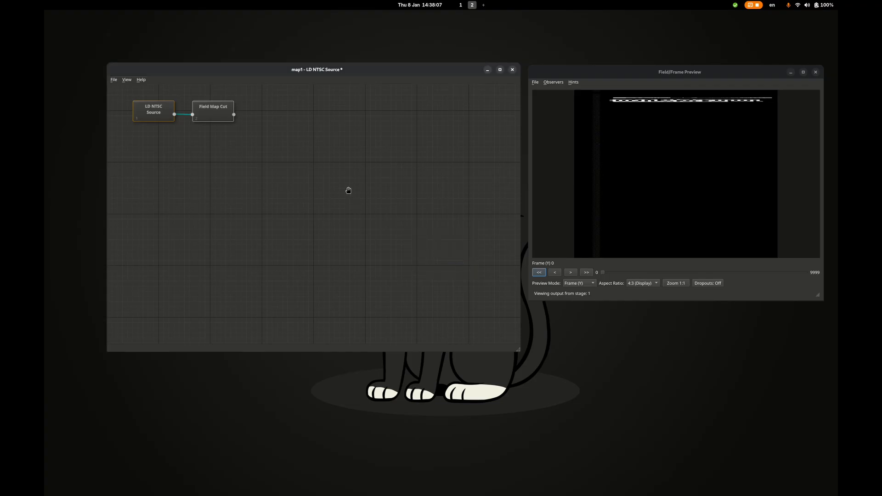
Look over the Field Map Cut stage's available tools and its field range parameters, leaving them unedited
right_click(218, 119)
mouse_move(254, 162)
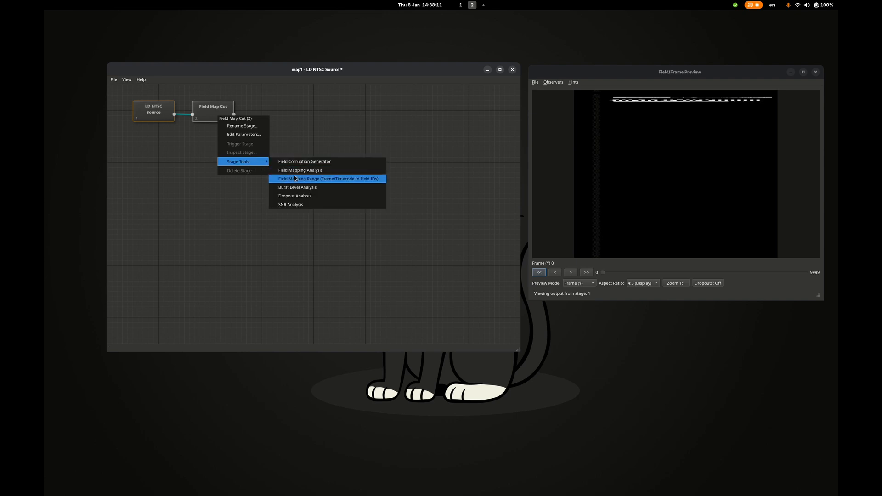
click(255, 137)
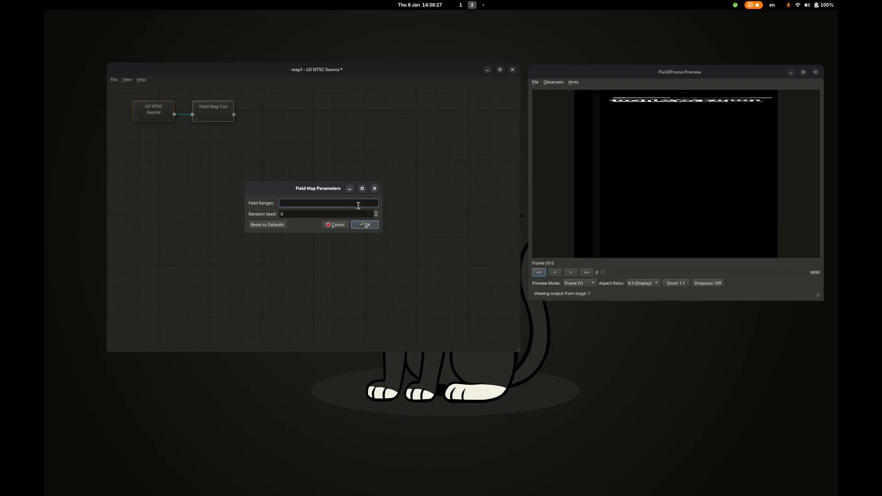
click(335, 224)
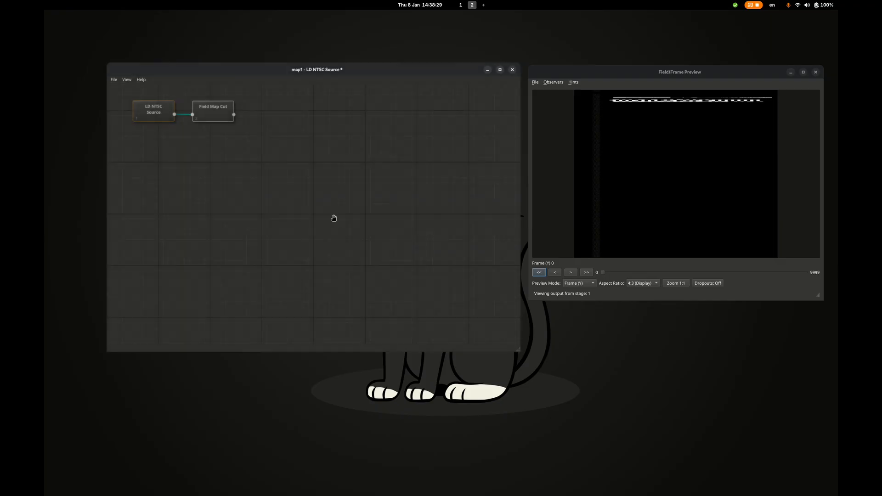
Open Field Mapping Range for the Field Map Cut stage and set the time-codes from 0:00:15.00 to 0:00:30.00
right_click(225, 114)
mouse_move(251, 159)
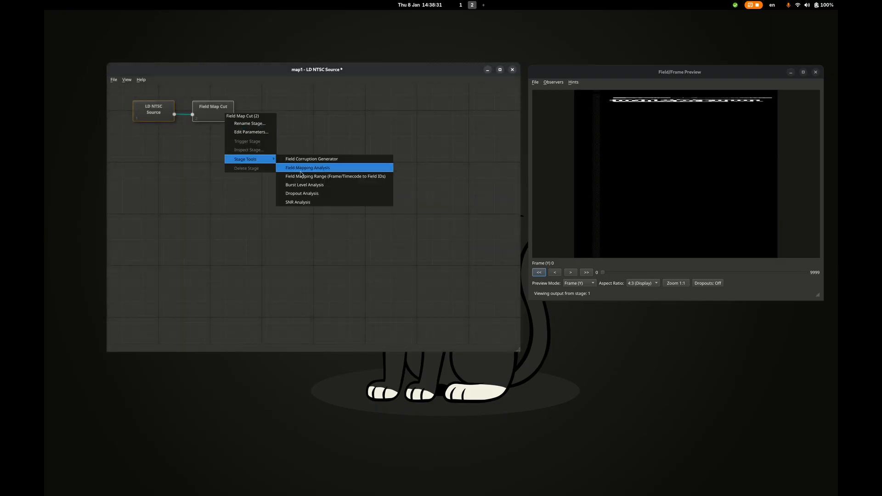
click(316, 177)
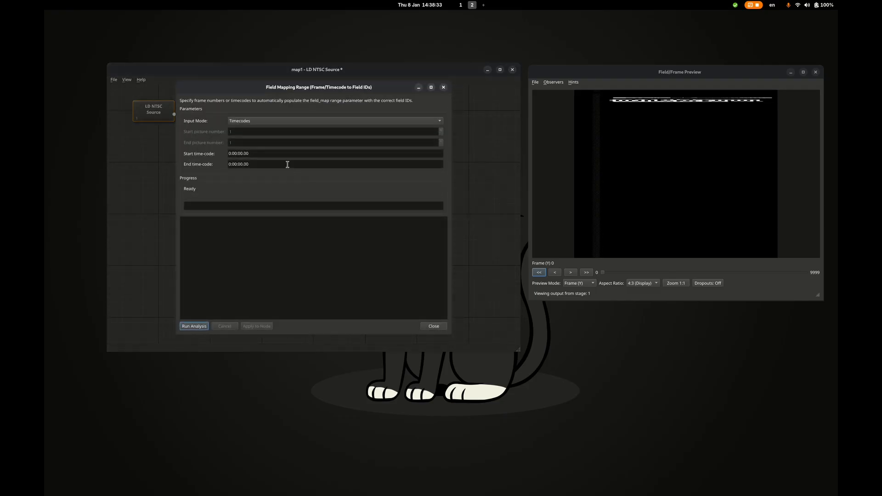
click(241, 154)
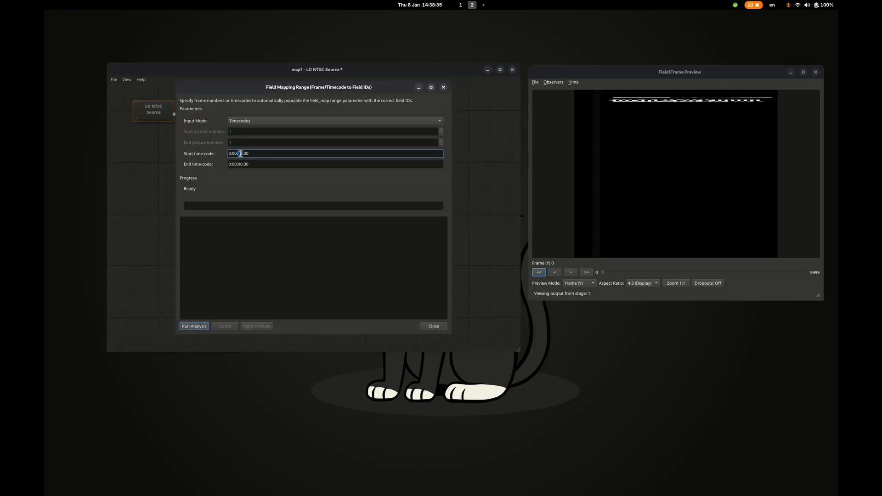
click(243, 154)
click(243, 164)
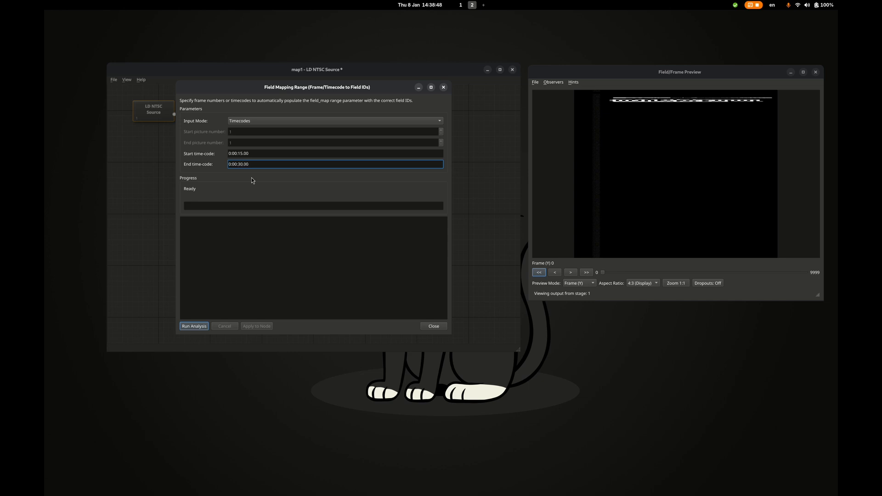
Run the field mapping range analysis, apply its result to the Field Map Cut node, and close the tool
click(204, 327)
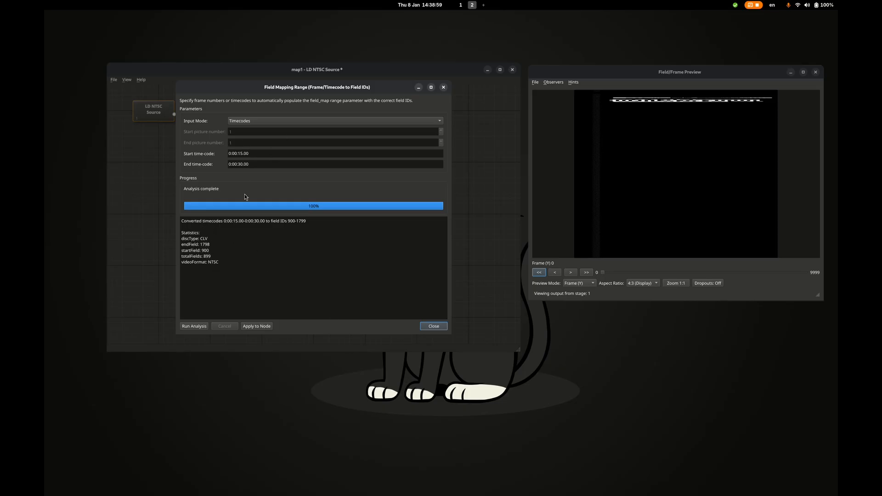
click(264, 327)
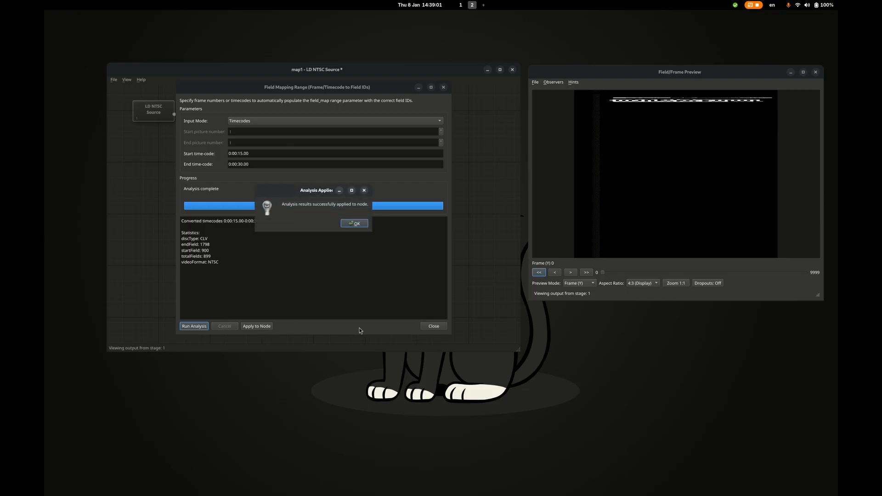
click(355, 222)
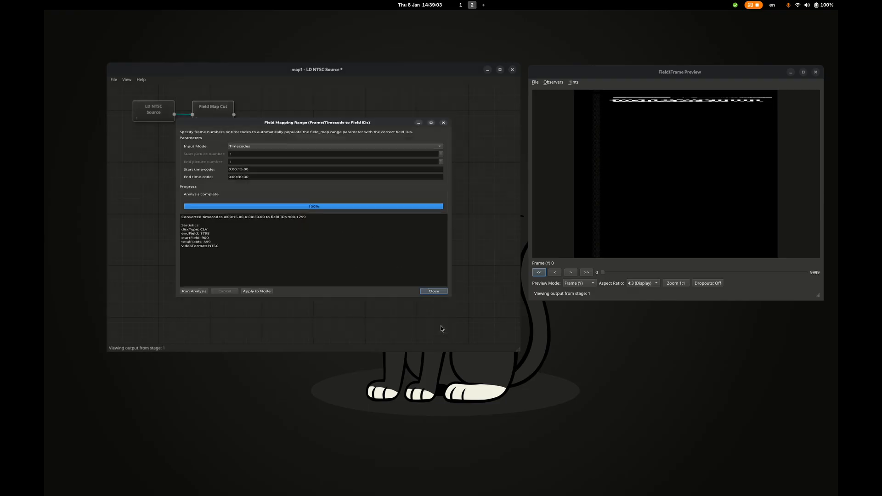
click(438, 326)
Review the Field Map Cut stage's field range parameters, leaving them unedited
right_click(205, 115)
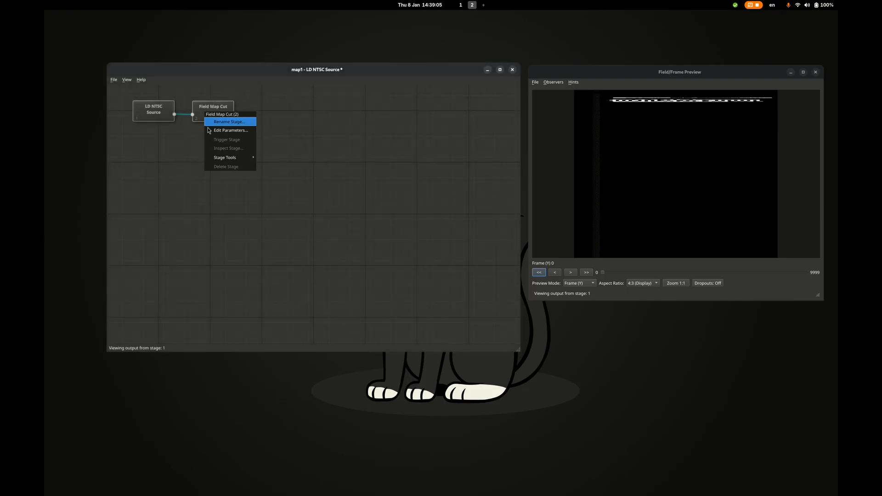
click(229, 129)
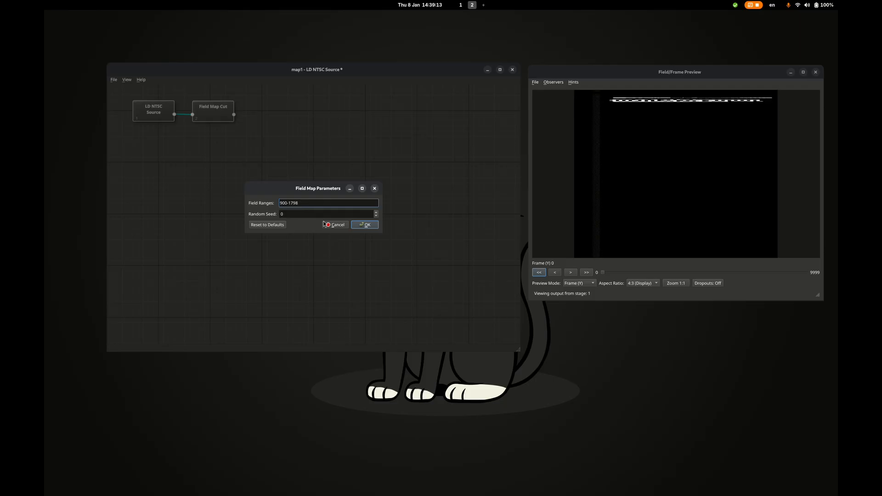
click(363, 226)
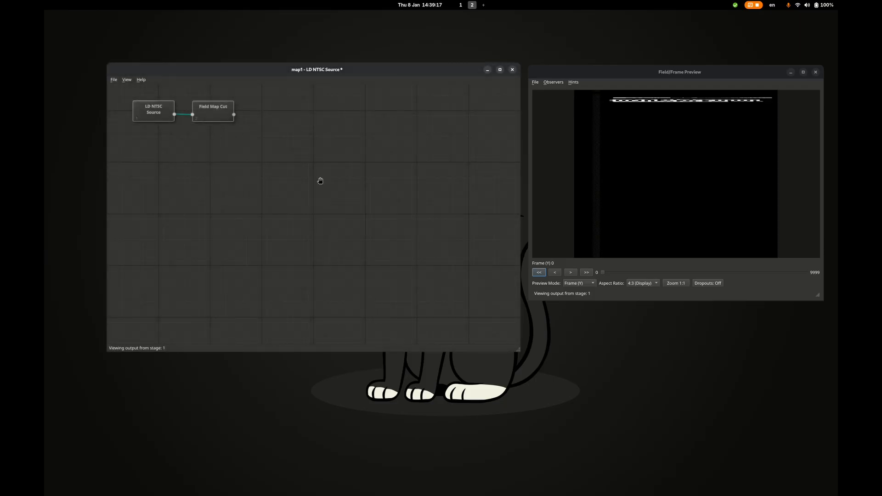
Preview the Field Map Cut output and check the CLV timecodes of its first and last frames in the VBI Decoder
click(221, 120)
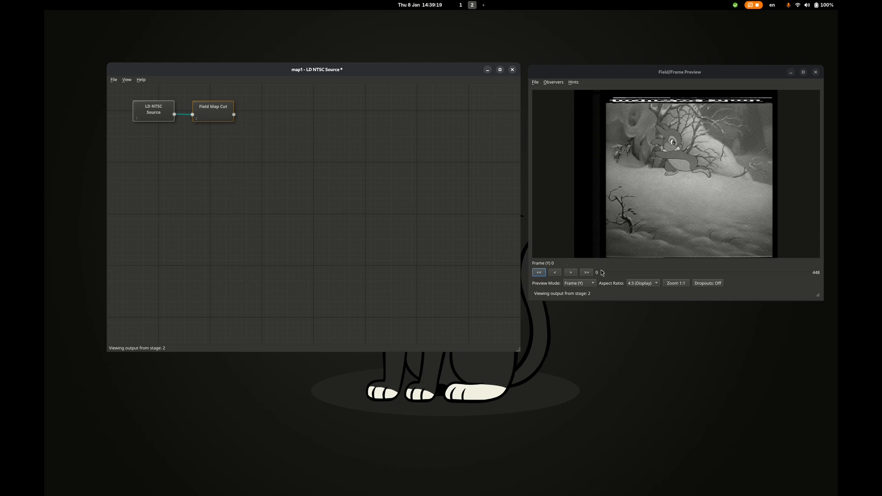
drag(604, 275, 812, 272)
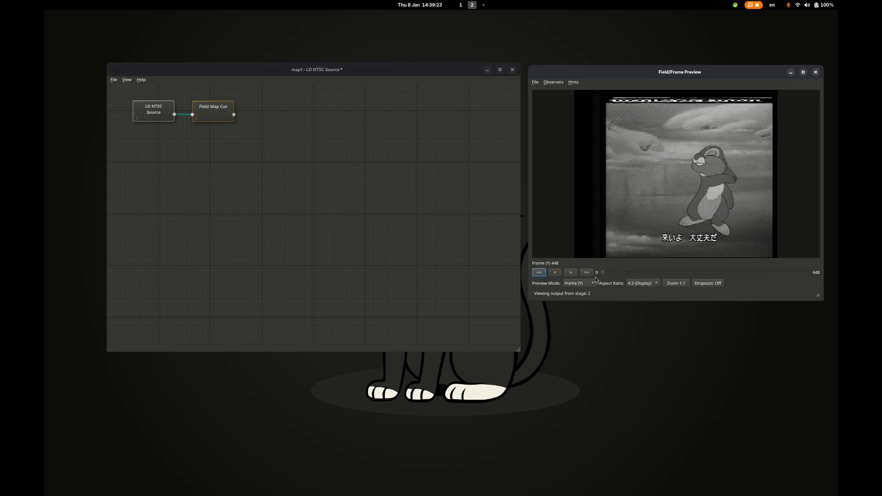
click(557, 84)
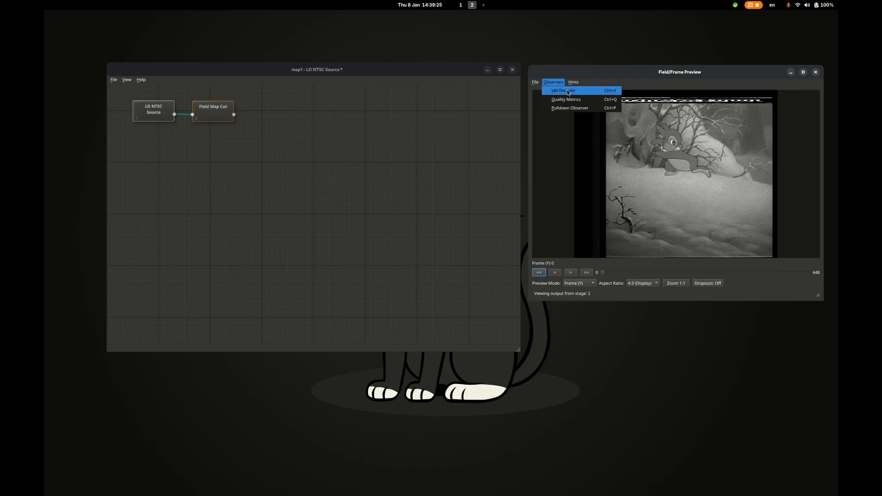
click(568, 91)
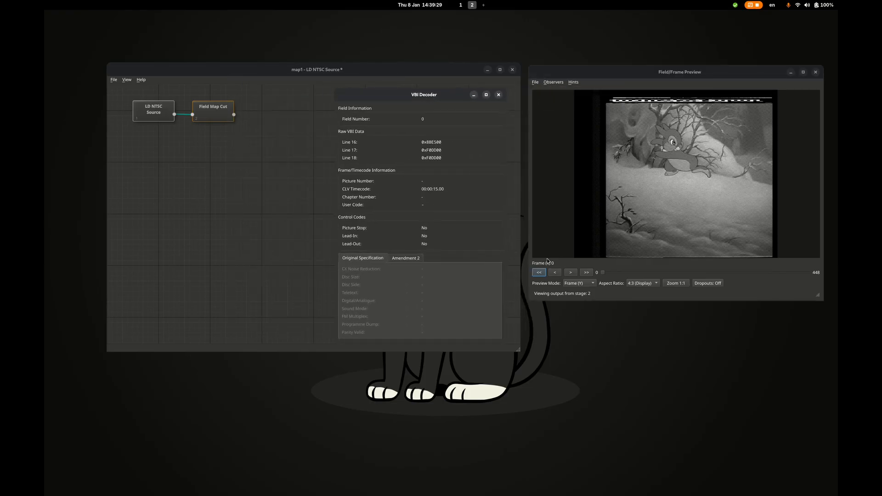
drag(604, 273, 811, 272)
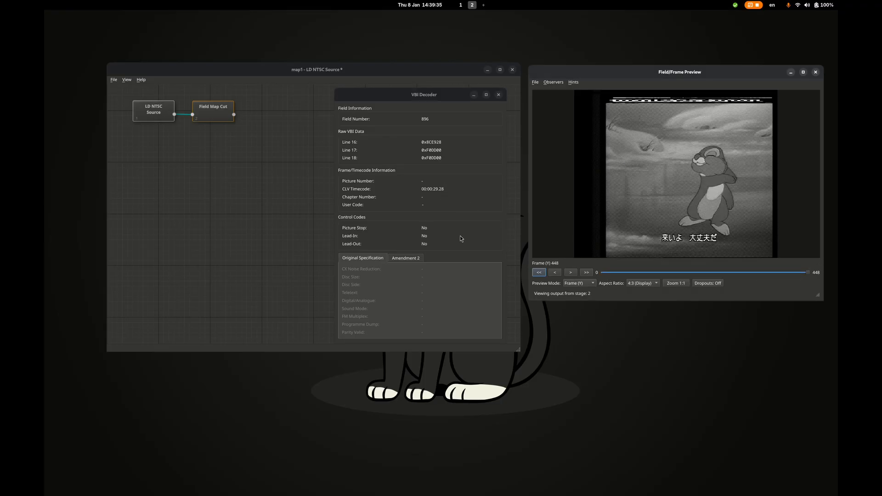
Close the VBI Decoder, keeping the project open, and return the preview to the first frame
click(511, 71)
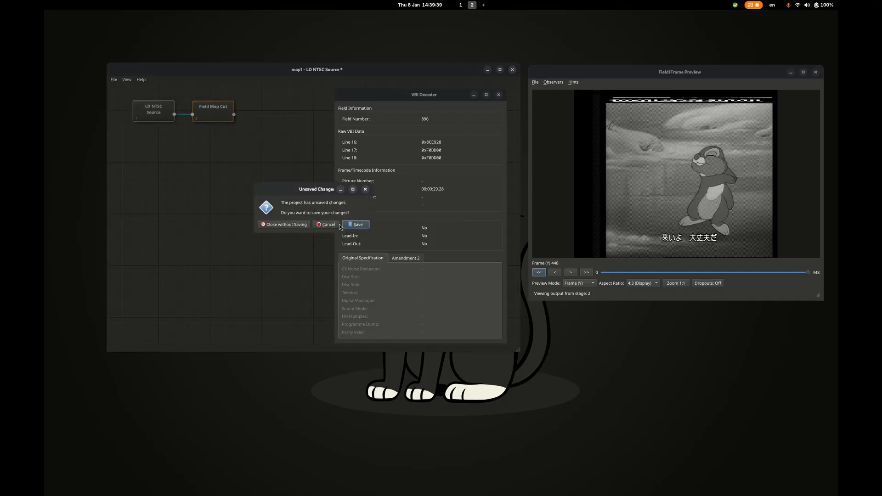
click(330, 224)
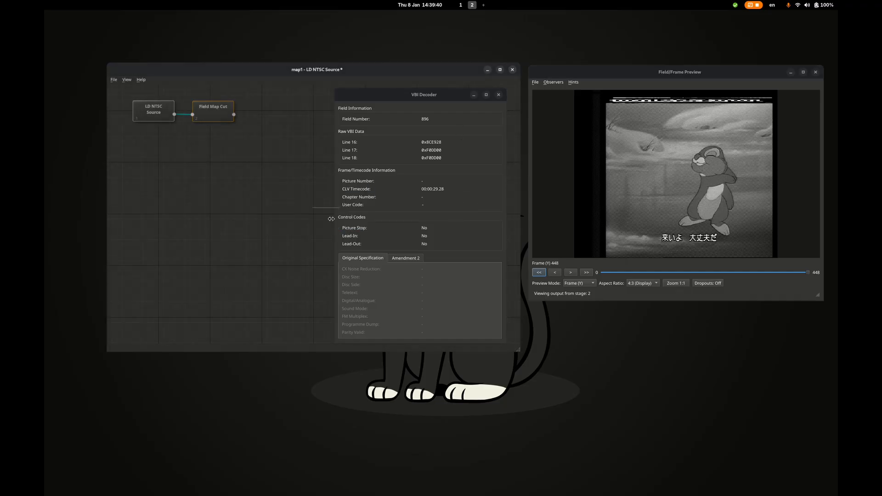
click(499, 95)
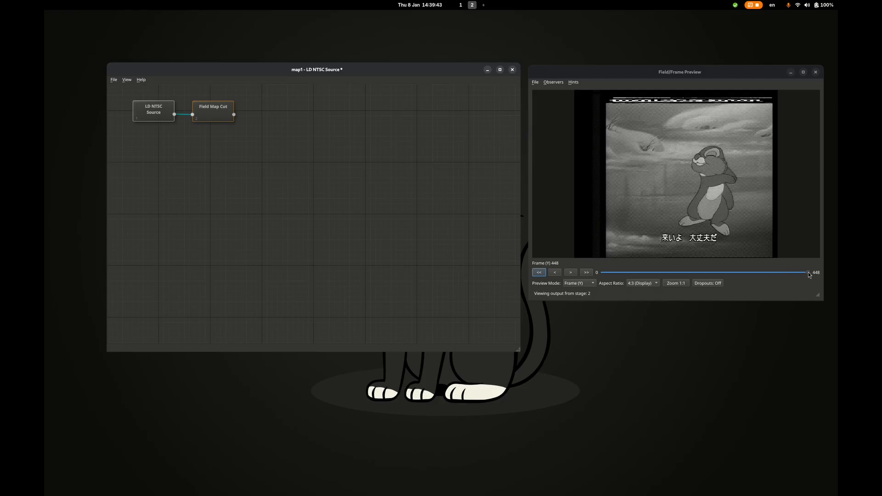
drag(809, 273, 597, 274)
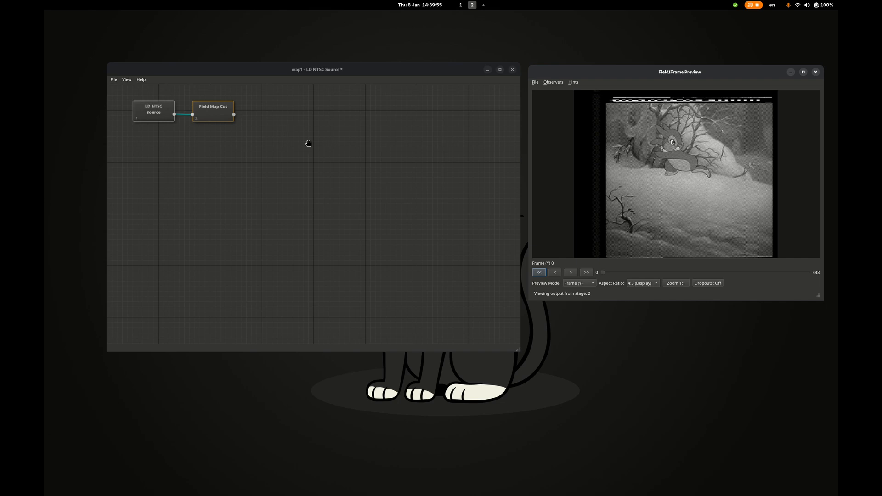
Add a Field Map transform stage beside Field Map Cut and connect Field Map Cut's output to its input
right_click(265, 109)
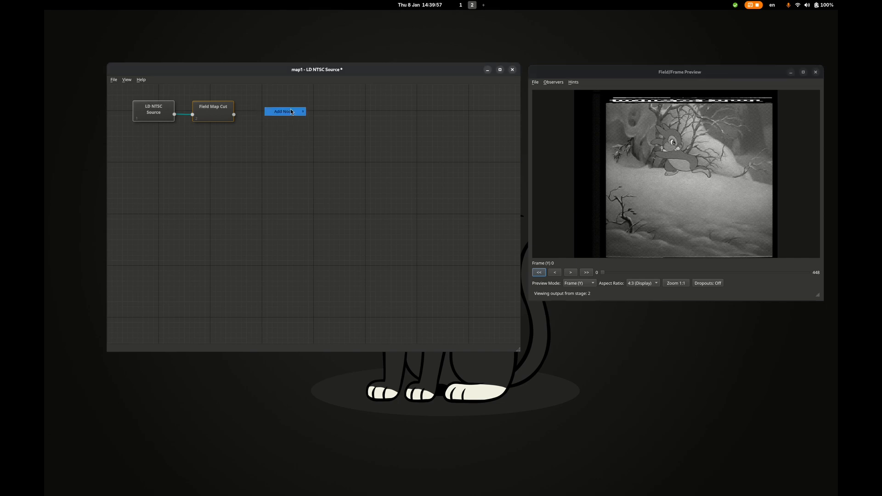
mouse_move(293, 112)
mouse_move(330, 122)
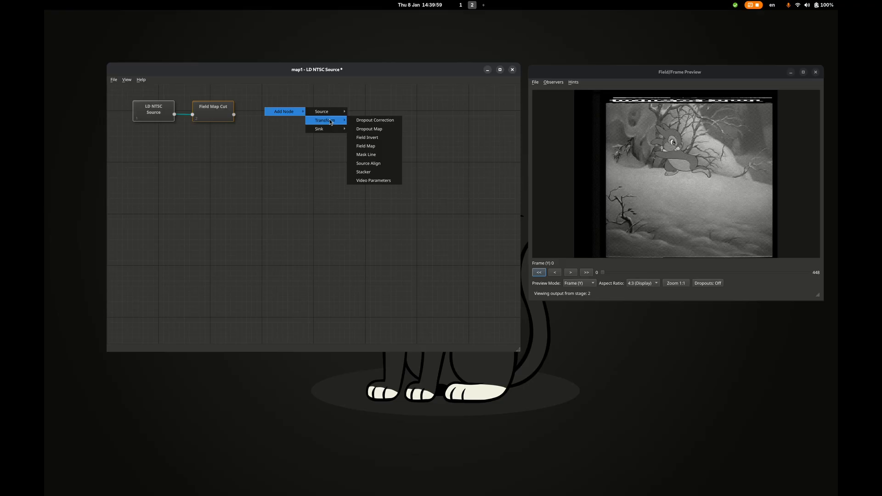
click(374, 148)
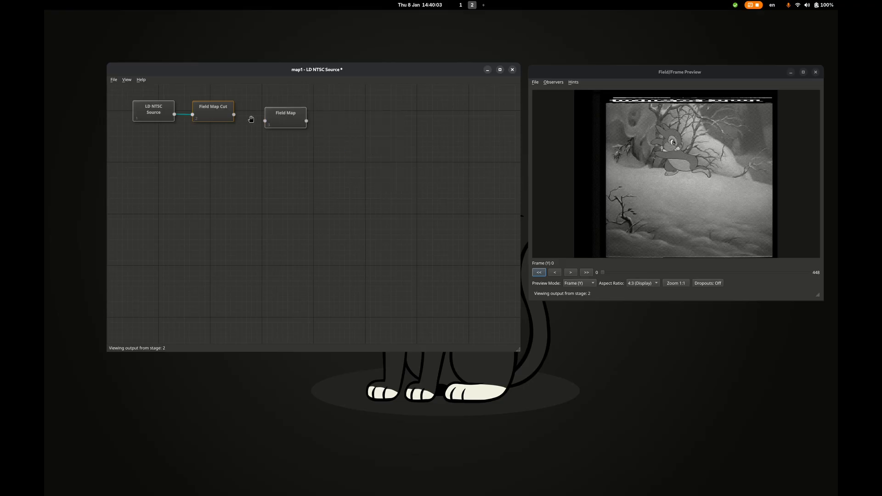
drag(234, 114, 287, 117)
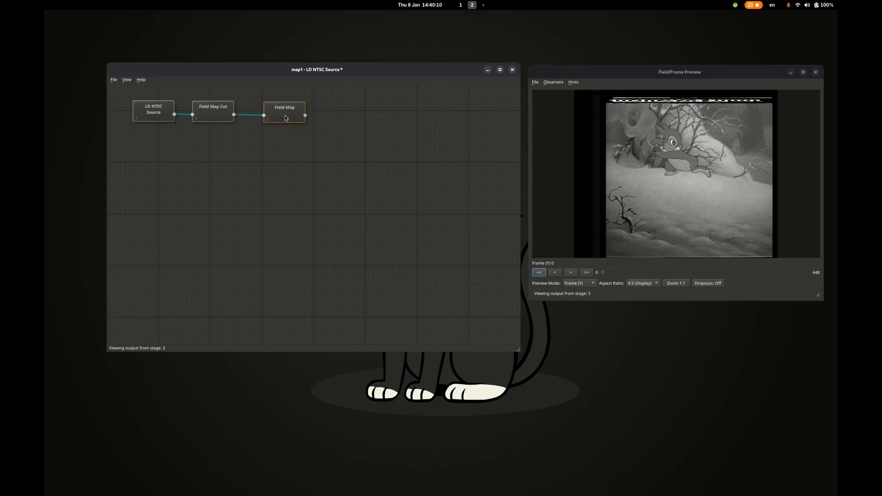
Generate a mixed-heavy pattern with the Field Corruption Generator for the new Field Map stage and apply it to the node
right_click(285, 118)
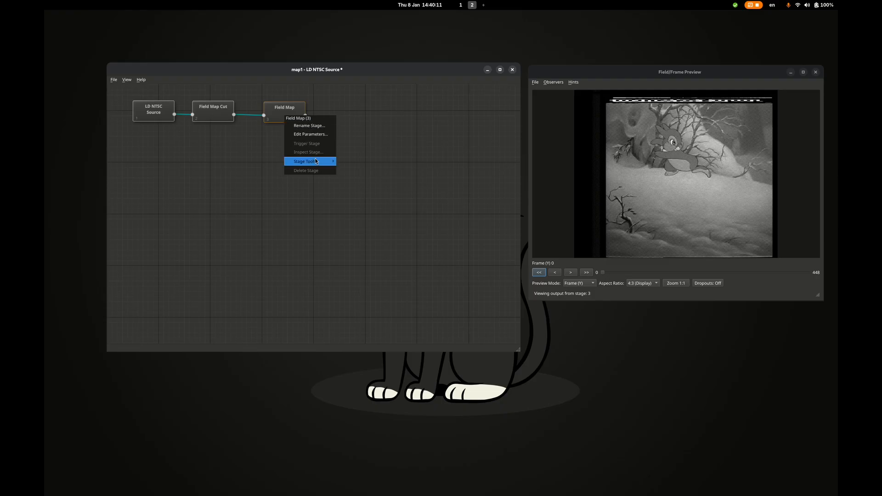
mouse_move(316, 161)
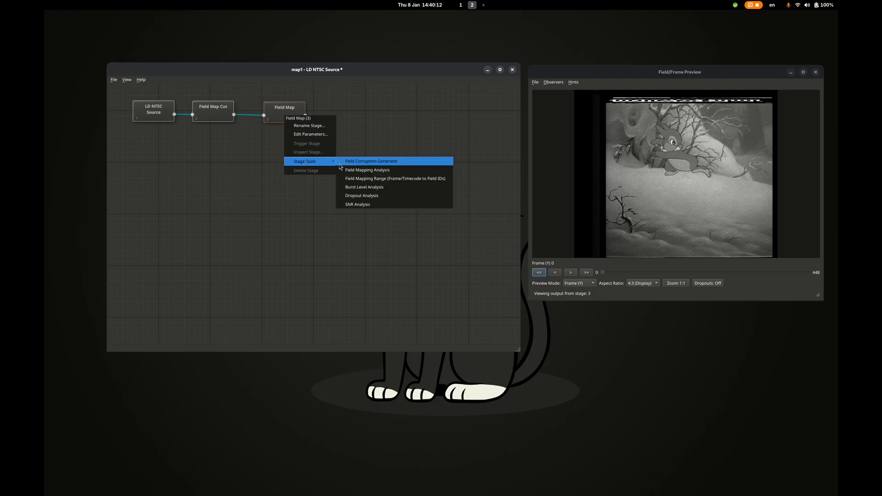
click(368, 162)
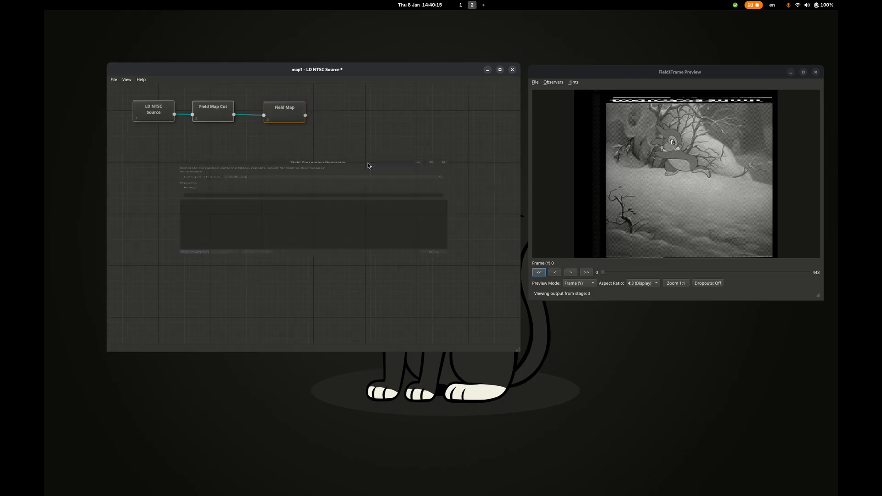
click(280, 139)
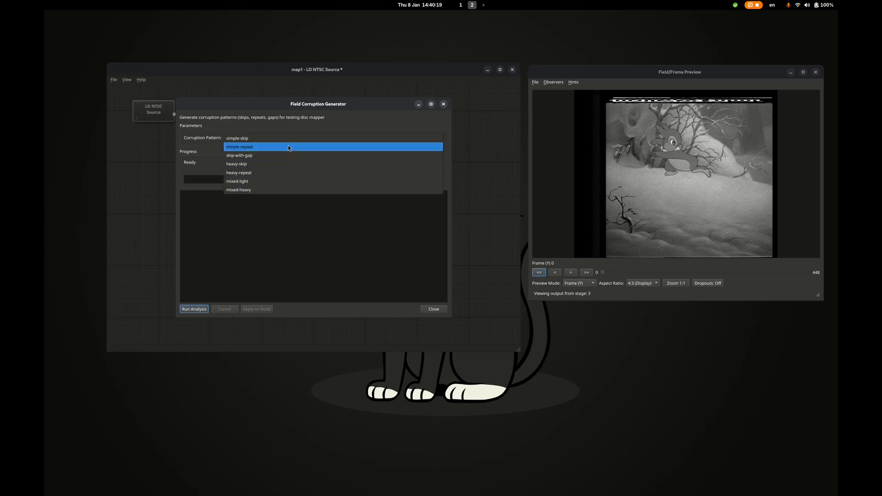
click(292, 190)
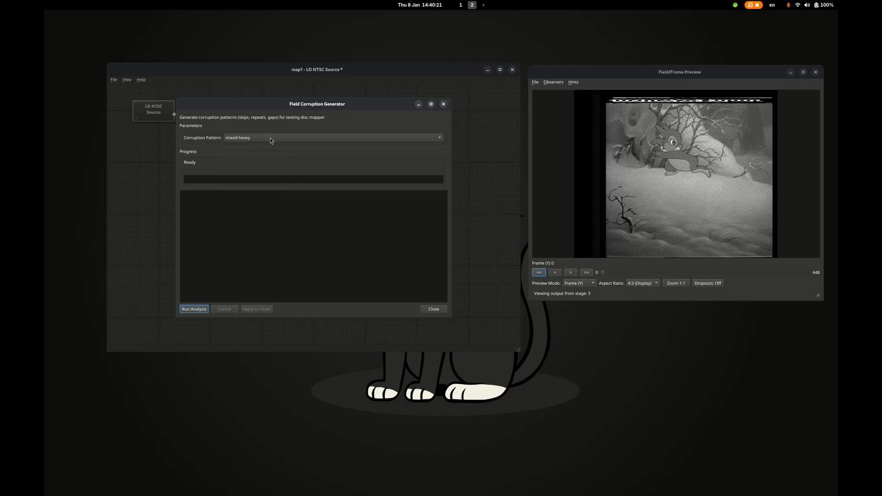
click(201, 310)
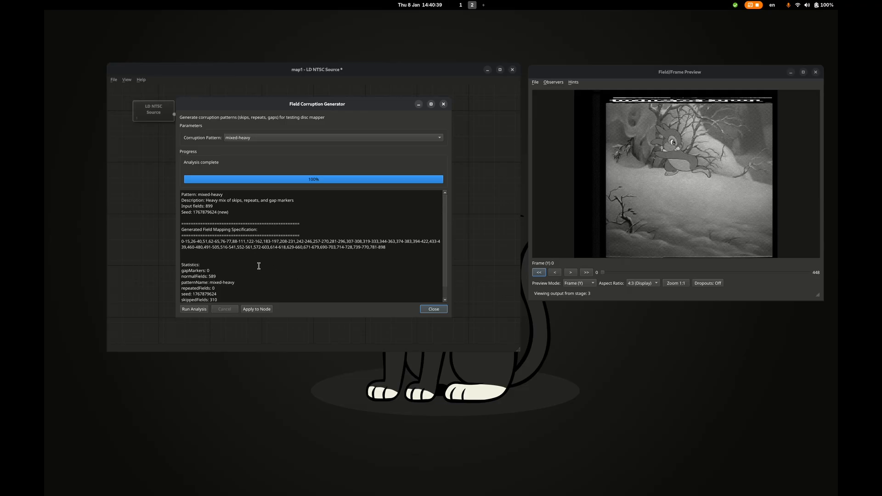
click(264, 309)
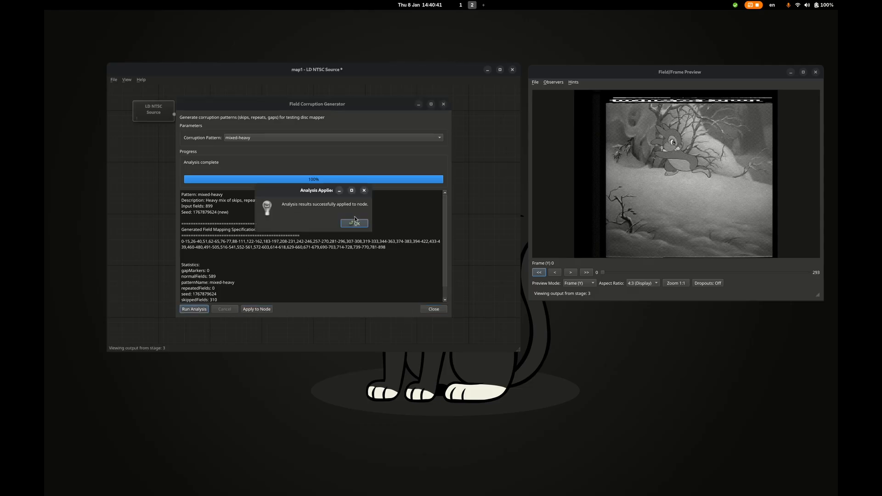
click(354, 222)
click(437, 308)
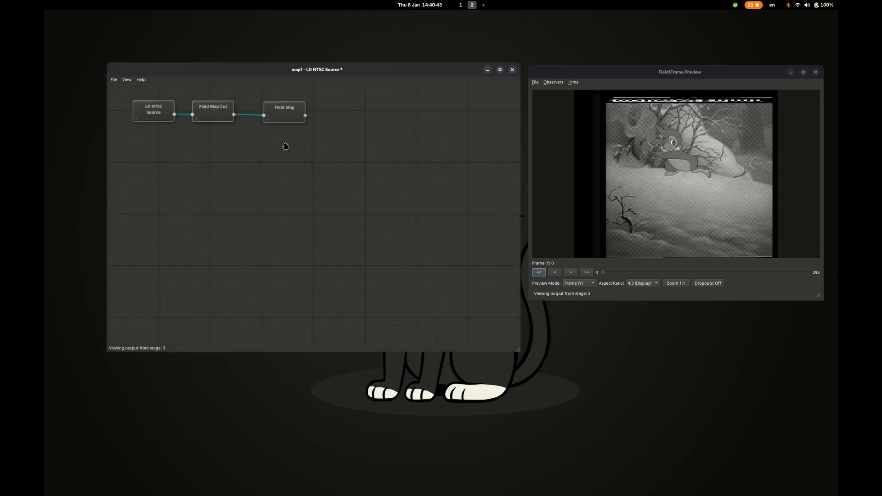
Step through the opening frames of the corrupted Field Map output in the preview, ending back at frame 0
click(573, 274)
click(573, 275)
click(574, 276)
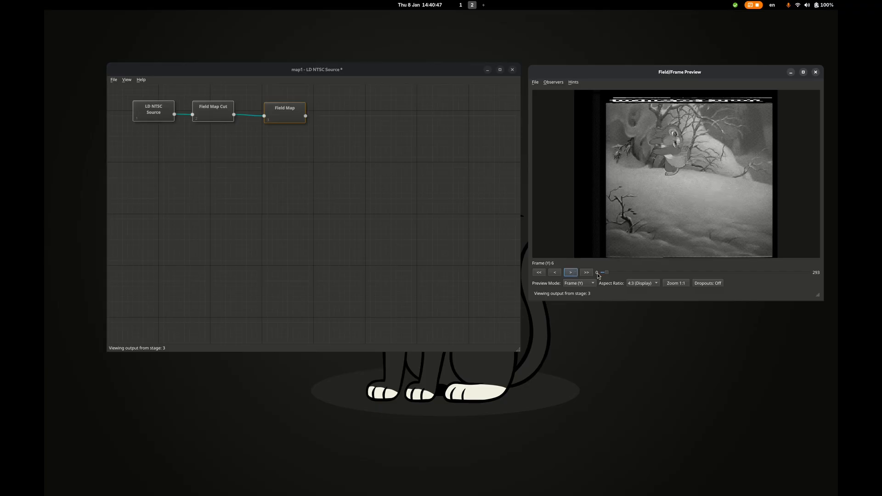
mouse_move(608, 276)
mouse_down()
mouse_move(619, 274)
mouse_move(602, 275)
mouse_up()
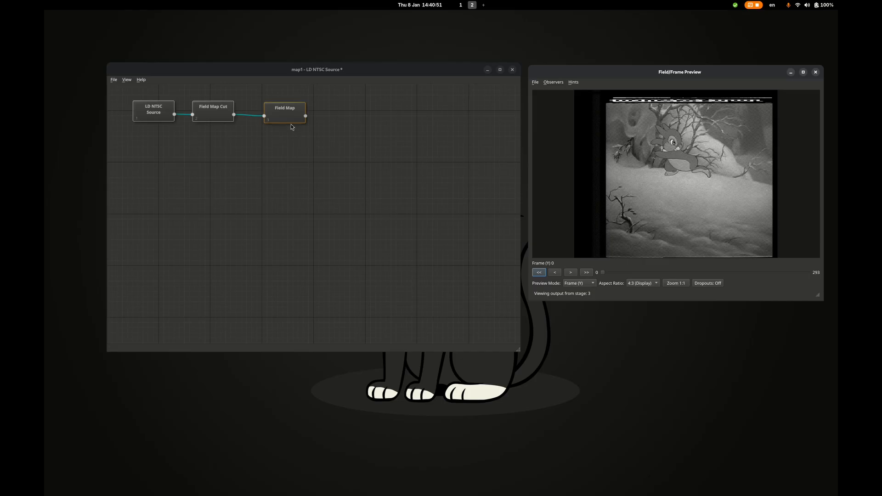
Align the Field Map node with its neighbours and add an FFmpeg Video Sink stage beyond it
drag(291, 125, 285, 121)
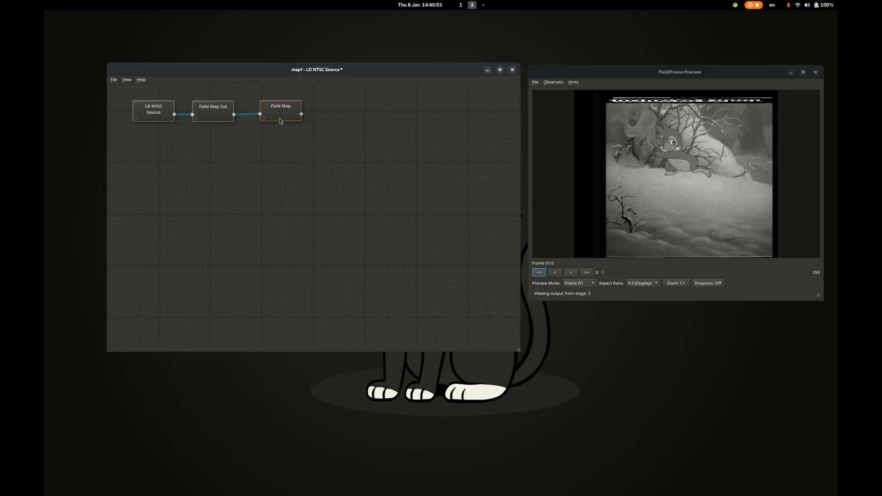
right_click(330, 113)
mouse_move(363, 116)
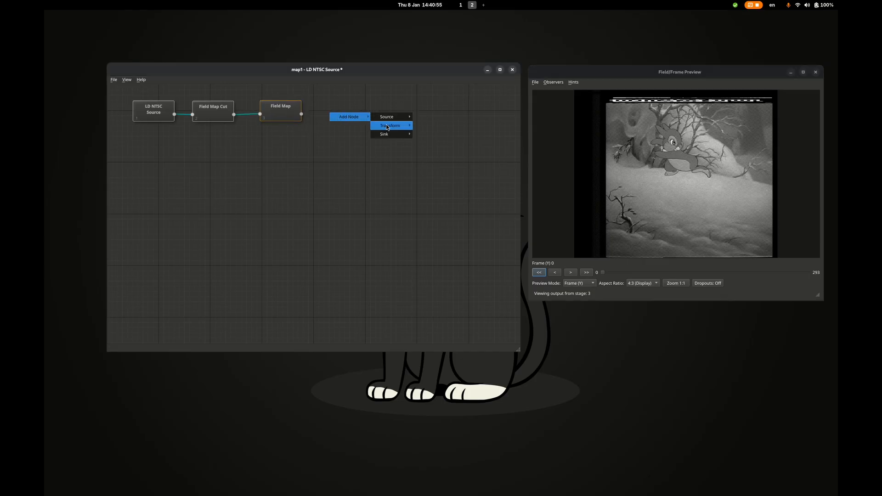
mouse_move(404, 135)
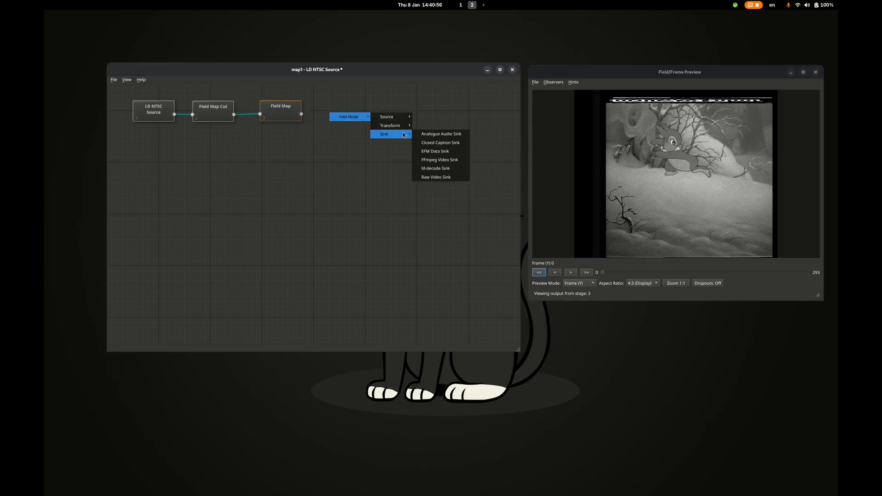
click(445, 162)
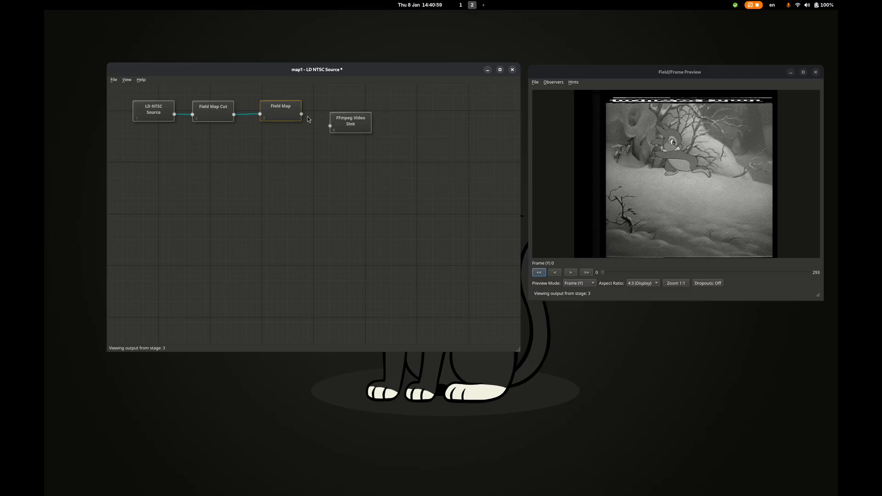
Connect the Field Map stage's output to the FFmpeg Video Sink and rename the stage as Field Map Corrupt
drag(301, 115, 330, 126)
right_click(284, 117)
click(303, 123)
click(459, 259)
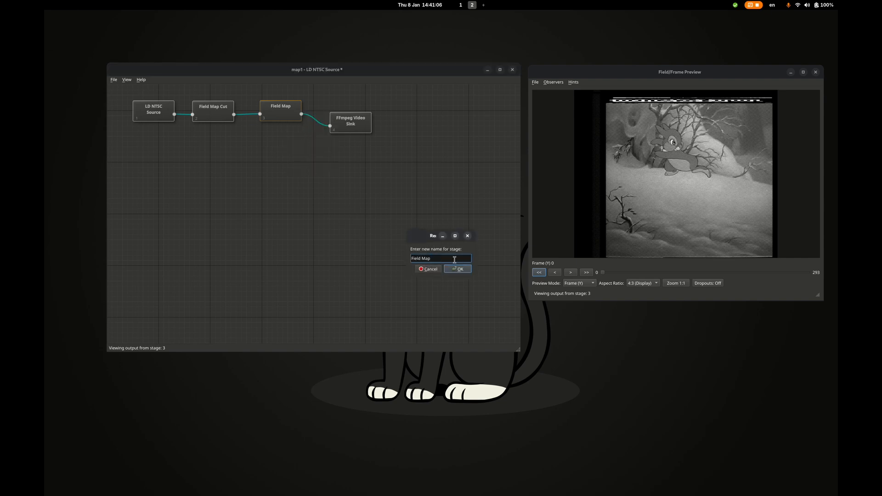
text(Corrupt)
key(Return)
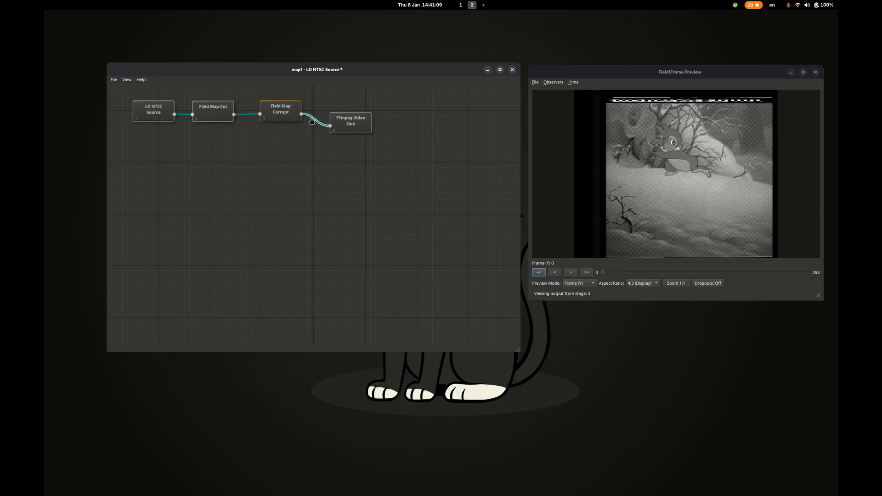
Open the FFmpeg Video Sink's export preset configuration and set the export category to Universal (H.264)
right_click(349, 120)
key(Escape)
right_click(342, 122)
mouse_move(379, 164)
click(419, 167)
click(315, 98)
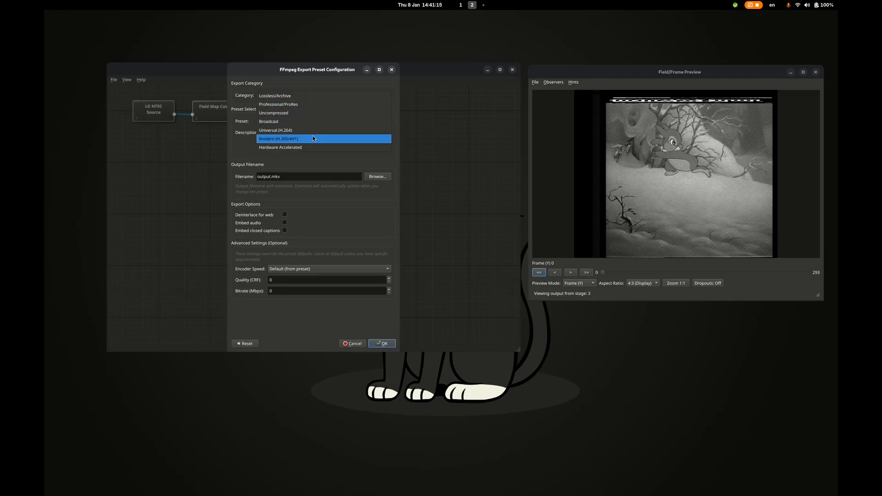
click(315, 131)
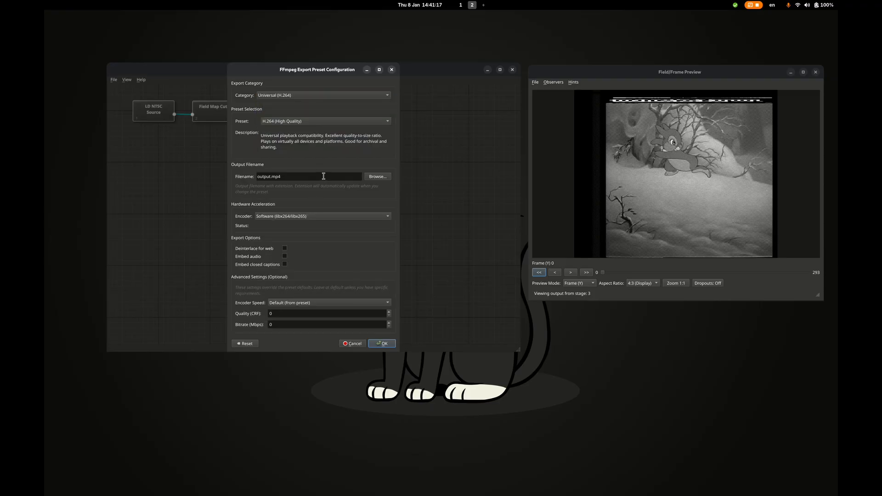
Set the sink's output file to mapping.mp4 in tmp/video_out and enable embedding of audio and closed captions
click(377, 177)
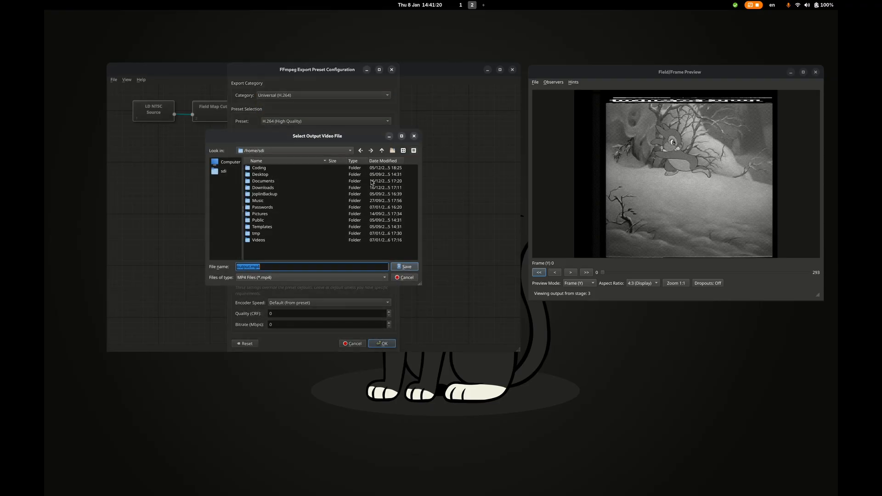
double_click(263, 235)
double_click(262, 188)
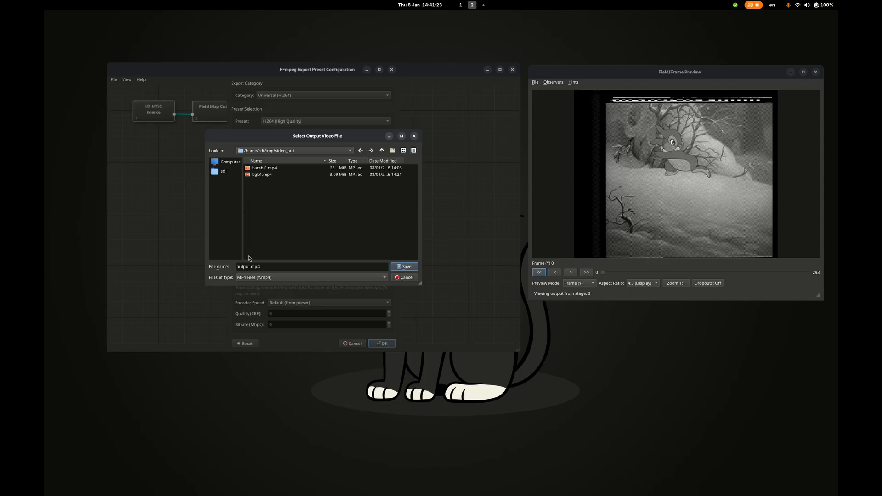
double_click(245, 266)
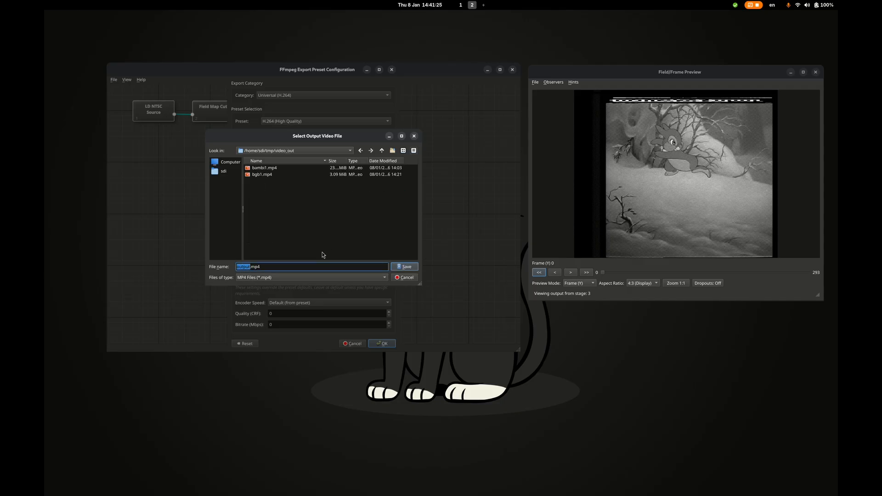
text(mapping)
key(Return)
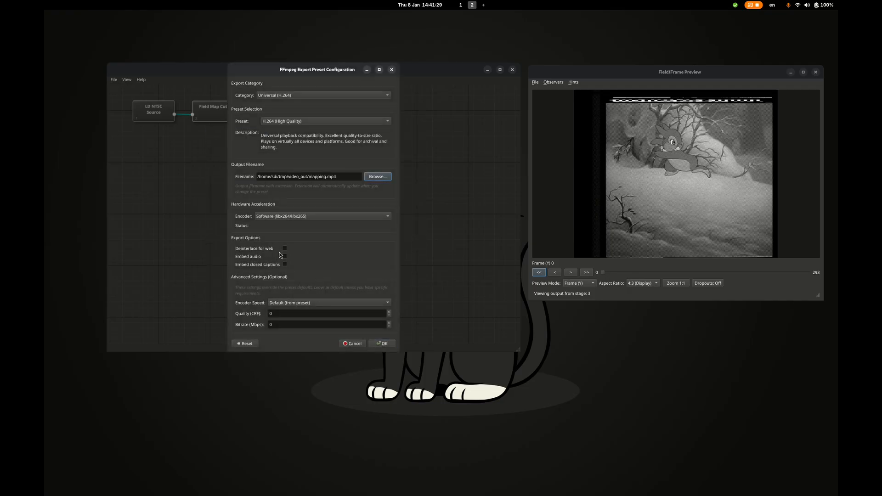
click(285, 257)
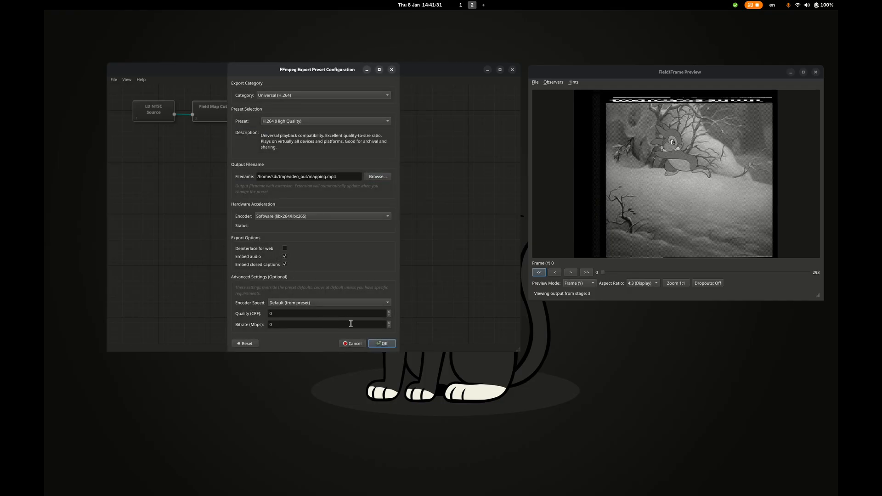
click(383, 344)
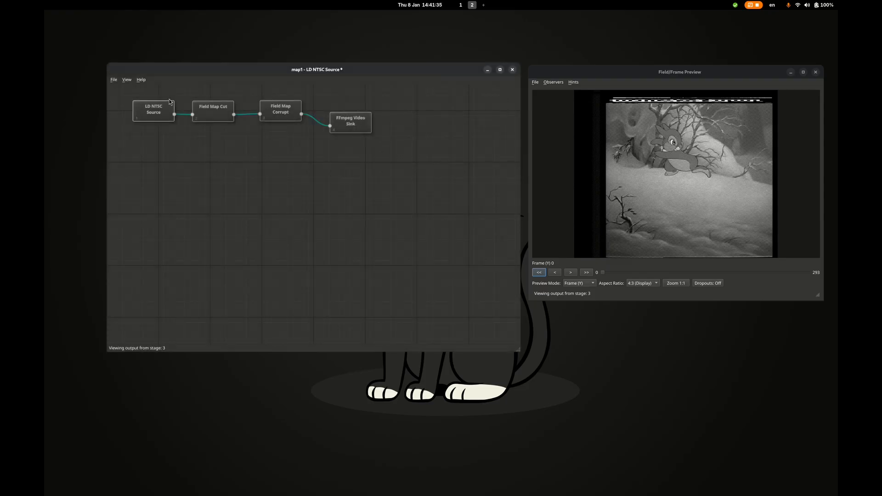
Arrange the stage graph to the grid and save the project
click(127, 80)
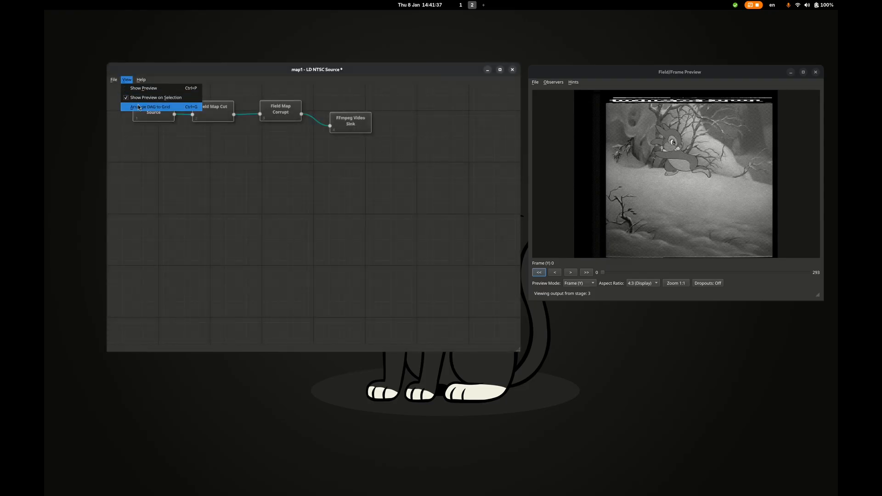
click(138, 107)
click(115, 81)
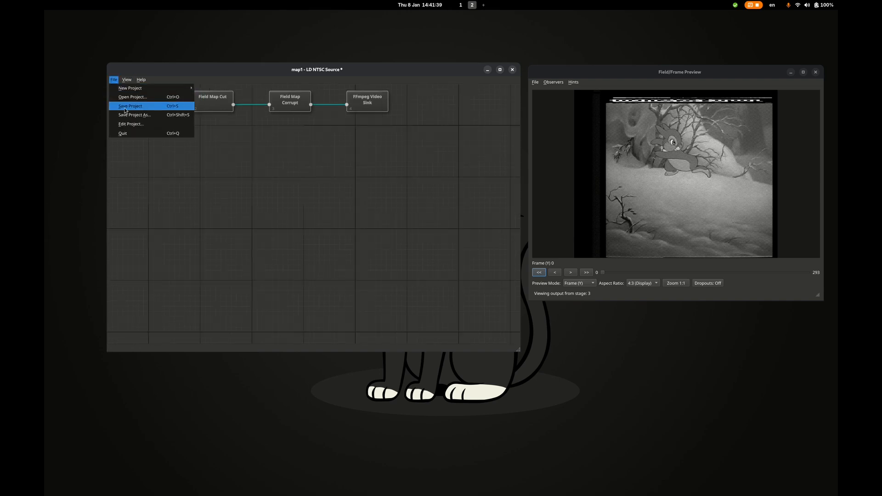
click(125, 107)
Trigger the FFmpeg Video Sink stage to export the corrupted video
right_click(359, 100)
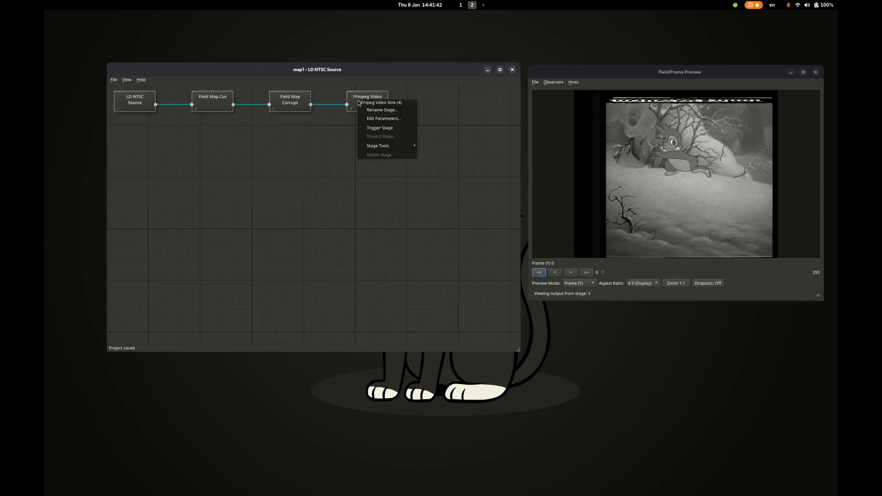
click(383, 129)
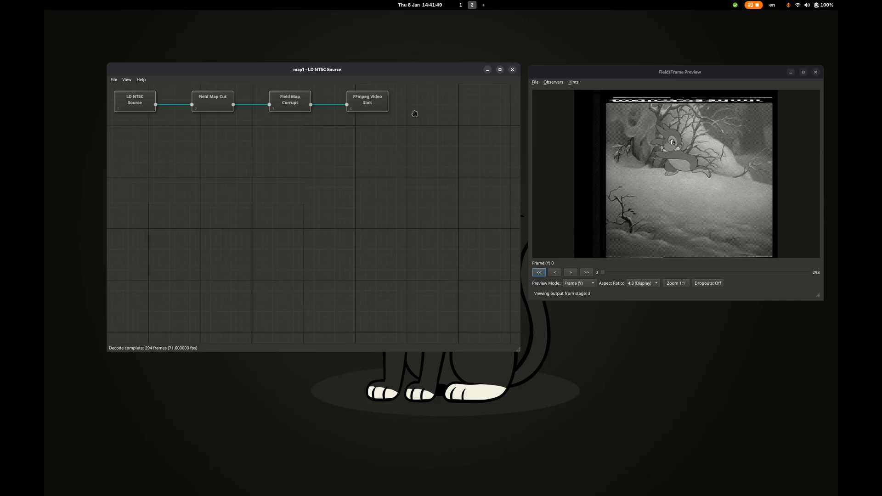
click(226, 104)
click(287, 105)
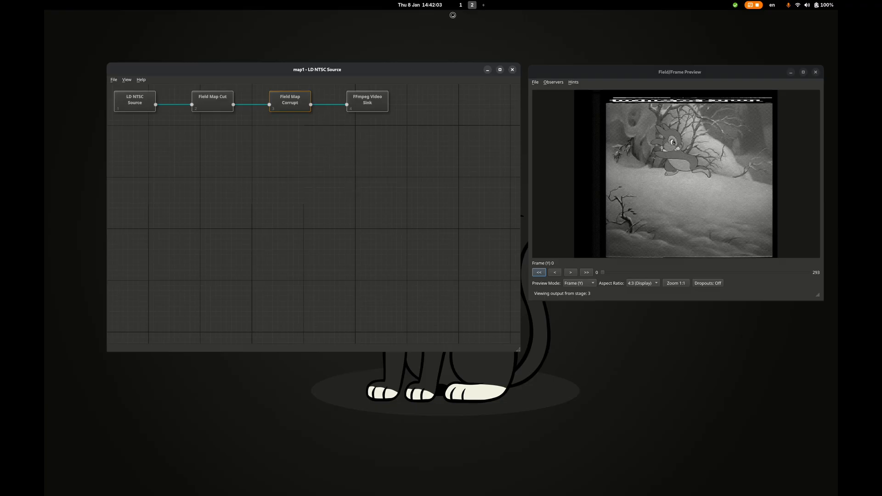
Switch to the file manager, play mapping.mp4 from tmp/video_out in VLC, and return to the project's stage graph
click(473, 8)
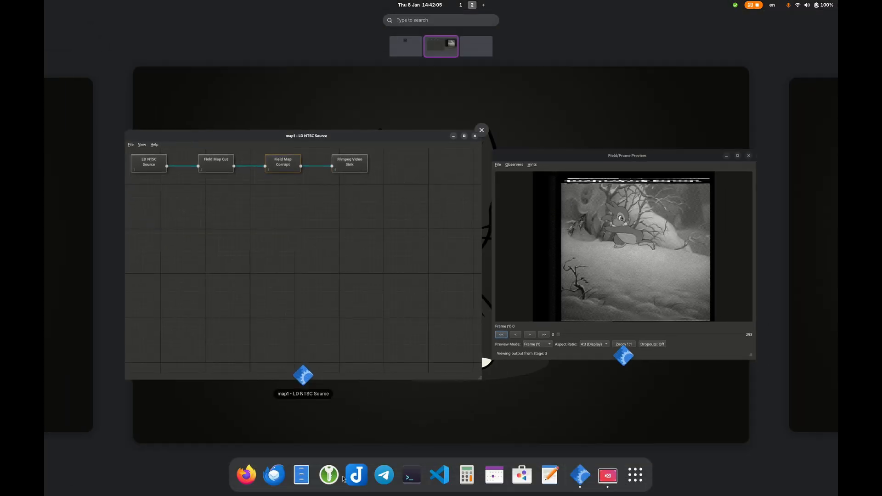
click(305, 464)
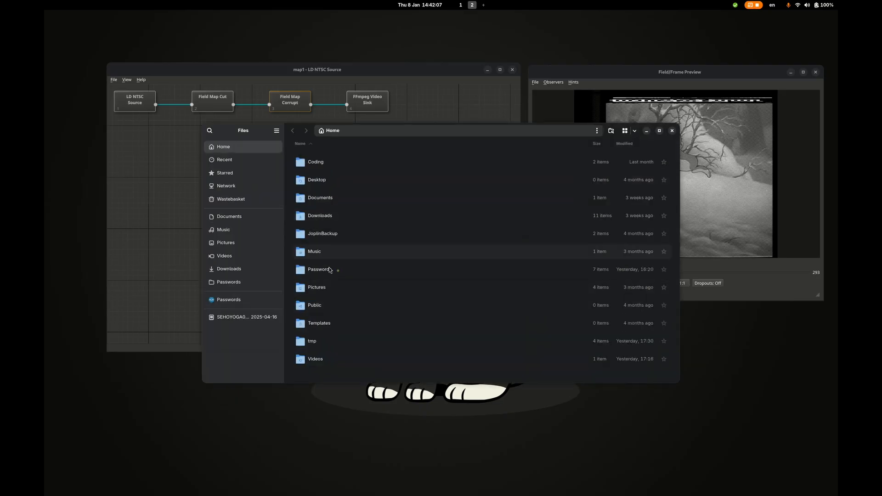
double_click(328, 346)
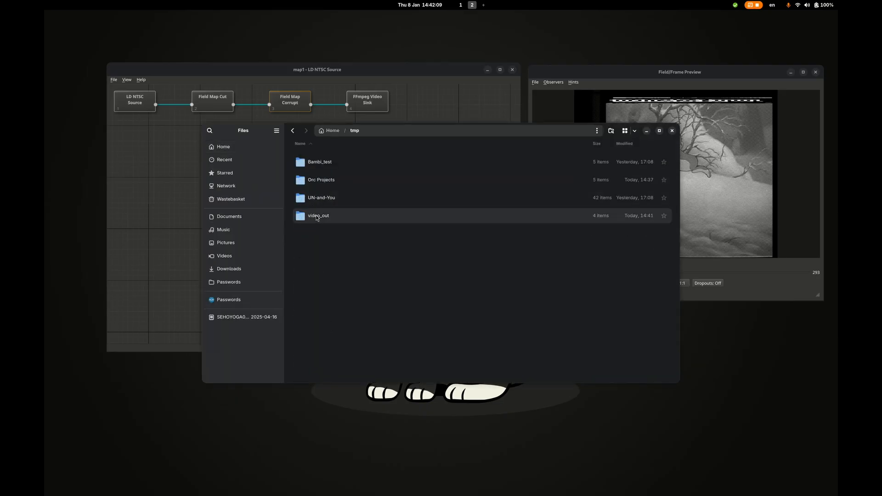
double_click(317, 216)
double_click(320, 199)
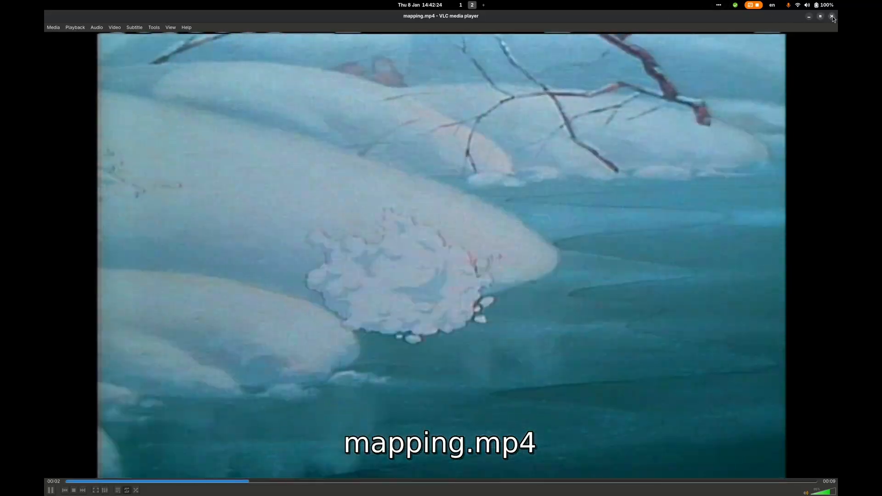
click(832, 16)
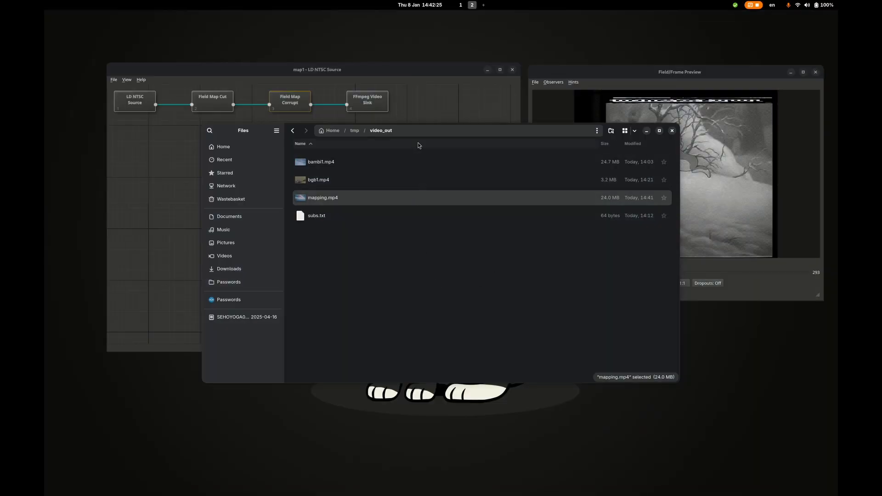
click(420, 104)
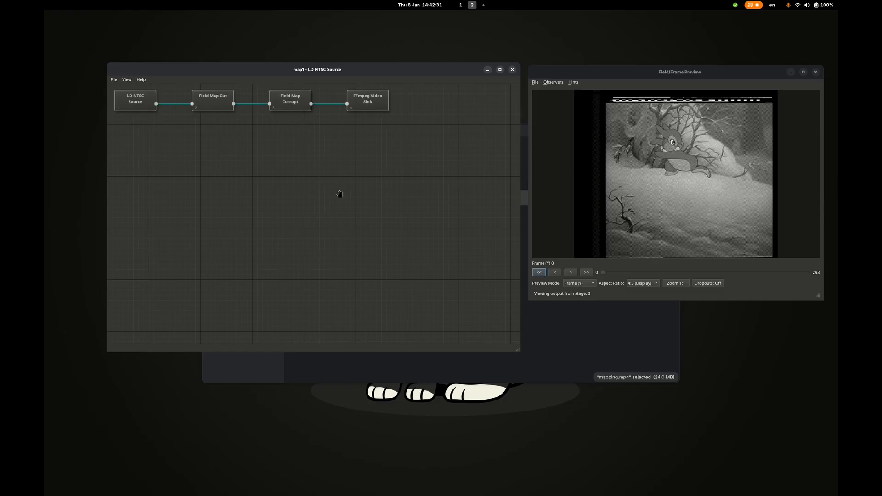
Insert a Field Map transform between Field Map Corrupt and the FFmpeg Video Sink, and arrange the graph to the grid
right_click(349, 157)
mouse_move(365, 163)
mouse_move(403, 173)
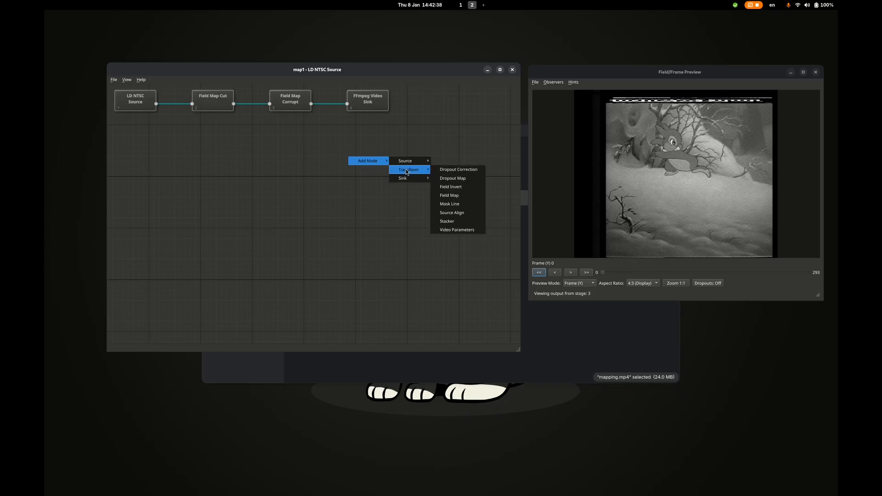
click(453, 197)
drag(371, 164, 357, 133)
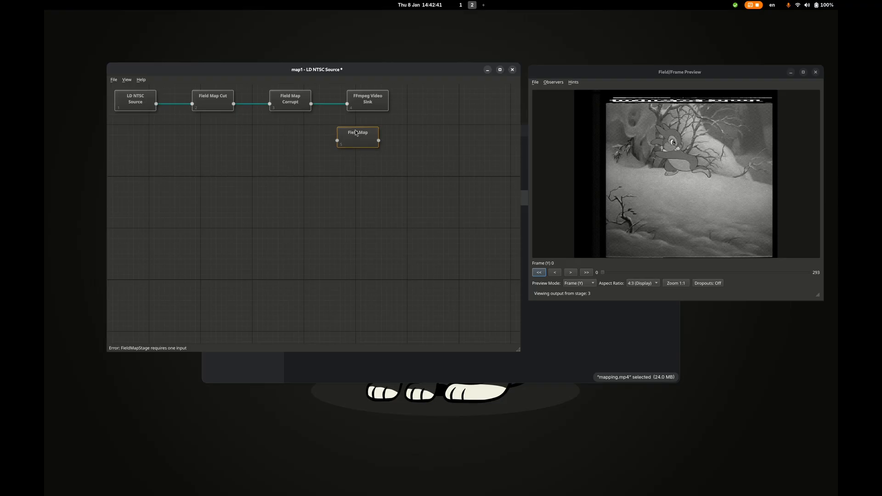
mouse_move(330, 106)
mouse_down()
mouse_move(338, 141)
mouse_move(371, 125)
mouse_move(347, 105)
mouse_up()
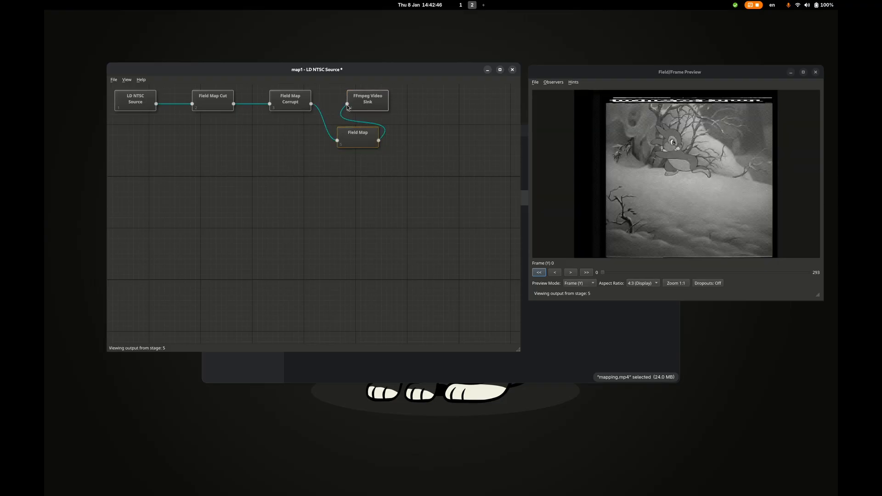
click(128, 80)
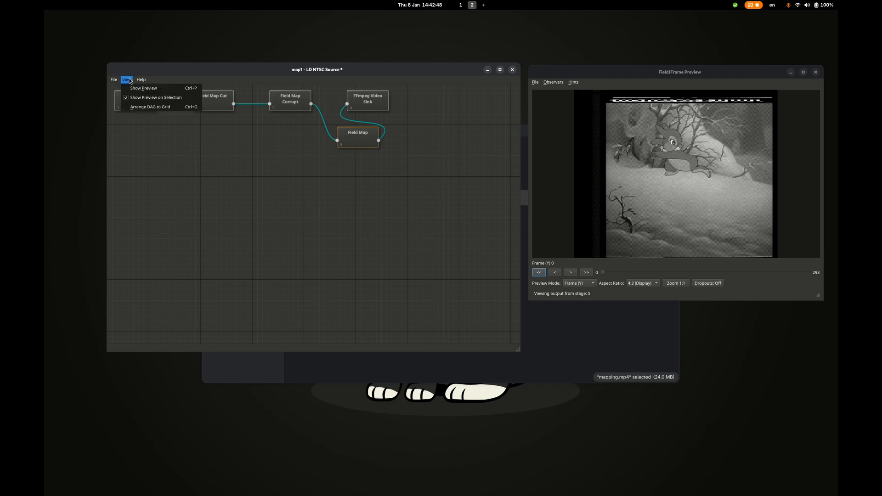
click(145, 107)
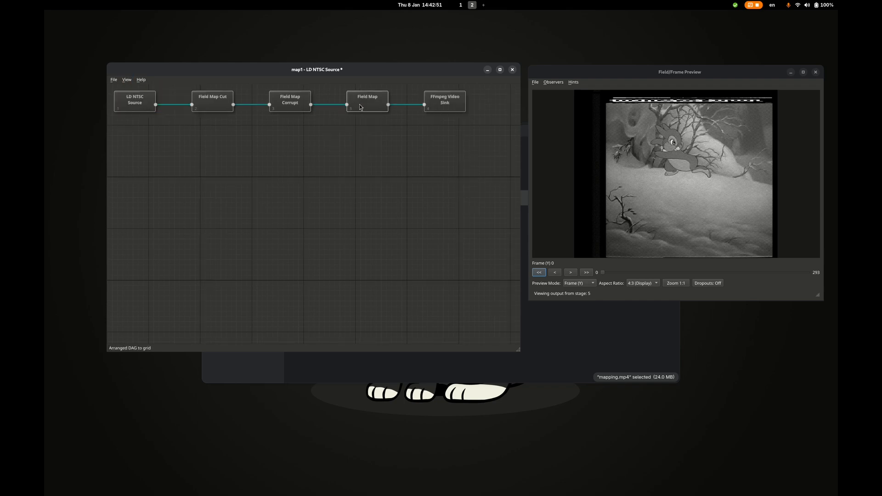
Rename the newly added Field Map stage as Correct
right_click(360, 107)
click(375, 114)
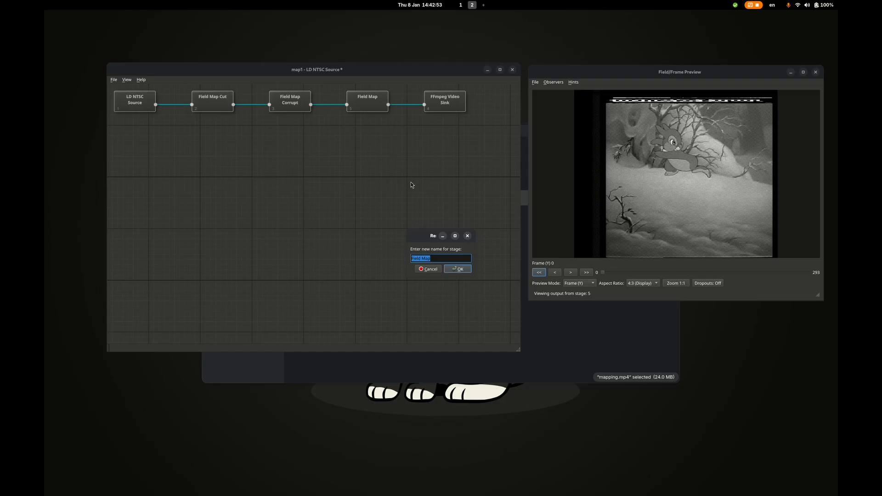
text(COrrect)
key(BackSpace)
key(BackSpace)
key(BackSpace)
key(BackSpace)
key(BackSpace)
key(BackSpace)
text(orrect)
key(Return)
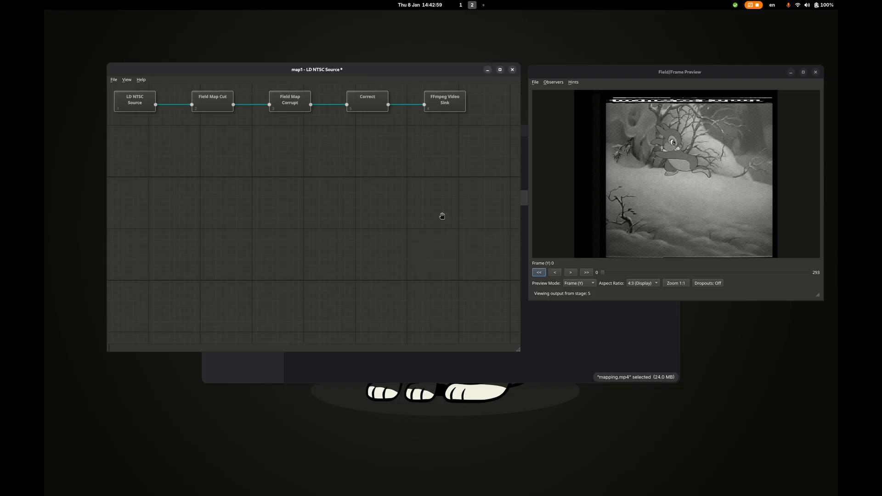
Run Field Mapping Analysis on the Correct stage and review the generated field mapping and statistics
right_click(371, 106)
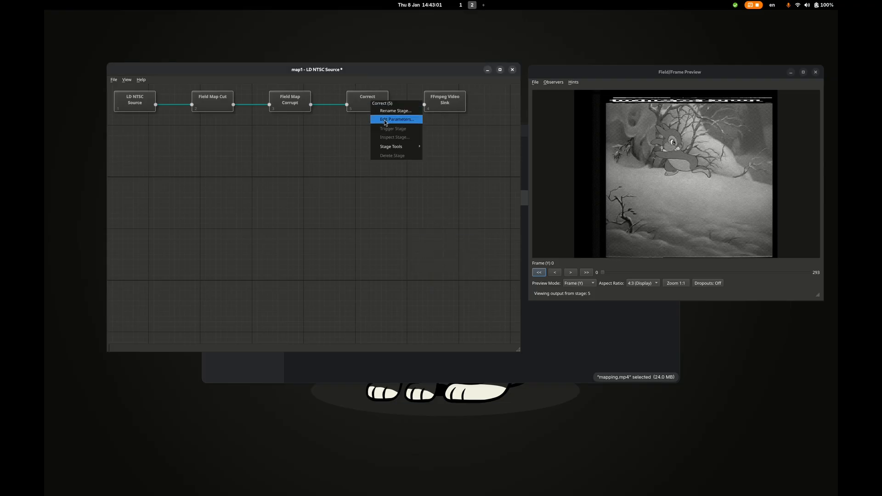
mouse_move(398, 147)
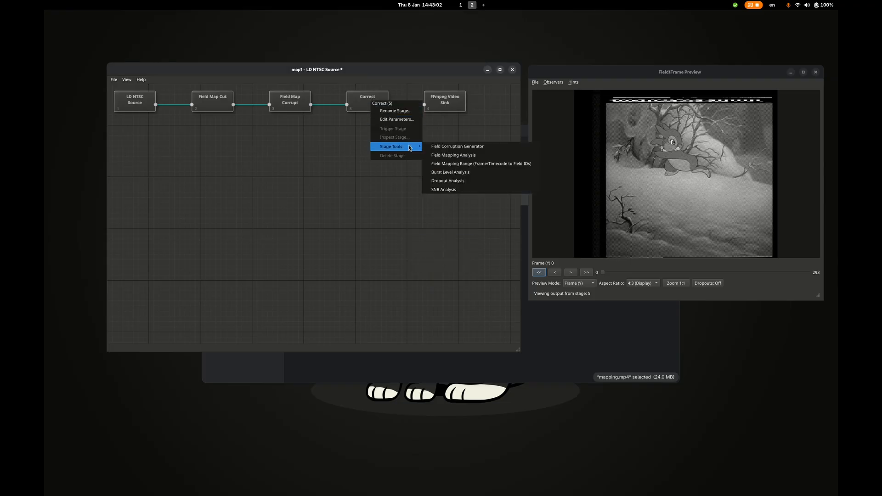
click(456, 157)
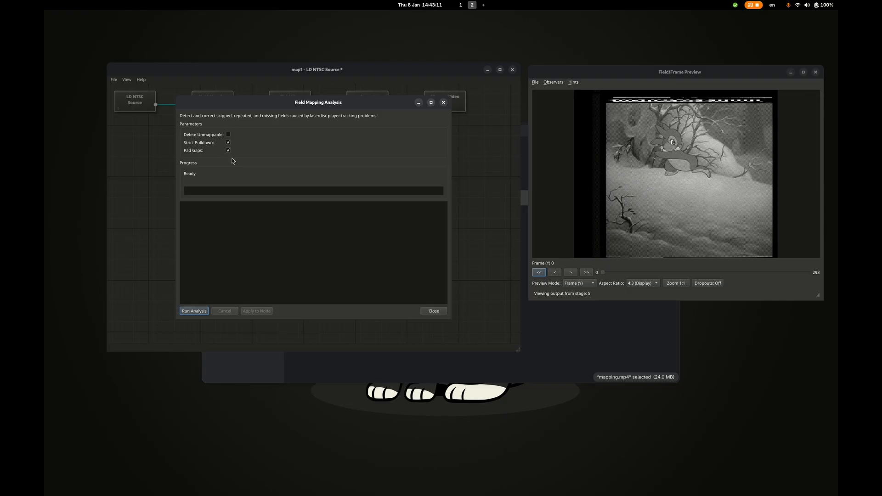
click(193, 312)
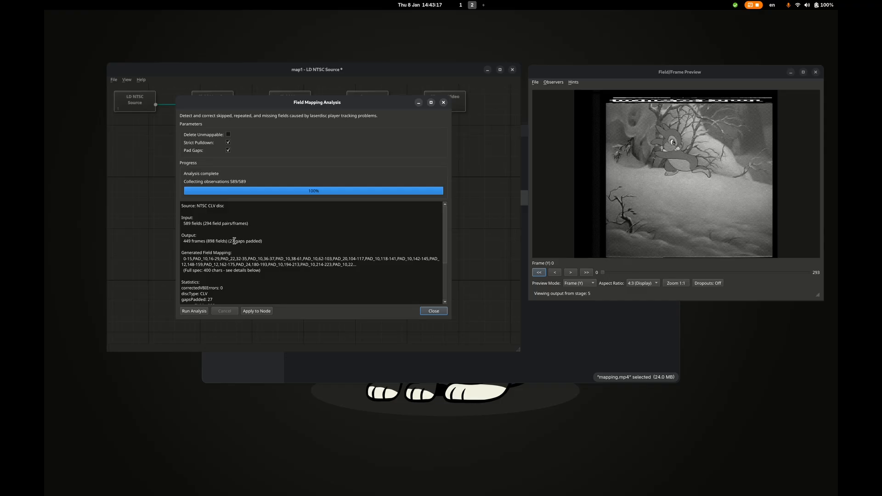
scroll(233, 253, down, 1)
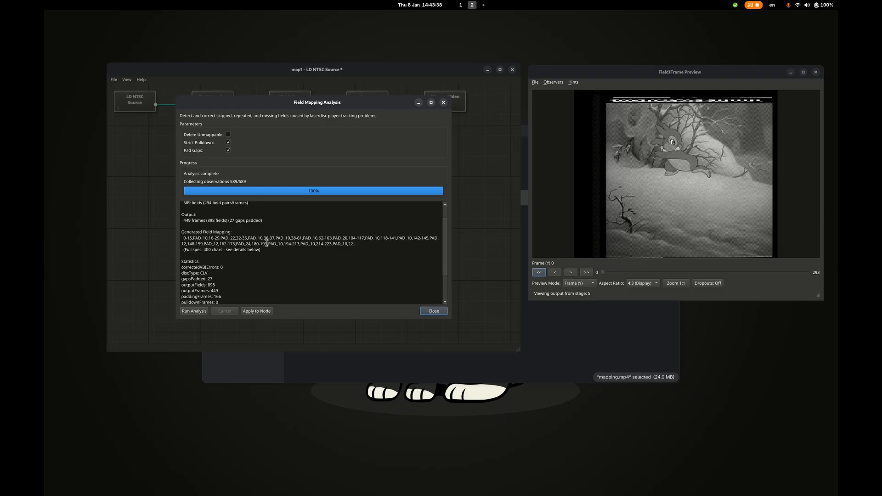
scroll(222, 233, down, 3)
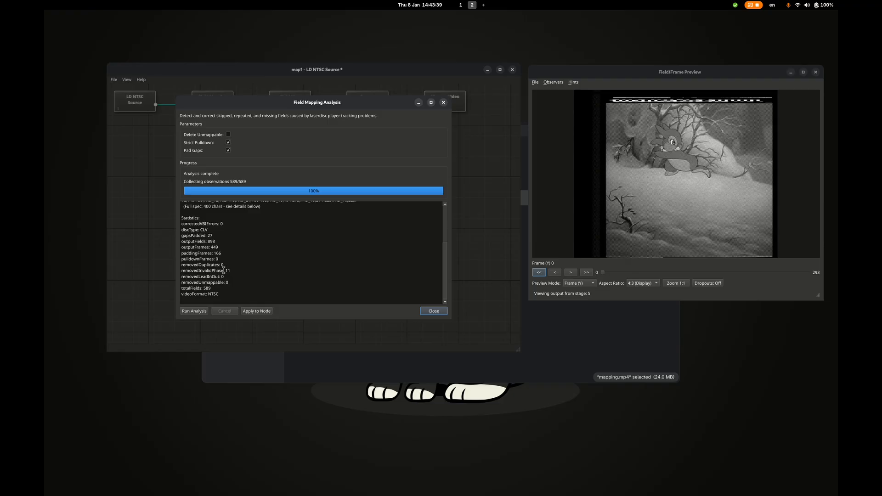
scroll(211, 241, up, 3)
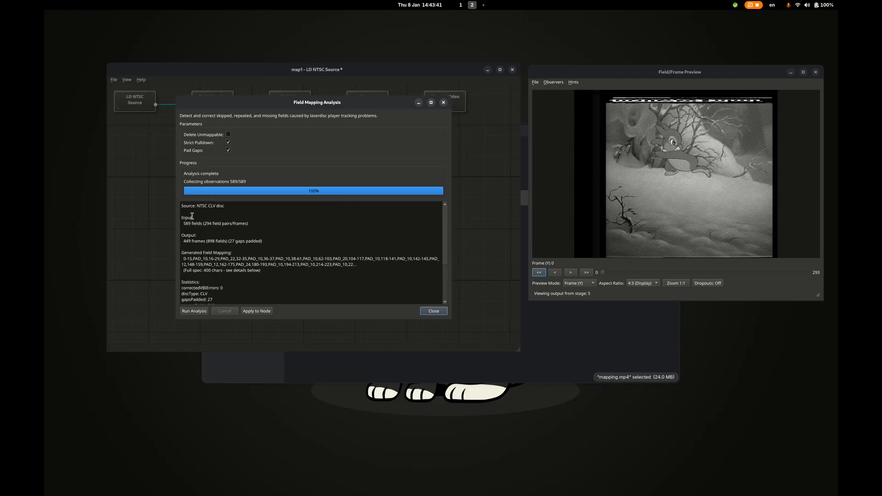
Apply the generated field mapping to the Correct stage, close the analysis, and save the map1 project
click(263, 311)
click(357, 227)
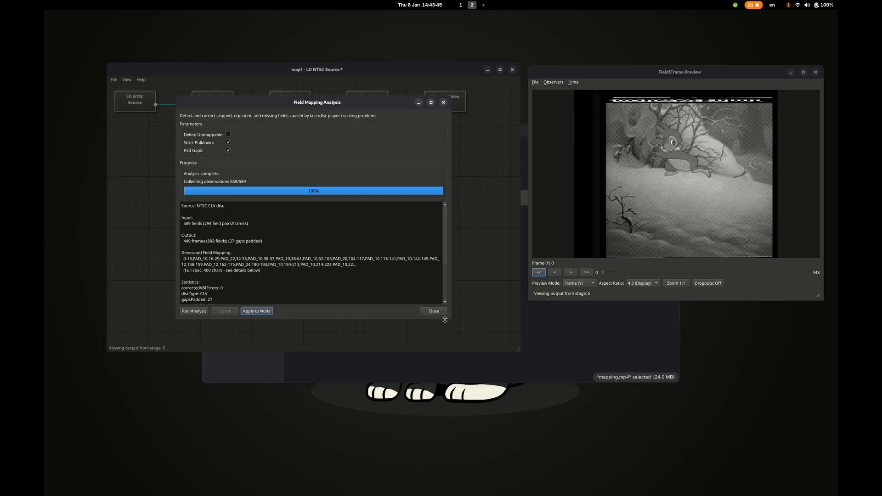
click(434, 311)
click(114, 79)
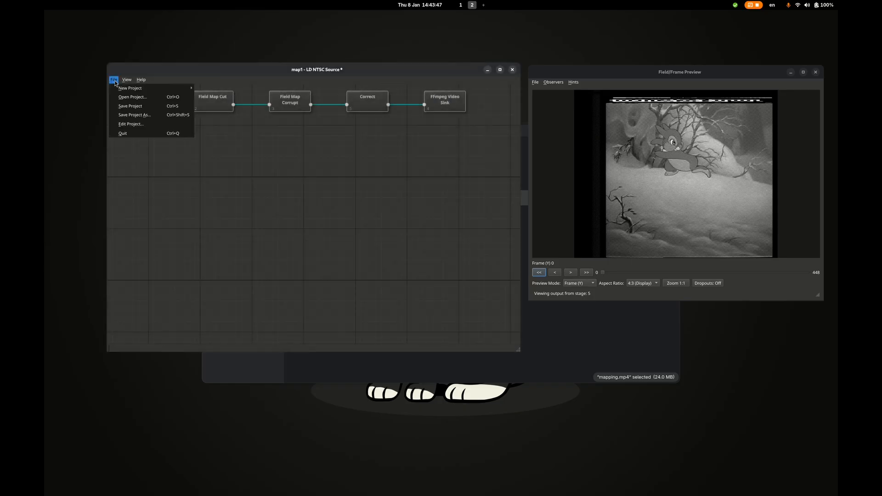
click(144, 108)
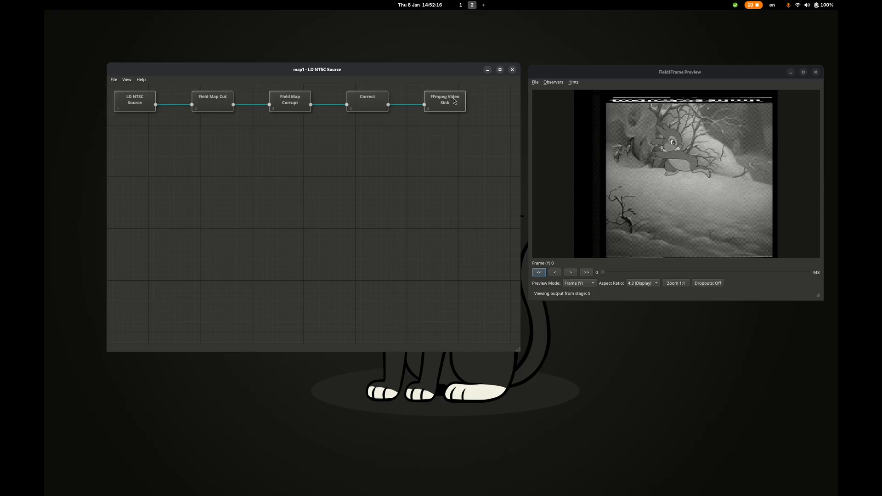
Trigger the FFmpeg Video Sink to re-export the corrected sequence, and play mapping.mp4 from tmp/video_out in VLC
right_click(453, 101)
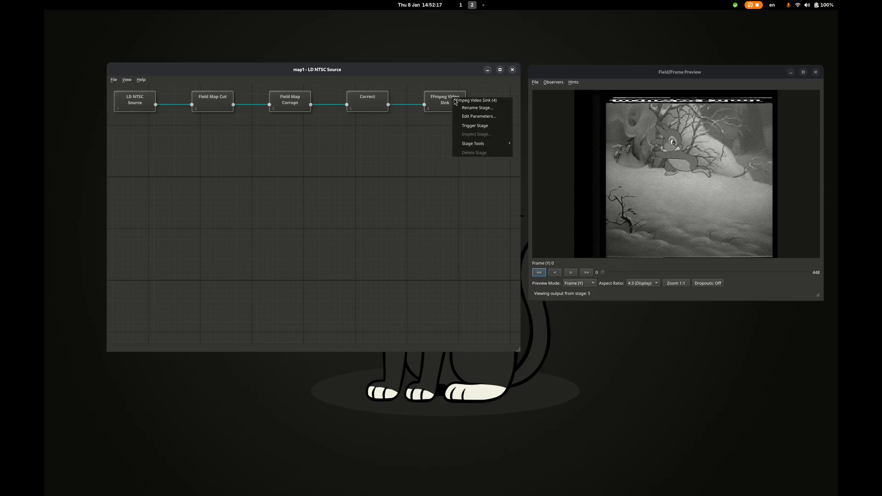
click(466, 127)
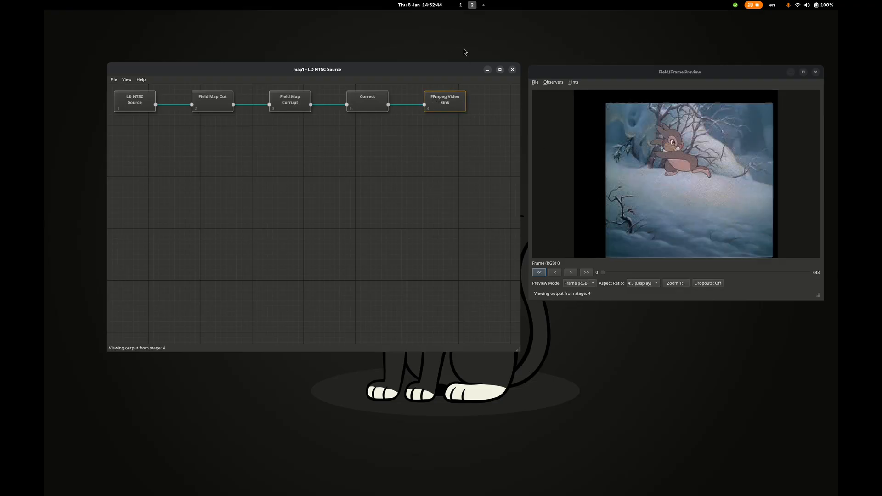
click(474, 7)
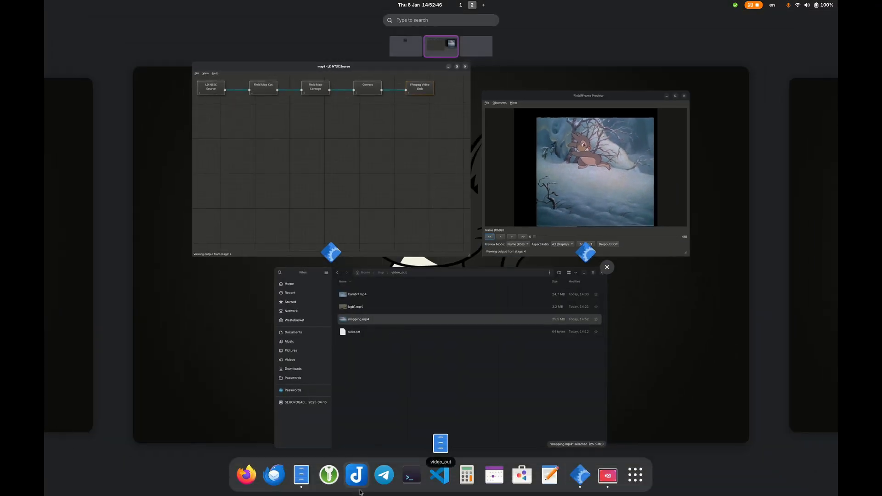
click(415, 372)
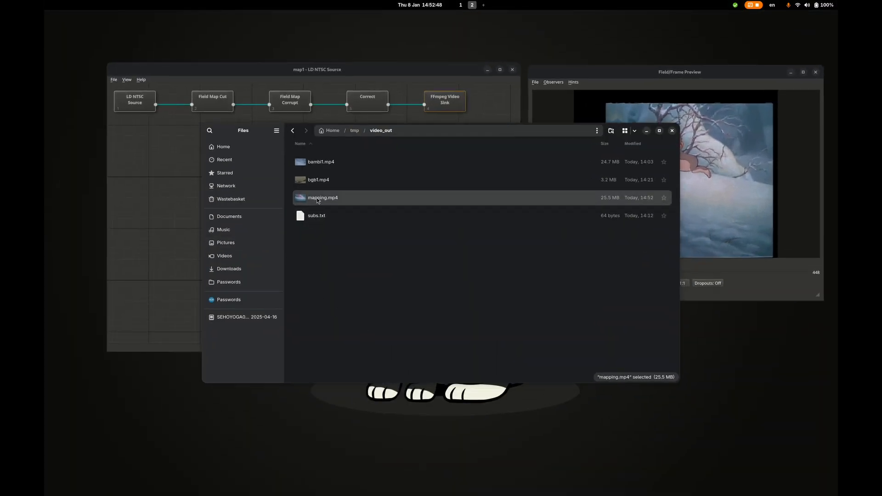
double_click(317, 198)
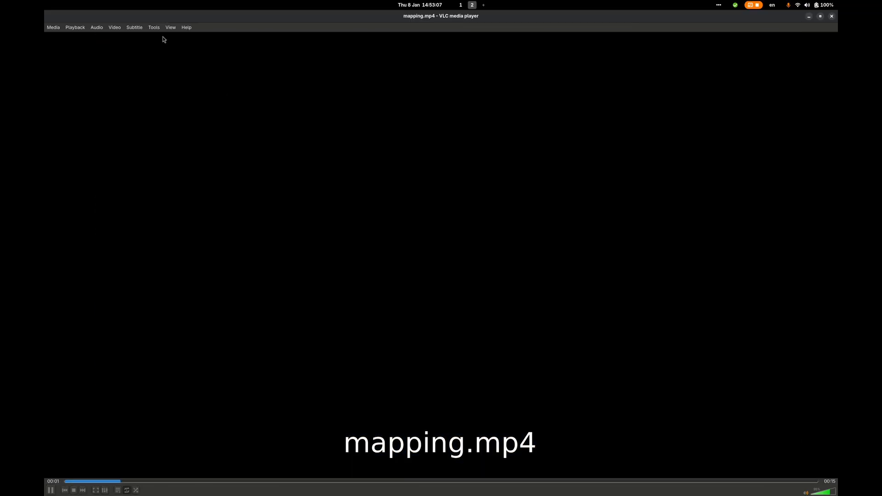
Watch mapping.mp4 with subtitle Track 1 enabled, and close VLC and the file manager
click(156, 28)
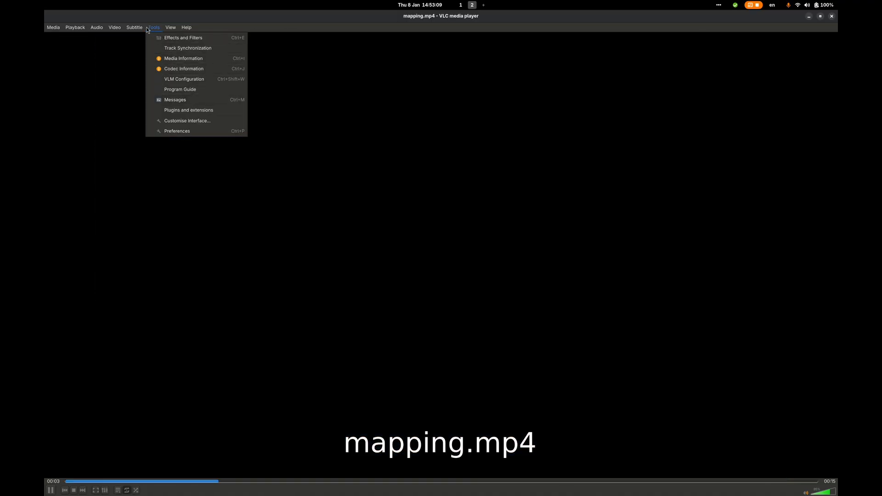
mouse_move(140, 27)
mouse_move(152, 48)
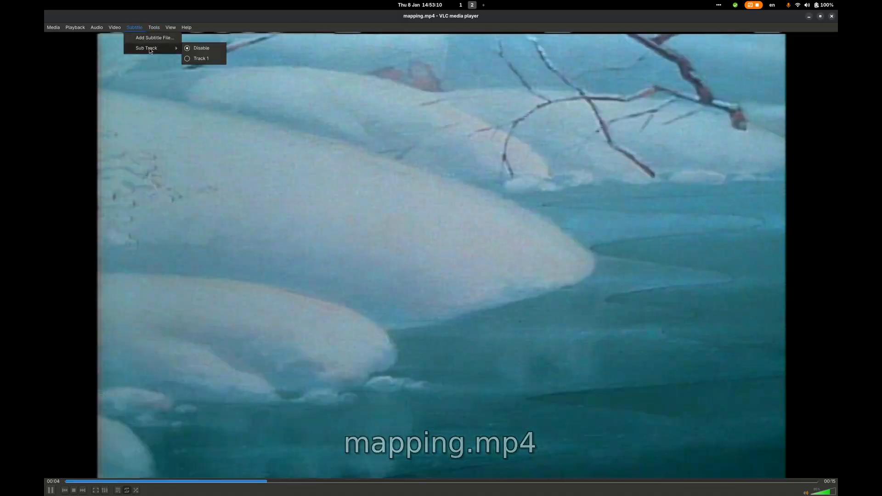
click(192, 60)
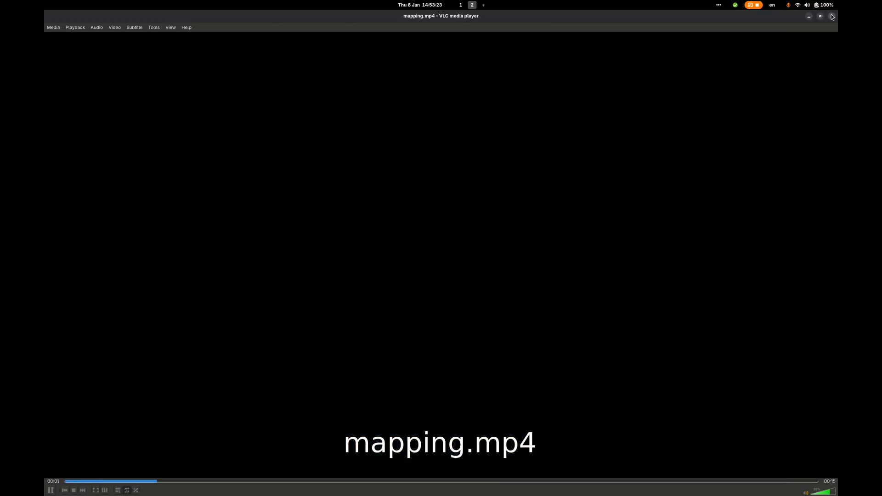
click(831, 16)
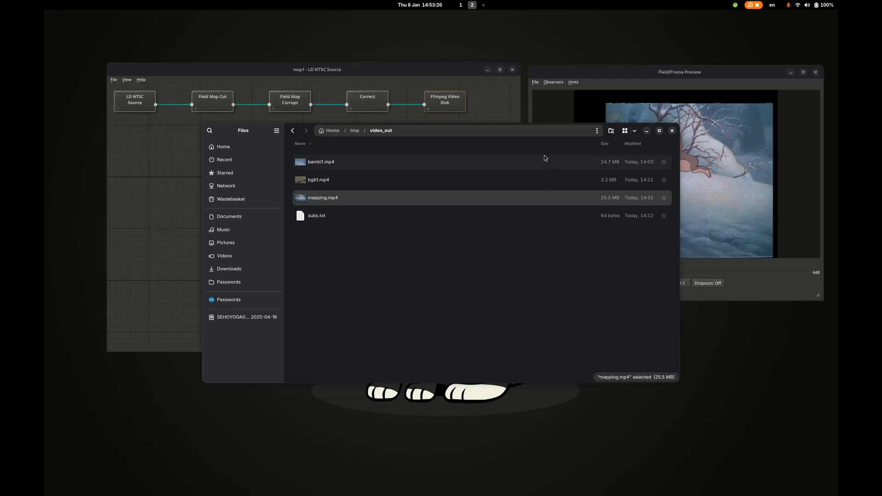
drag(545, 134, 596, 194)
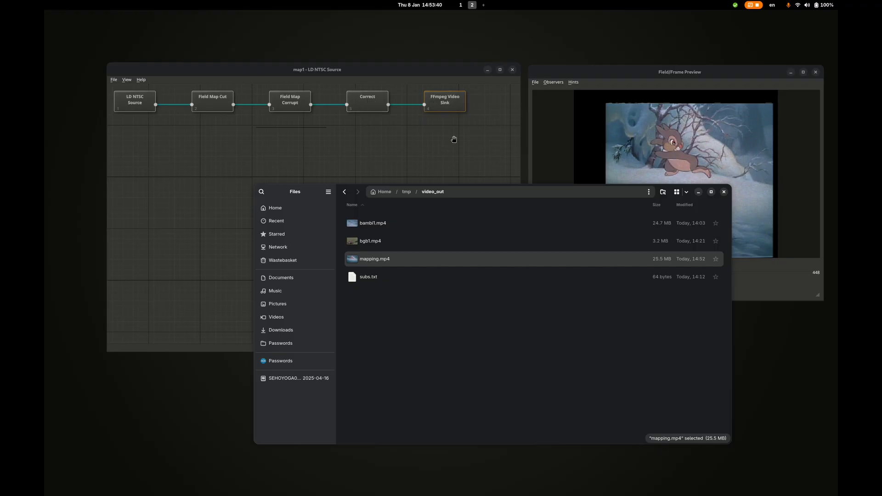
click(723, 193)
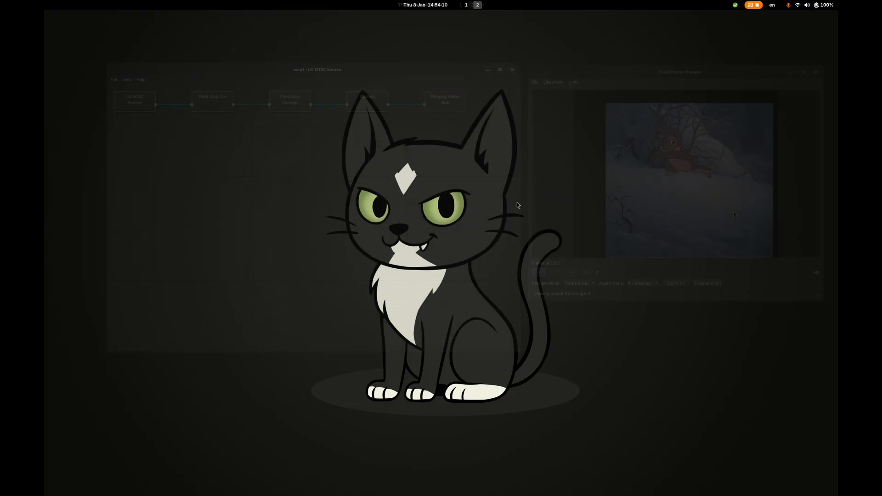
Launch a fresh Orc GUI session, move its window towards the upper-left of the desktop, and make it taller
key(super)
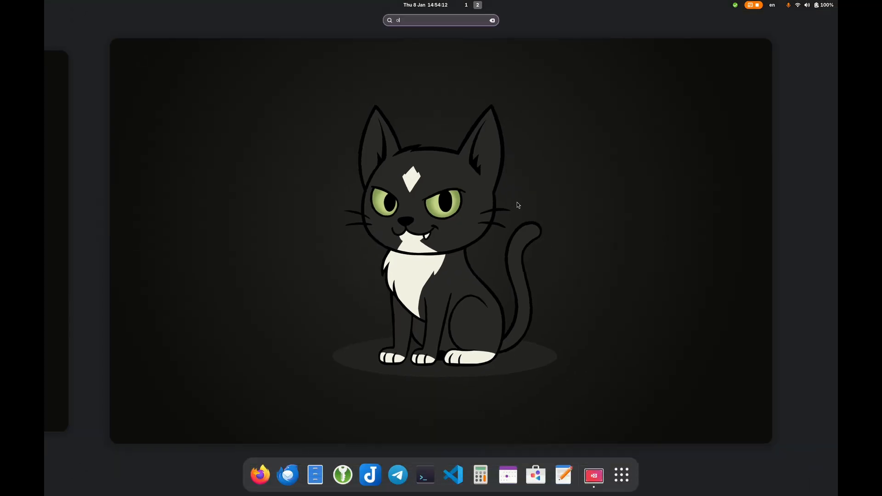
text(orc)
key(Return)
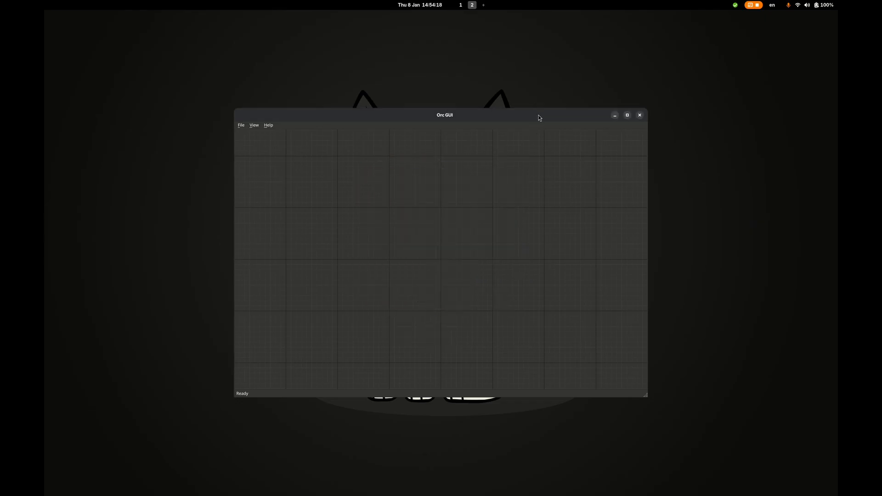
drag(538, 118, 403, 51)
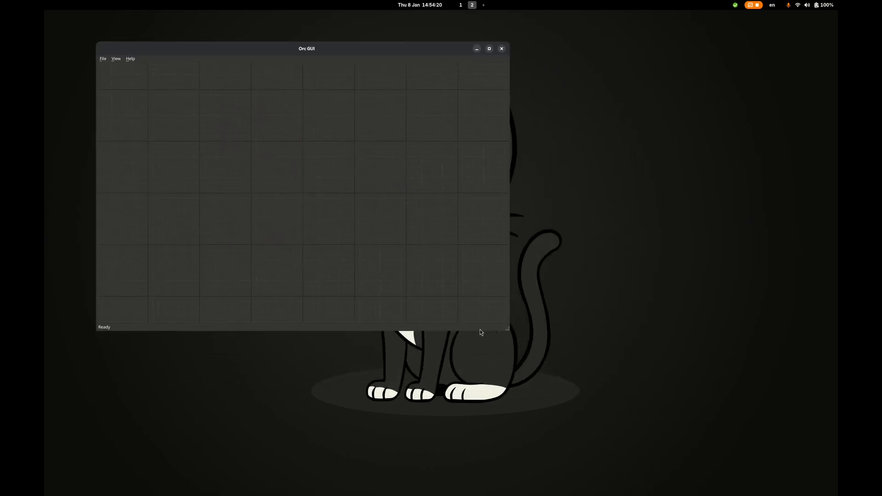
drag(479, 329, 469, 402)
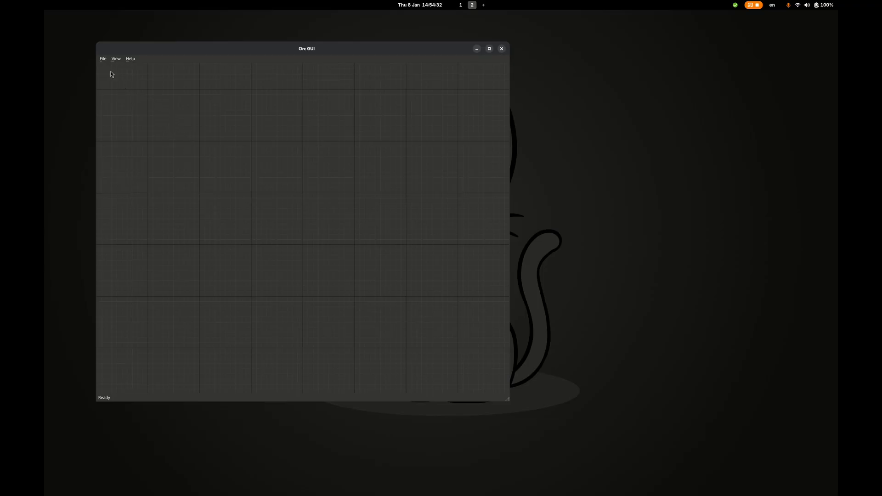
Create a new PAL project named un1 in the Orc Projects folder
click(104, 60)
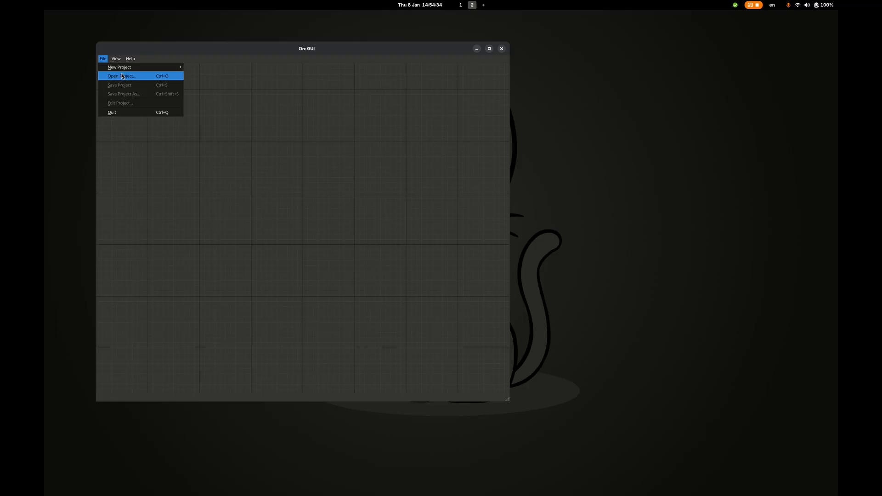
mouse_move(136, 69)
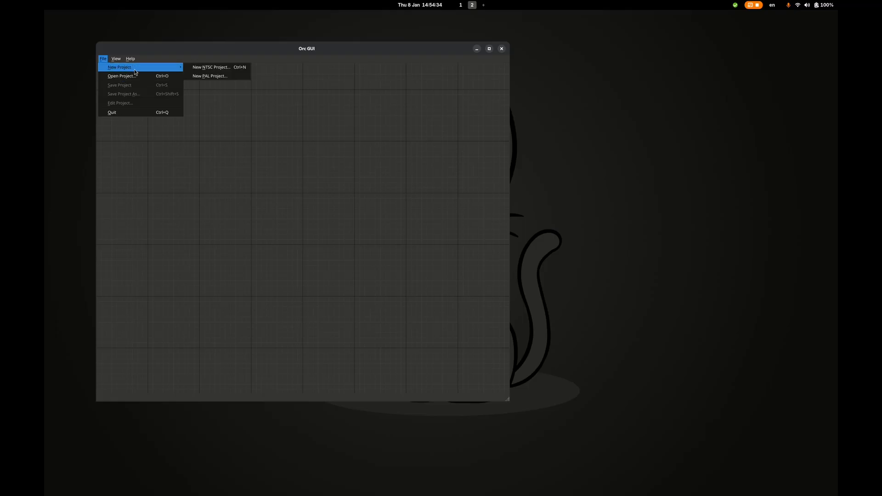
click(205, 77)
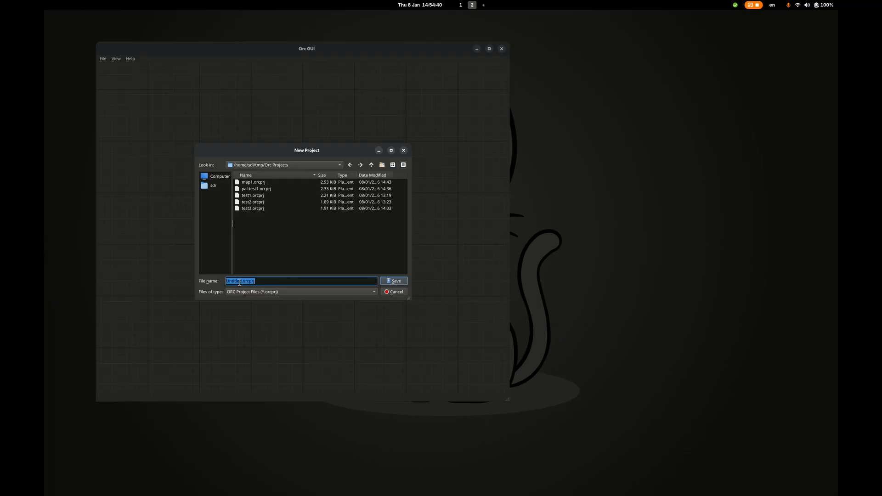
double_click(240, 283)
text(un1)
key(Delete)
key(Return)
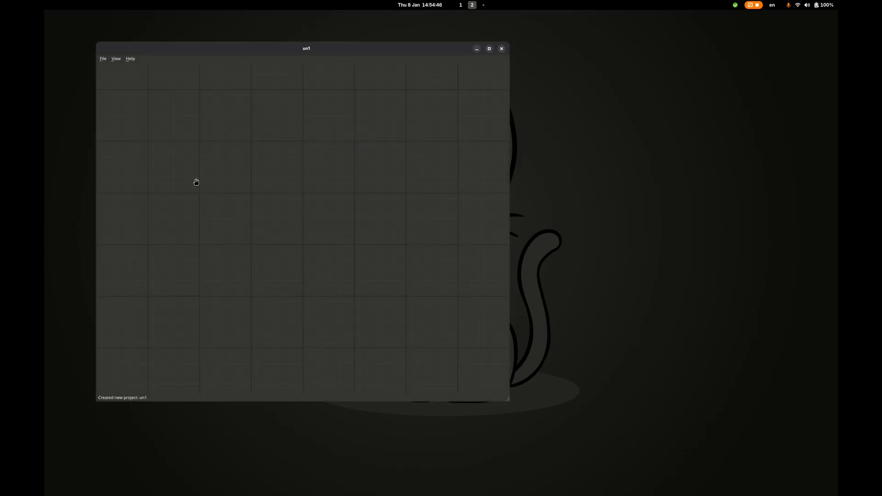
Add an LD PAL Source stage to the empty project graph
right_click(123, 82)
mouse_move(147, 86)
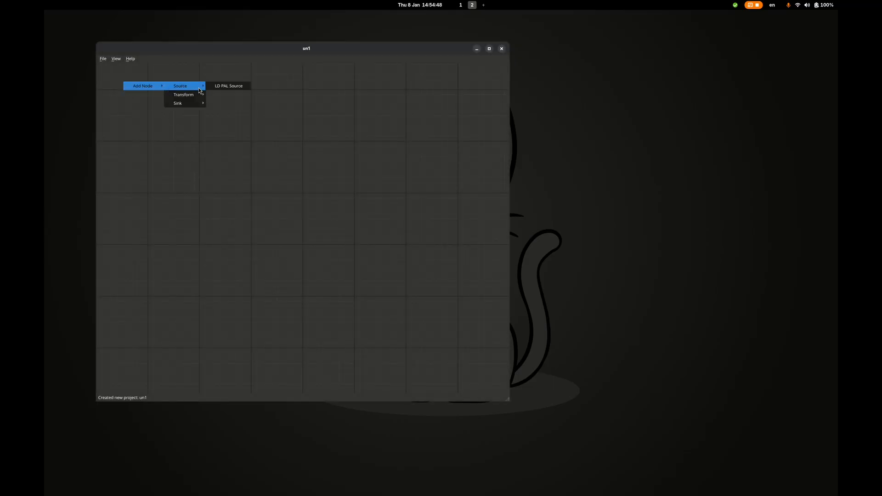
click(221, 86)
Set the LD PAL Source's TBC file to un_and_you1.tbc from tmp/UN-and-You, and place the preview window beside the graph
right_click(140, 92)
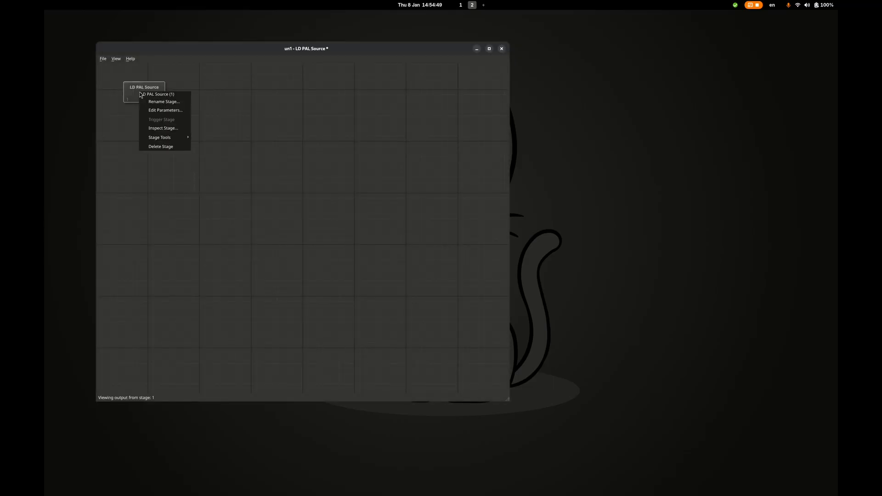
click(168, 110)
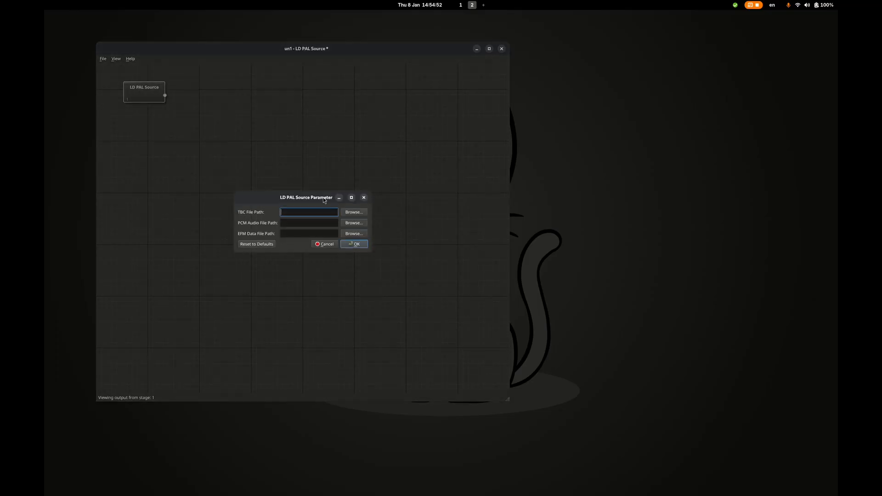
click(358, 215)
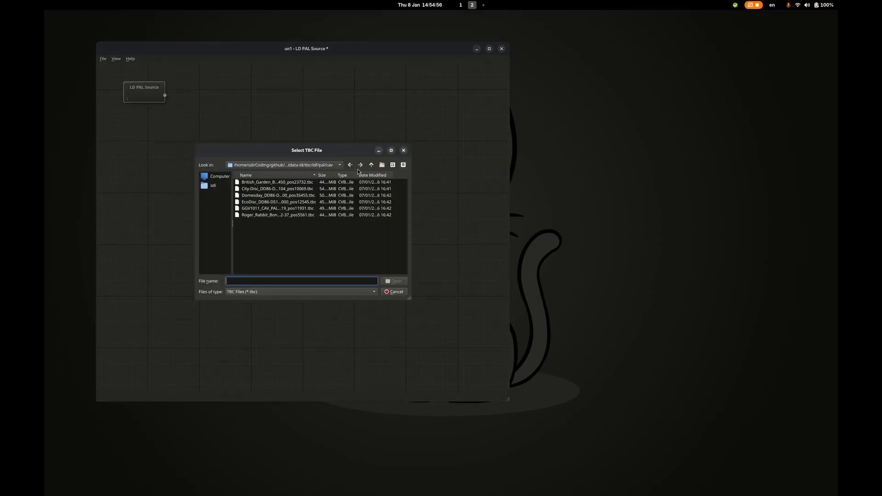
click(372, 165)
click(371, 165)
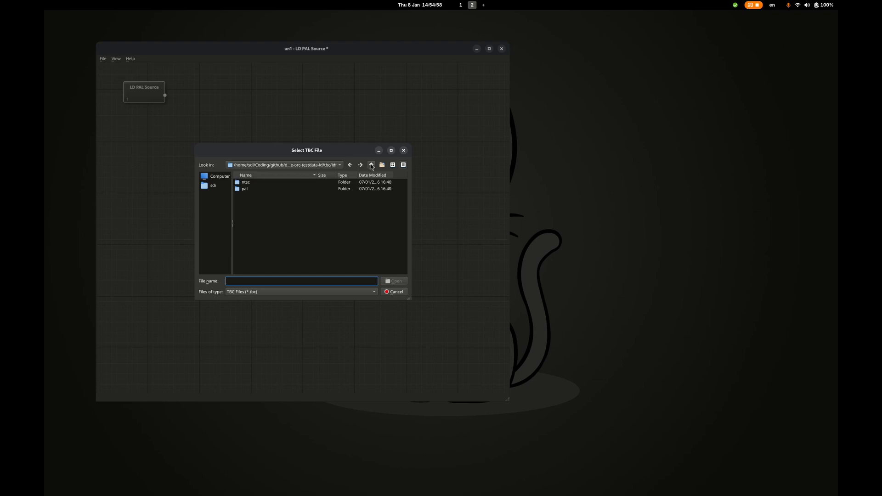
click(213, 186)
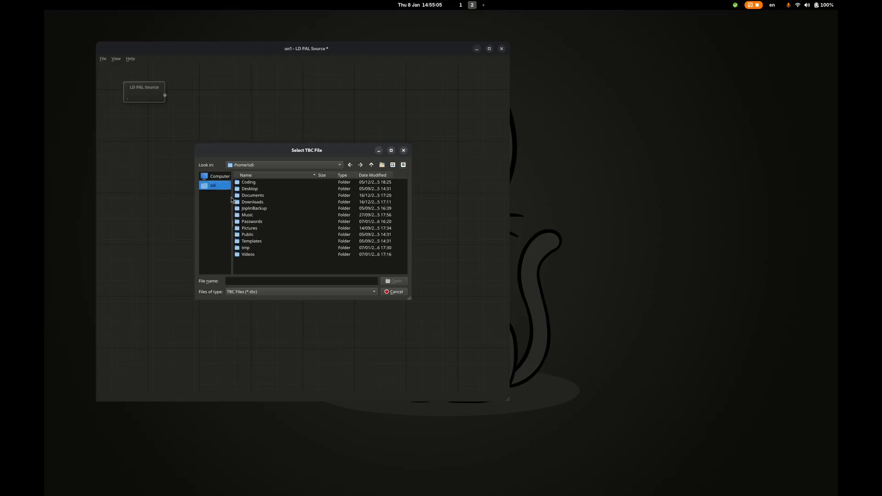
double_click(246, 248)
click(254, 196)
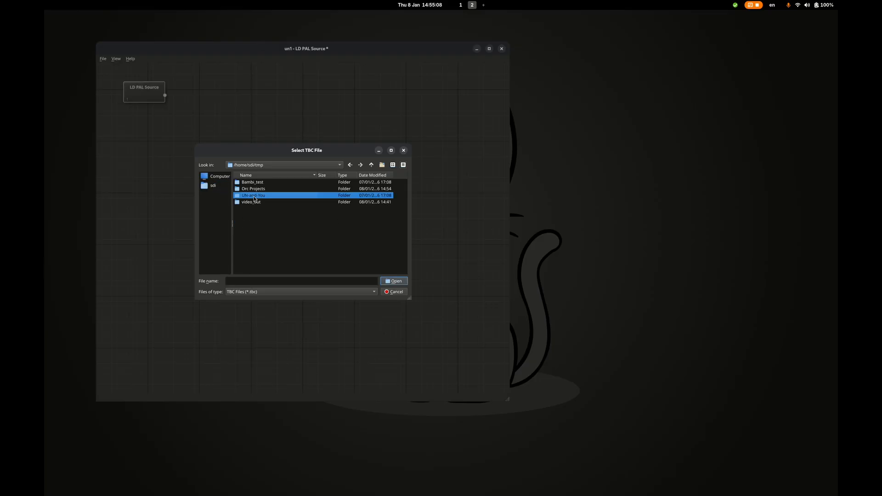
double_click(254, 196)
click(255, 196)
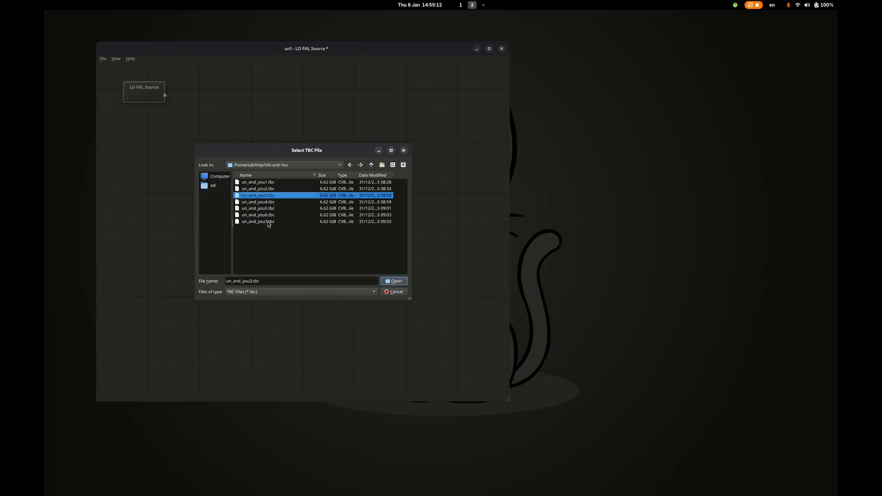
double_click(259, 183)
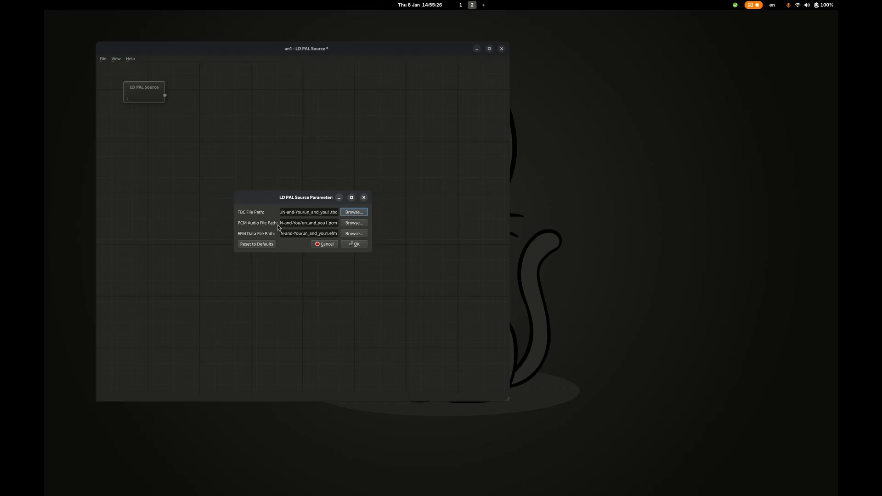
click(354, 245)
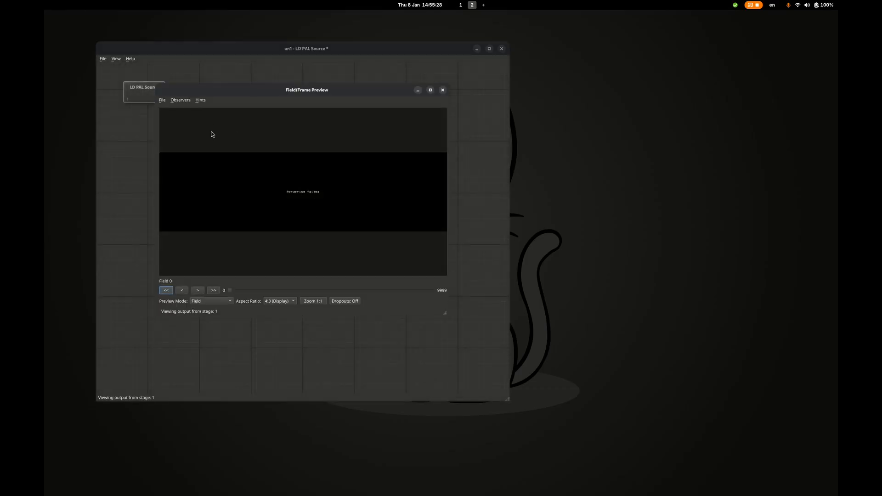
drag(255, 89, 618, 72)
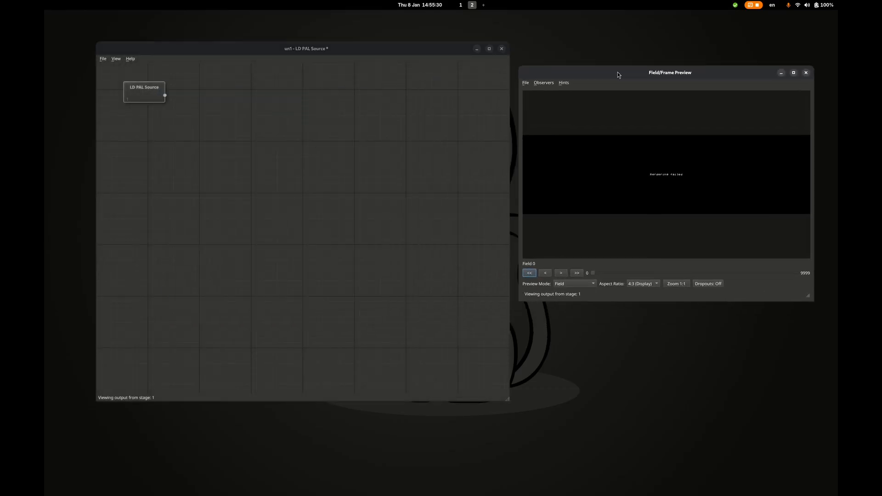
Rename the existing LD PAL Source stage to LD PAL Source 1
right_click(148, 96)
click(167, 112)
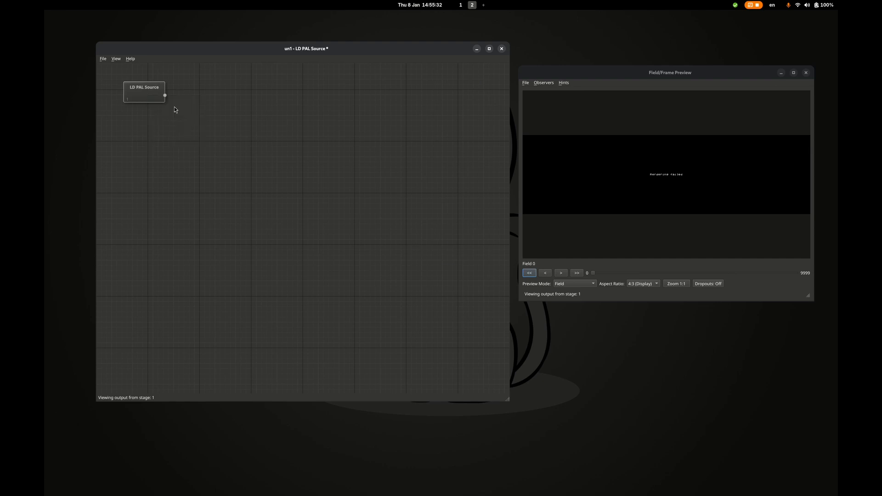
click(462, 259)
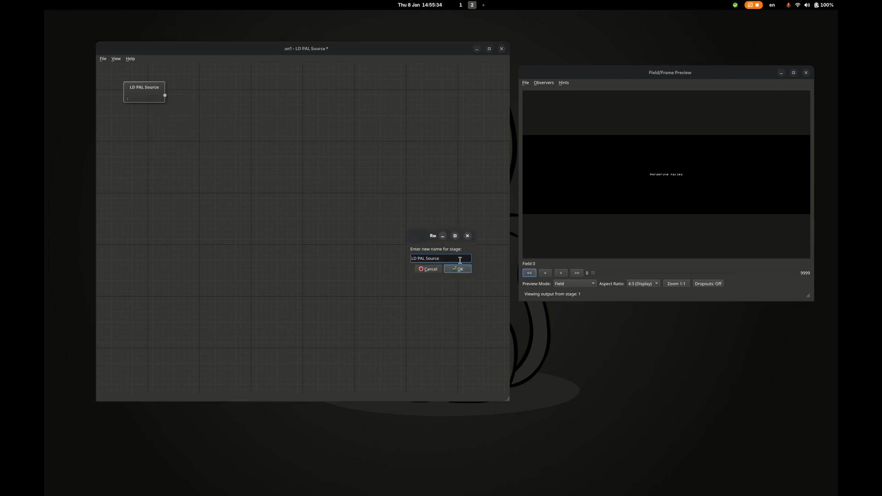
text(1)
key(Return)
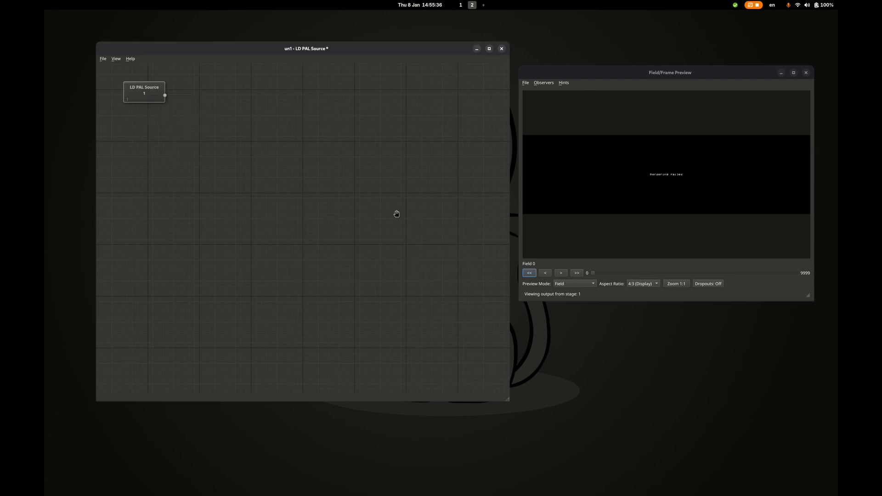
Add a second LD PAL Source stage below LD PAL Source 1
right_click(137, 129)
mouse_move(166, 133)
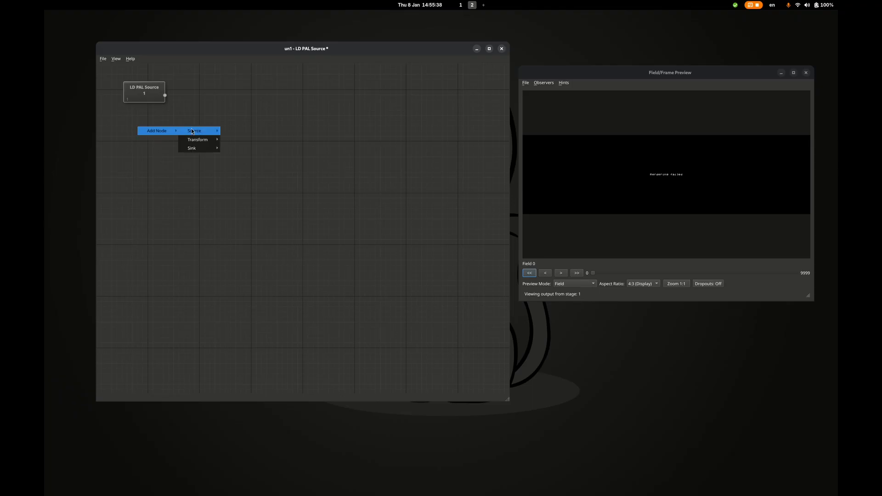
click(235, 131)
Choose the TBC file in the second source's parameters and rename the stage LD PAL Source 2
right_click(160, 139)
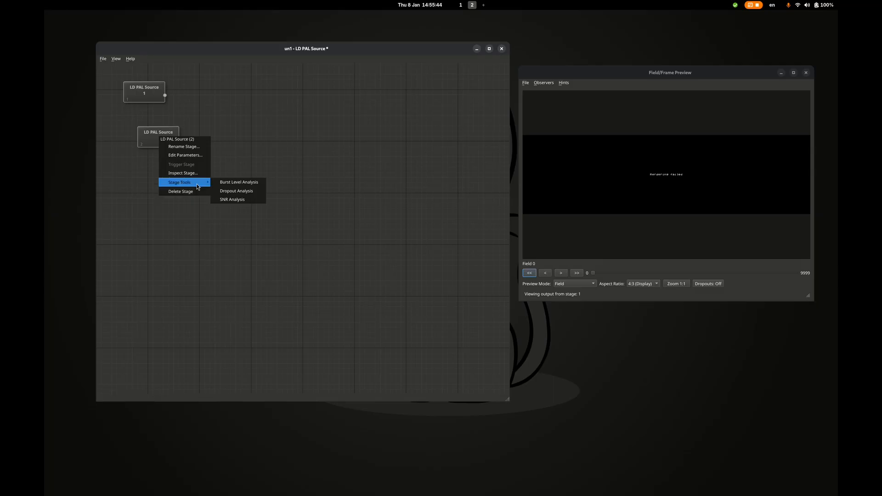
click(192, 156)
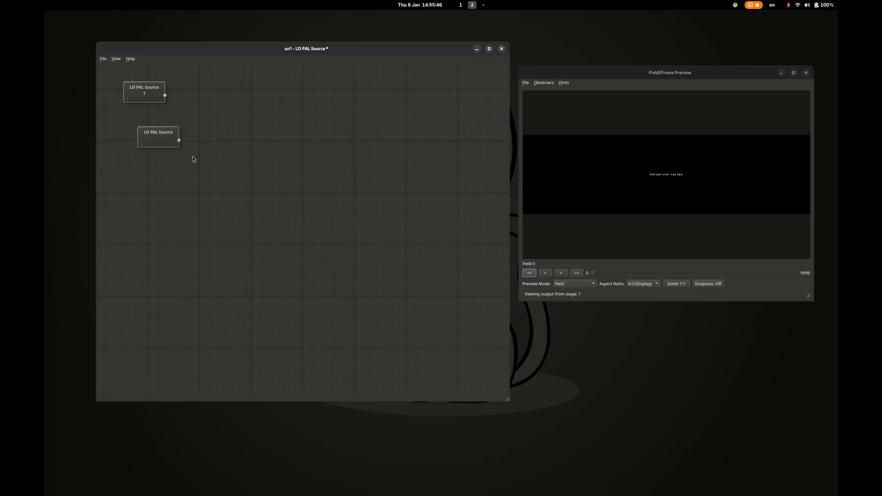
click(352, 212)
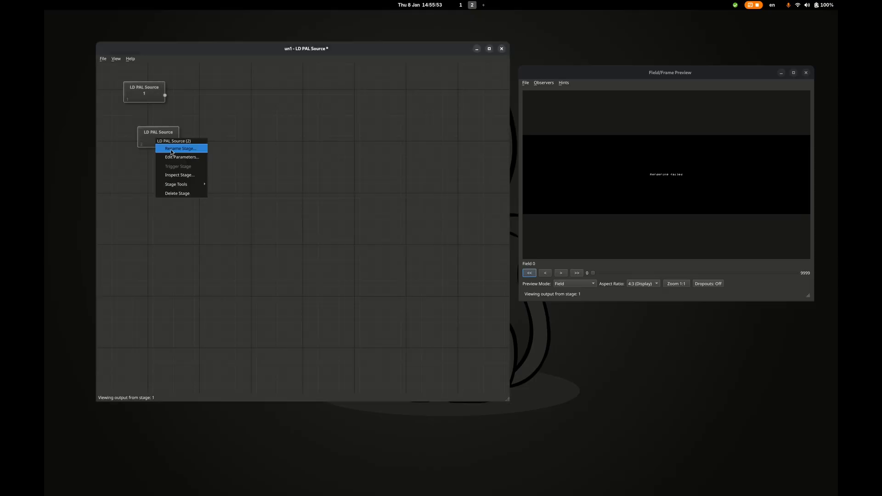
click(182, 146)
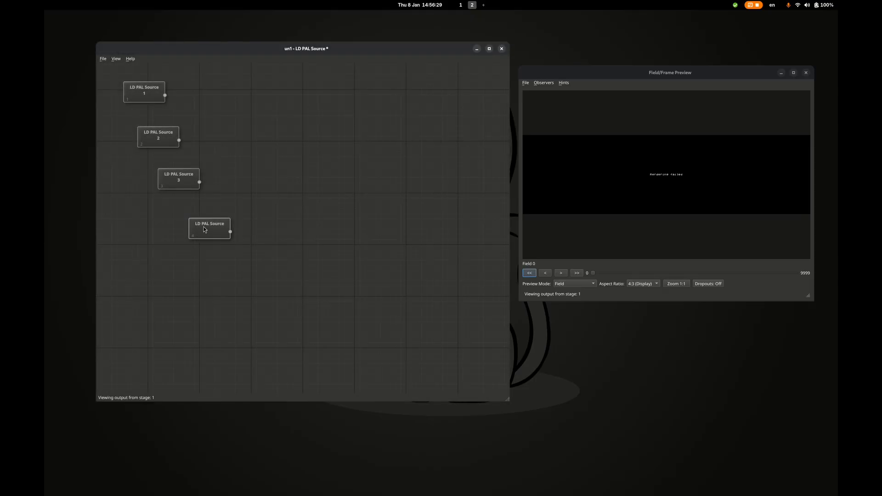
Add a fifth source stage named LD PAL Source 5 and arrange the DAG to grid
click(311, 272)
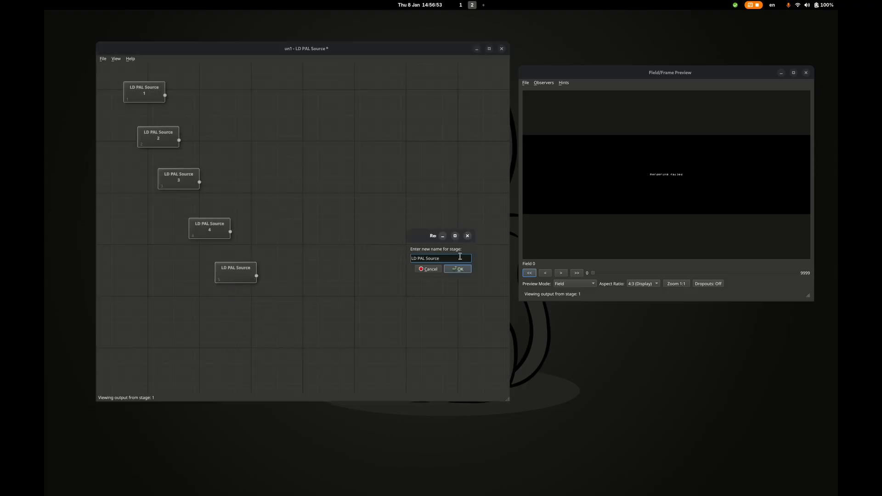
key(Return)
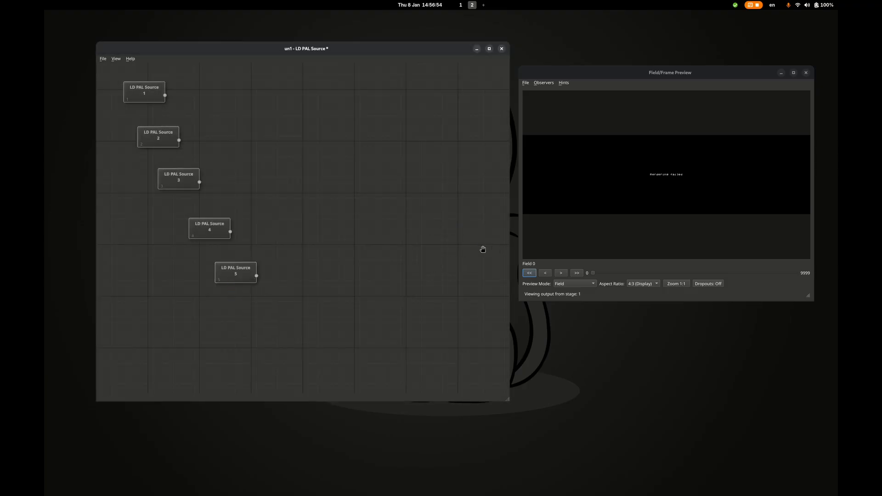
click(116, 59)
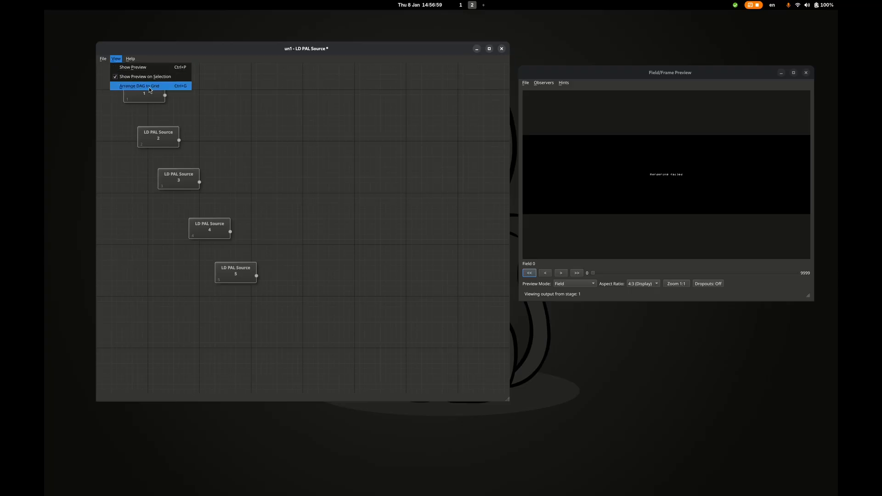
click(150, 87)
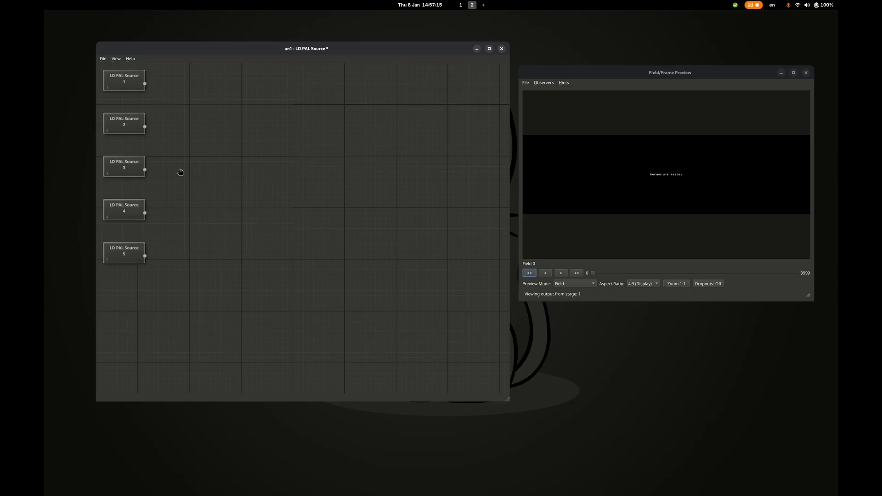
Add five Field Map transform stages in a descending column beside the sources, one for each LD PAL Source
right_click(180, 79)
mouse_move(209, 80)
mouse_move(250, 90)
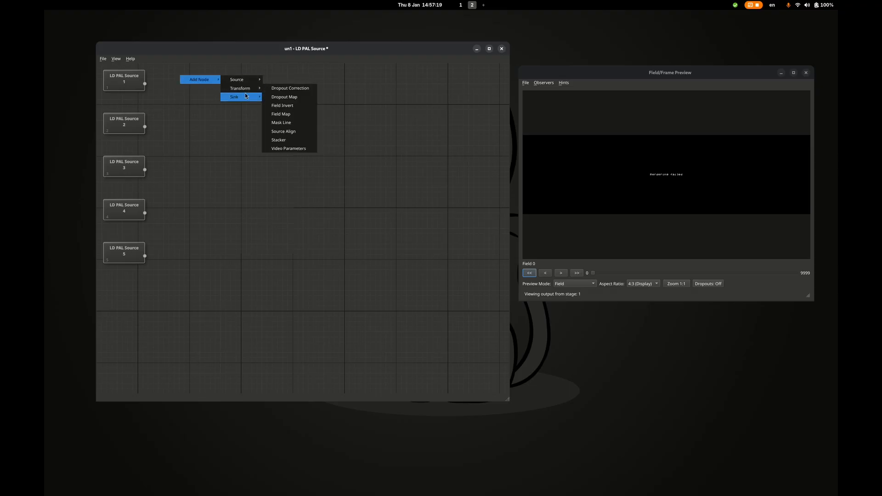
click(291, 113)
right_click(197, 116)
mouse_move(225, 120)
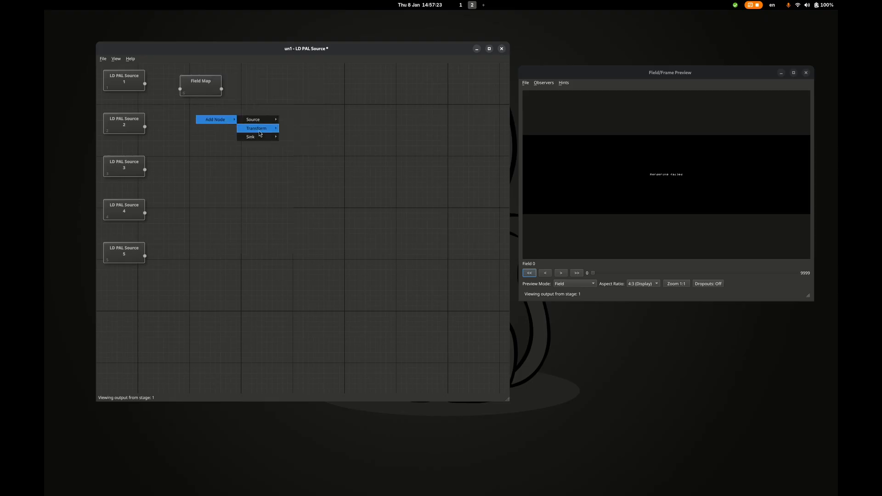
mouse_move(268, 130)
click(297, 154)
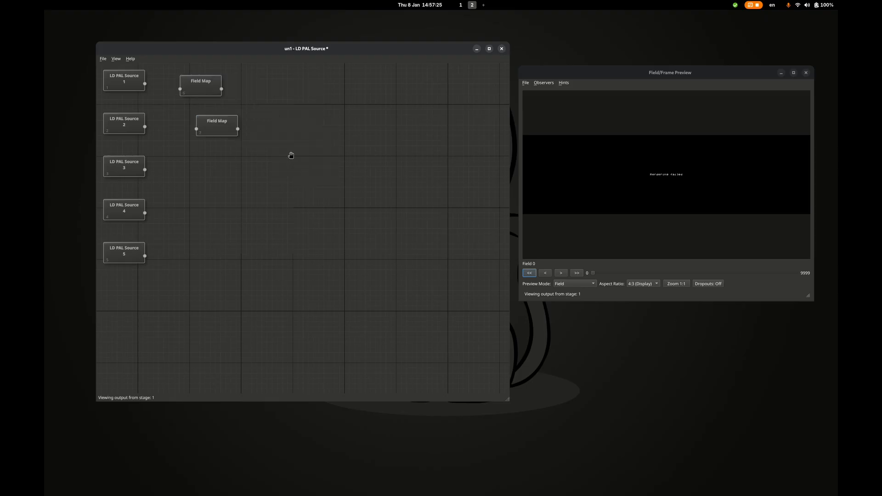
right_click(206, 152)
mouse_move(236, 159)
mouse_move(271, 170)
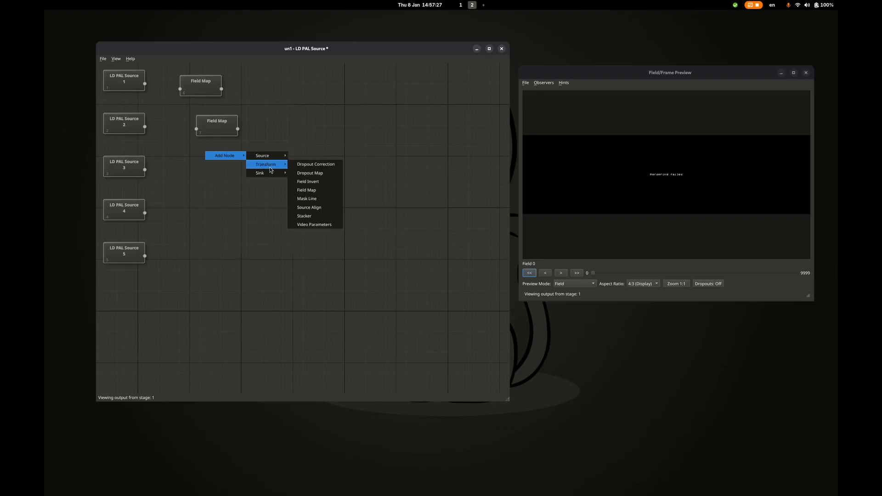
click(304, 189)
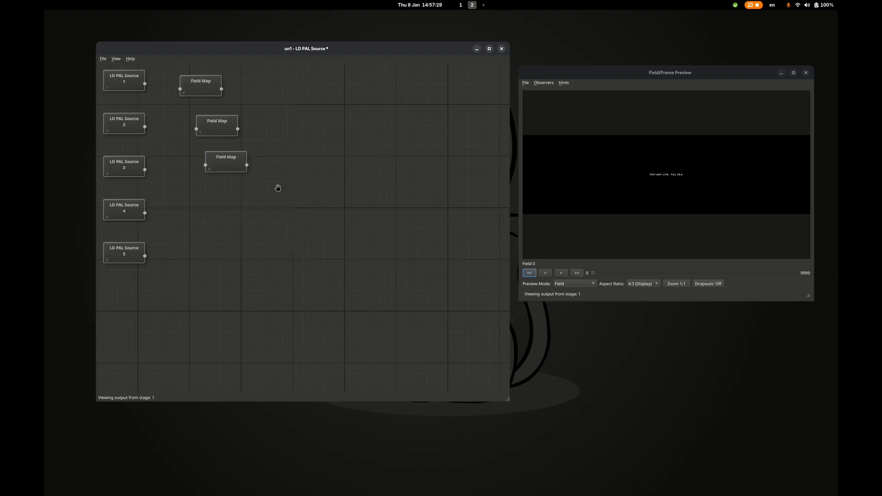
right_click(217, 196)
mouse_move(237, 199)
mouse_move(281, 210)
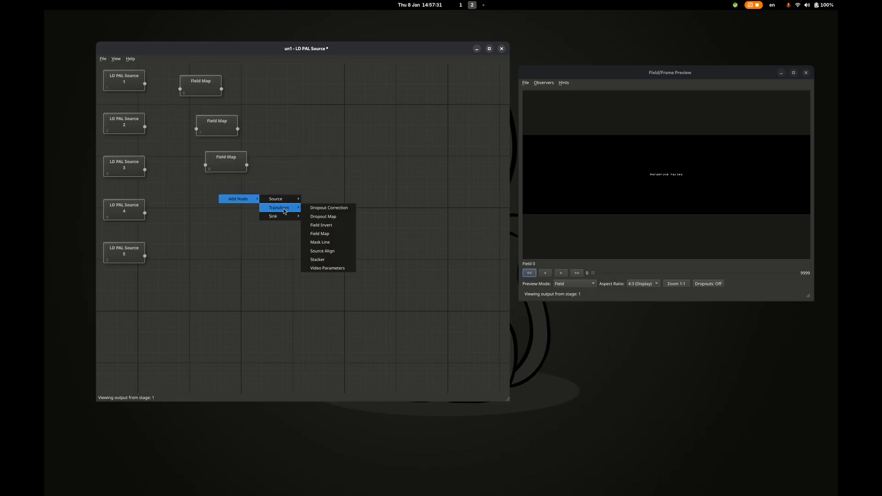
click(306, 234)
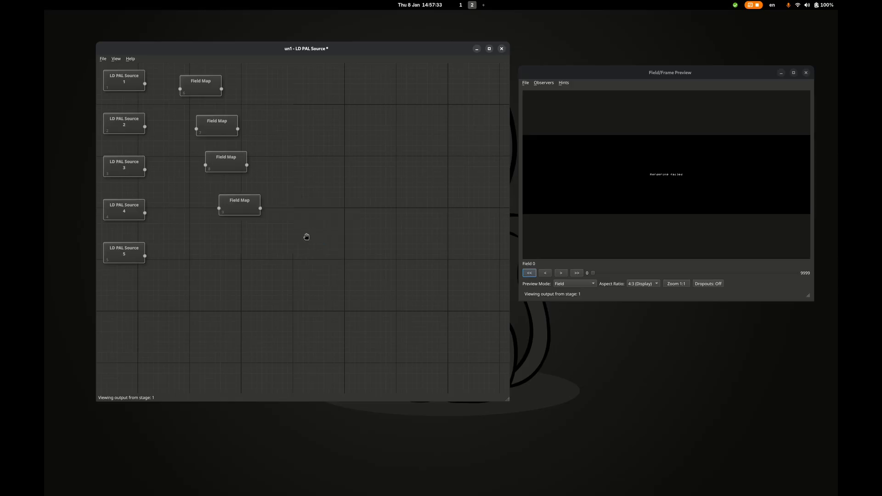
right_click(240, 240)
mouse_move(264, 241)
mouse_move(311, 251)
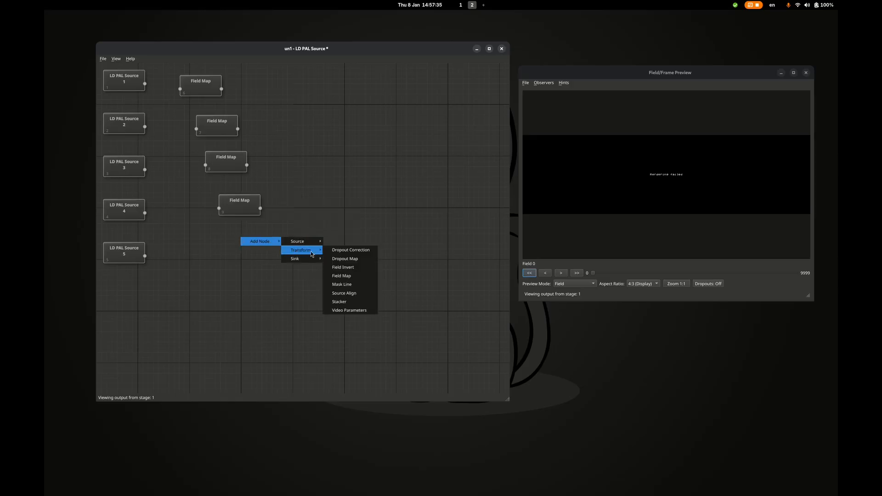
click(355, 276)
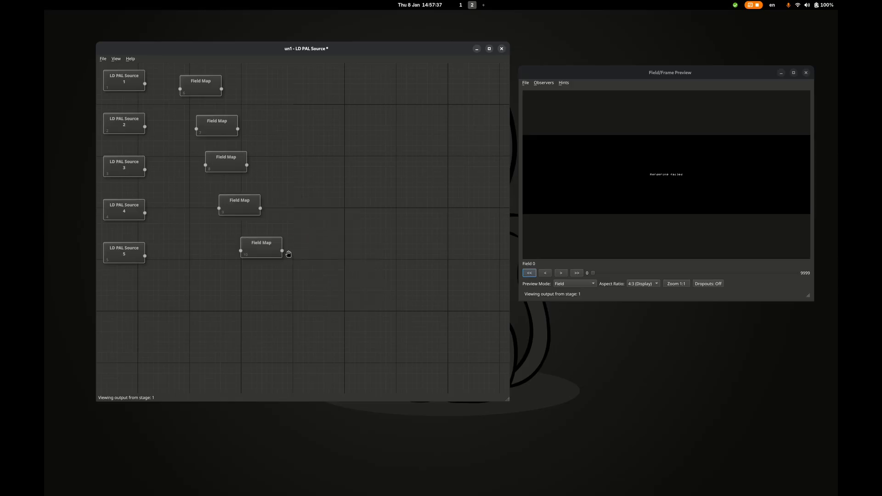
Connect each of the five LD PAL Sources to its neighbouring Field Map and arrange the DAG to grid
drag(145, 84, 180, 89)
drag(145, 126, 196, 129)
drag(144, 170, 206, 165)
drag(145, 214, 219, 209)
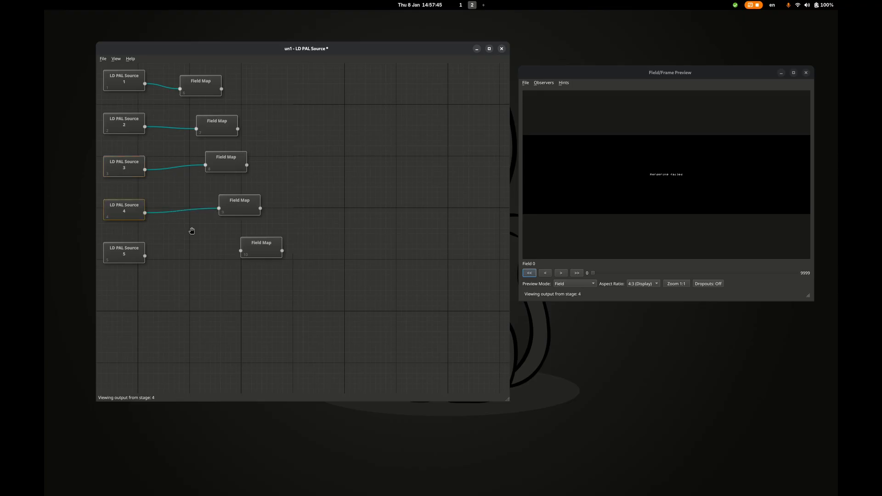
drag(145, 257, 241, 251)
click(116, 59)
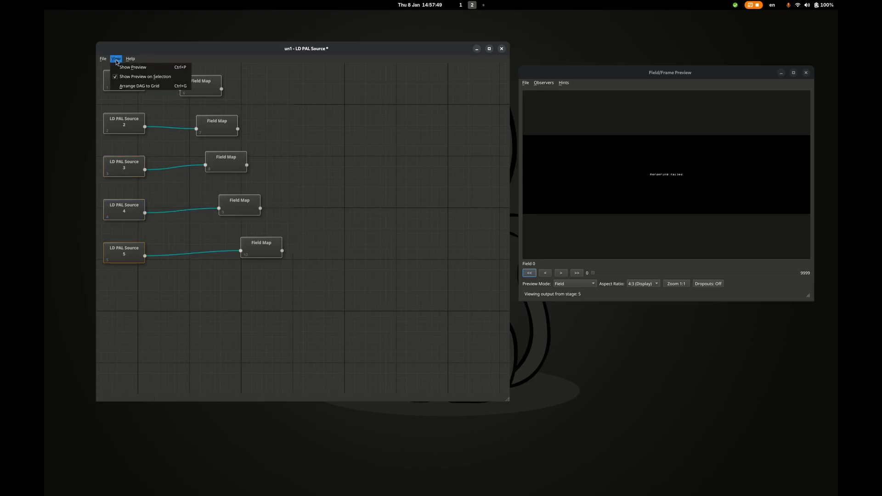
click(131, 85)
Run Field Mapping Analysis on the Field Map fed by LD PAL Source 1 and apply the result to the node
right_click(202, 84)
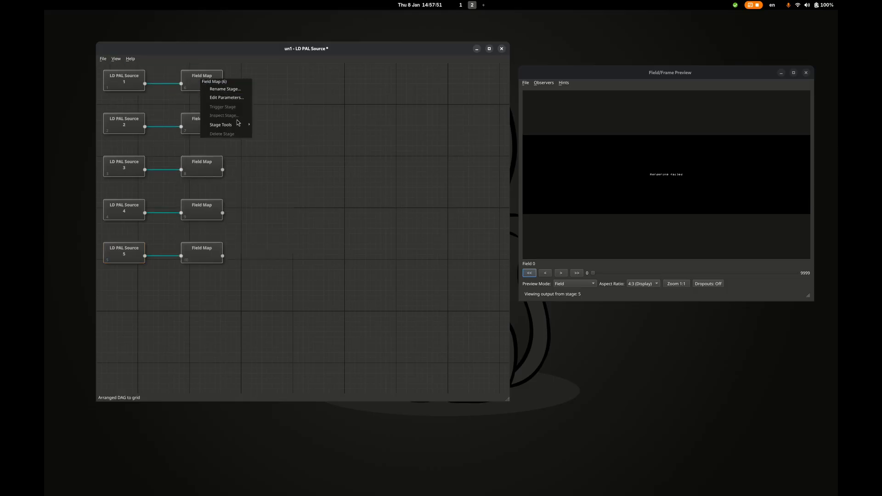
mouse_move(239, 125)
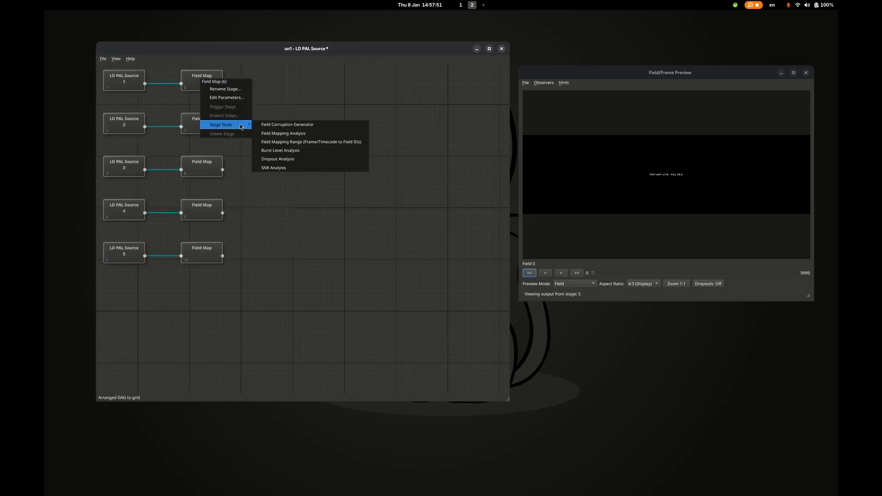
click(295, 134)
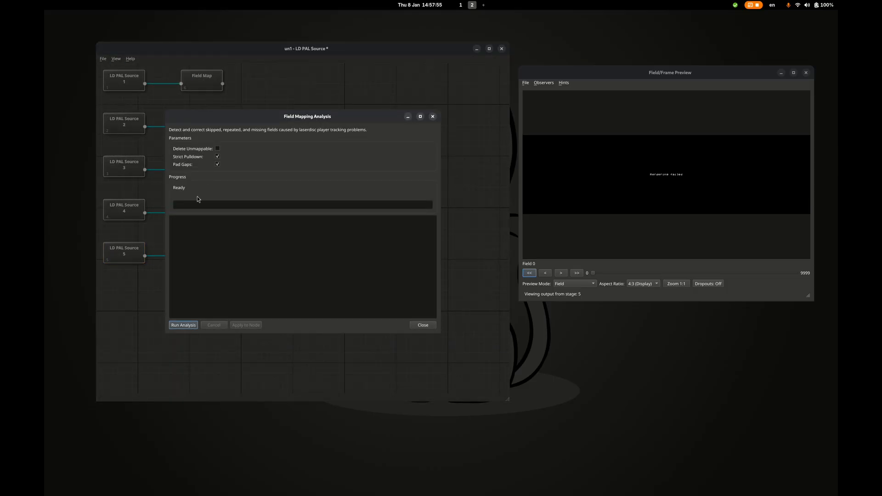
click(187, 326)
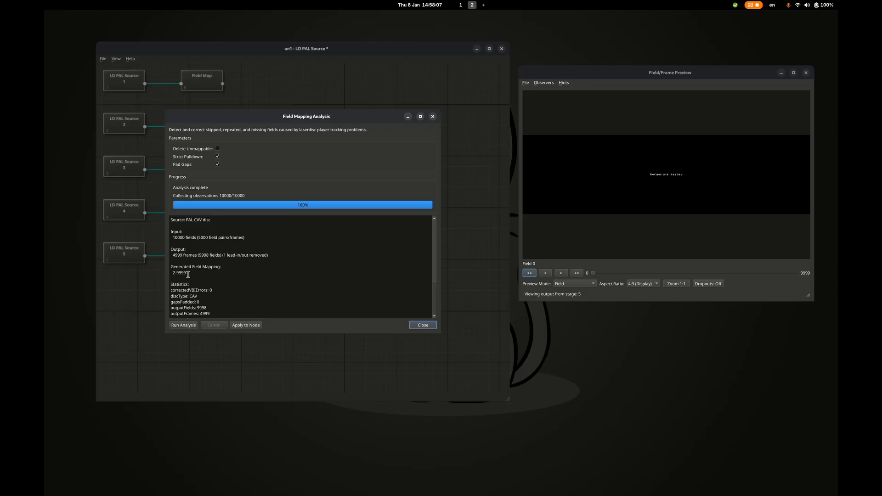
click(253, 326)
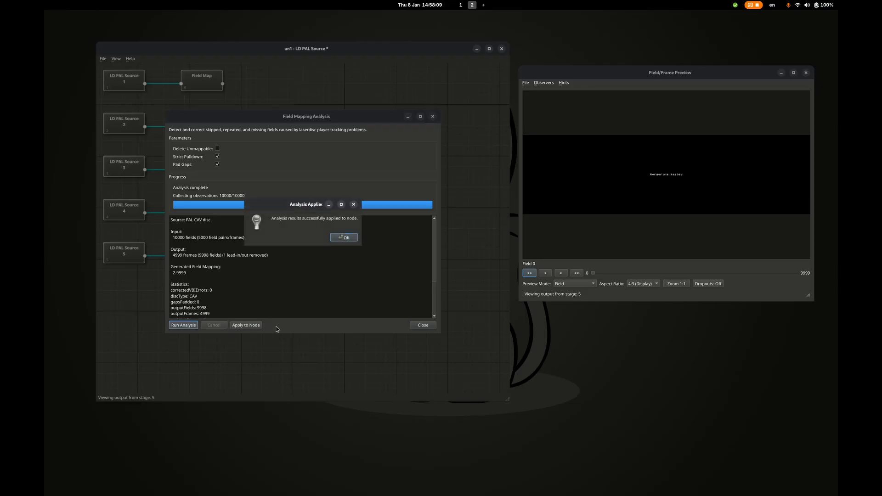
click(345, 238)
click(422, 326)
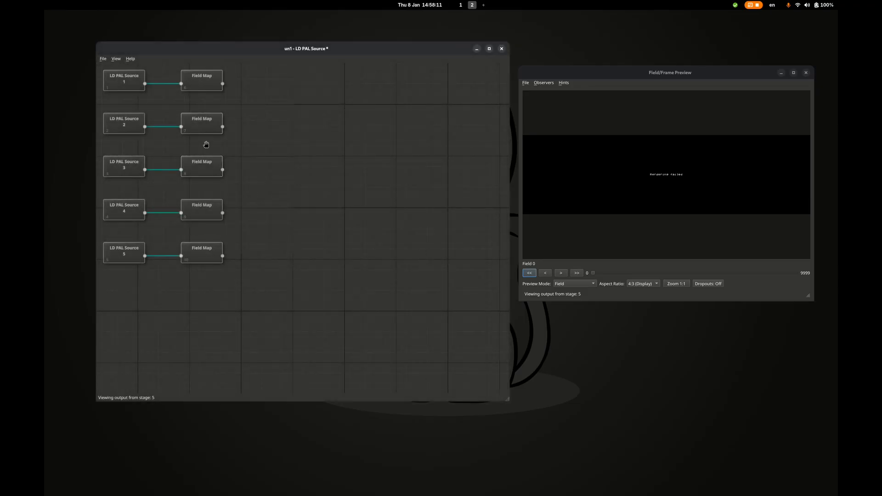
Run Field Mapping Analysis on the Field Map fed by LD PAL Source 2 and apply the result to the node
right_click(196, 131)
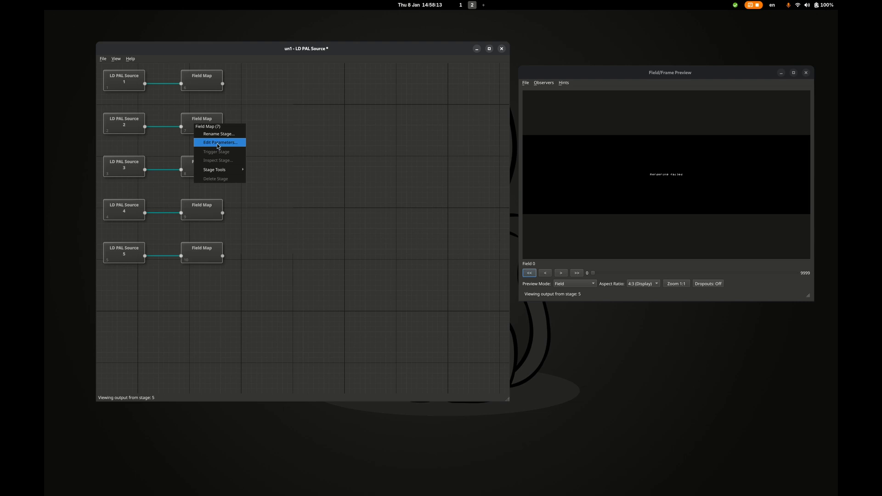
mouse_move(216, 170)
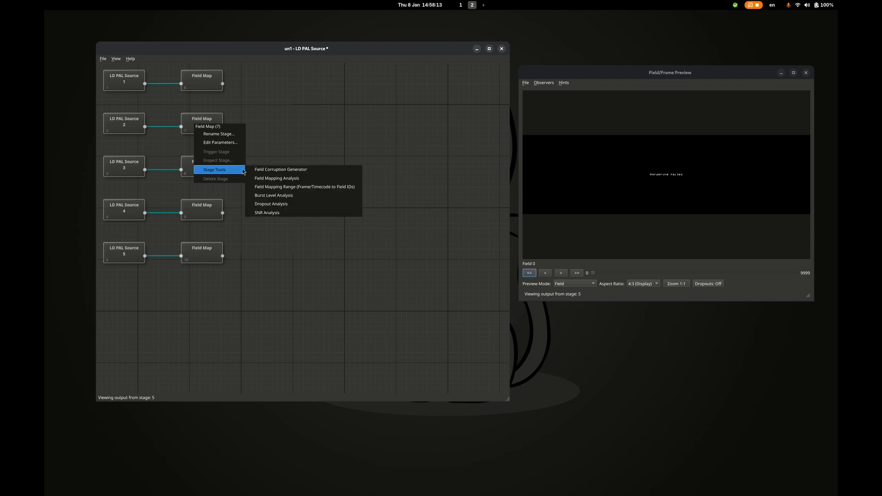
click(281, 180)
click(186, 328)
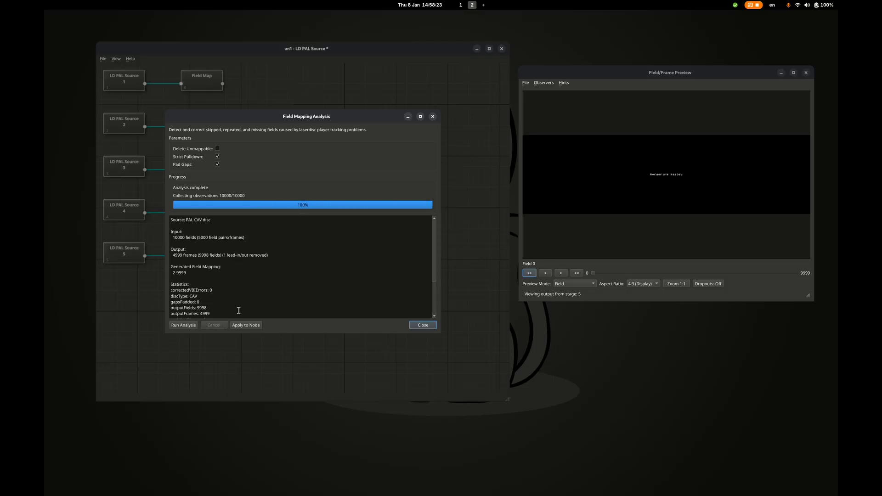
click(246, 325)
click(341, 240)
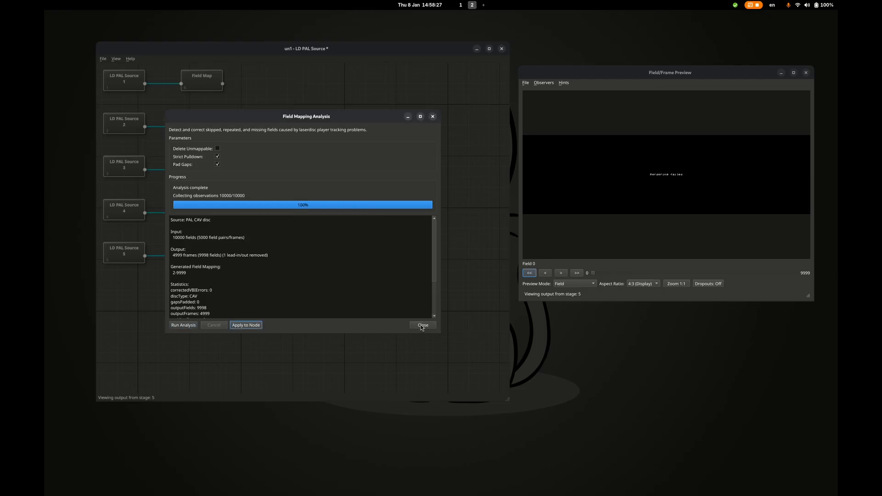
click(421, 325)
Run Field Mapping Analysis on the Field Map fed by LD PAL Source 3 and apply the result to the node
right_click(189, 170)
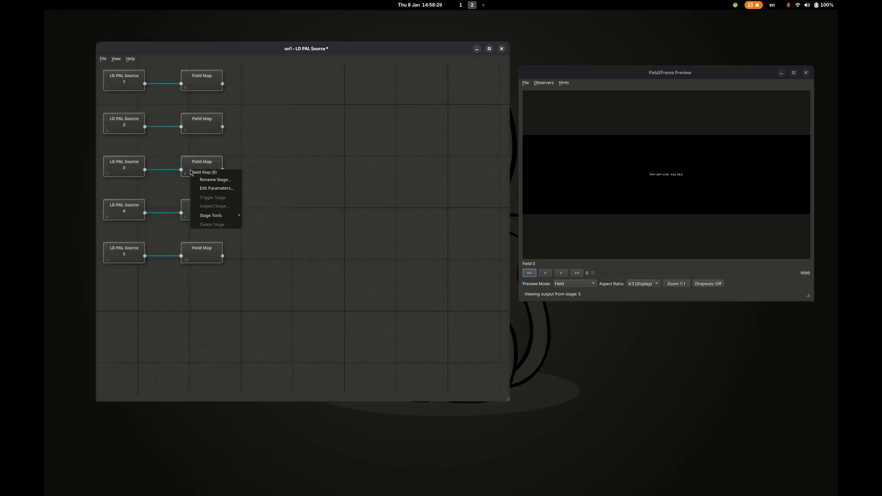
mouse_move(234, 218)
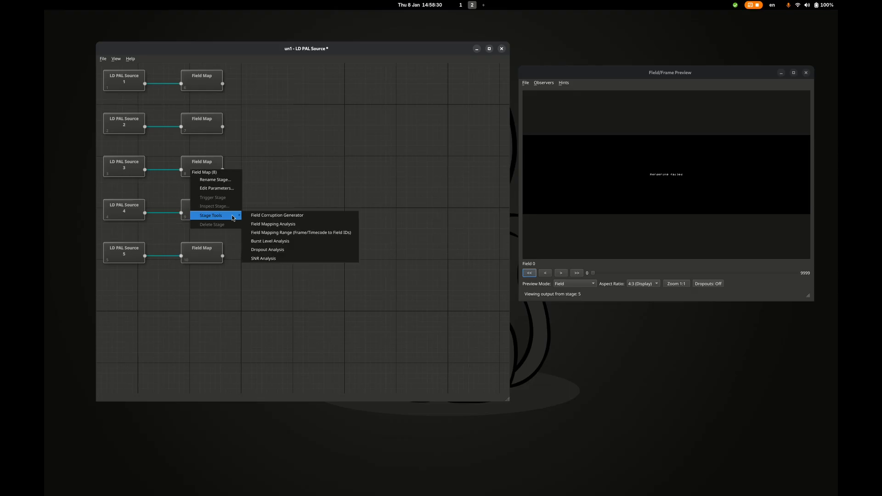
click(274, 224)
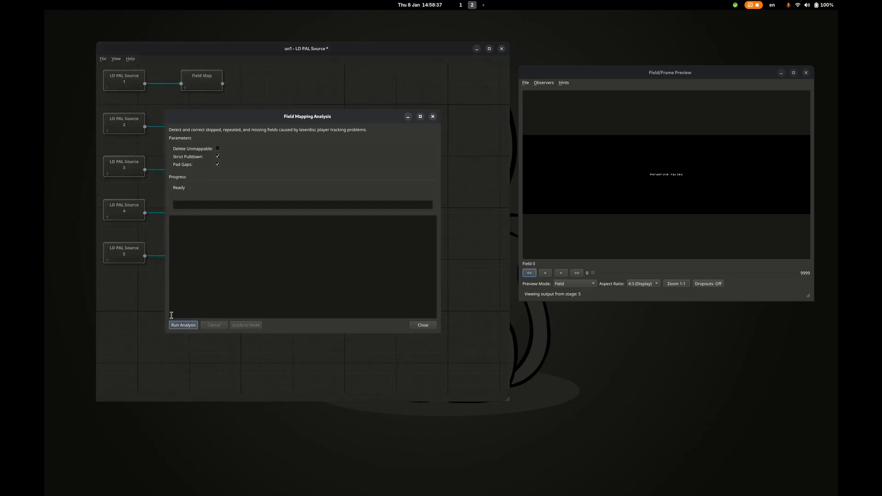
click(183, 326)
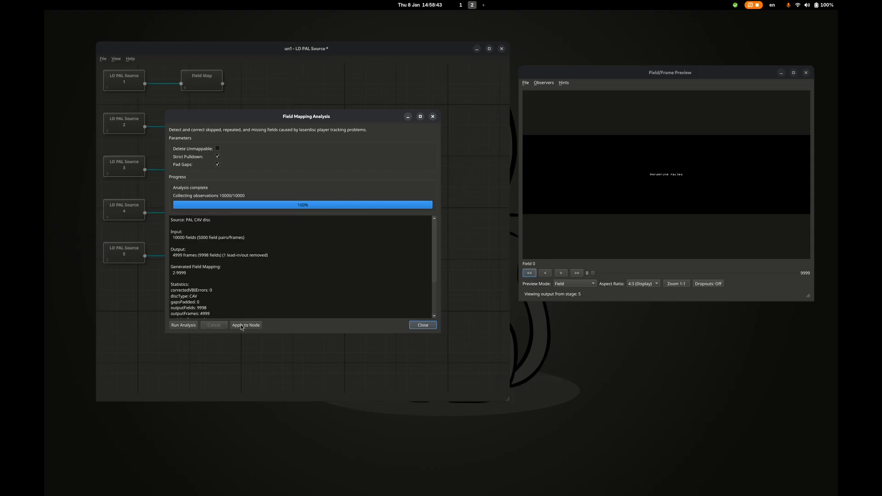
click(241, 325)
click(345, 238)
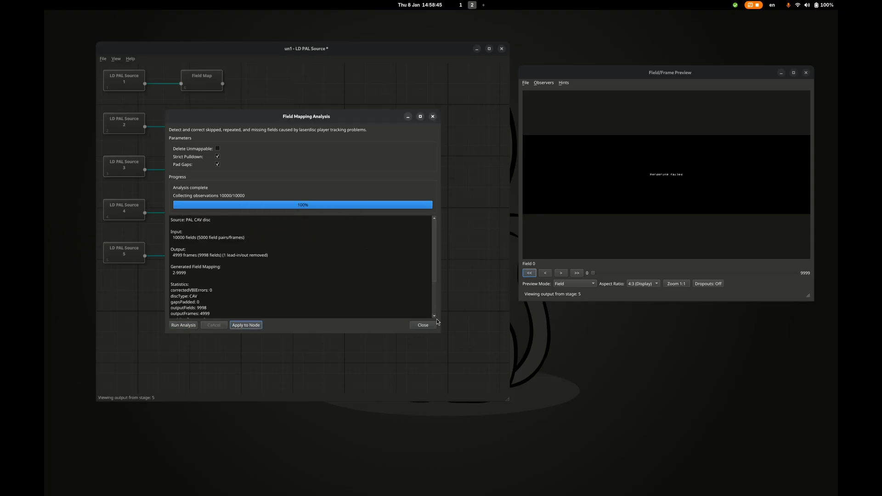
click(421, 325)
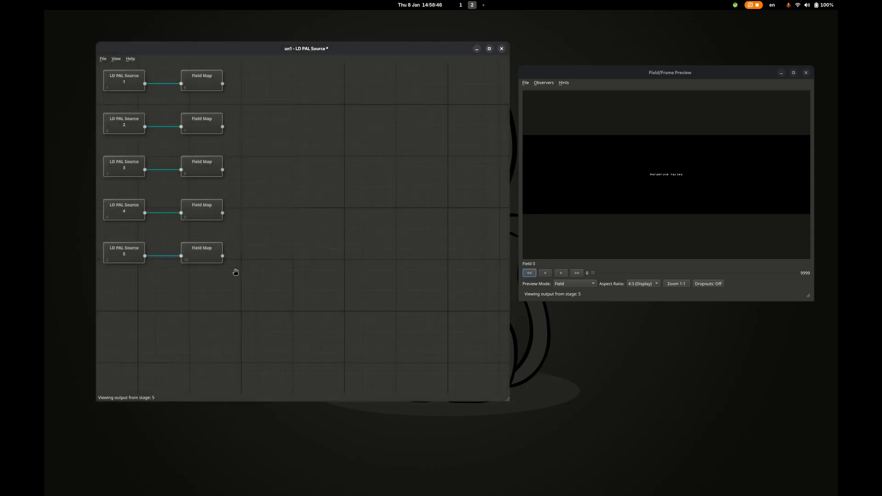
Run Field Mapping Analysis on the Field Map fed by LD PAL Source 4 and apply the result to the node
right_click(195, 212)
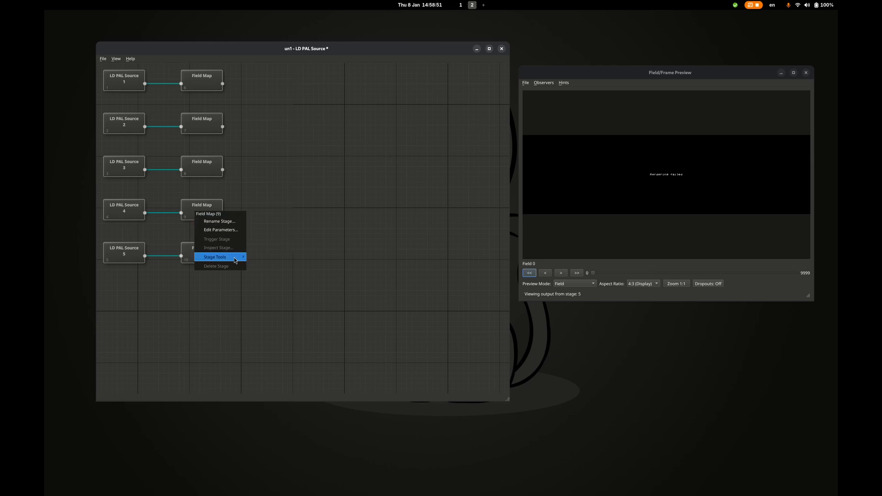
mouse_move(239, 259)
click(276, 266)
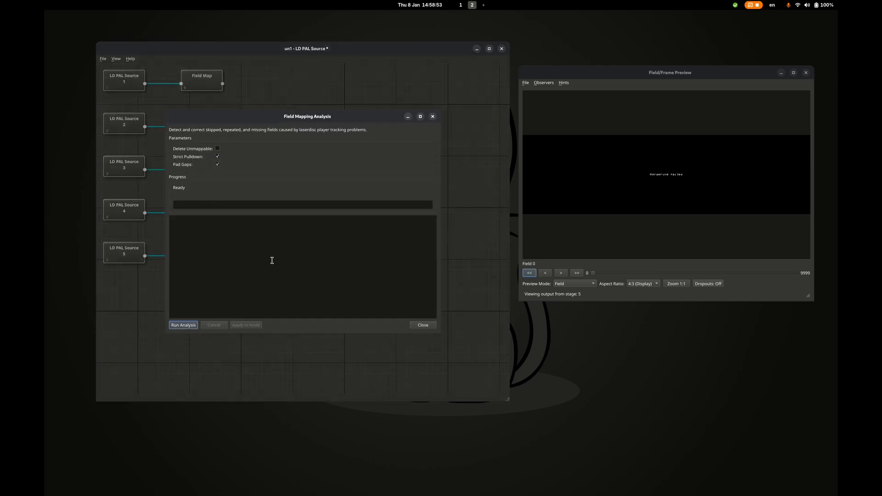
click(184, 325)
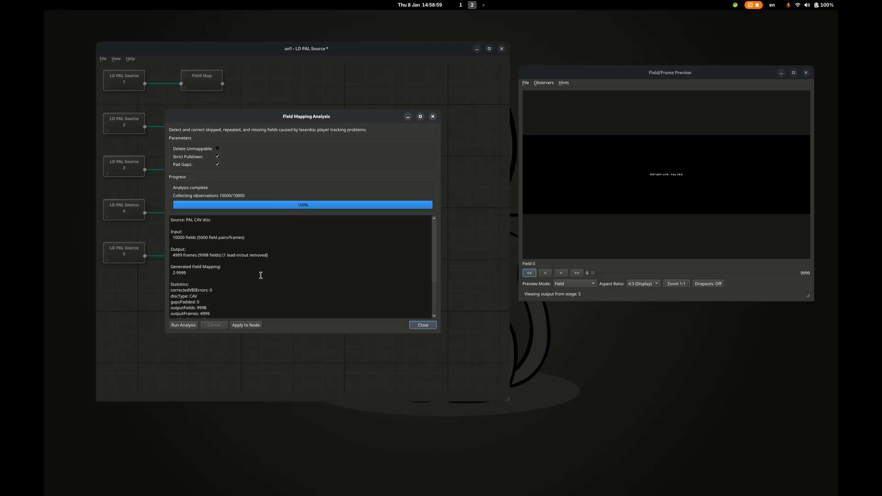
click(248, 325)
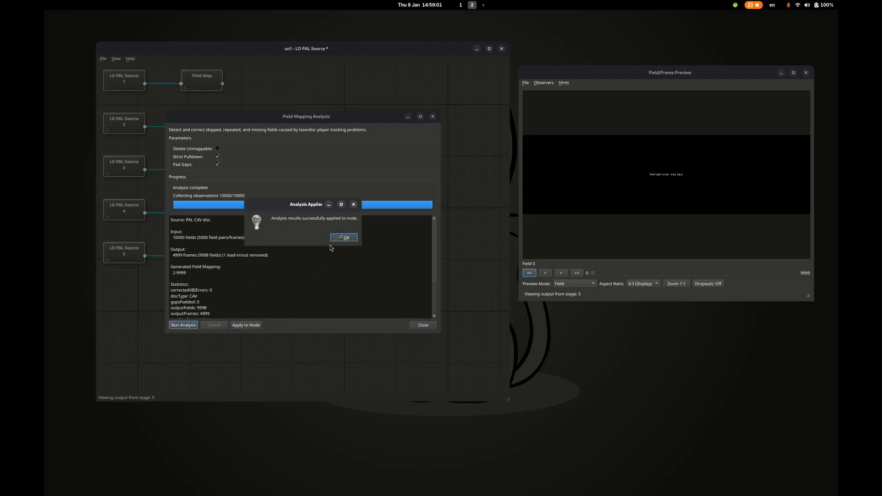
click(338, 238)
click(420, 325)
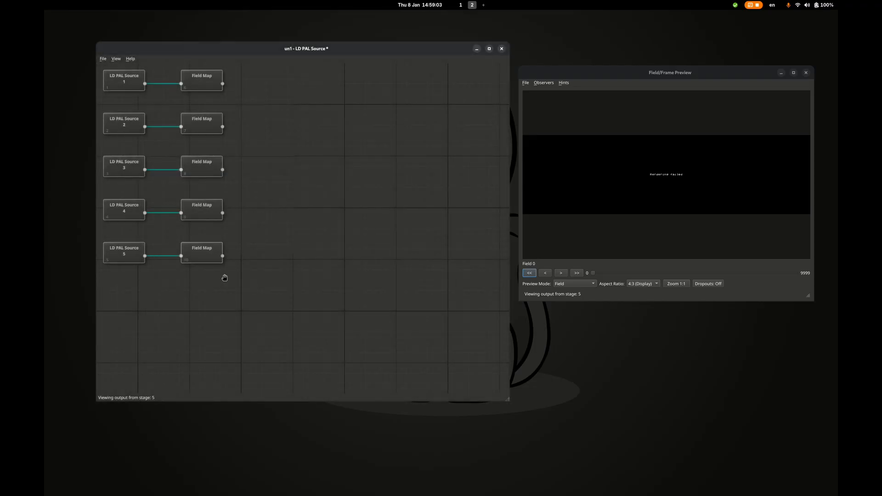
Run Field Mapping Analysis on the Field Map fed by LD PAL Source 5 and apply the result to the node
right_click(189, 257)
mouse_move(218, 304)
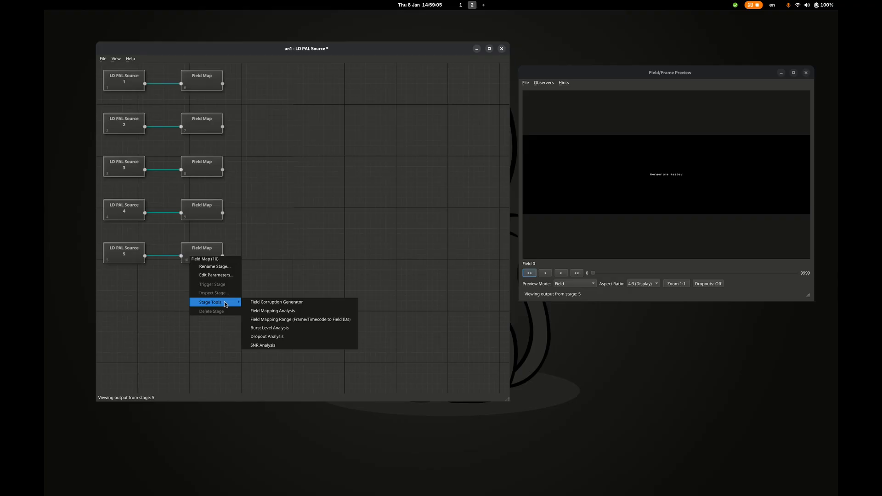
click(264, 310)
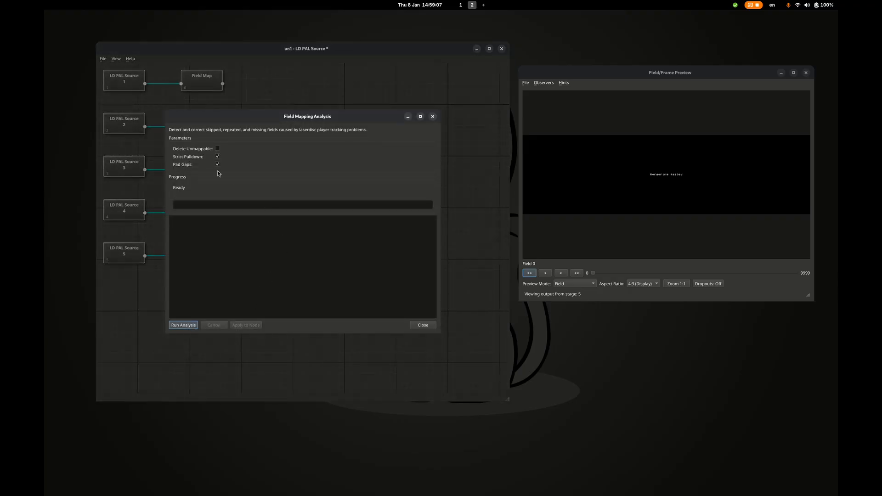
click(186, 329)
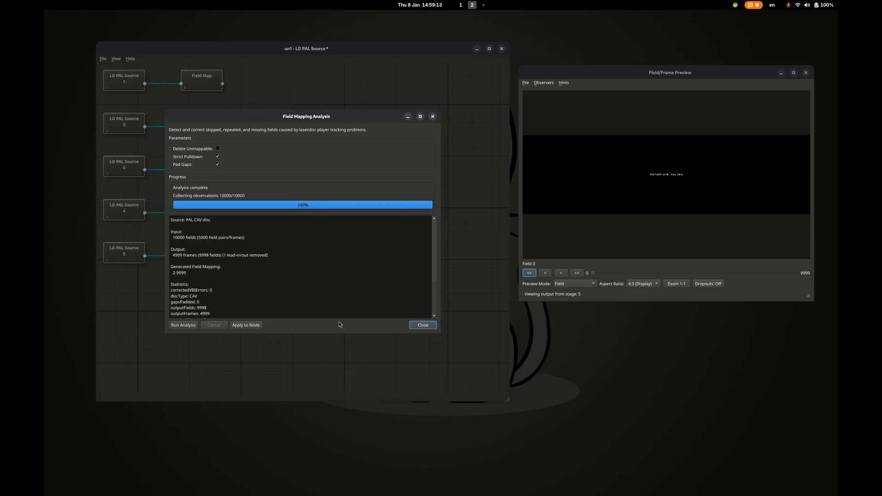
scroll(317, 288, down, 3)
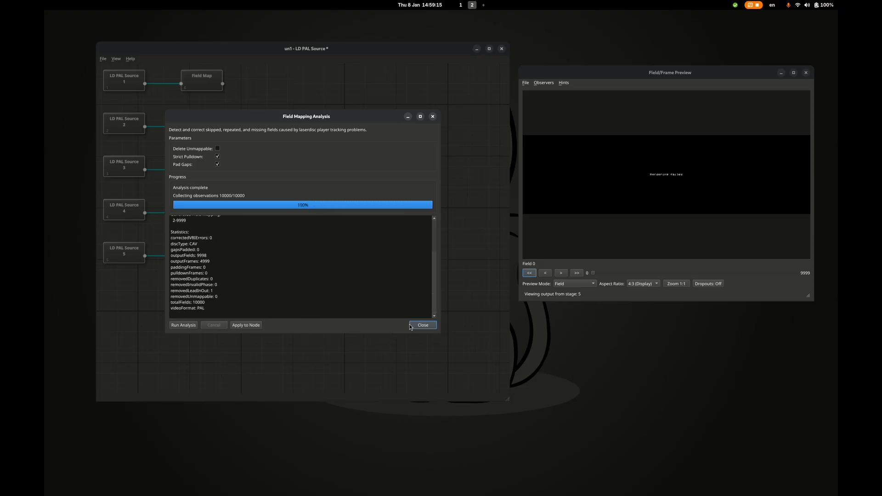
click(248, 325)
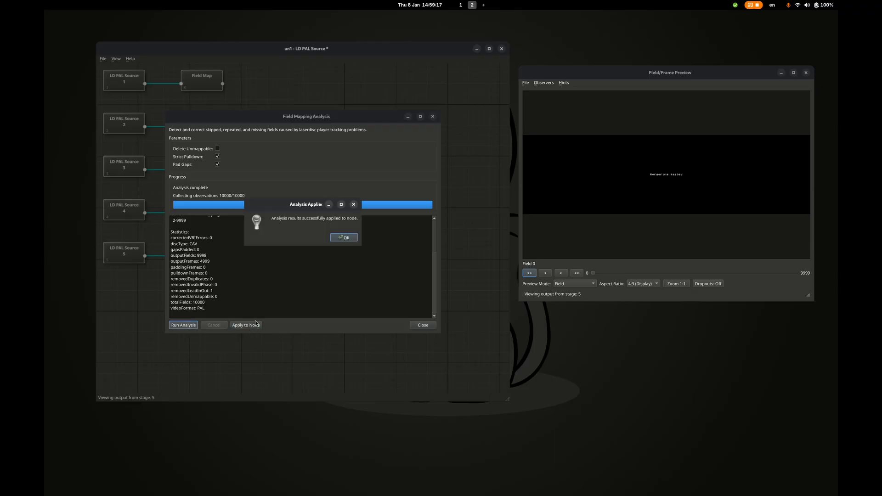
click(342, 237)
click(421, 326)
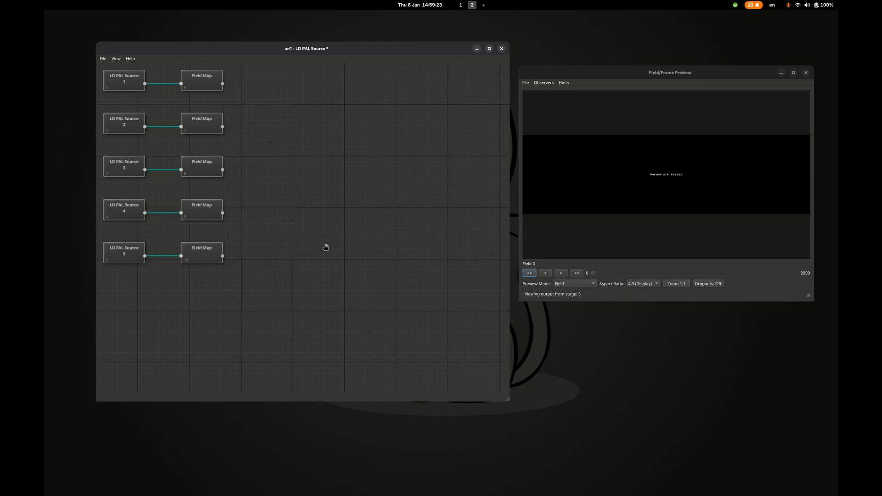
Add a Source Align transform stage to the right of the Field Map fed by LD PAL Source 1
right_click(262, 83)
mouse_move(287, 84)
mouse_move(336, 94)
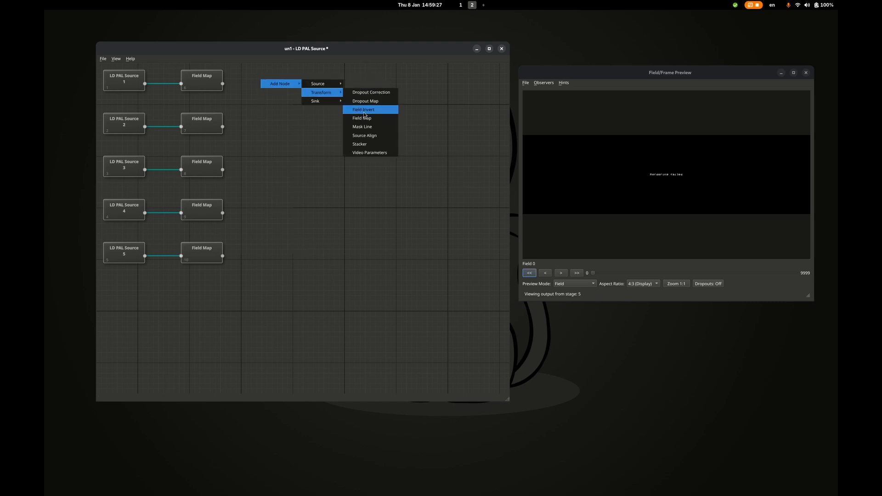
click(376, 137)
drag(294, 103, 292, 93)
Connect the outputs of all five Field Maps to the Source Align input and arrange the DAG to grid
drag(224, 86, 280, 86)
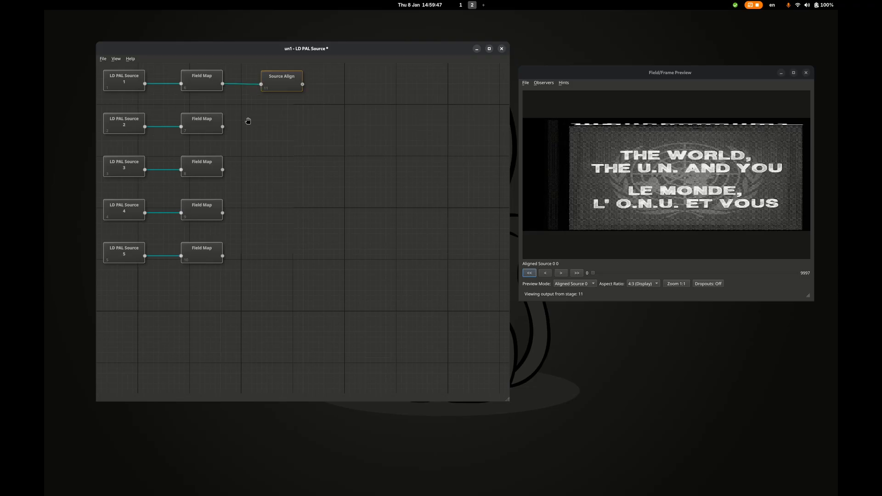
drag(222, 127, 261, 84)
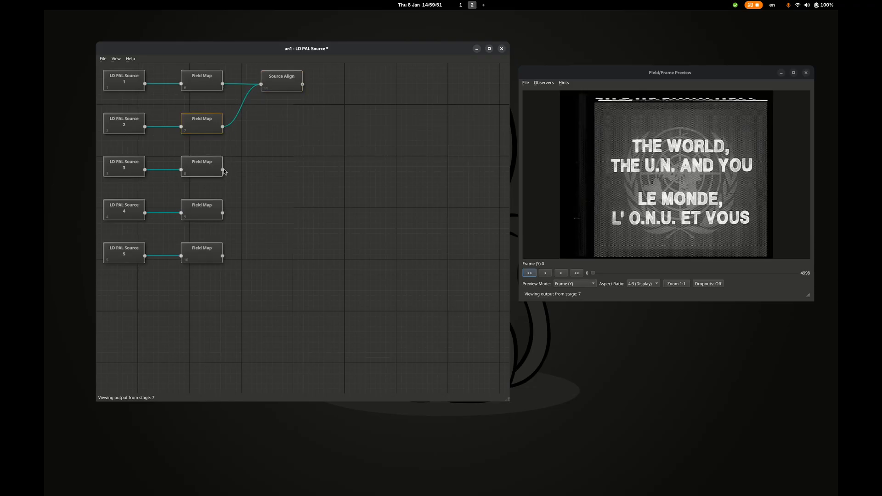
drag(222, 169, 261, 85)
drag(223, 212, 261, 84)
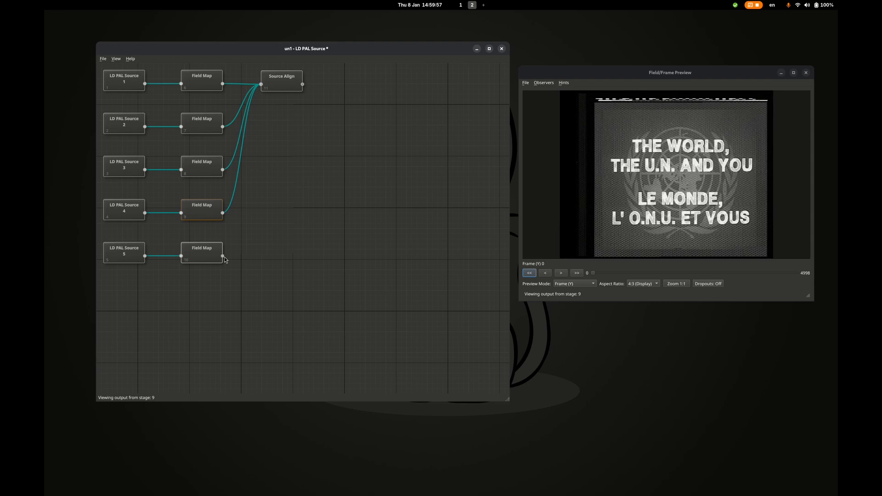
drag(222, 257, 262, 85)
click(116, 59)
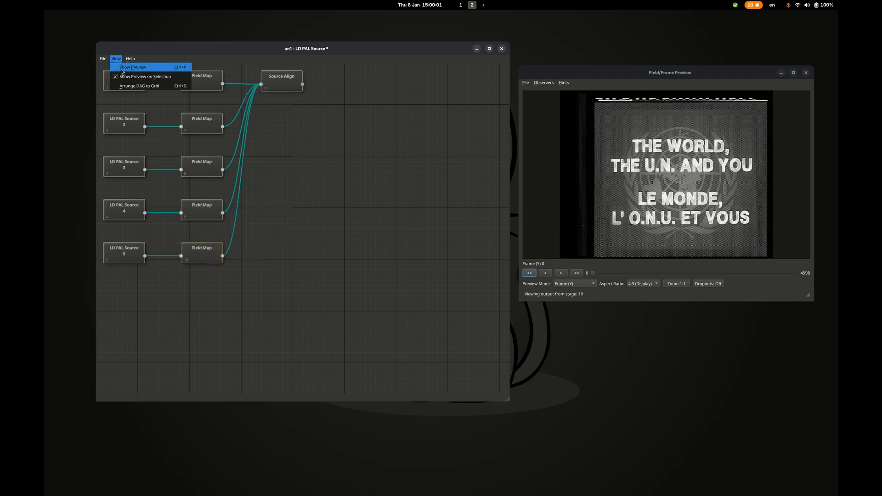
click(133, 87)
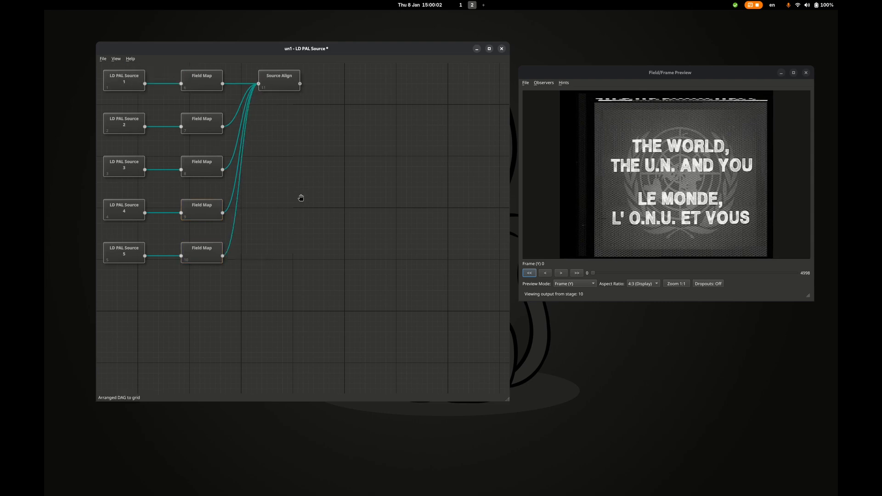
Run Source Alignment Analysis on the Source Align stage, review the per-source details, and apply the result to the node
right_click(280, 80)
mouse_move(315, 124)
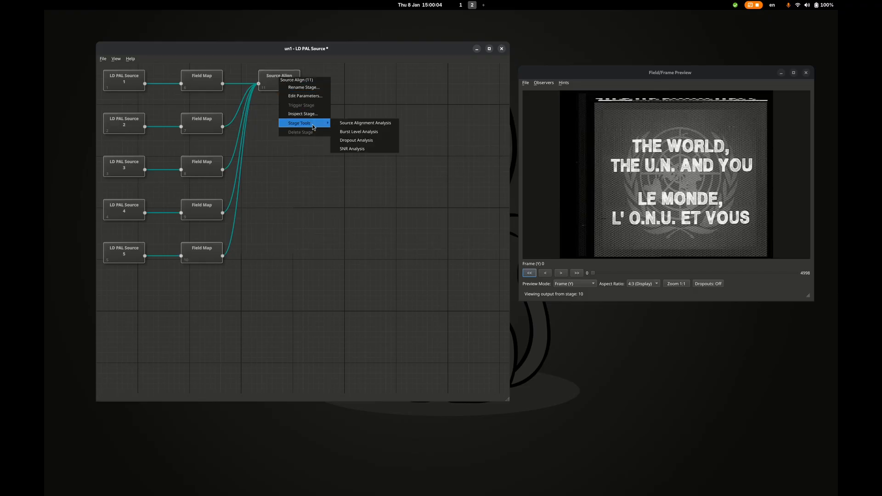
click(361, 122)
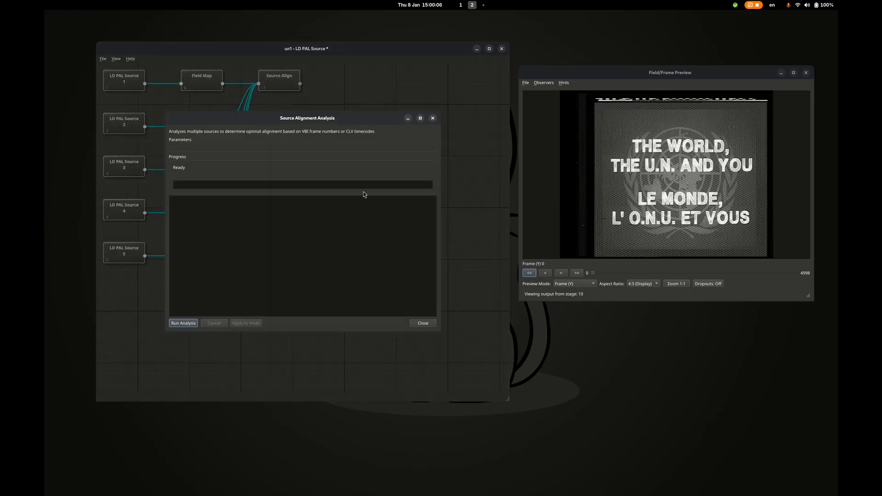
click(183, 322)
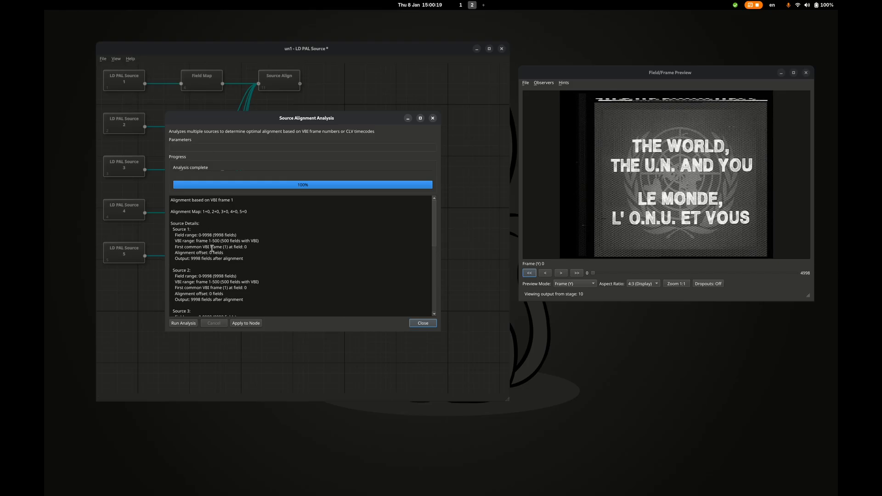
scroll(225, 238, down, 1)
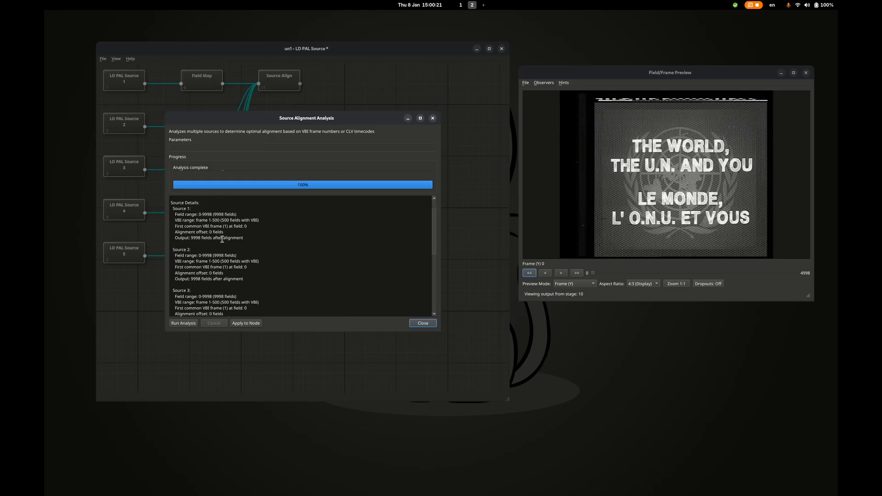
scroll(220, 262, down, 8)
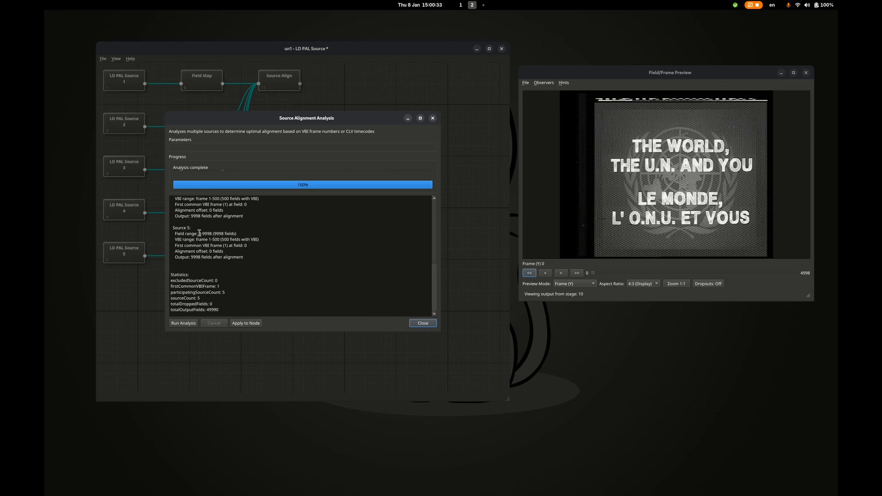
scroll(248, 225, up, 10)
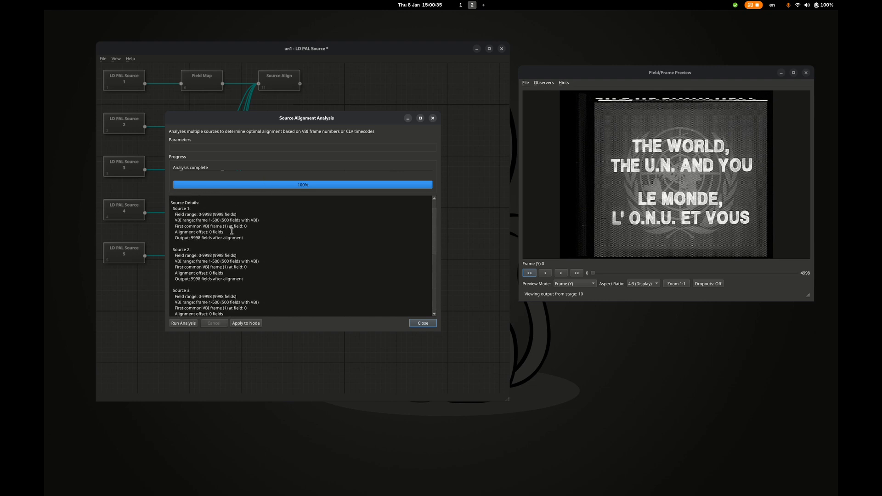
click(251, 324)
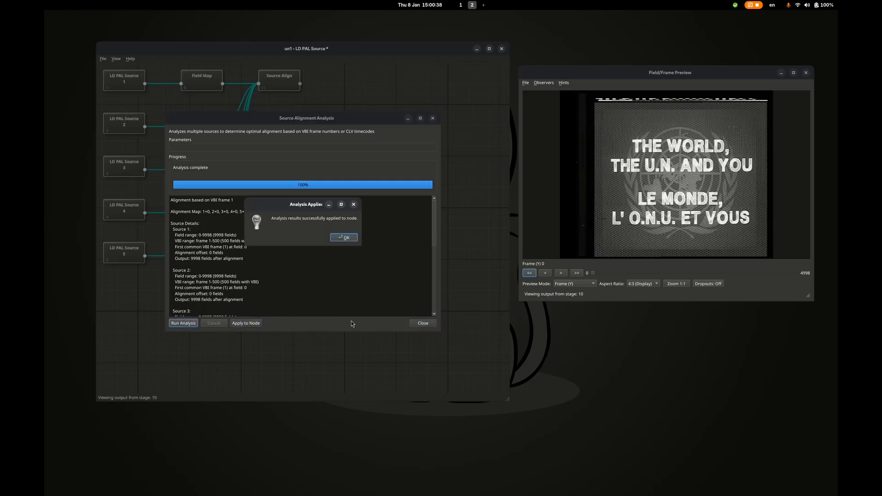
click(332, 237)
click(429, 324)
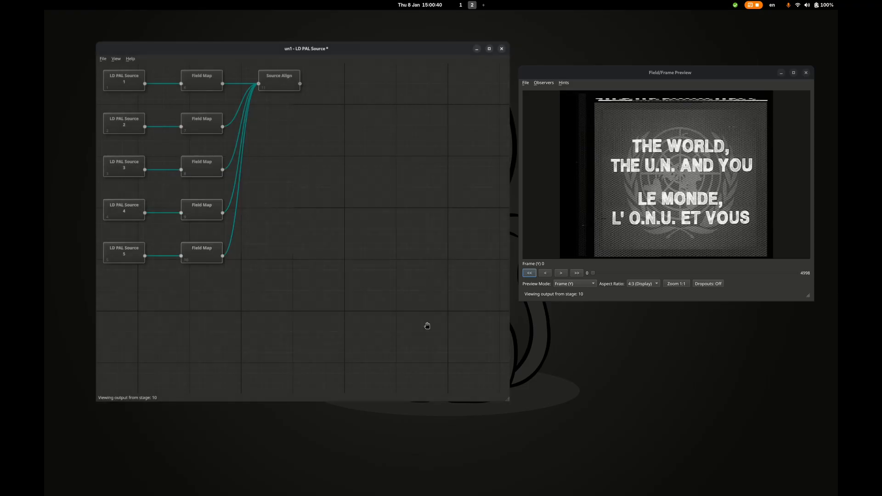
Check the alignment map in the Source Align stage's parameters without changing anything
right_click(271, 90)
click(299, 106)
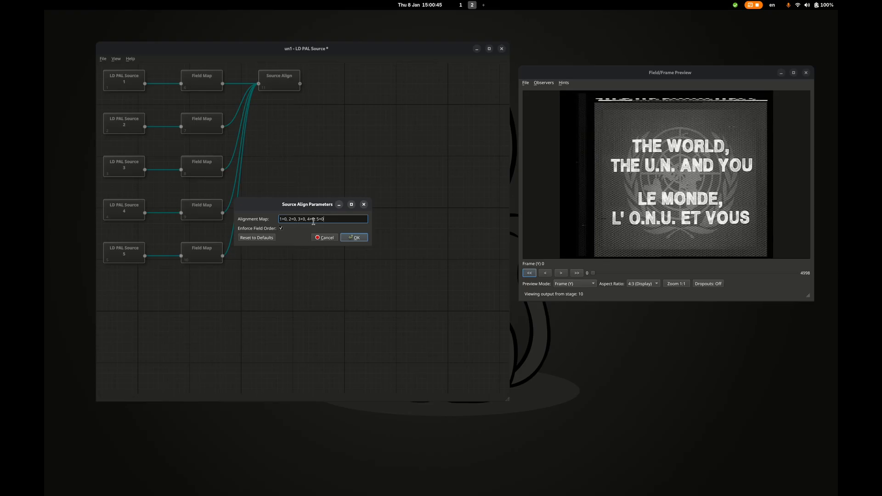
click(364, 204)
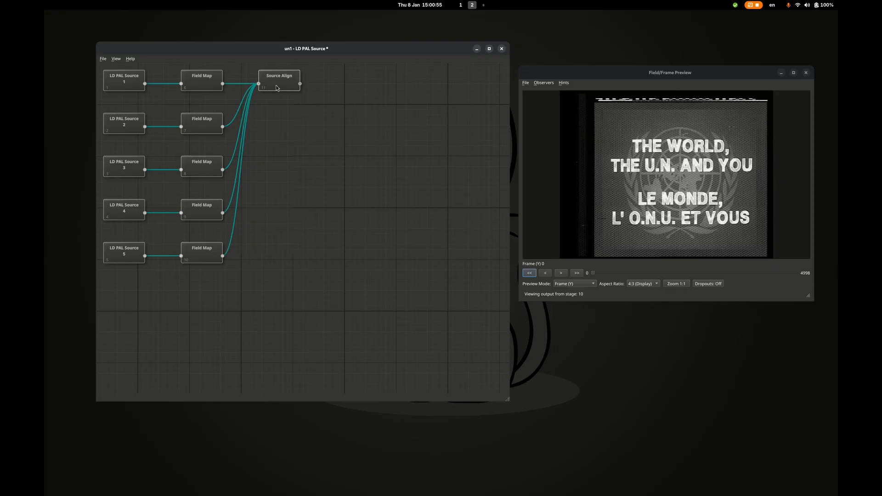
Add a Stacker transform stage to the right of the Source Align stage
right_click(355, 83)
mouse_move(382, 86)
mouse_move(425, 95)
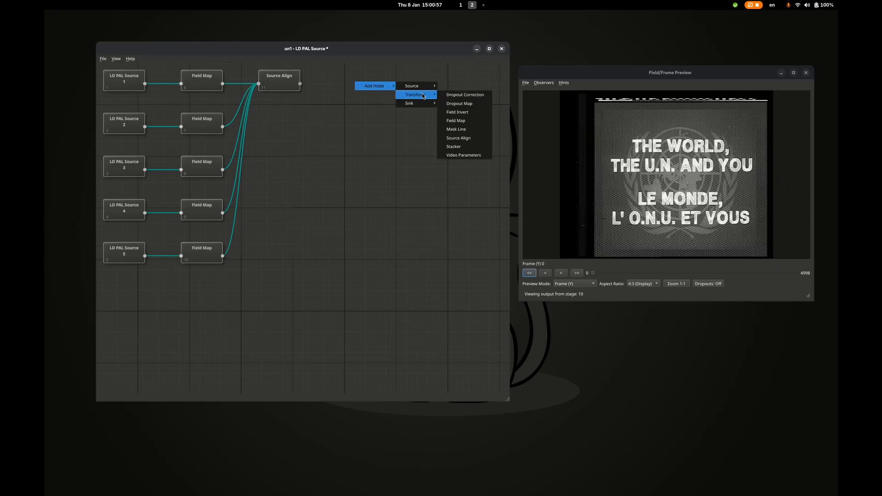
click(475, 148)
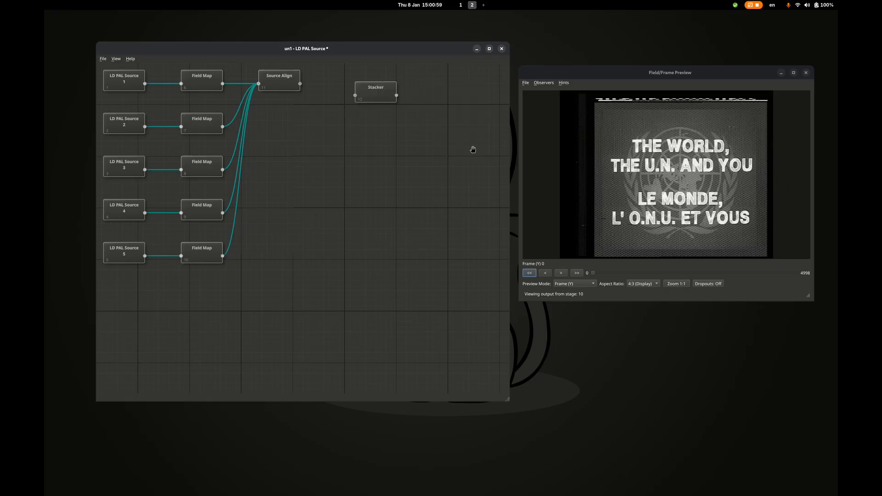
Line the Stacker up beside Source Align, connect Source Align's output to its input, and preview both stages
drag(390, 96, 366, 86)
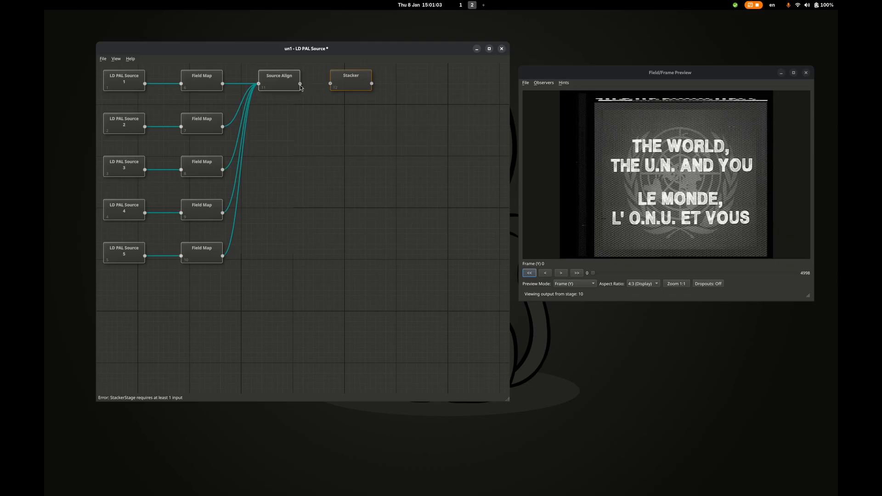
drag(301, 85, 331, 86)
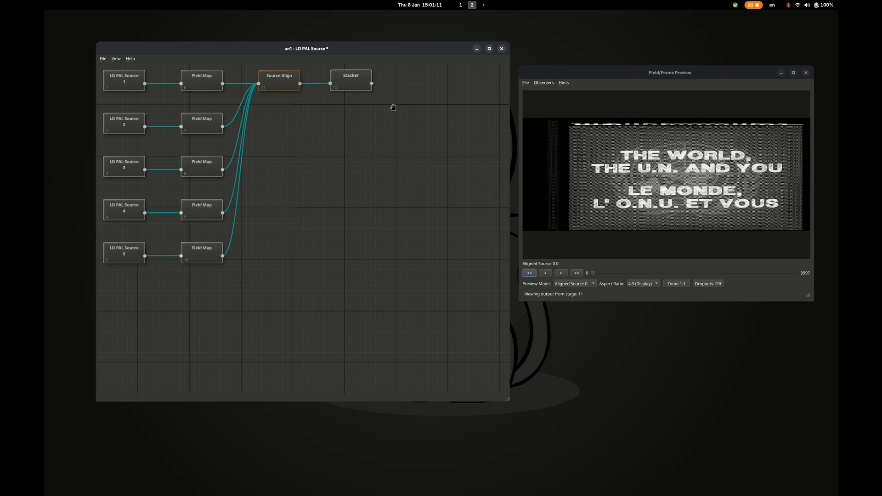
click(363, 85)
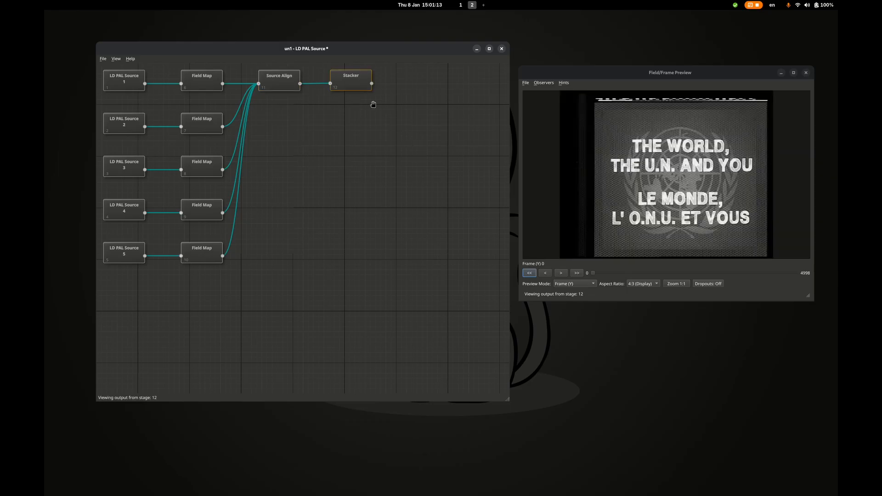
click(272, 85)
click(363, 77)
Add a Dropout Correction transform stage beside the Stacker and connect the Stacker's output to it
right_click(404, 83)
mouse_move(416, 84)
mouse_move(462, 94)
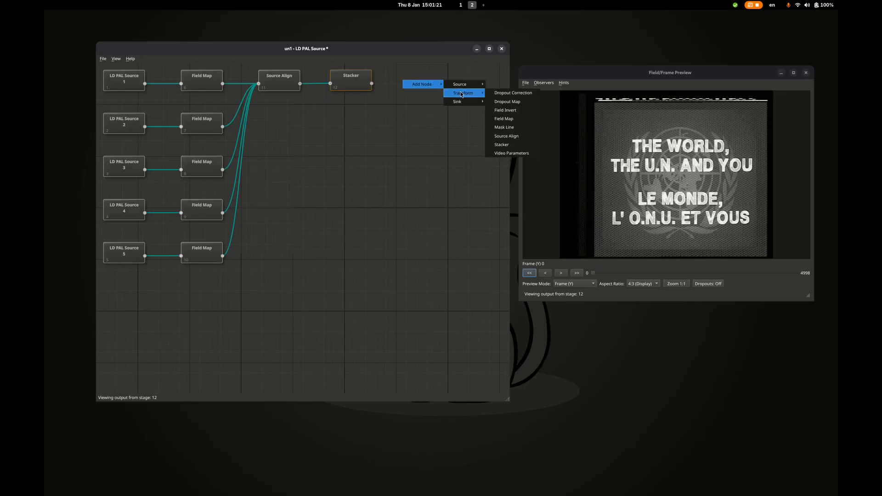
click(512, 93)
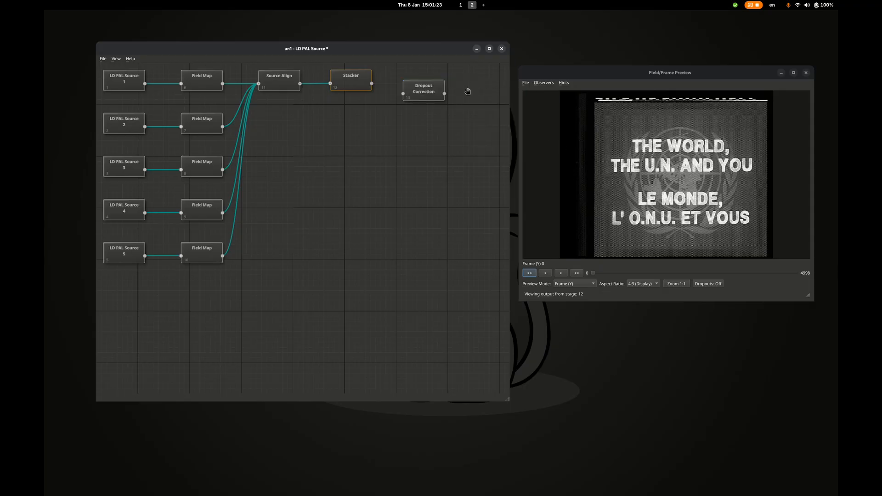
drag(439, 93, 432, 85)
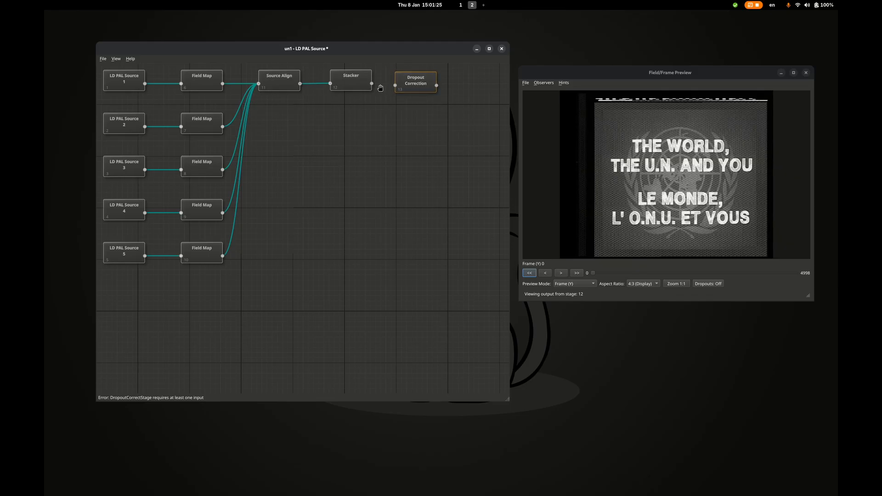
drag(372, 85, 396, 87)
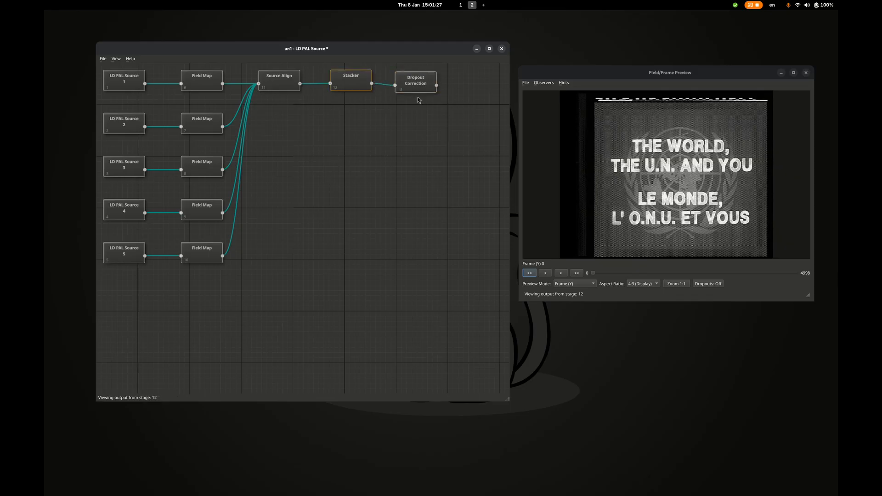
Make room beyond Dropout Correction, add an FFmpeg Video Sink there, and connect the Dropout Correction output to it
drag(510, 231, 574, 218)
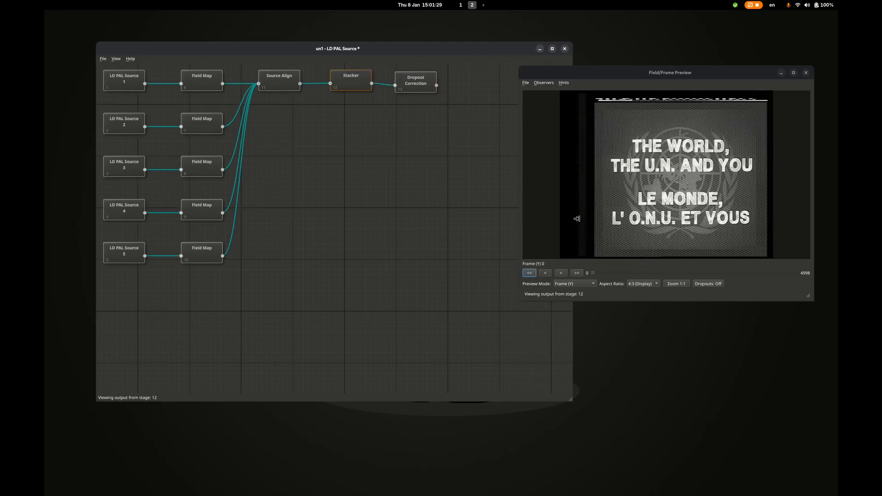
drag(542, 74, 589, 94)
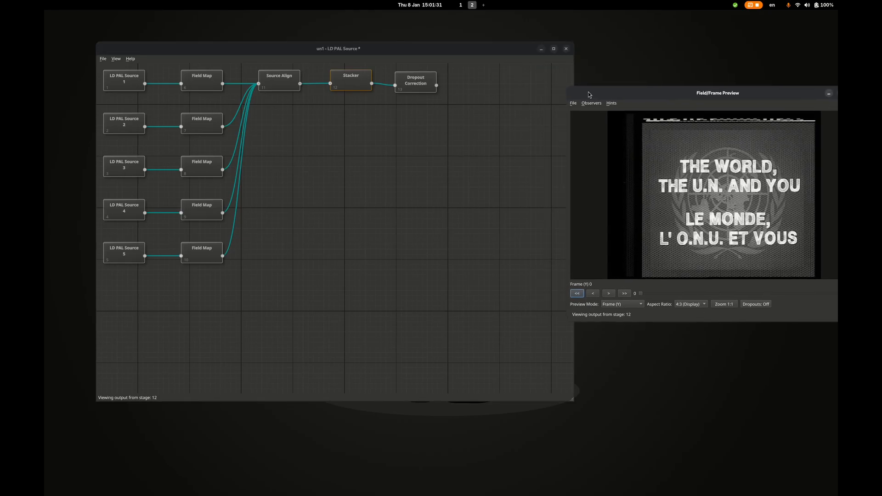
right_click(476, 83)
mouse_move(497, 85)
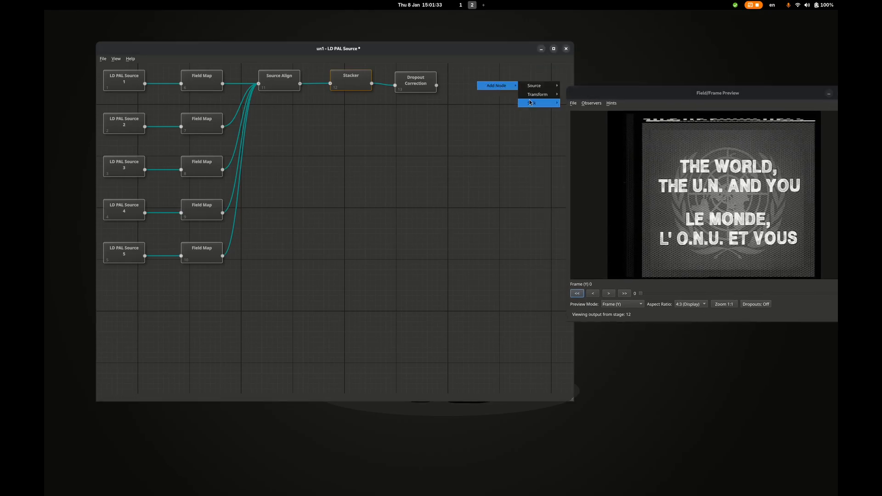
mouse_move(532, 102)
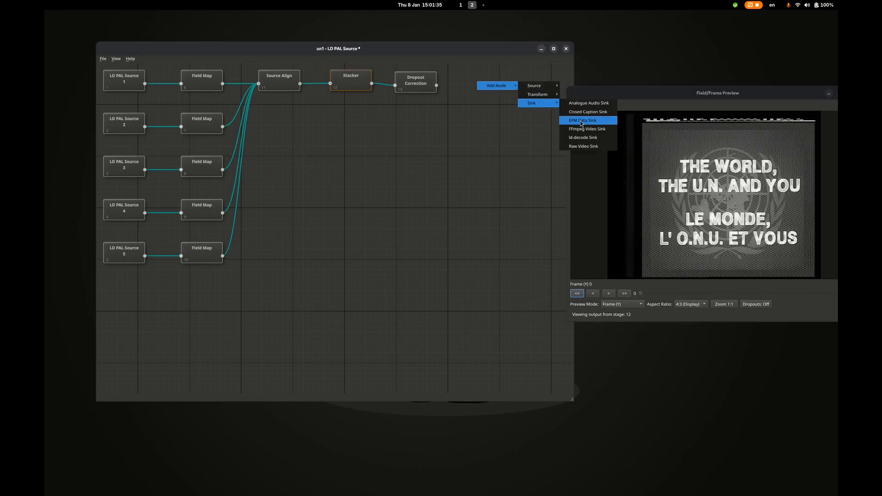
click(587, 130)
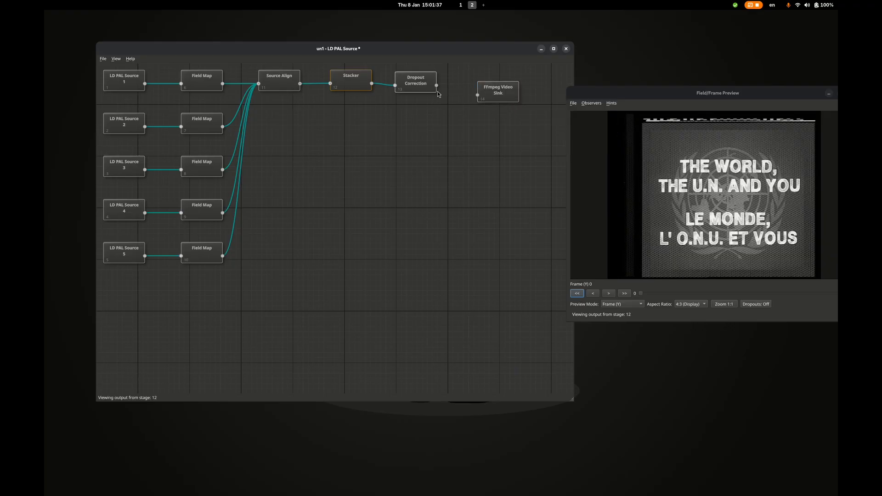
drag(436, 86, 478, 95)
Set the FFmpeg Video Sink's export preset category to Universal (H.264)
right_click(496, 94)
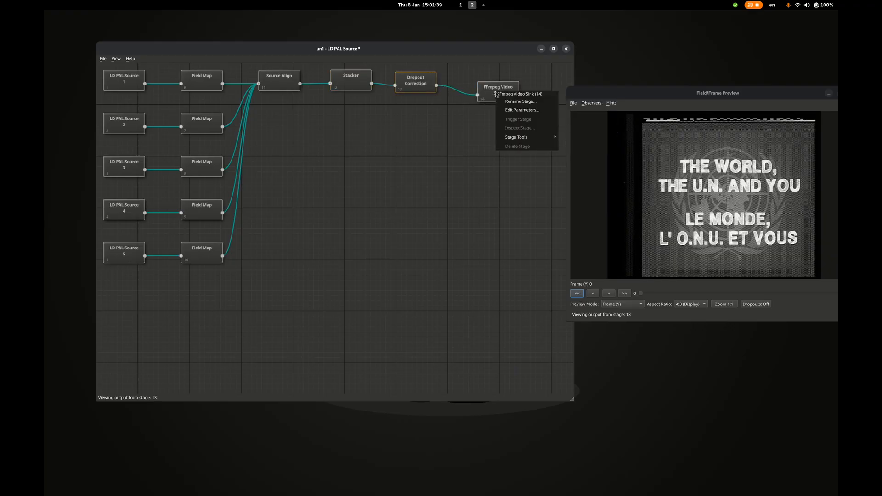
mouse_move(522, 137)
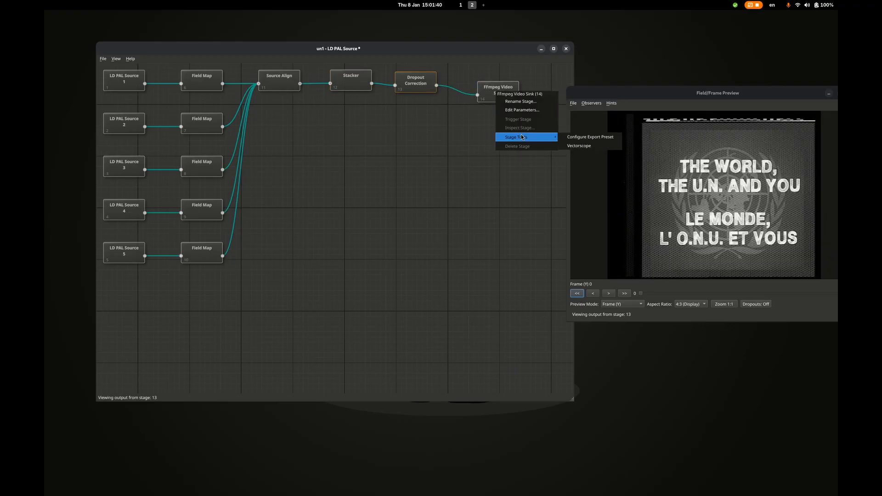
click(575, 137)
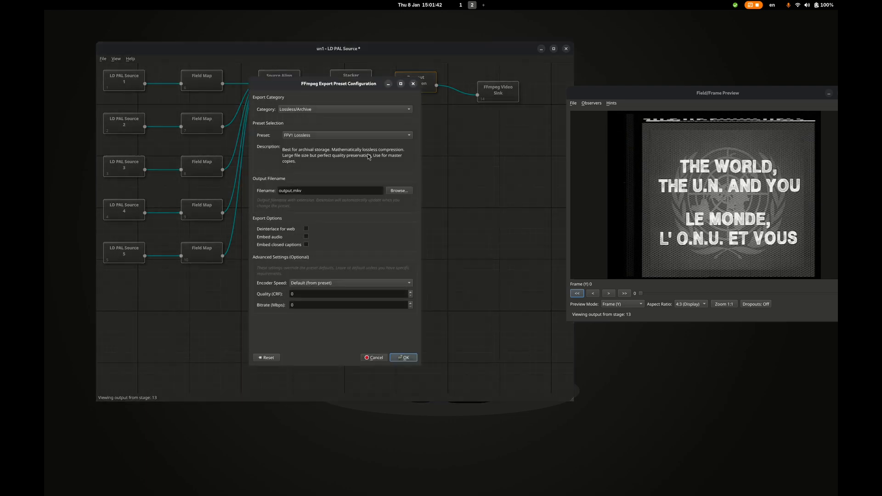
click(308, 109)
click(325, 144)
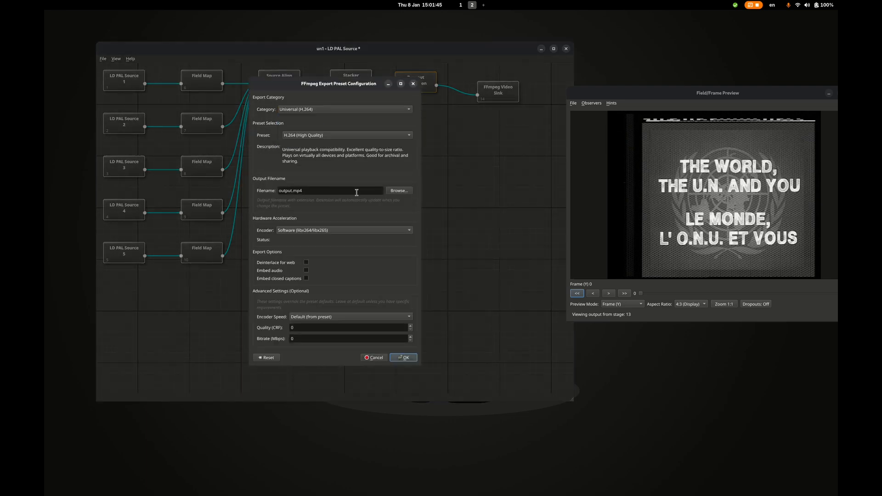
Set the video output file to un1.mp4 in the tmp/video_out folder, enable Embed audio, and apply the export preset
click(412, 192)
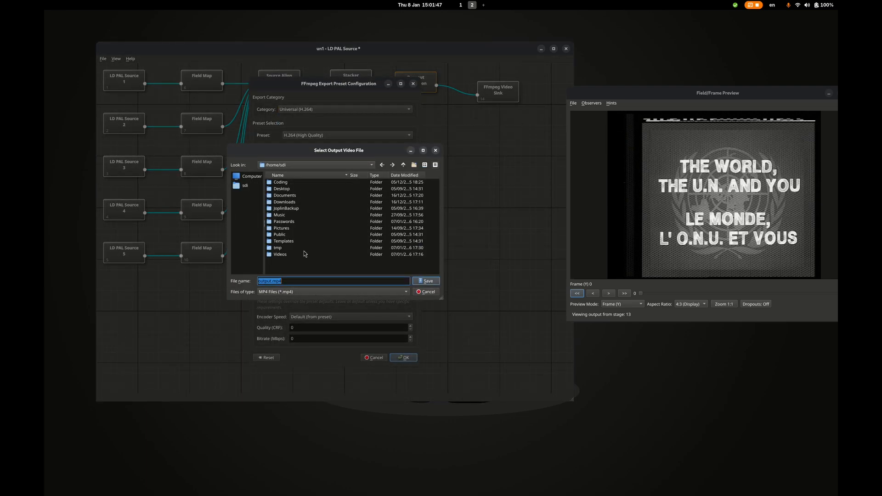
double_click(304, 249)
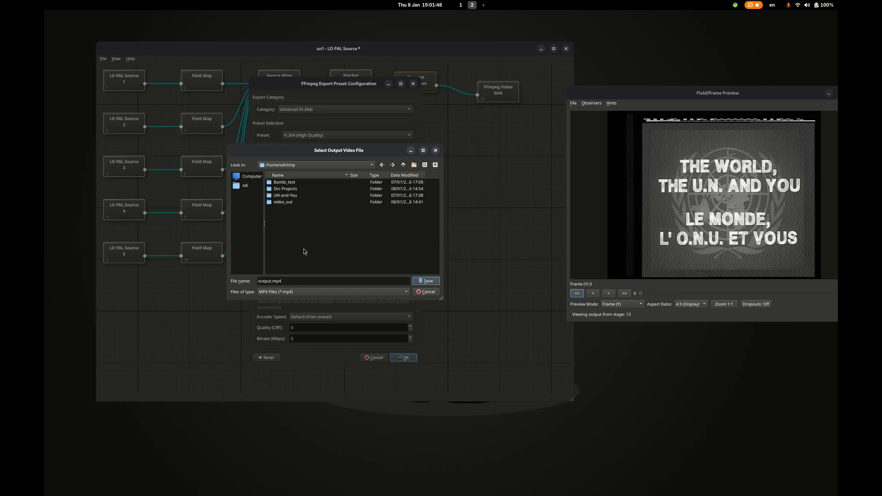
double_click(288, 204)
drag(258, 281, 280, 280)
key(BackSpace)
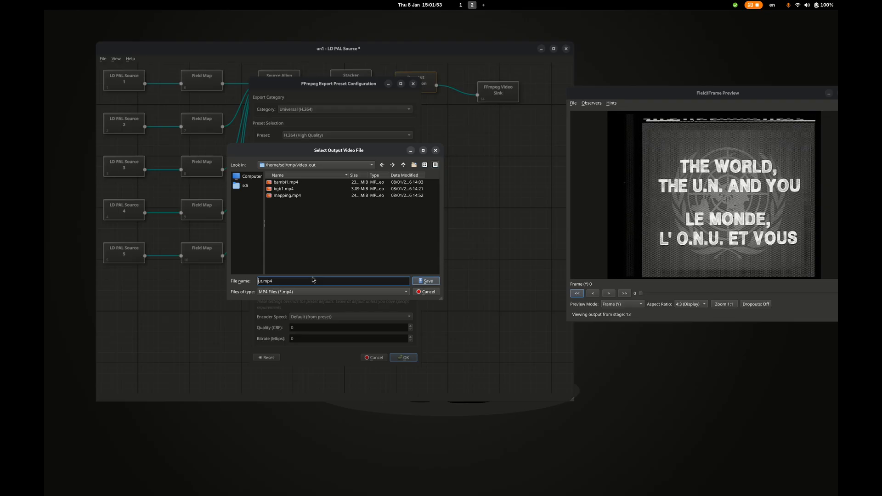
key(Delete)
key(Delete)
text(un1)
key(Return)
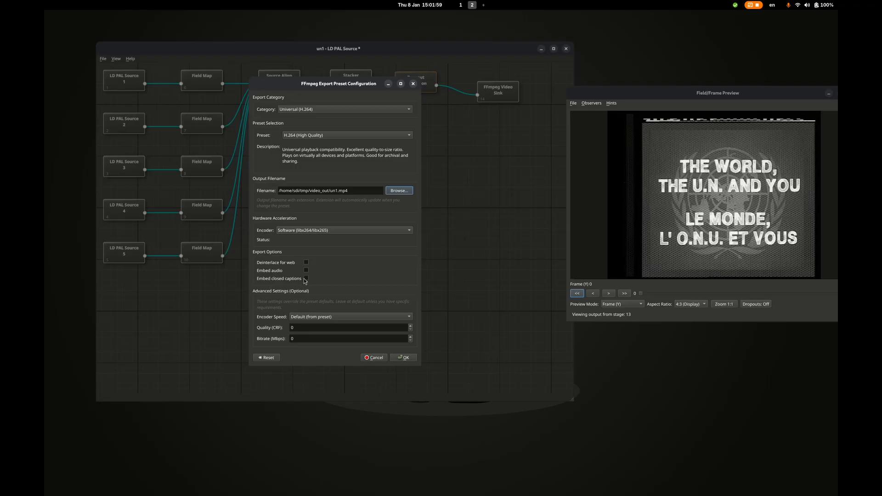
click(307, 273)
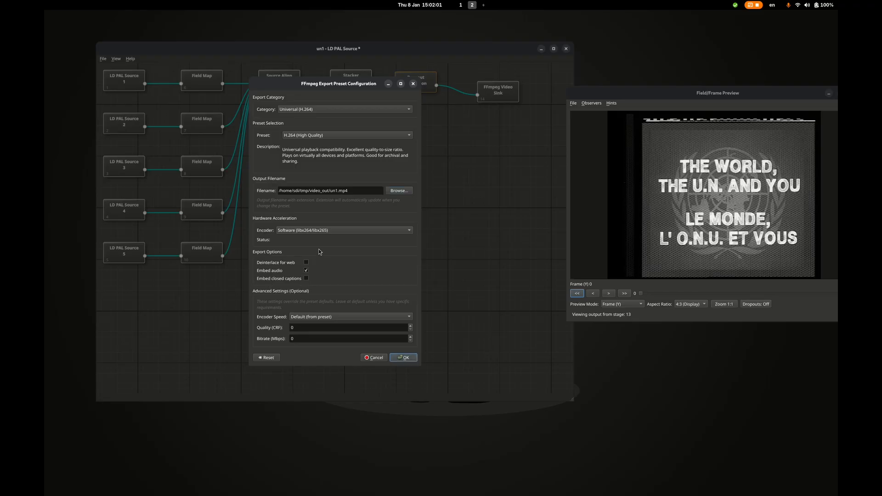
click(405, 358)
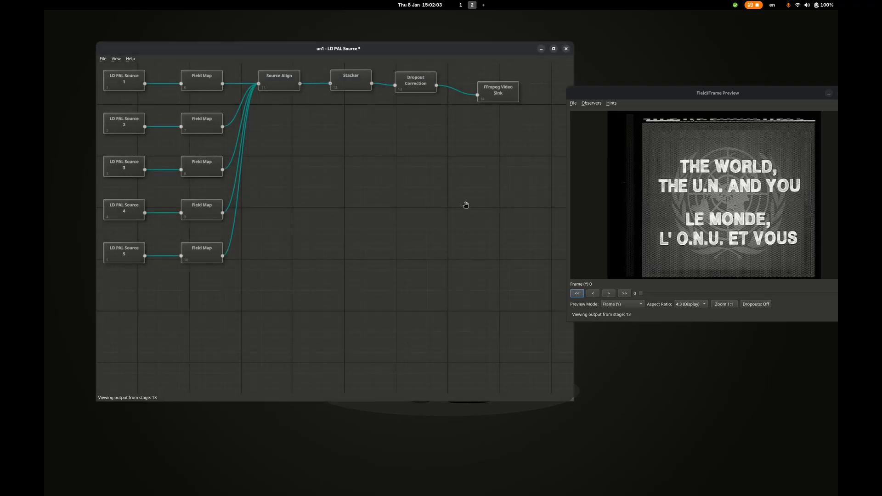
Arrange the DAG to grid and add an Analogue Audio Sink below the FFmpeg Video Sink, fed by the Dropout Correction output
click(117, 59)
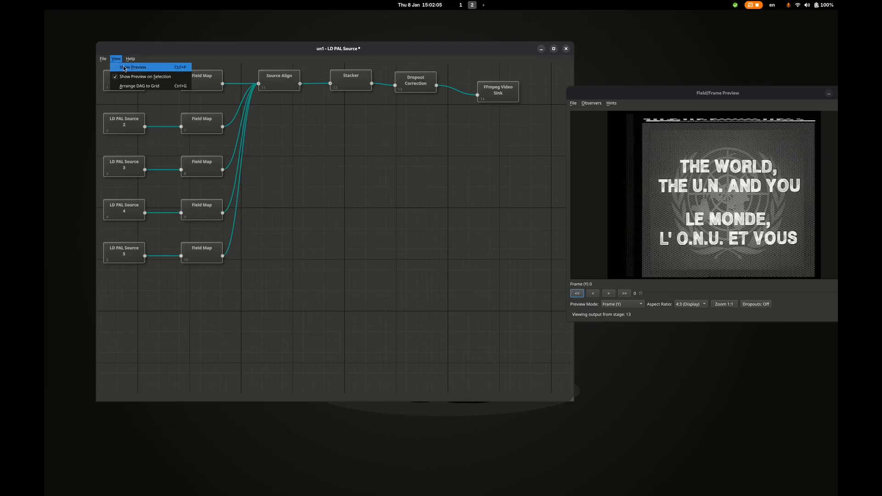
click(130, 88)
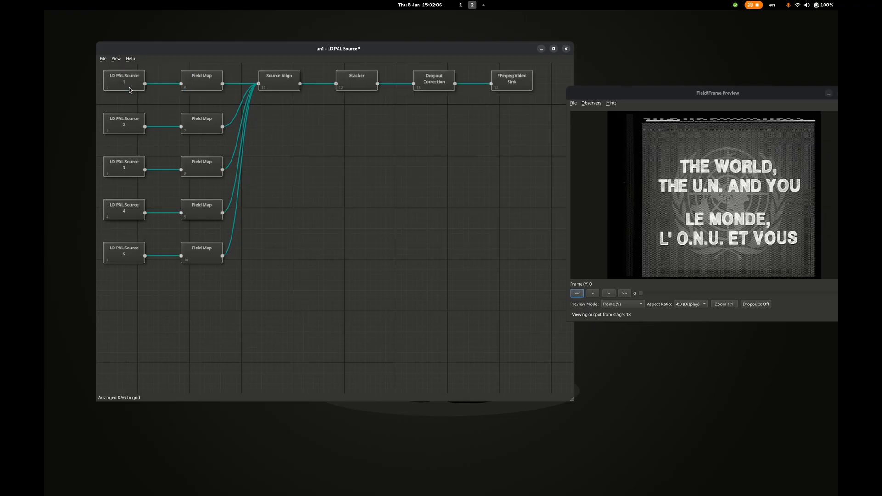
right_click(493, 117)
mouse_move(501, 123)
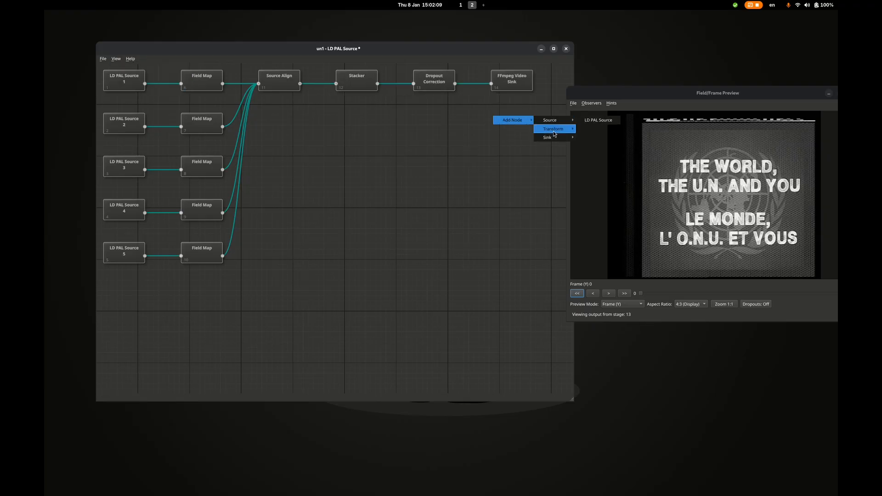
mouse_move(554, 137)
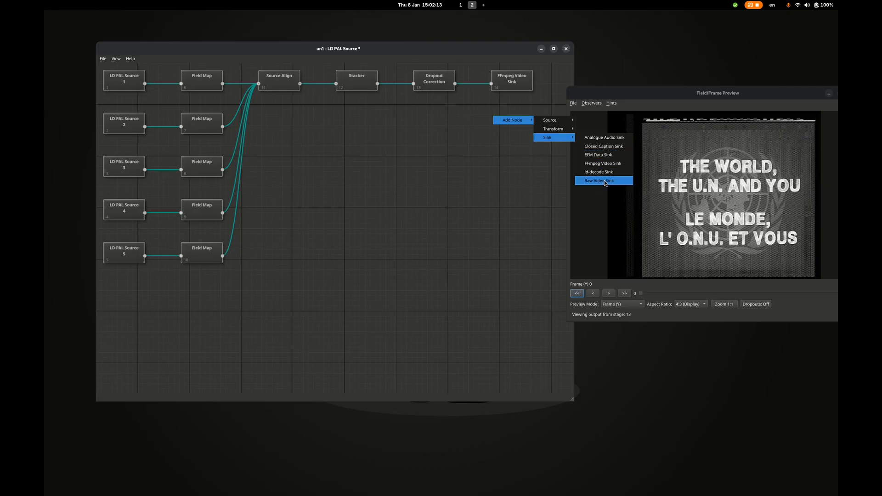
click(603, 137)
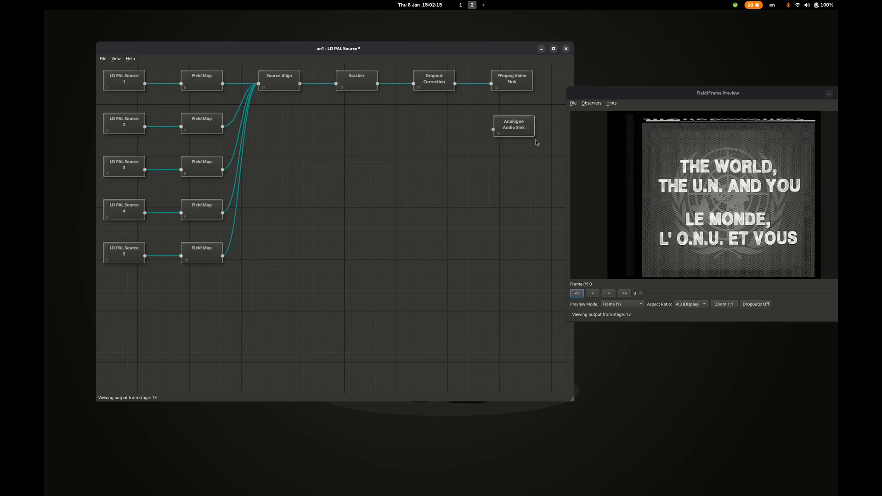
drag(519, 133, 519, 126)
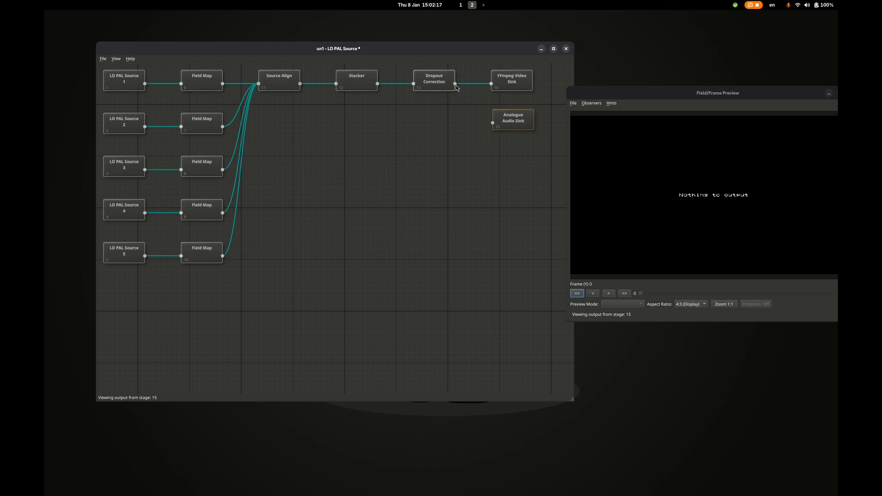
drag(455, 84, 492, 124)
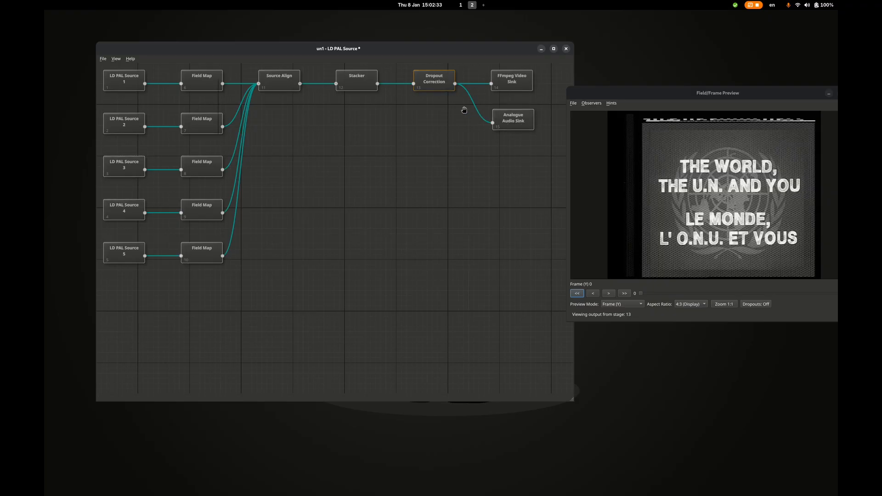
Set the Analogue Audio Sink's output WAV file to un1.wav in the tmp/video_out folder
right_click(501, 121)
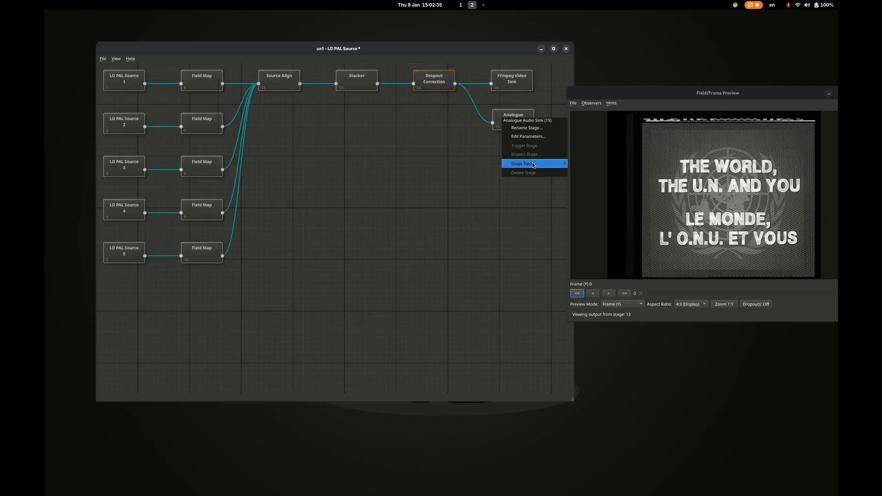
click(532, 137)
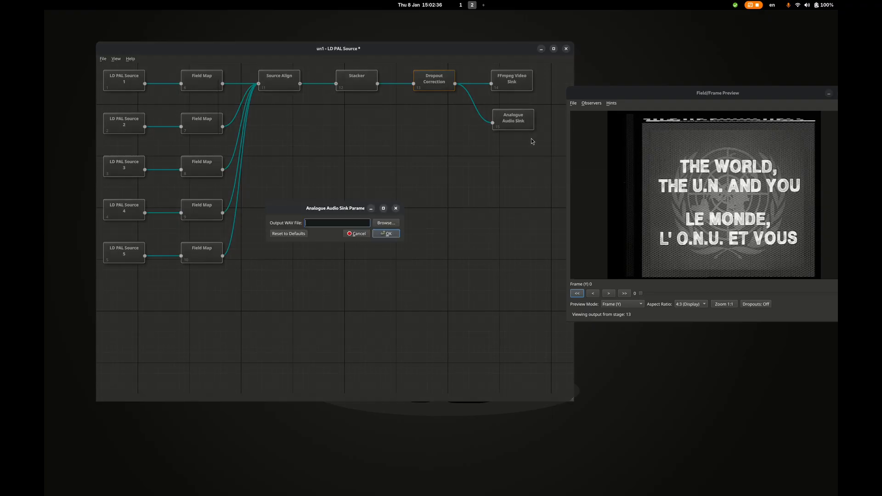
click(386, 223)
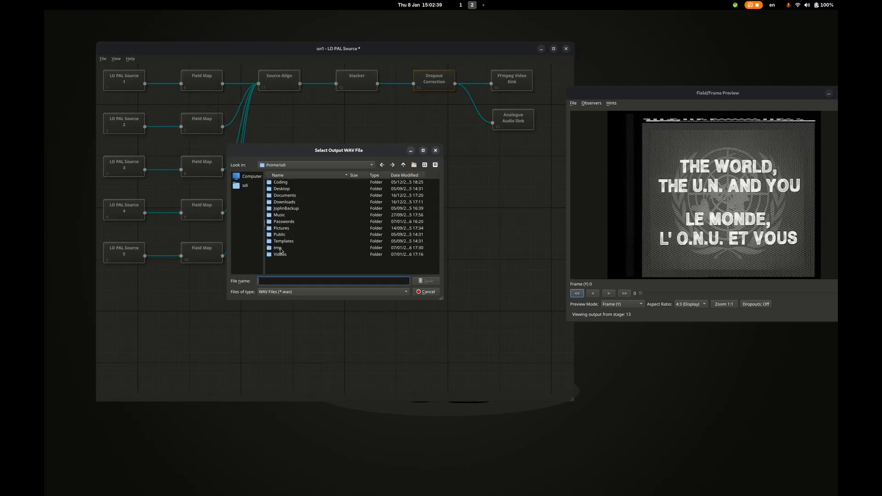
double_click(278, 249)
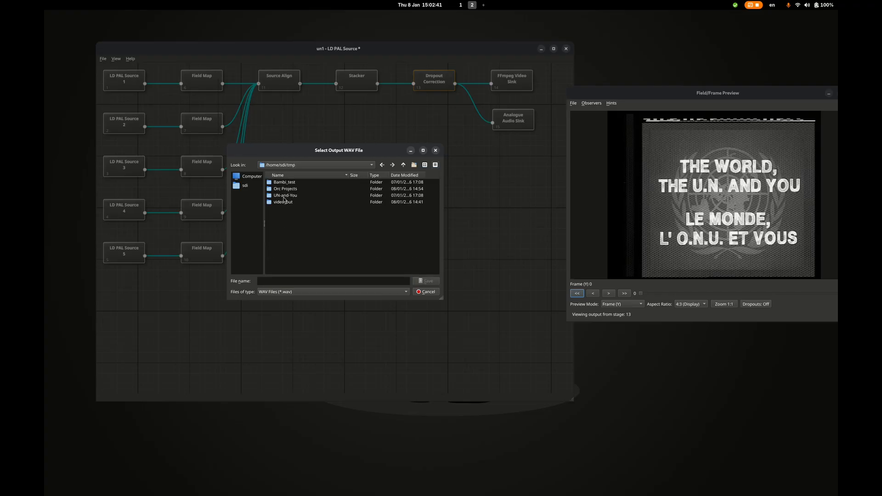
double_click(285, 202)
click(297, 281)
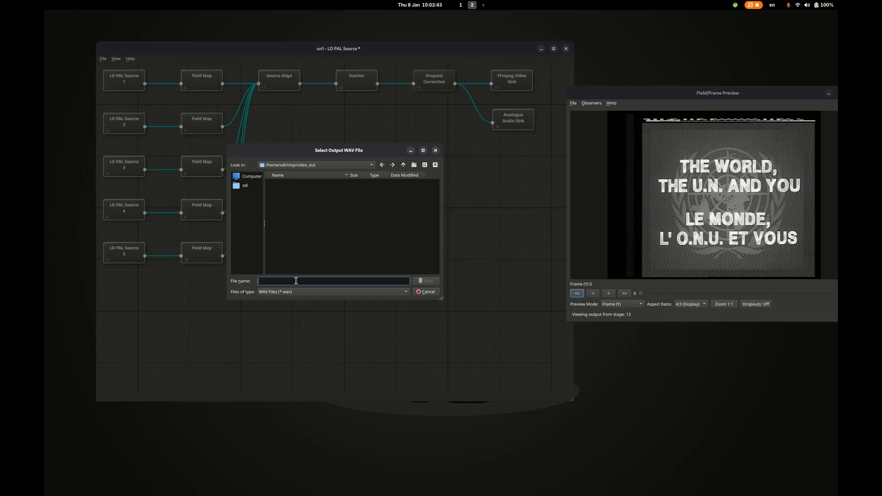
text(un1.wav)
key(Return)
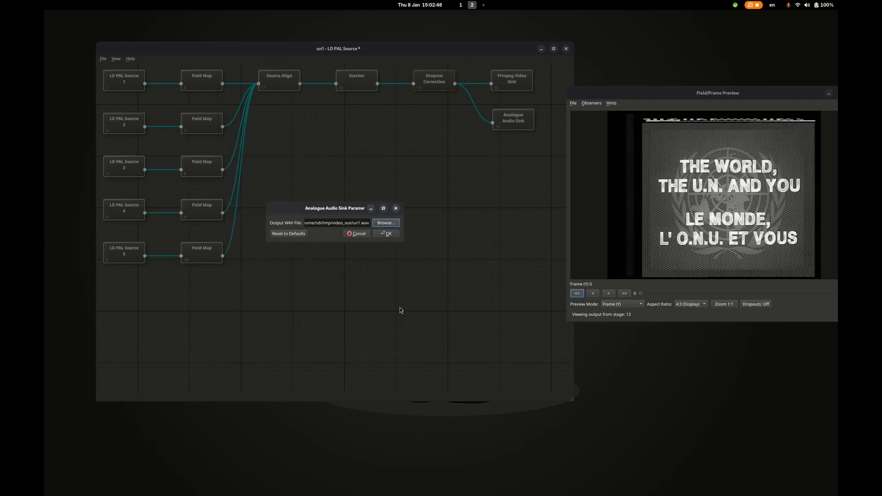
click(388, 235)
Trigger the FFmpeg Video Sink to export the video, and trigger the Analogue Audio Sink to export the audio
right_click(514, 82)
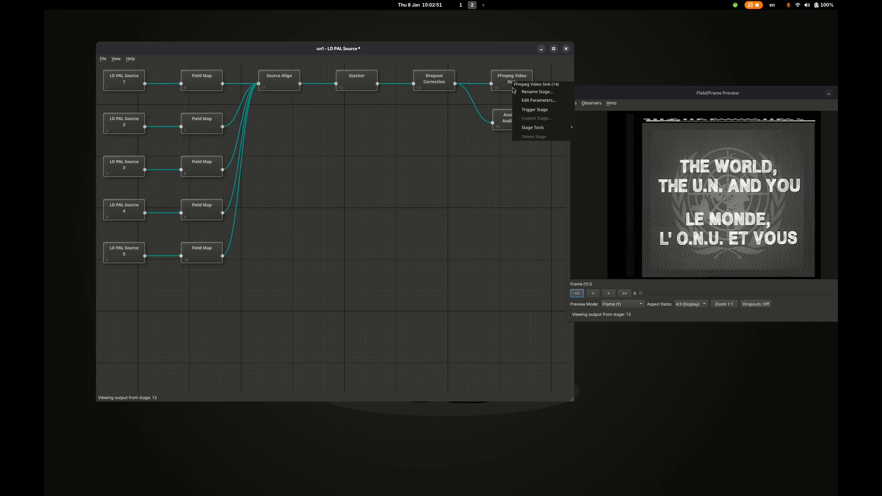
click(539, 110)
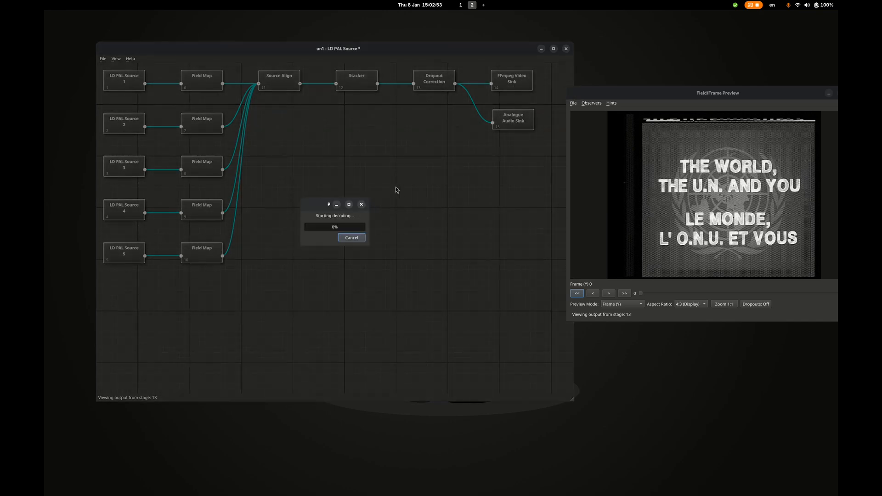
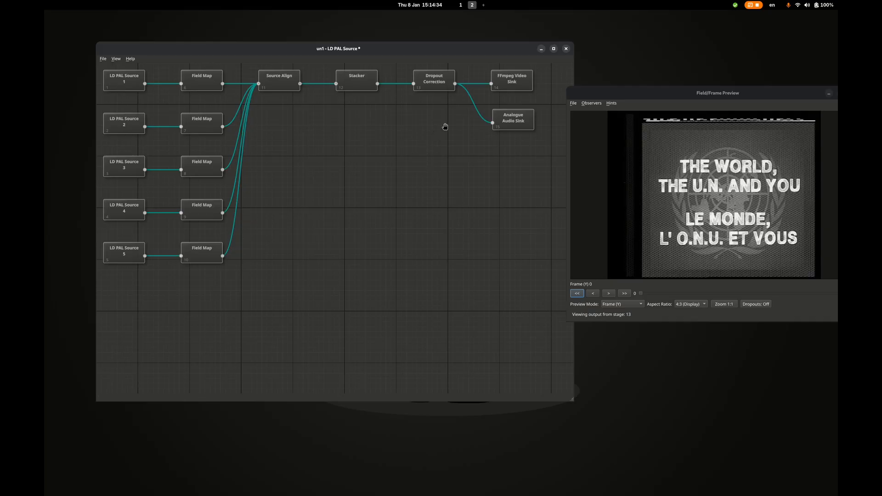
right_click(504, 123)
click(524, 150)
Switch to the file manager, play un1.mp4 from tmp/video_out, sample two further points in the video, and close the player
click(472, 6)
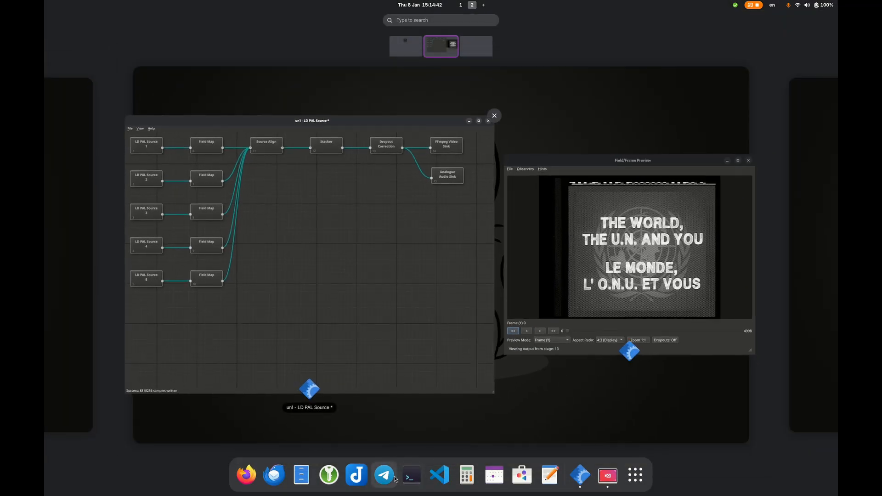
click(307, 474)
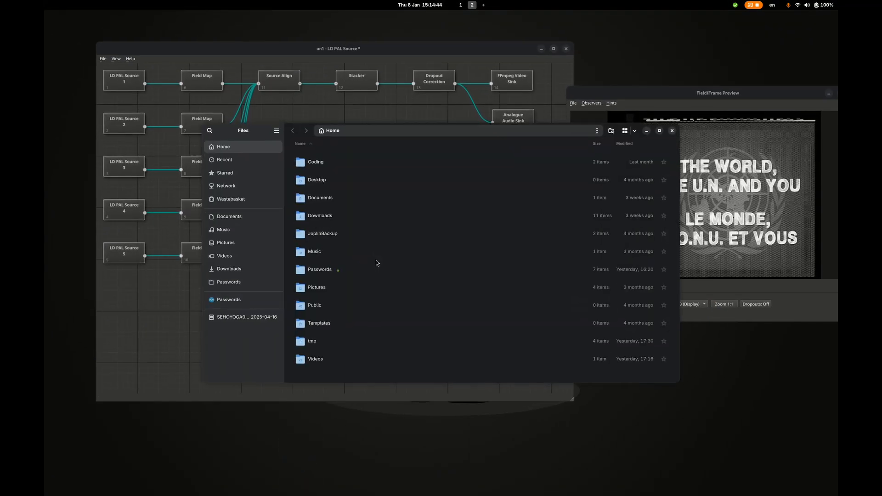
double_click(308, 348)
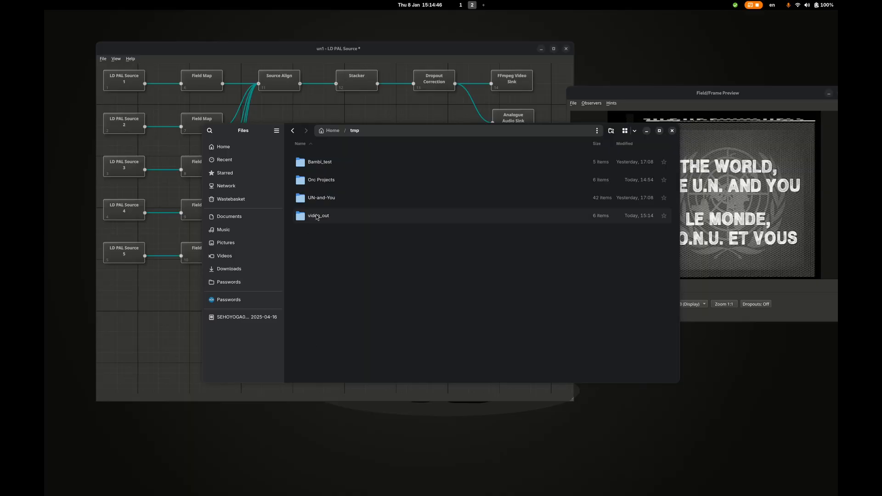
double_click(316, 216)
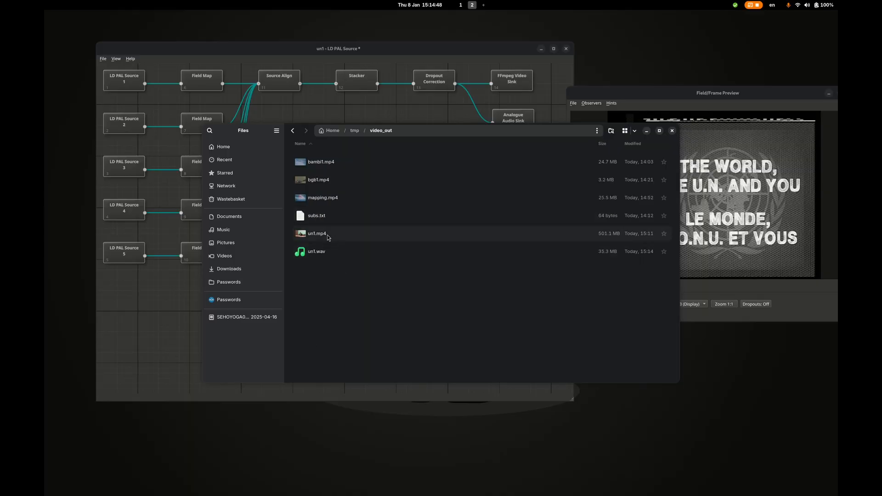
double_click(327, 234)
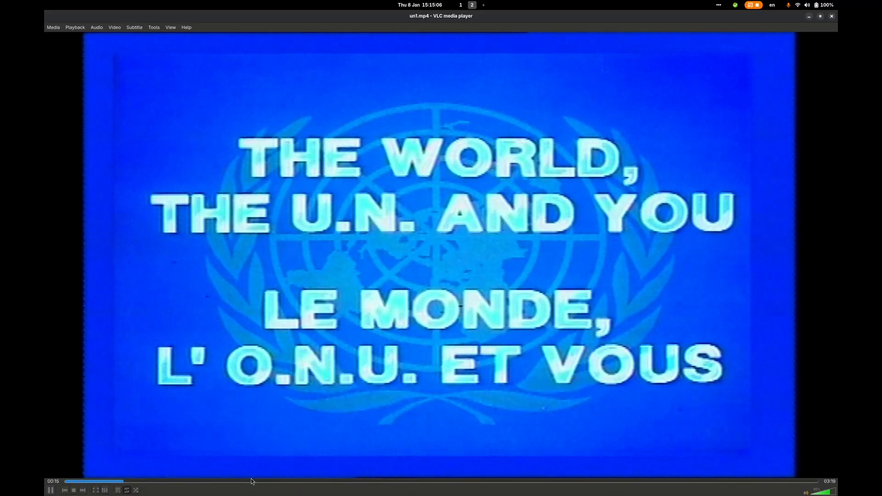
click(252, 481)
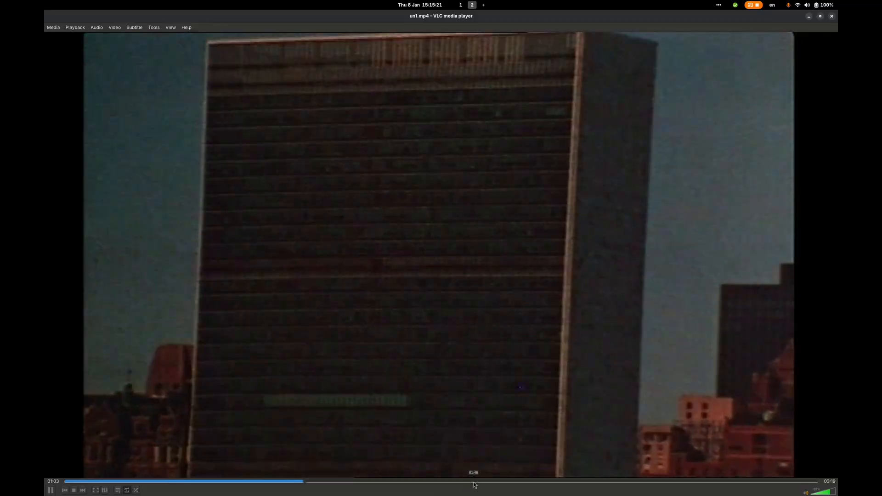
click(466, 482)
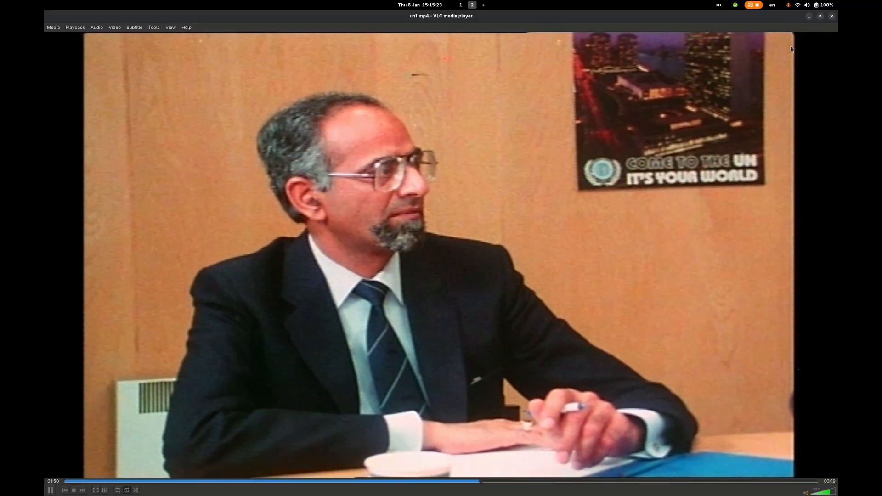
click(832, 16)
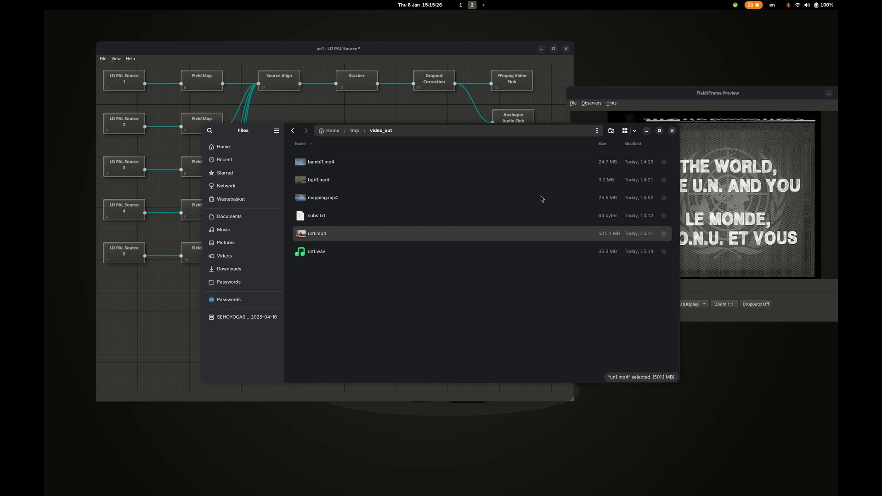
Play un1.wav, sample the audio around its middle, and close the player and the file manager
double_click(317, 251)
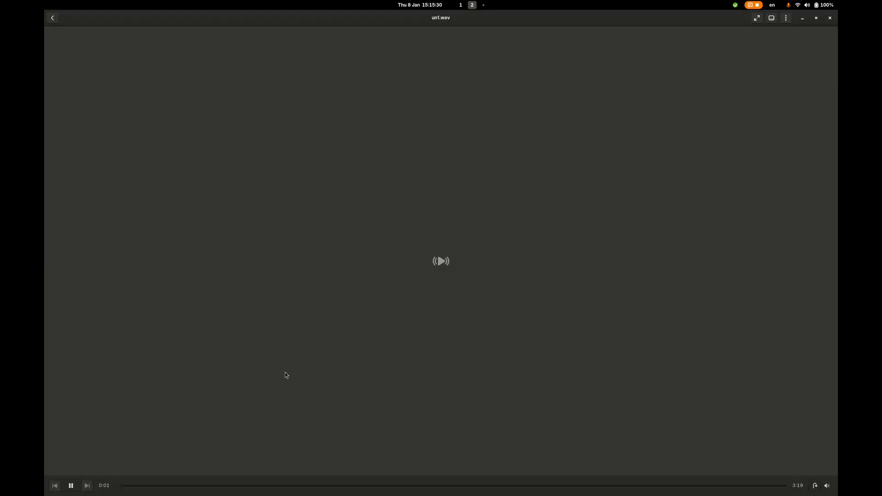
click(156, 486)
click(484, 488)
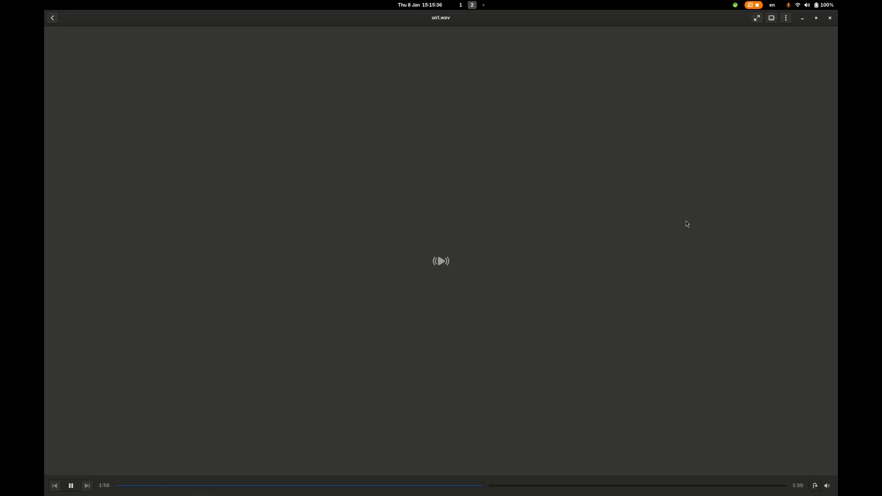
click(831, 18)
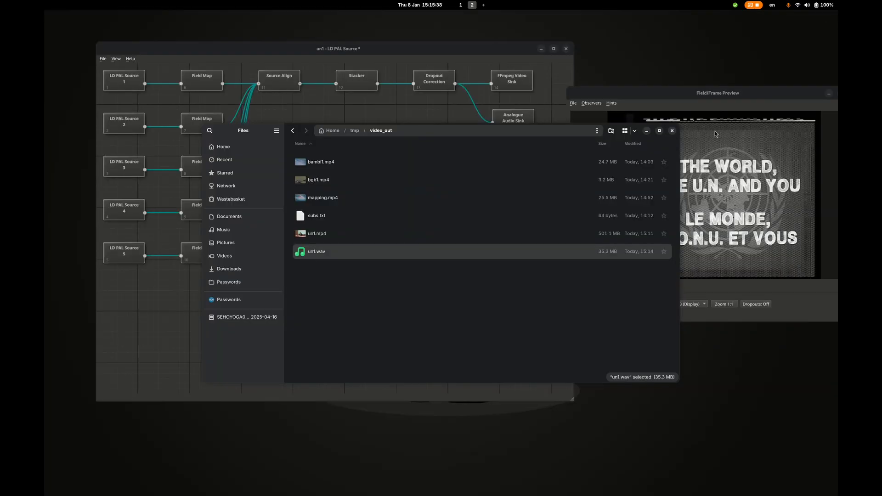
click(672, 131)
Relaunch Orc GUI and create a new NTSC project named test4 in the Orc Projects folder
key(super)
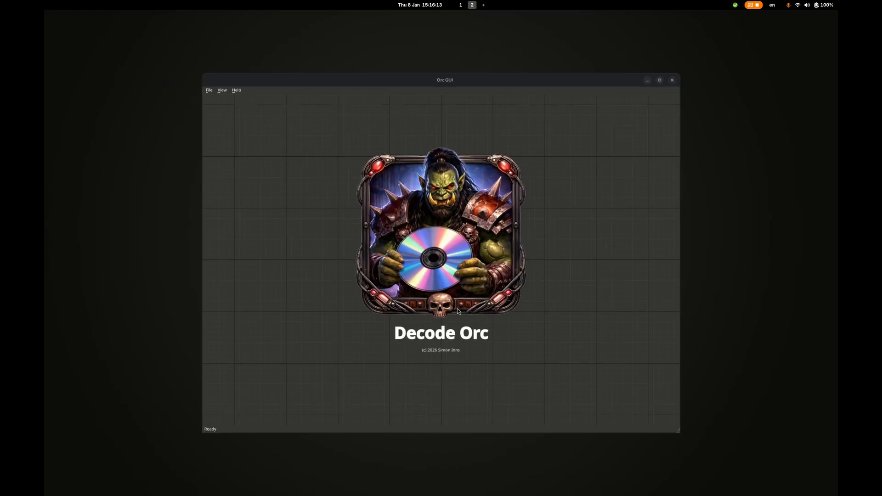
click(209, 91)
mouse_move(248, 99)
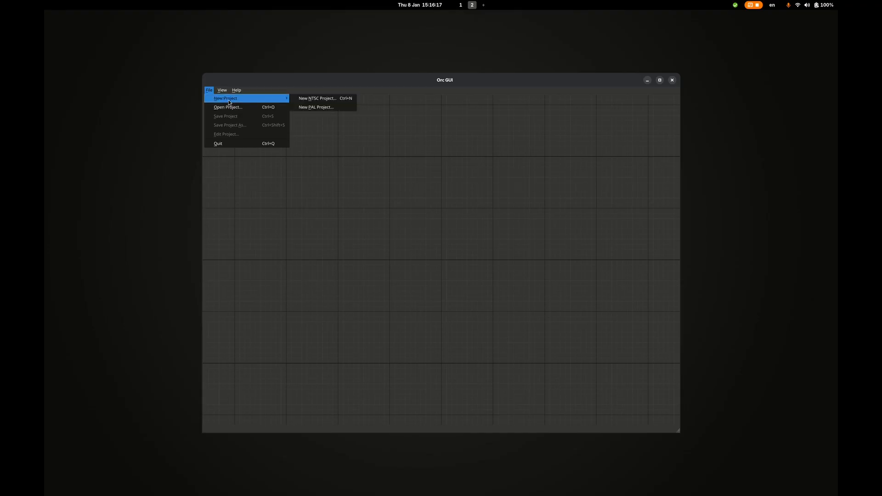
click(333, 99)
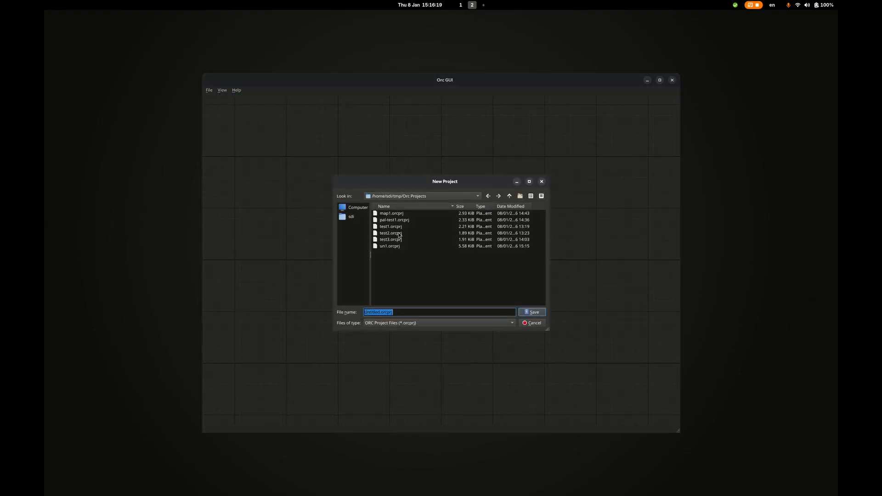
click(379, 311)
double_click(377, 313)
text(test4)
key(Return)
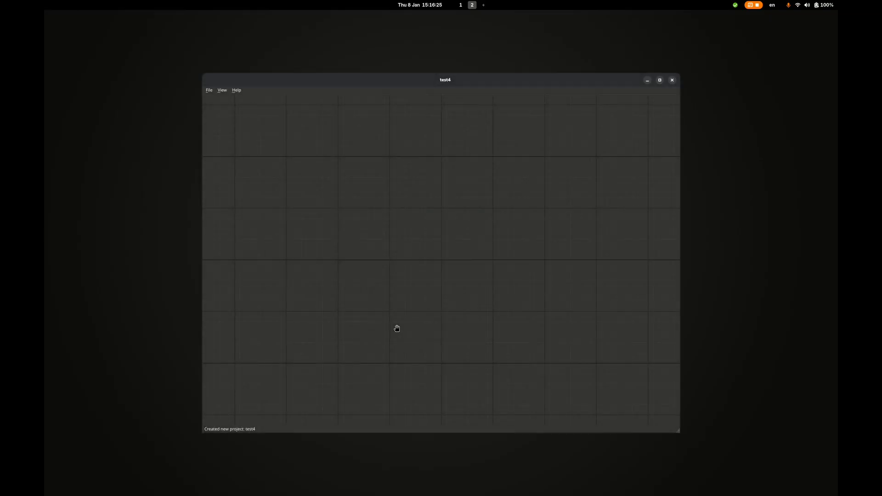
Add an LD NTSC Source node near the upper-left corner of the empty test4 canvas
right_click(243, 125)
mouse_move(257, 128)
mouse_move(299, 128)
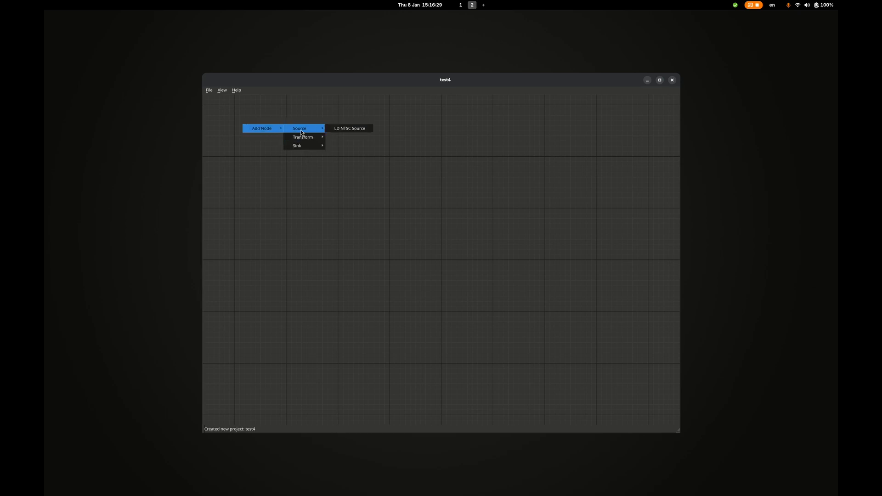
click(338, 129)
Load the Dragons-Lair pos3103 TBC from decode-orc-testdata-ld/tbc/ldf/ntsc/cav into the LD NTSC Source and move the preview window clear of the node
right_click(260, 133)
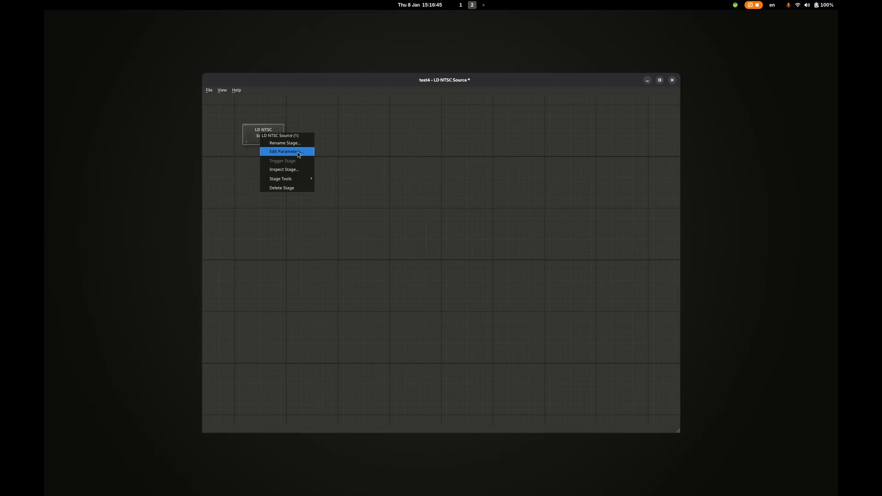
click(299, 151)
click(491, 245)
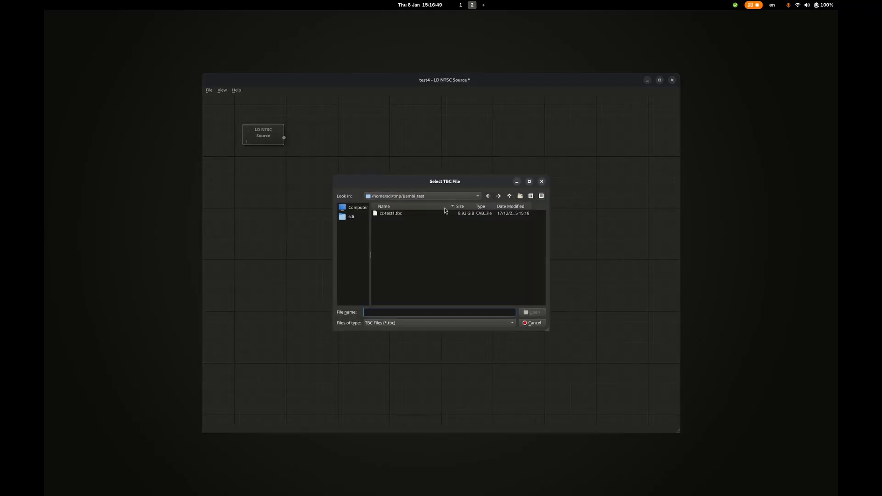
click(357, 221)
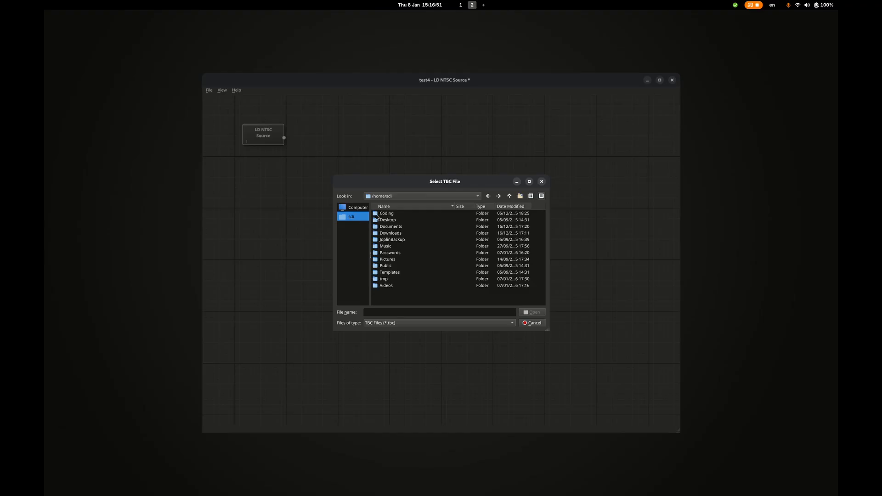
double_click(387, 213)
double_click(386, 214)
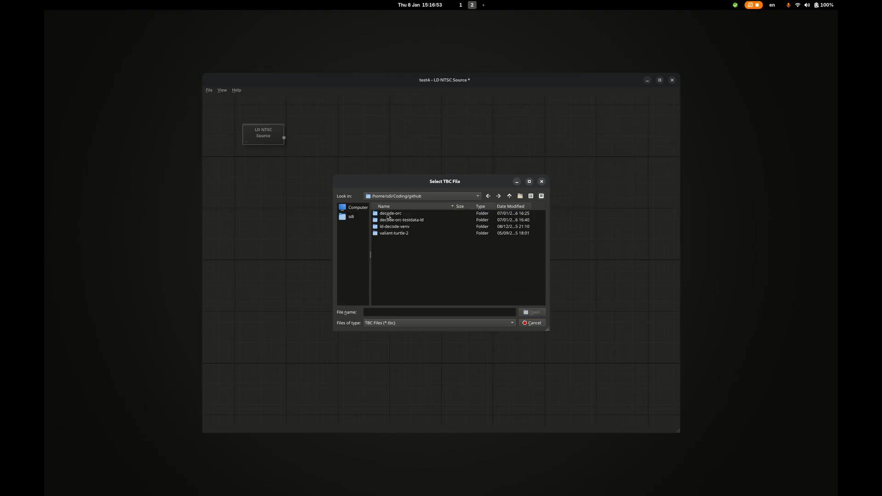
double_click(396, 221)
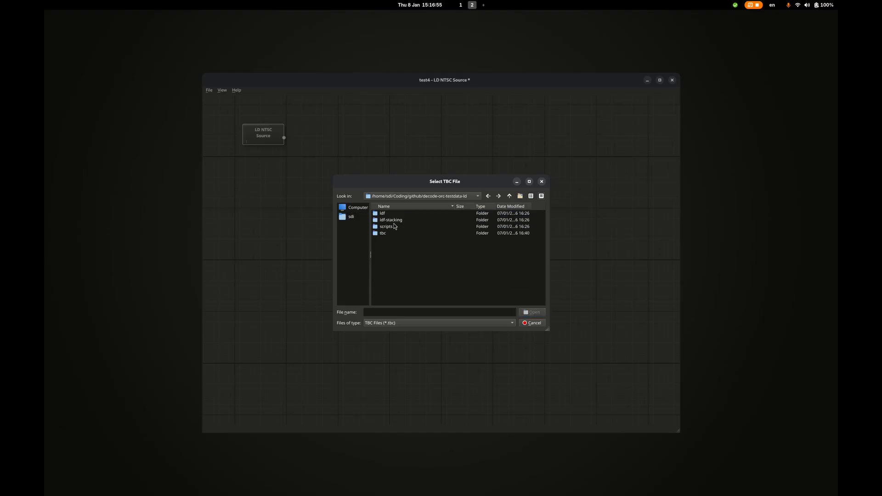
double_click(384, 233)
double_click(383, 214)
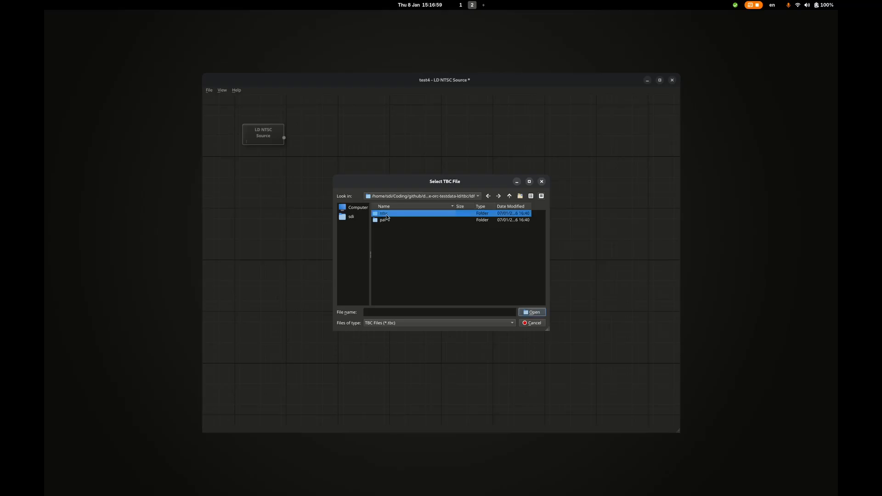
double_click(386, 214)
double_click(387, 214)
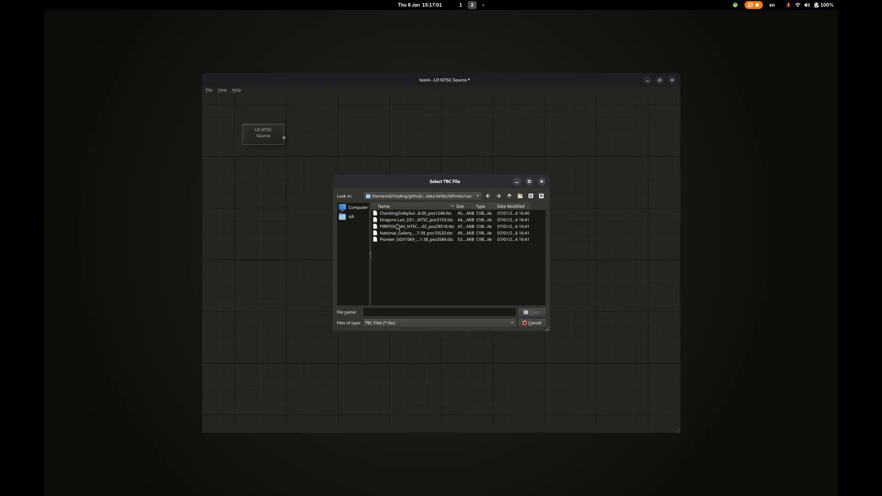
double_click(398, 220)
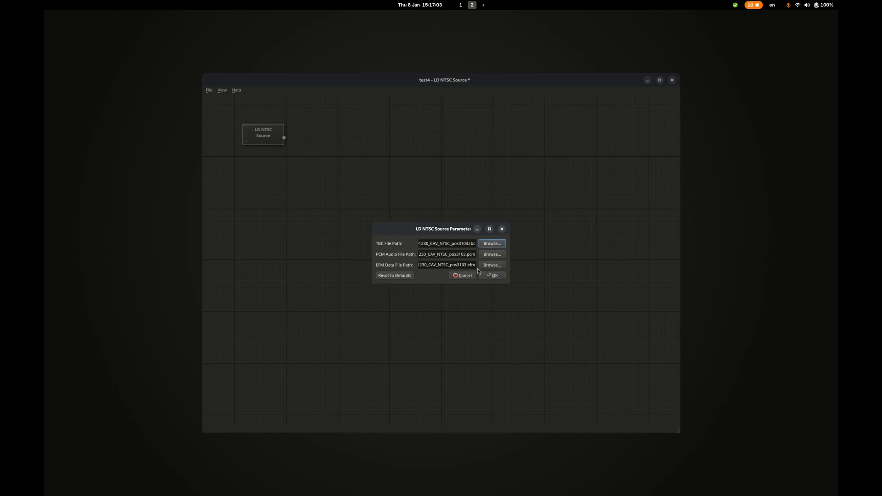
click(493, 276)
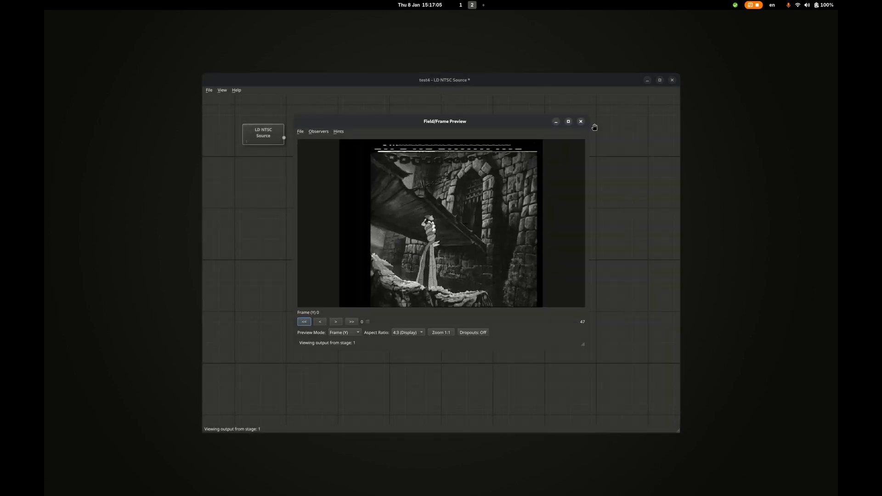
drag(514, 125, 725, 100)
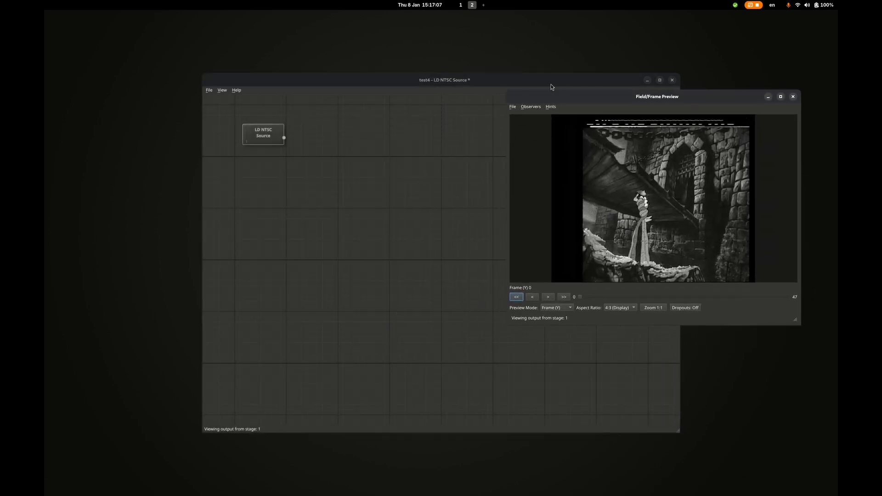
Move the main window clear of the preview and rename the LD NTSC Source stage to LD NTSC Source Dragon
drag(551, 86, 426, 75)
right_click(140, 117)
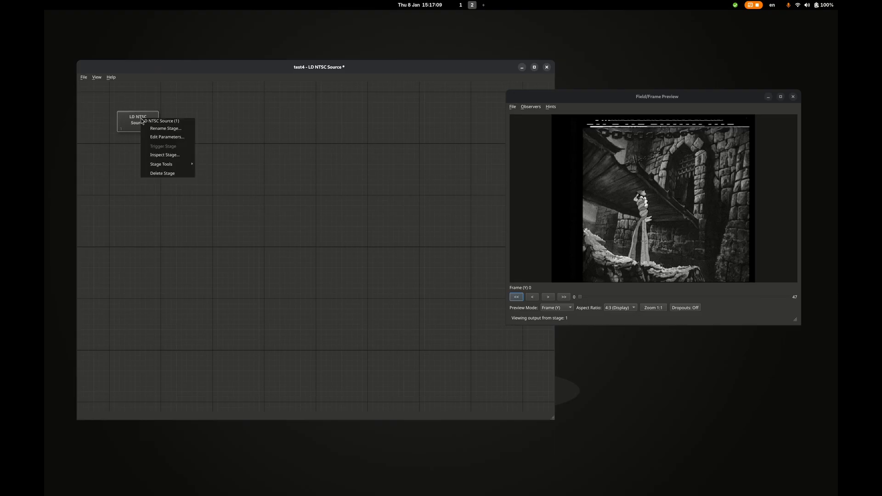
click(177, 133)
click(454, 259)
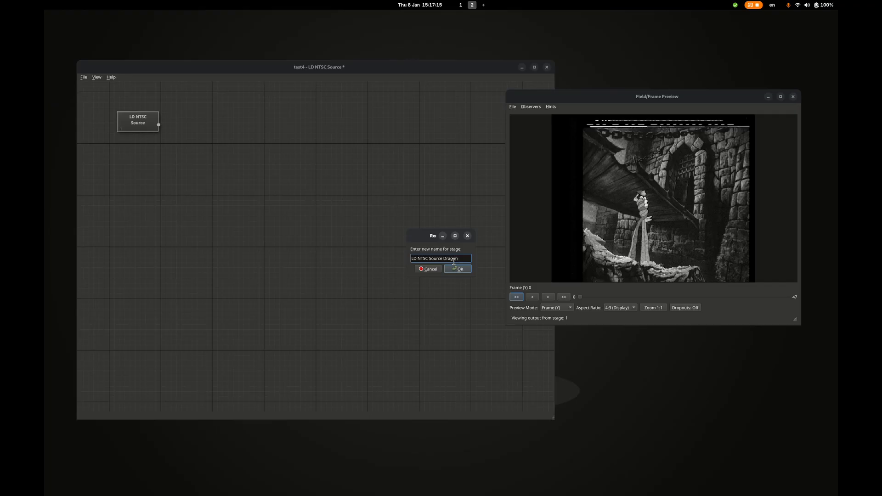
key(Return)
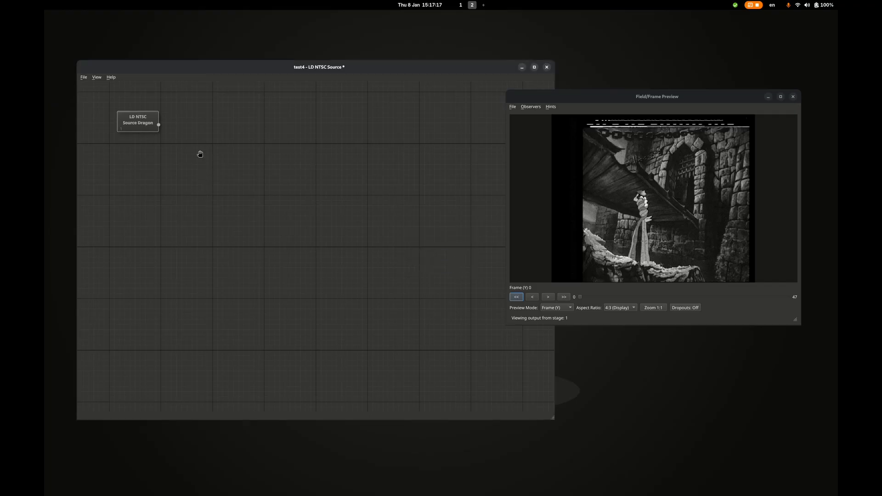
Add a second LD NTSC Source node just below LD NTSC Source Dragon
right_click(146, 153)
mouse_move(161, 158)
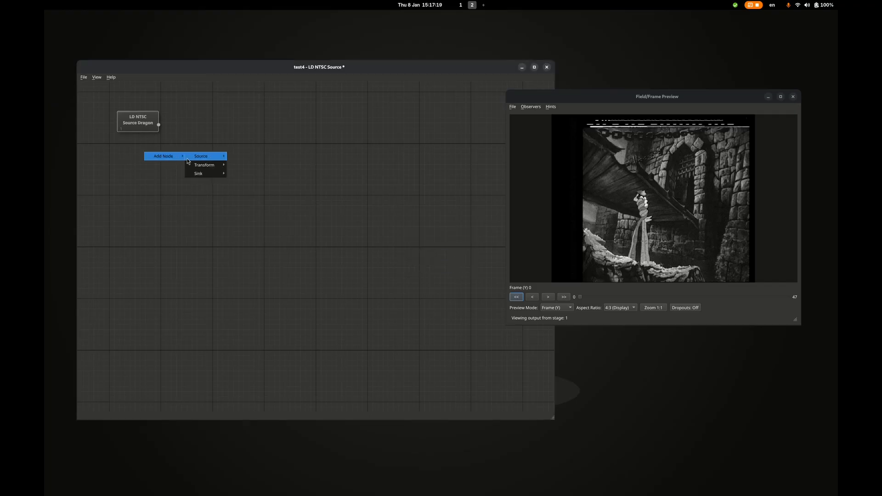
mouse_move(199, 159)
click(253, 156)
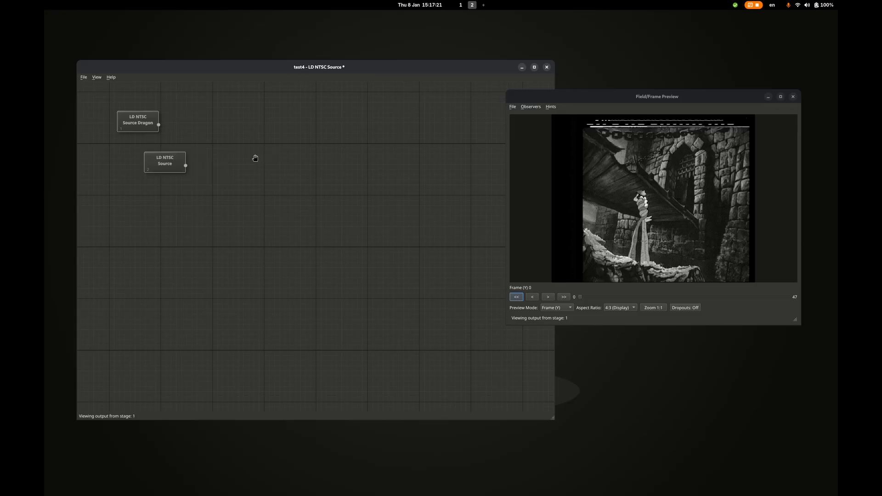
Load the FIREFOX CAV NTSC pos29518 TBC into the second LD NTSC Source and align that node directly under LD NTSC Source Dragon
right_click(171, 160)
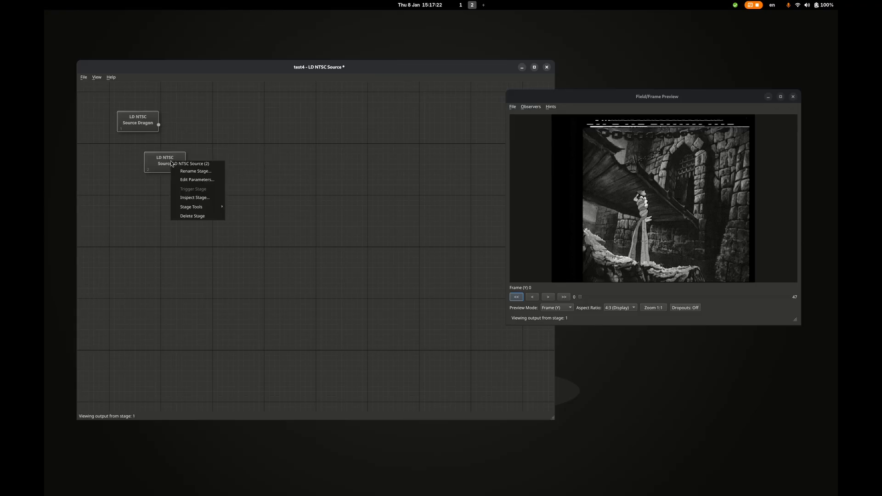
click(200, 181)
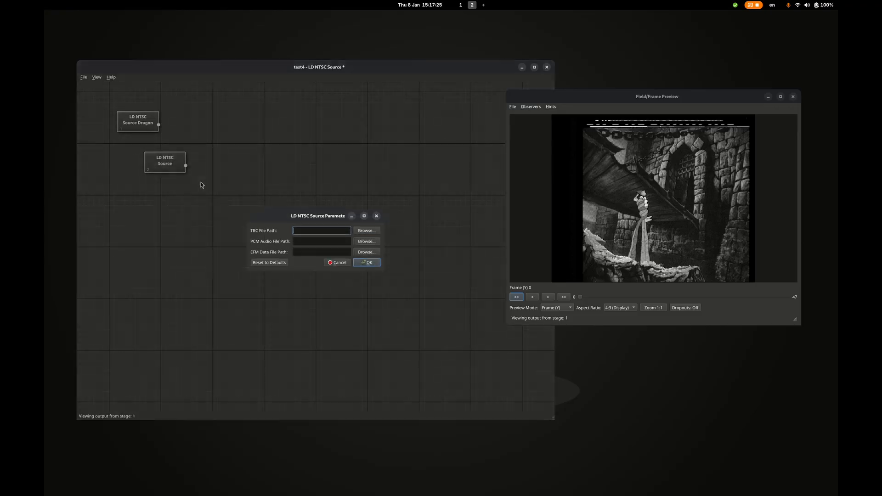
click(372, 232)
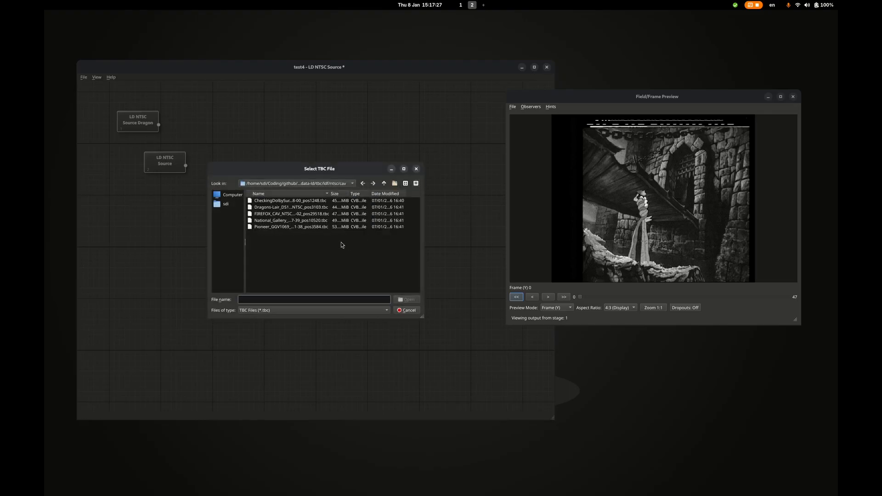
double_click(268, 215)
click(358, 263)
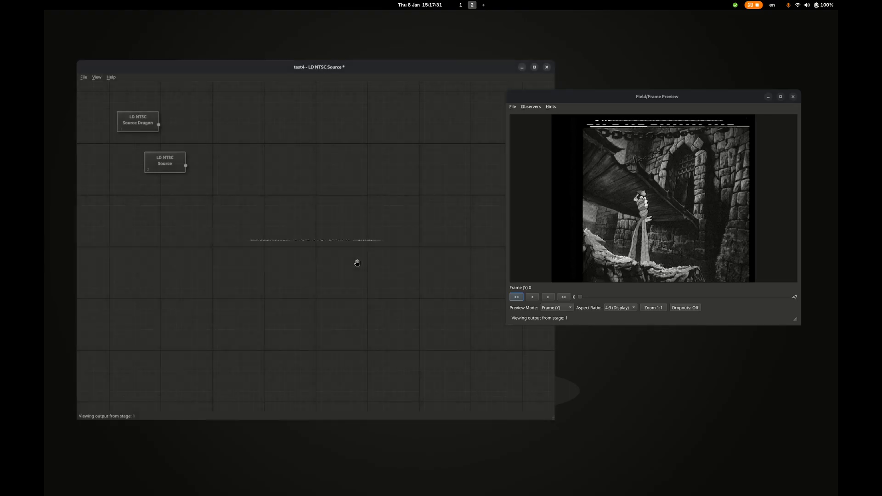
drag(177, 165, 147, 164)
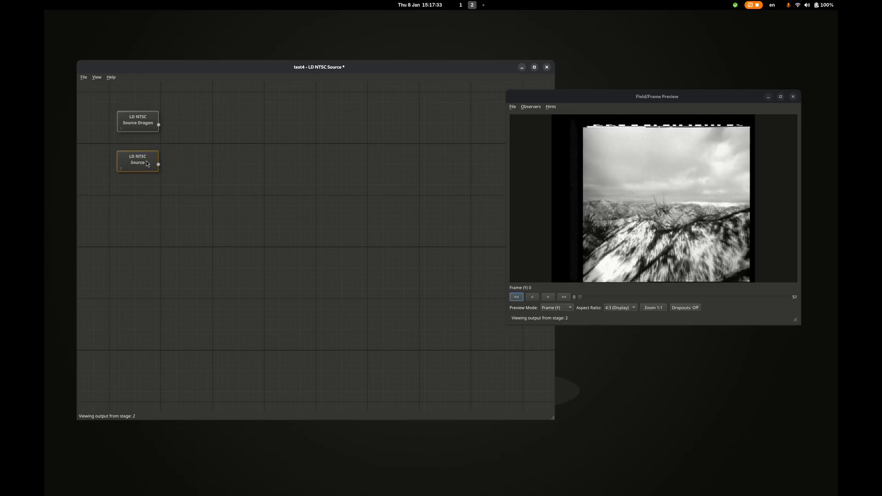
click(139, 127)
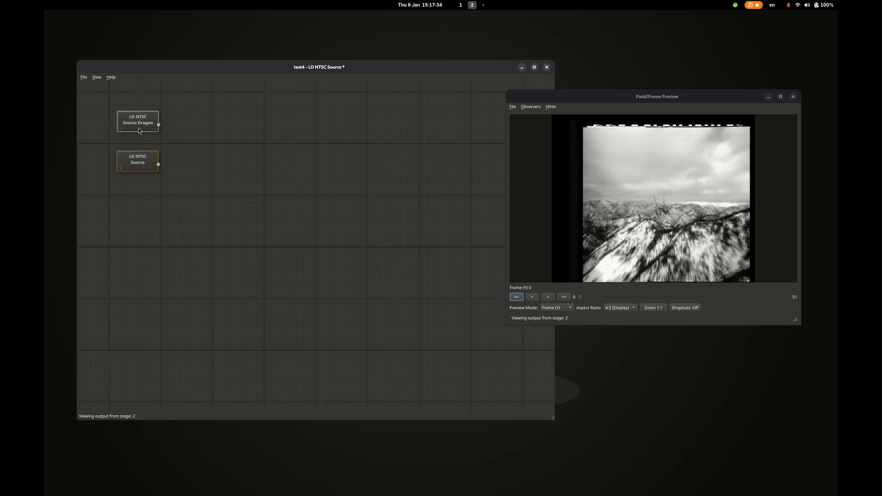
click(143, 160)
Add a Dropout Correction node to the right of each LD NTSC source and connect each source's output to its own correction node
right_click(204, 111)
mouse_move(232, 116)
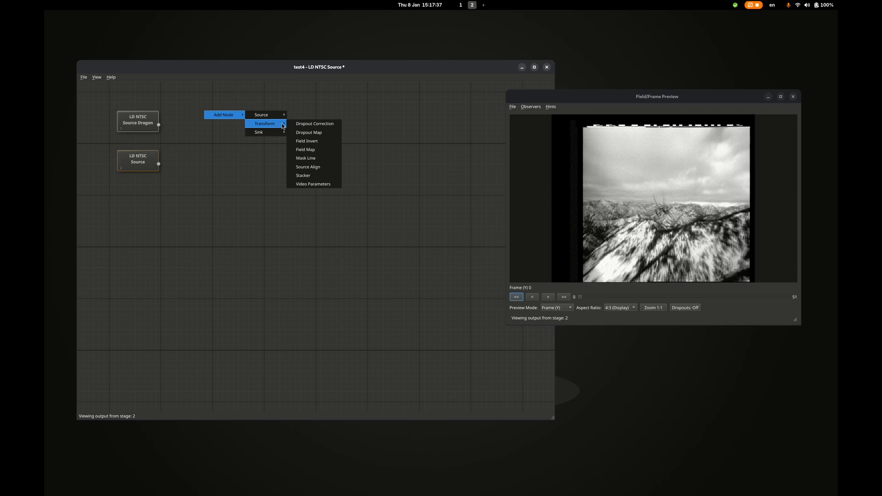
click(307, 124)
right_click(220, 148)
mouse_move(250, 152)
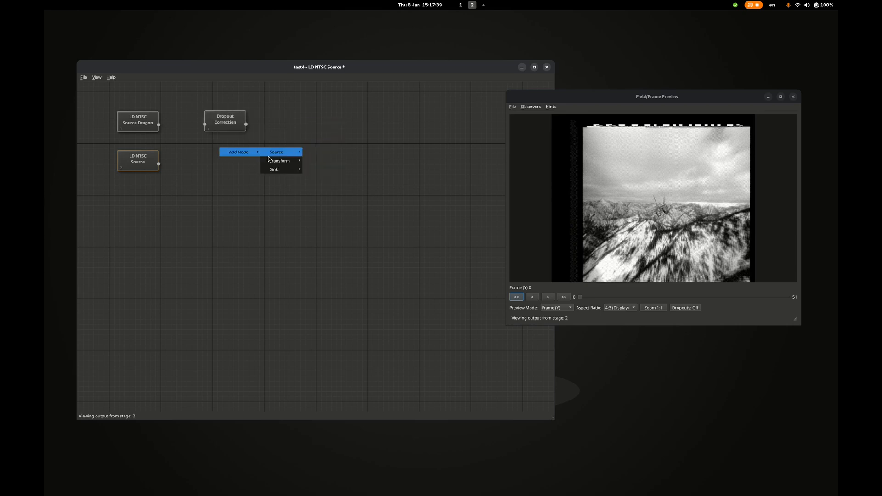
mouse_move(281, 161)
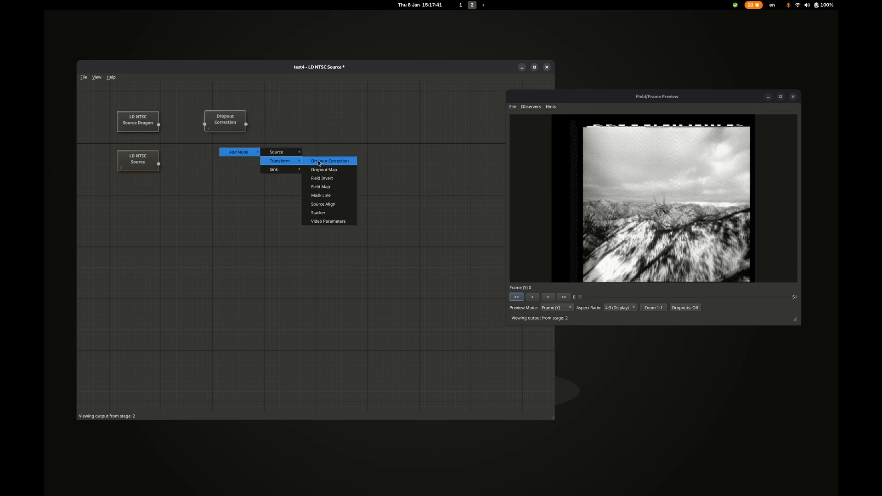
click(319, 163)
drag(235, 159, 224, 164)
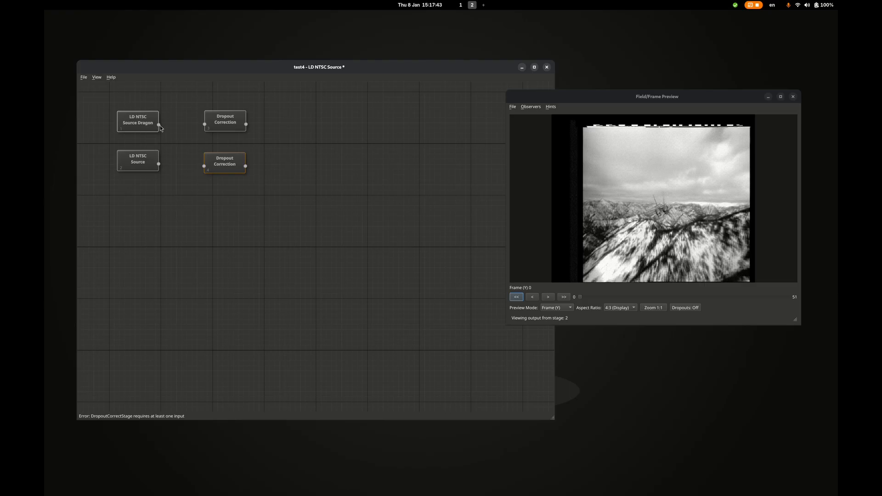
drag(159, 124, 204, 124)
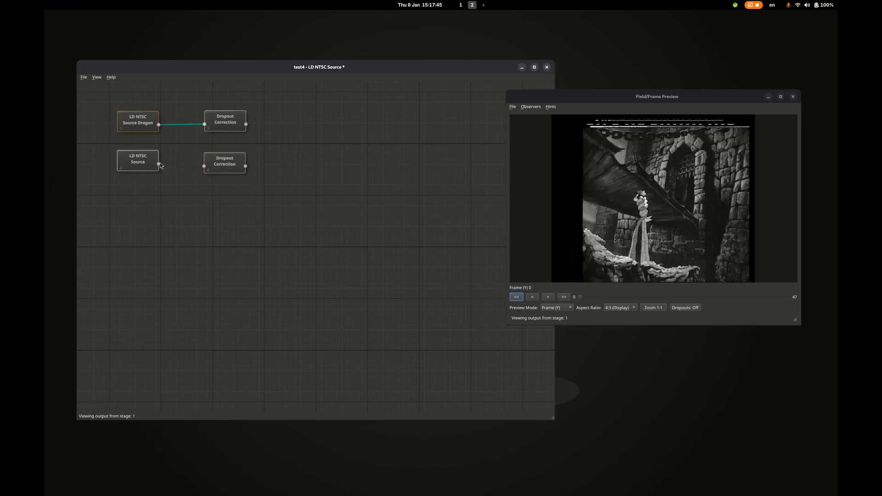
drag(160, 164, 182, 165)
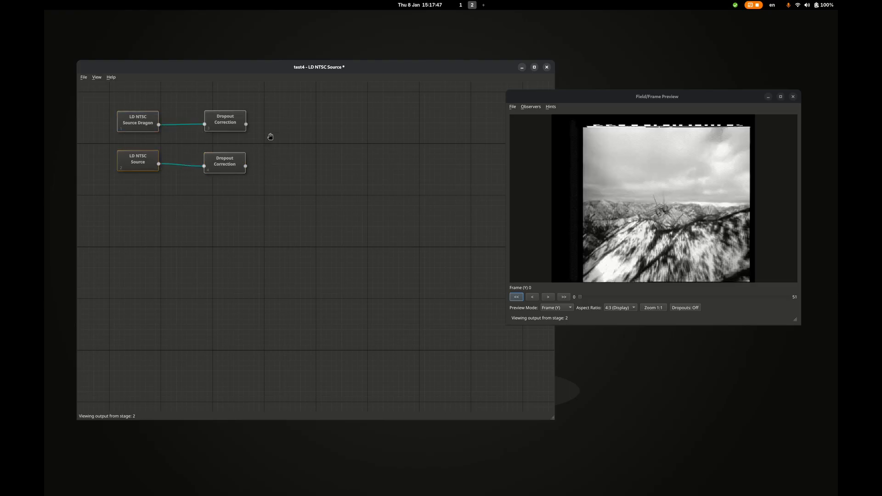
Add an FFmpeg Video Sink to the right of the upper Dropout Correction node and connect the two
right_click(296, 120)
mouse_move(329, 124)
mouse_move(376, 142)
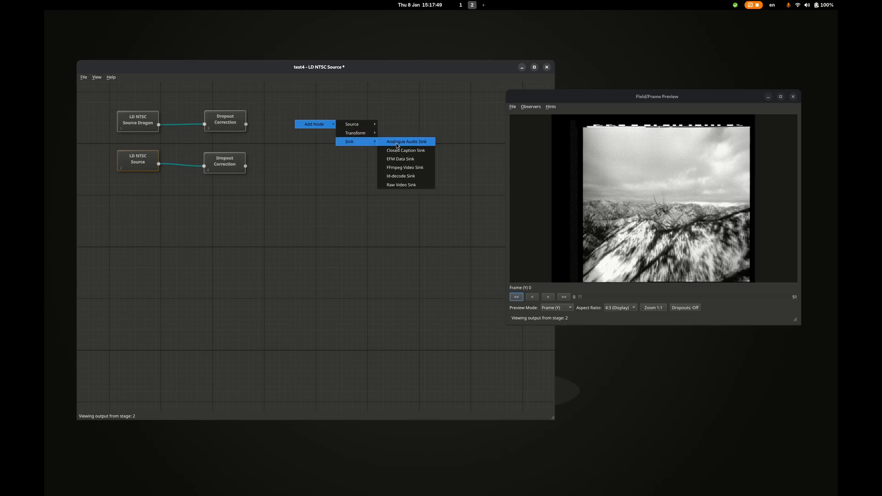
click(378, 160)
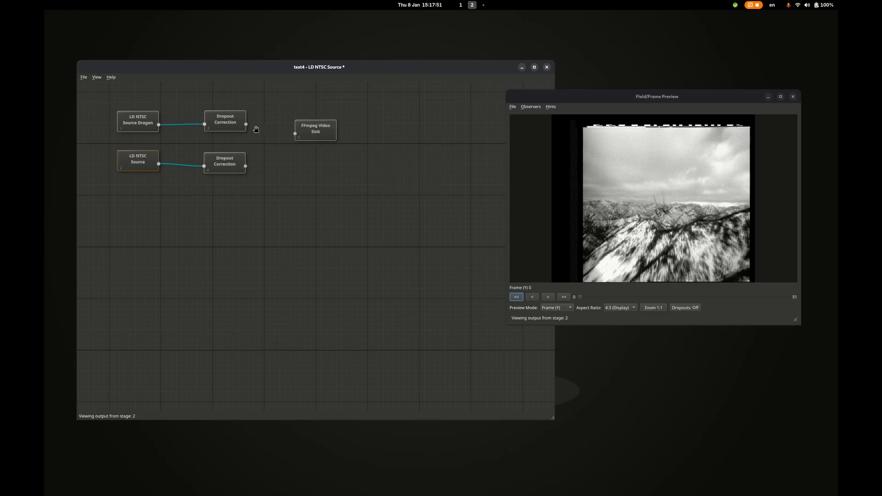
drag(246, 124, 295, 134)
Add another FFmpeg Video Sink below the first and feed it from the lower Dropout Correction node
right_click(302, 163)
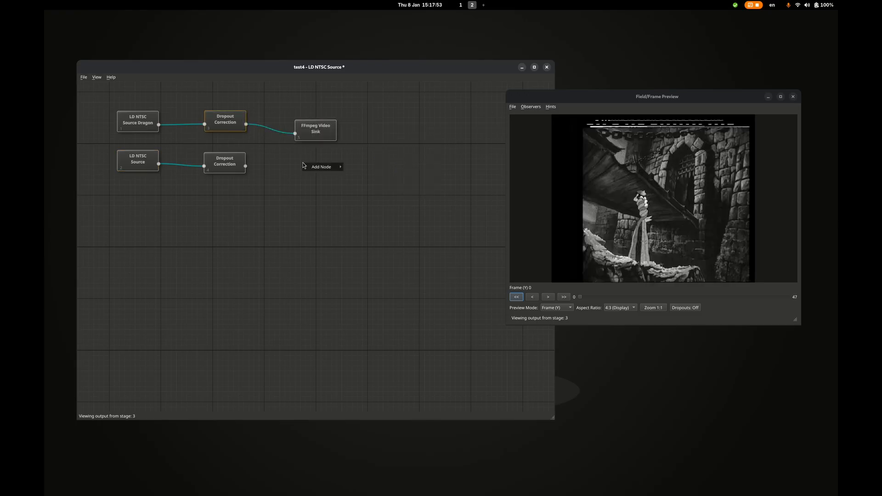
mouse_move(337, 167)
mouse_move(382, 184)
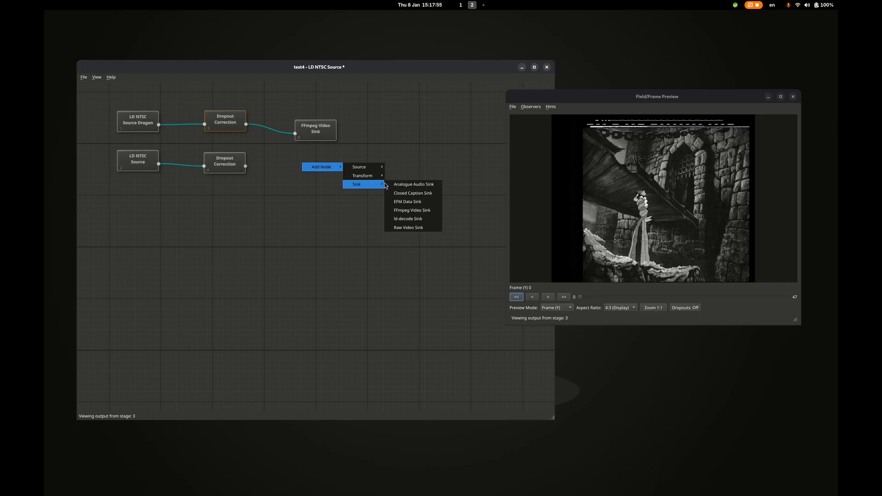
click(420, 212)
drag(247, 166, 302, 176)
Set the upper FFmpeg Video Sink's export preset category to Universal (H.264)
right_click(306, 127)
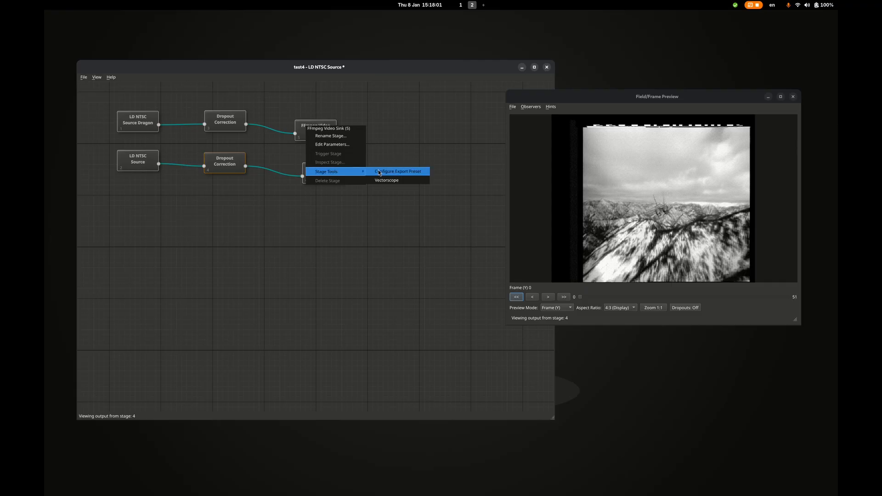
click(386, 172)
click(316, 128)
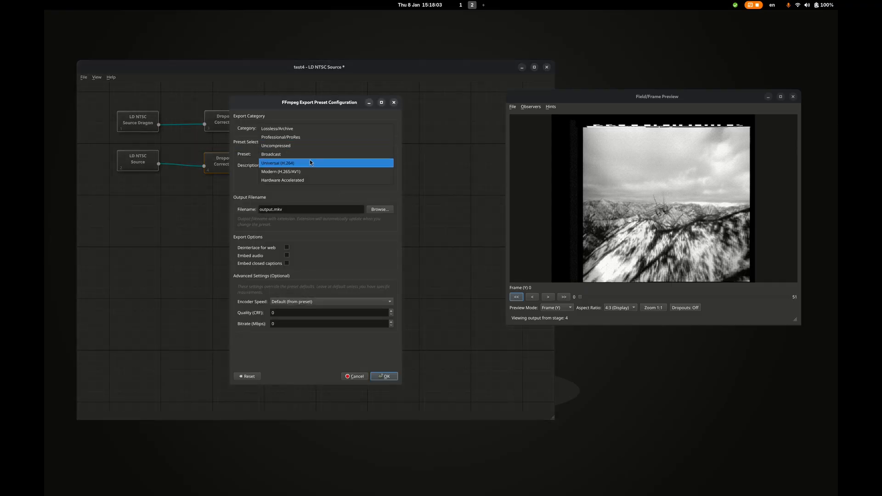
click(312, 162)
Set the upper sink's output file to out1.mp4 in tmp/video_out, enable embedded audio, and apply the export preset
click(379, 209)
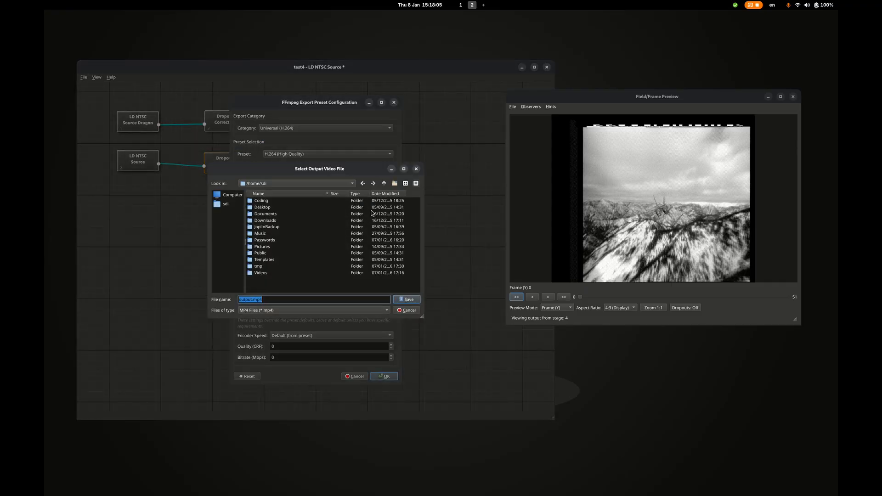
double_click(261, 268)
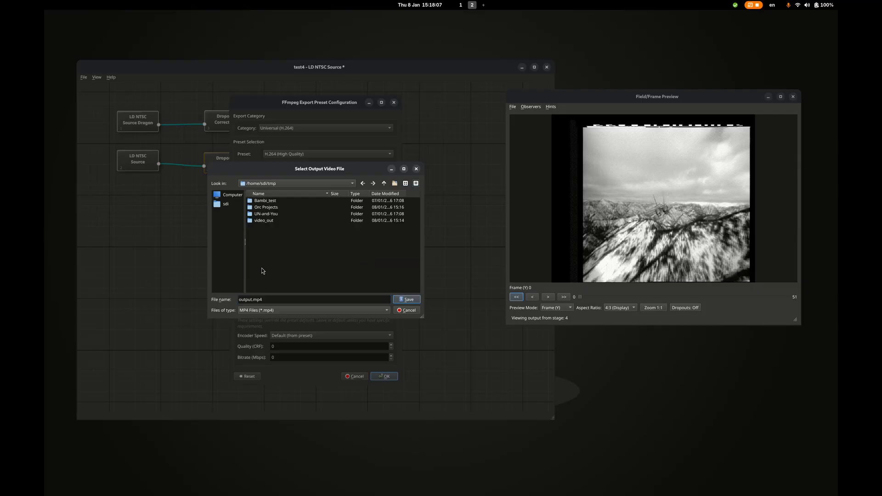
double_click(263, 221)
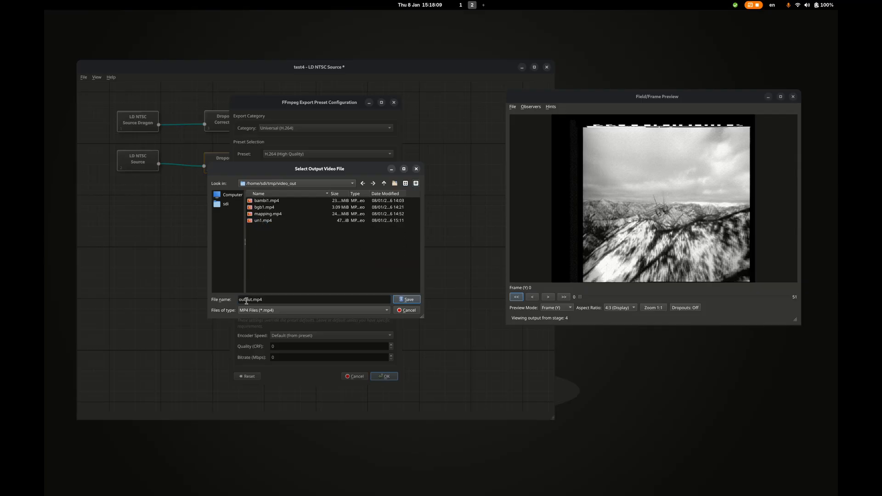
double_click(246, 300)
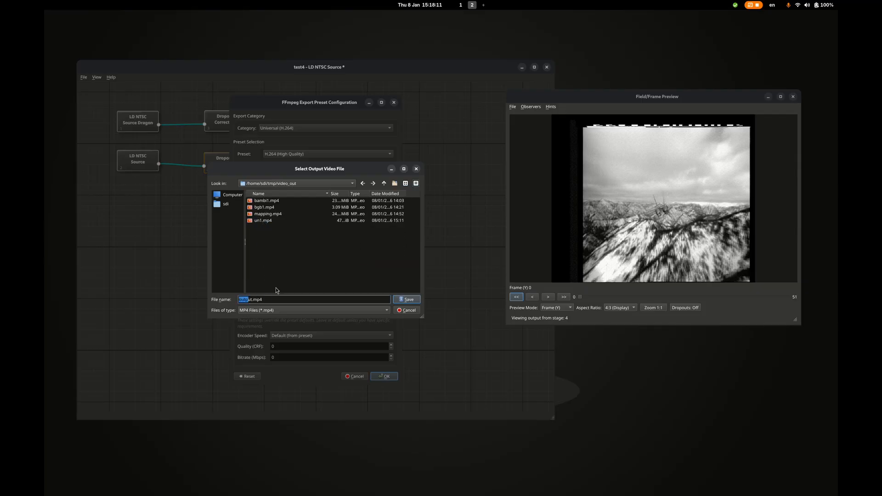
key(BackSpace)
key(Delete)
key(Delete)
text(out1)
key(Return)
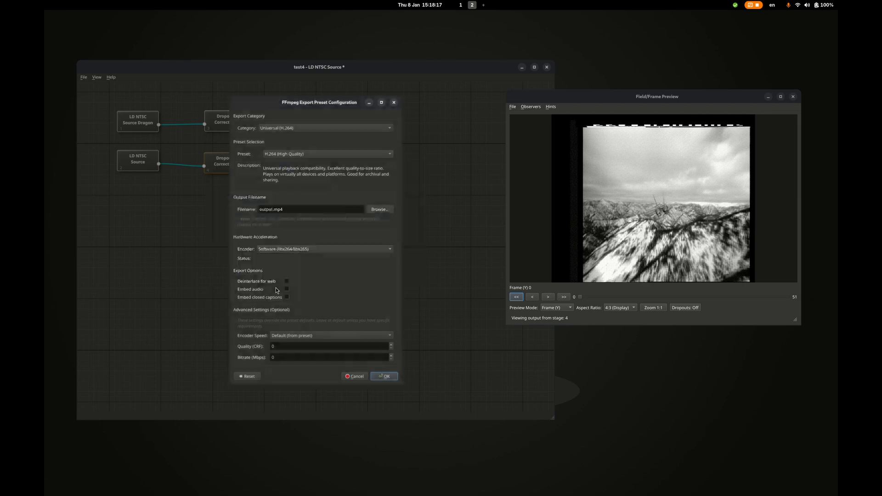
click(287, 289)
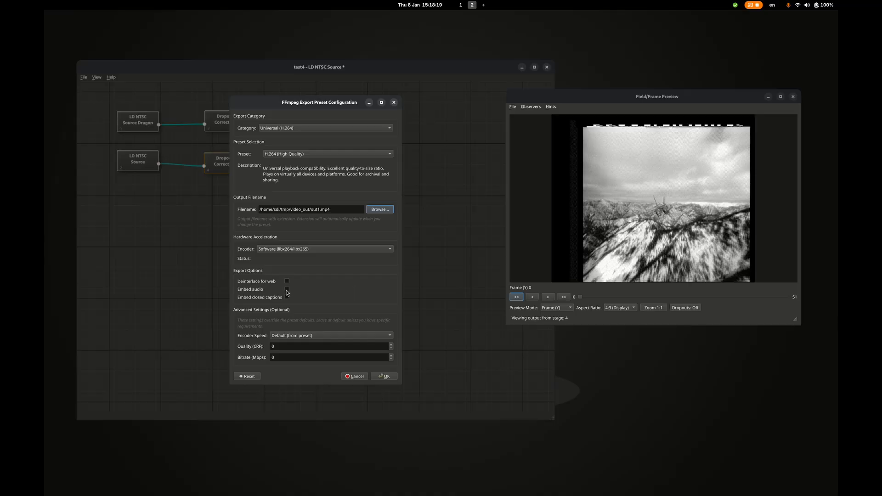
click(384, 377)
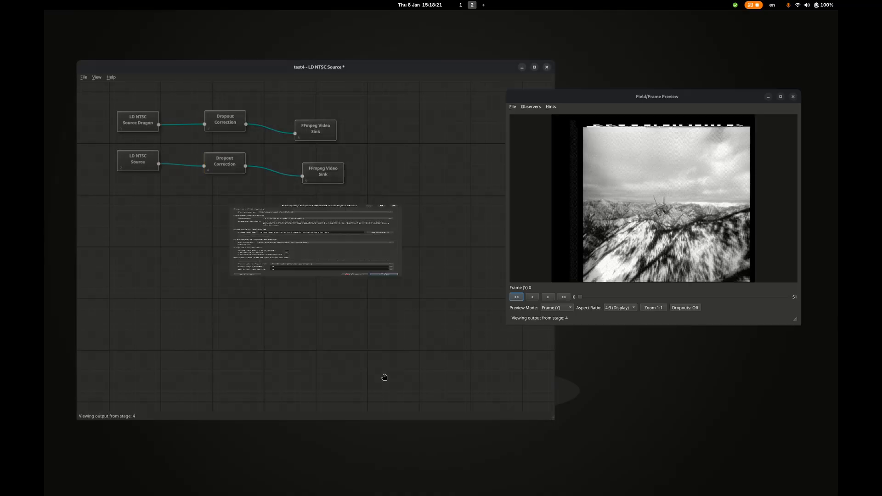
Open the lower FFmpeg Video Sink's export preset configuration and set its output file to out2.mkv in tmp/video_out
right_click(328, 168)
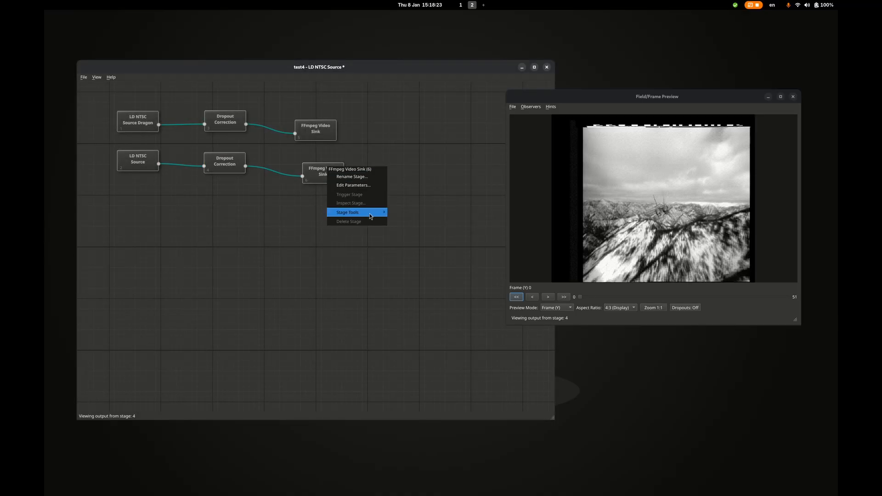
mouse_move(370, 212)
click(401, 214)
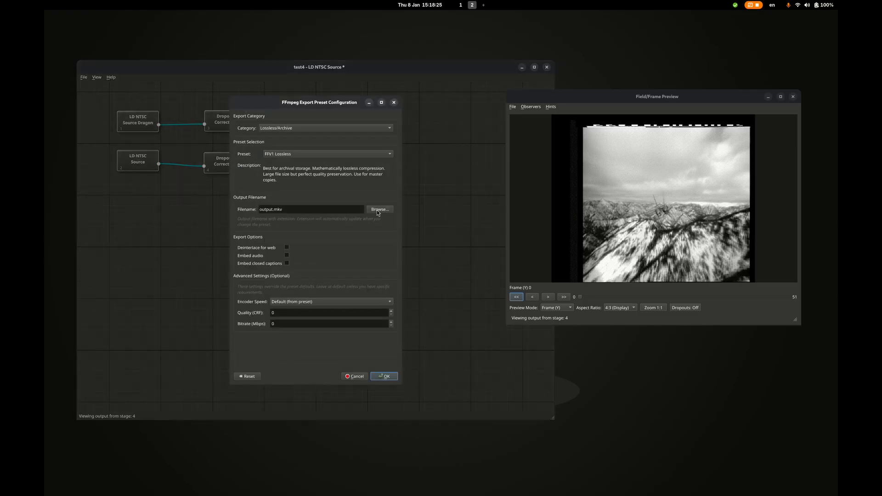
click(378, 209)
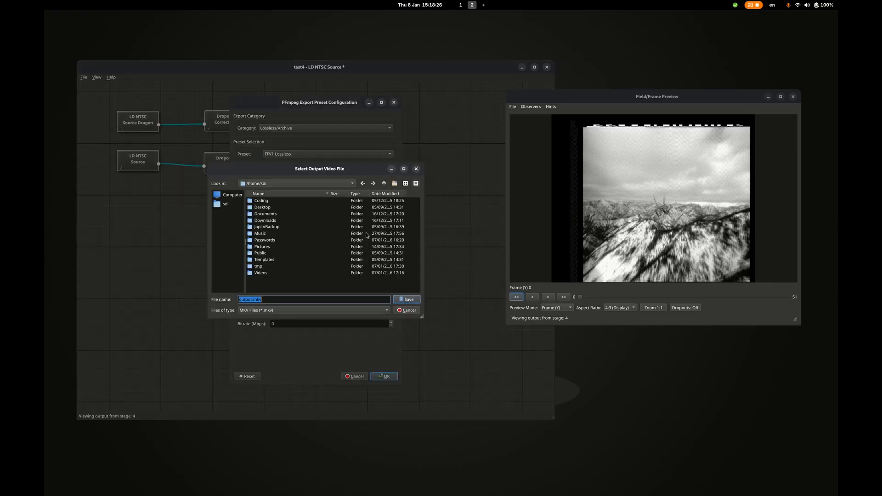
double_click(266, 267)
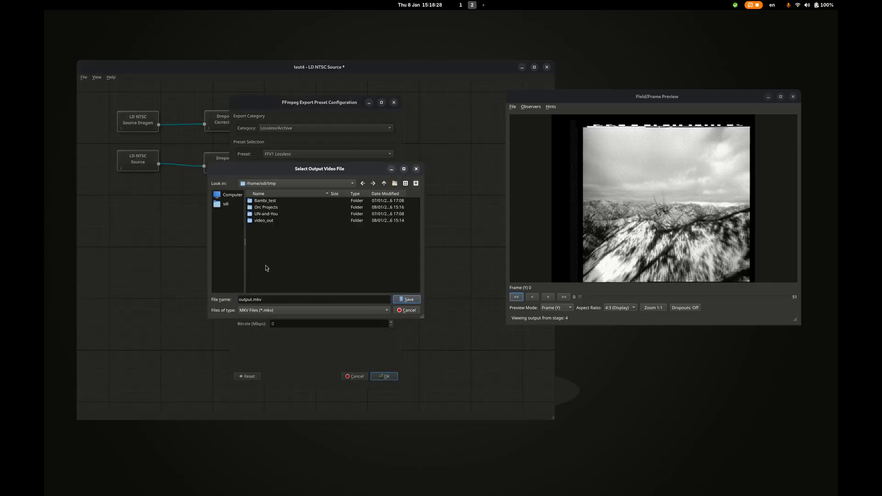
double_click(262, 221)
double_click(247, 299)
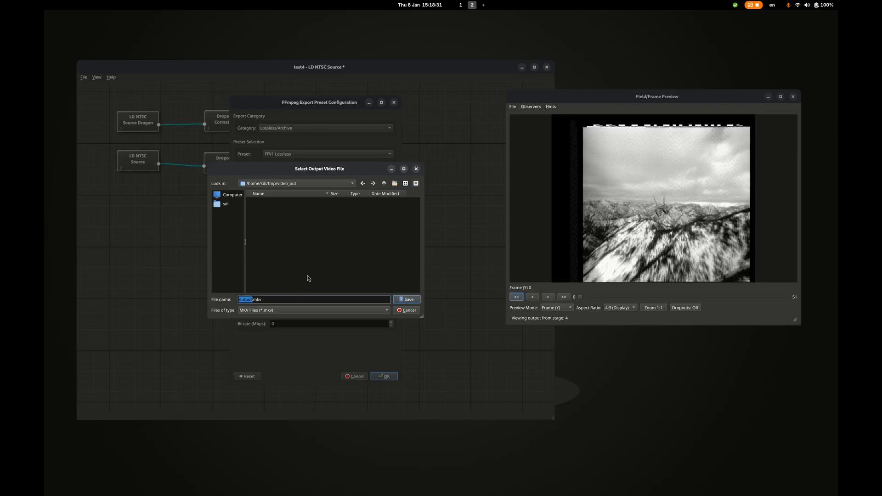
text(out)
key(Return)
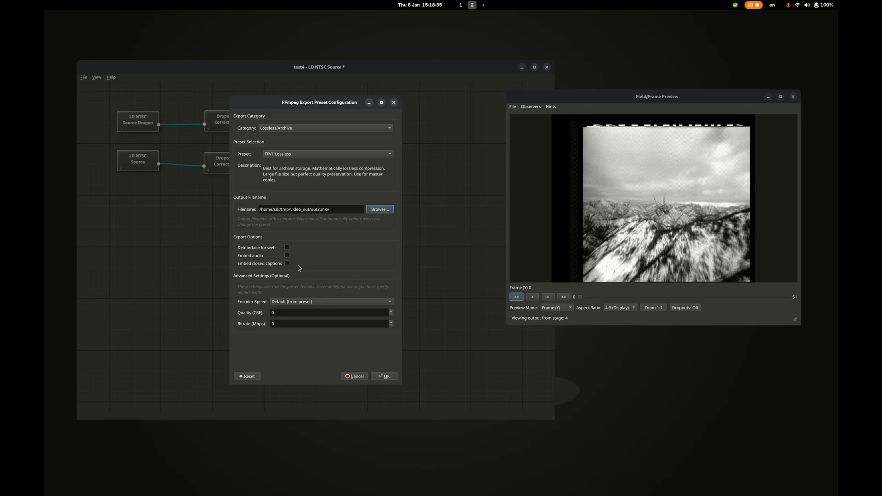
Enable embedded audio for the lower sink, set its export category to Universal (H.264), and apply the preset
click(287, 256)
click(295, 130)
click(299, 166)
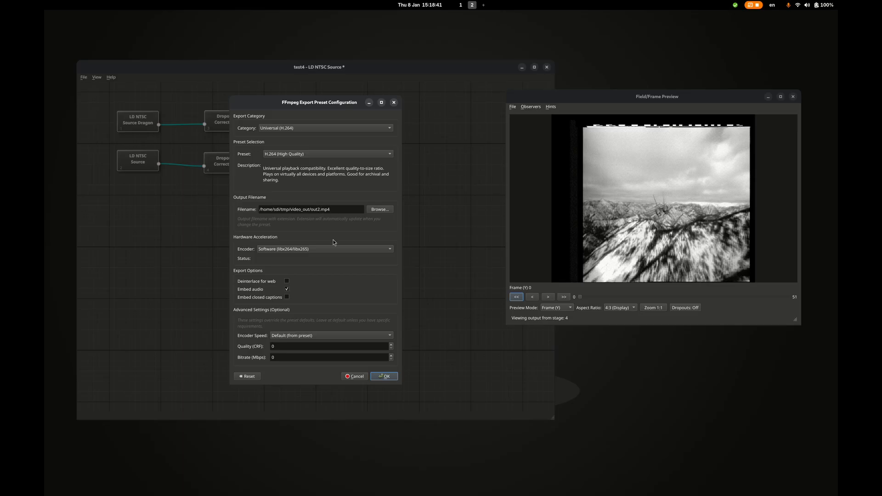
click(384, 377)
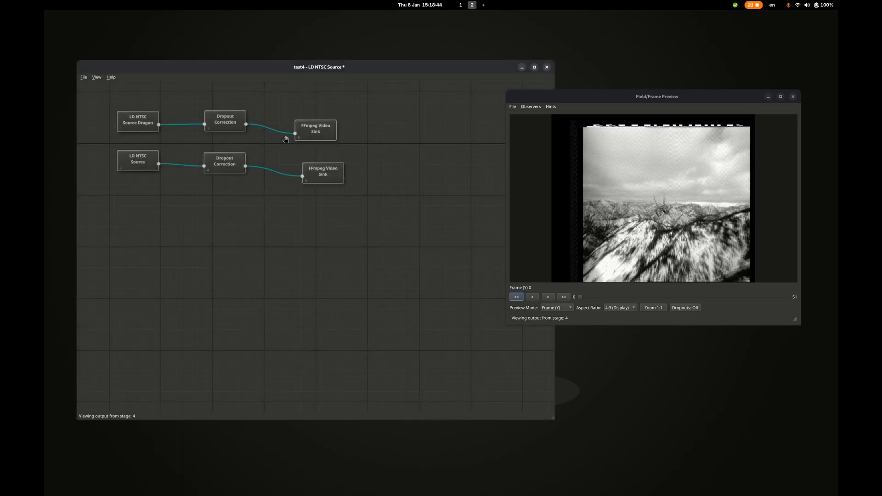
Arrange the DAG to the grid and trigger the upper and lower FFmpeg Video Sinks to export both videos
click(97, 77)
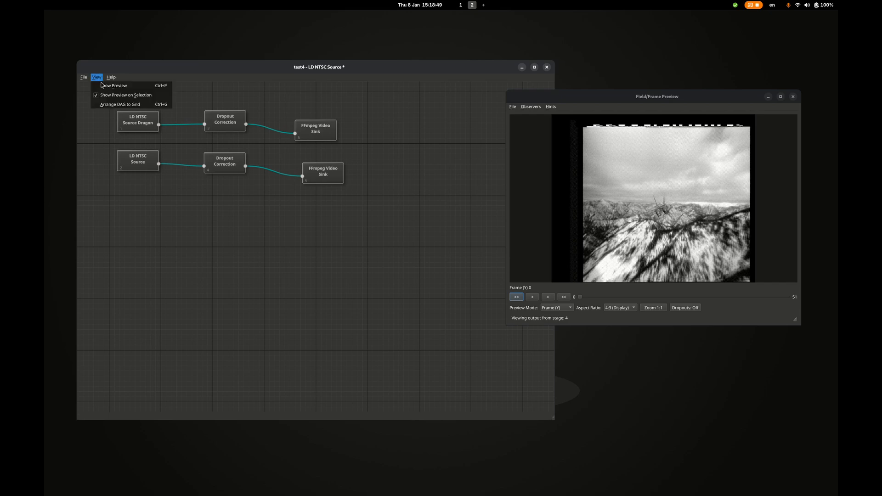
click(119, 105)
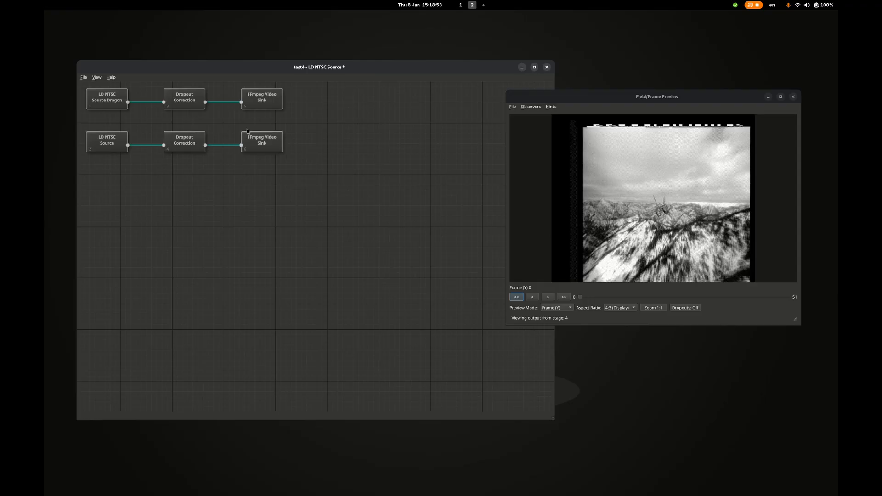
right_click(255, 99)
click(273, 126)
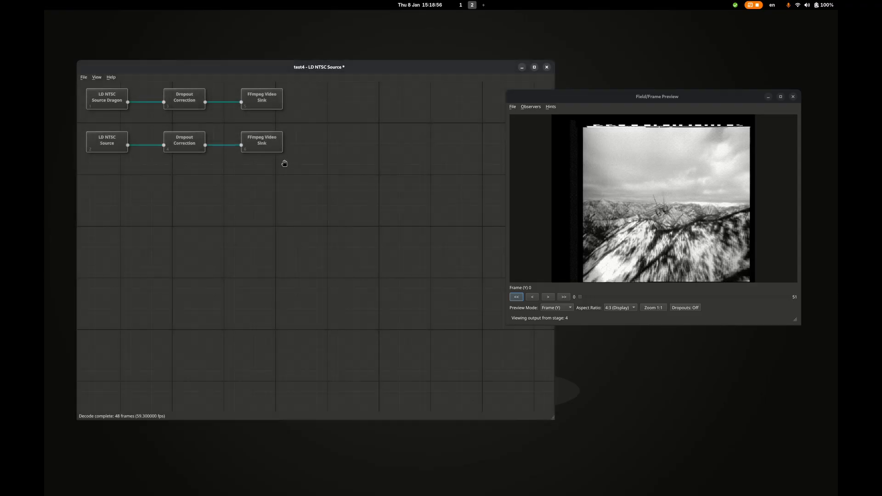
right_click(261, 143)
click(282, 169)
Switch to the Files app and open the tmp/video_out folder in the home directory
click(473, 4)
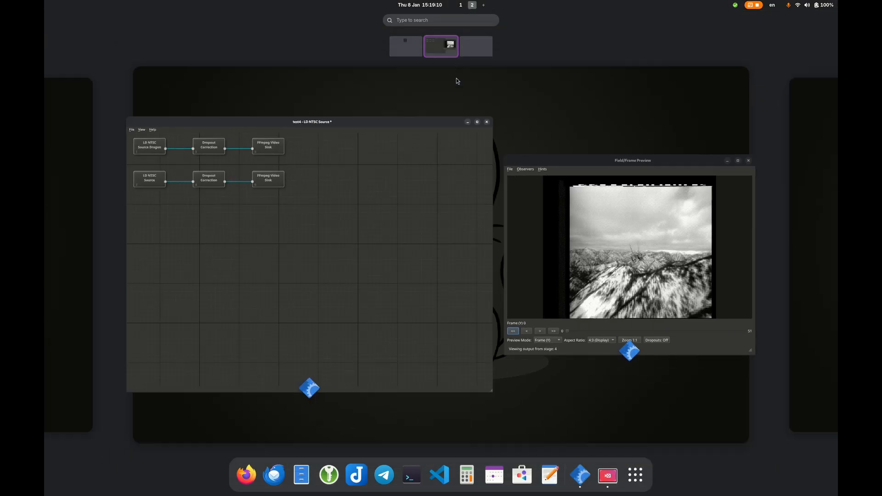
click(303, 479)
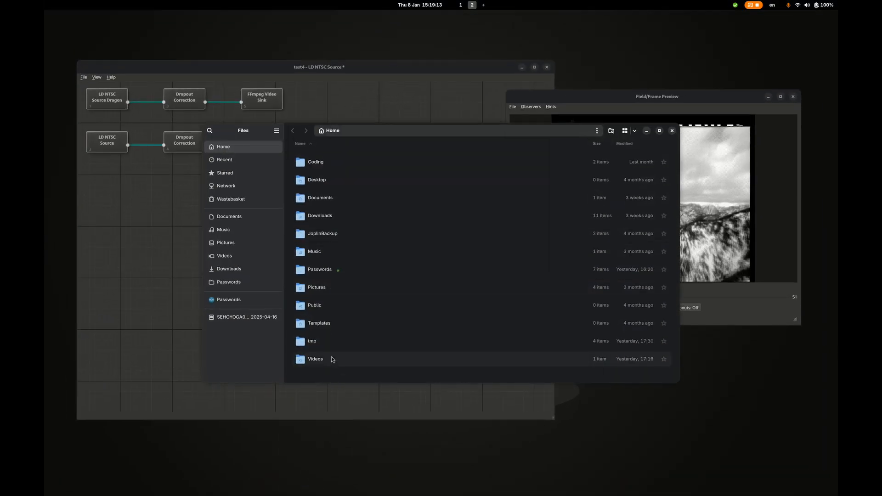
double_click(324, 344)
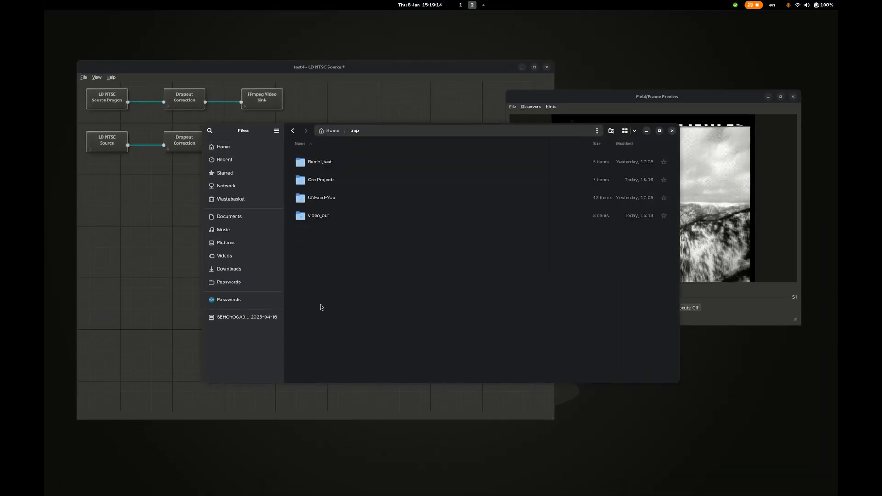
click(318, 219)
double_click(319, 219)
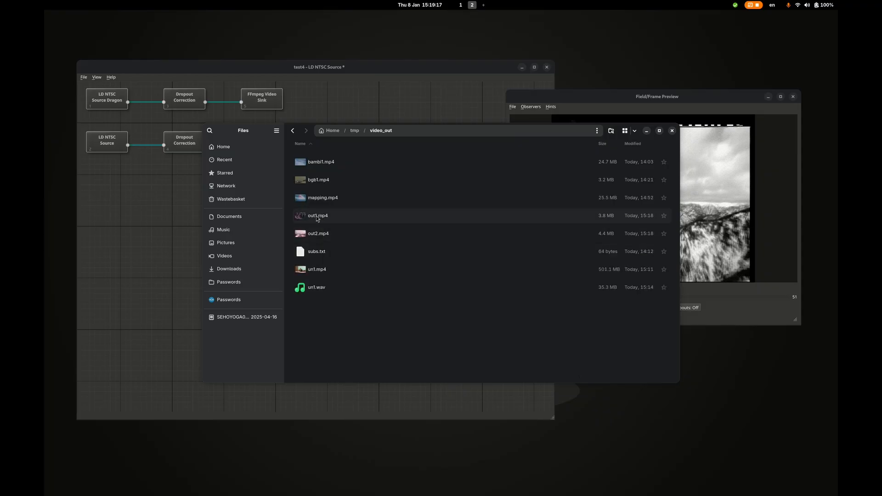
Play the exported videos out1.mp4 and out2.mp4 one after the other, closing the player after each
double_click(316, 216)
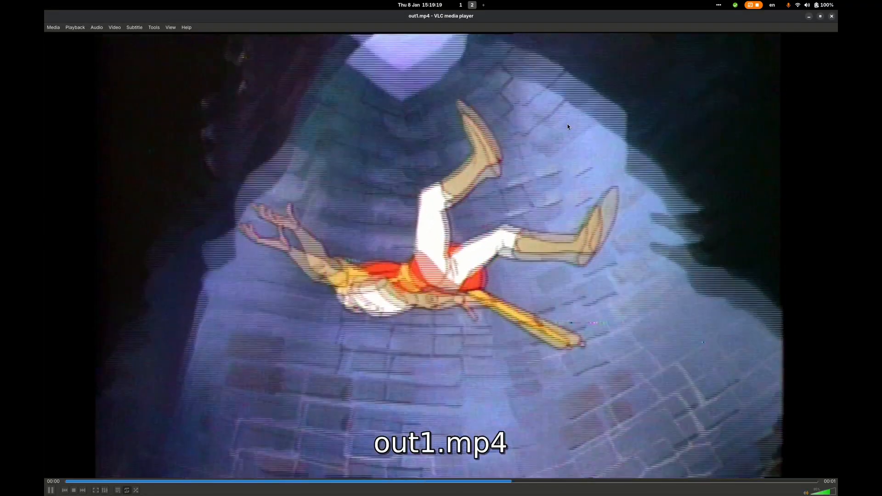
click(832, 16)
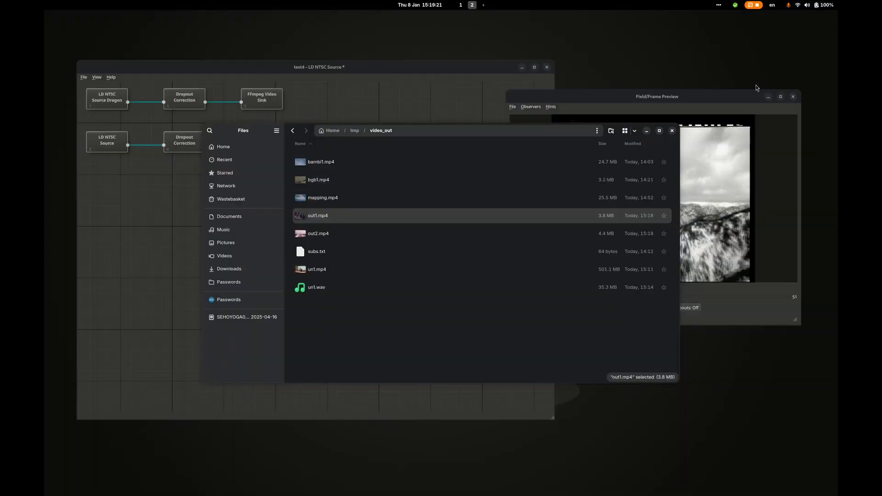
double_click(367, 236)
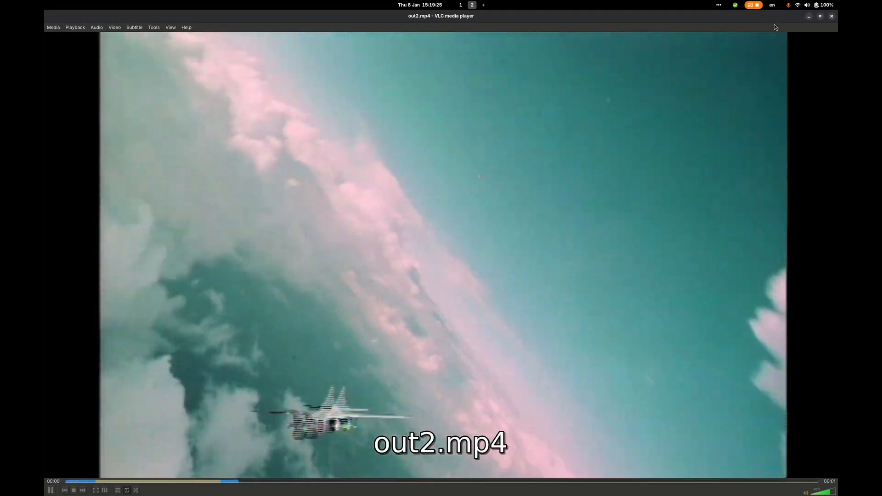
click(832, 16)
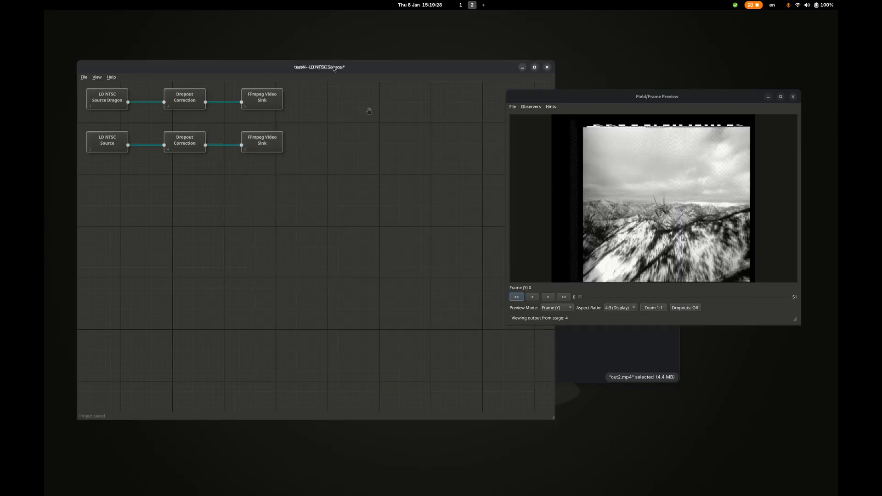
Save the test4 project and keep its graph window in front
key(ctrl+s)
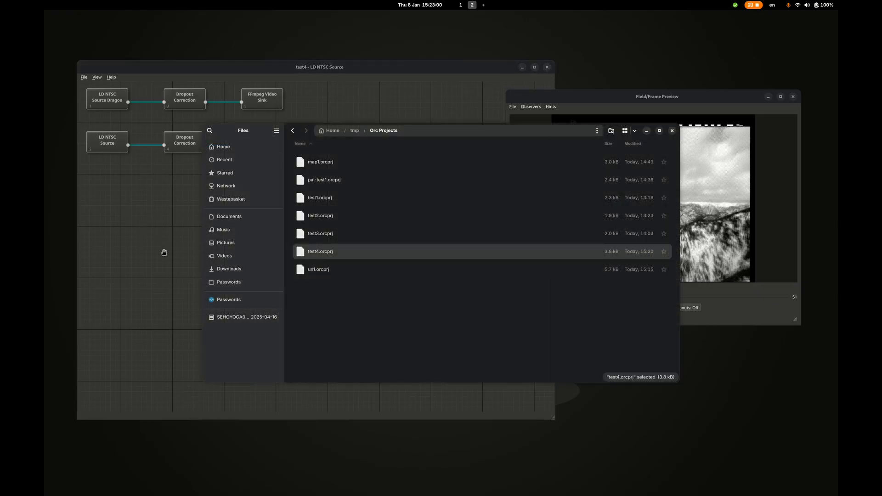
click(247, 70)
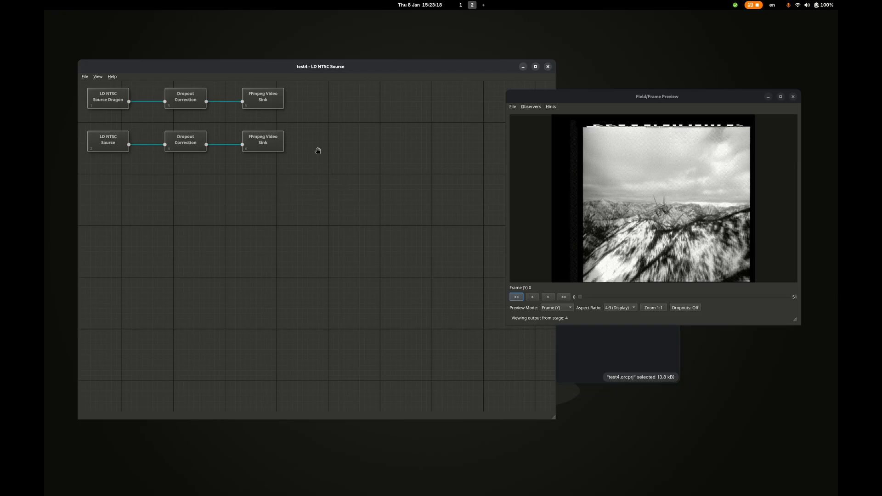
Open test4.orcprj from the Orc Projects folder in the text editor and skim the whole file
click(623, 360)
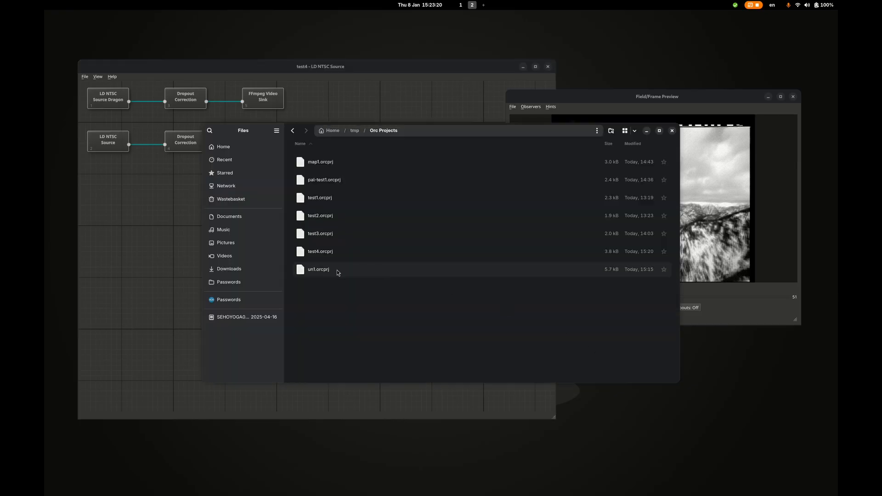
click(323, 256)
double_click(323, 256)
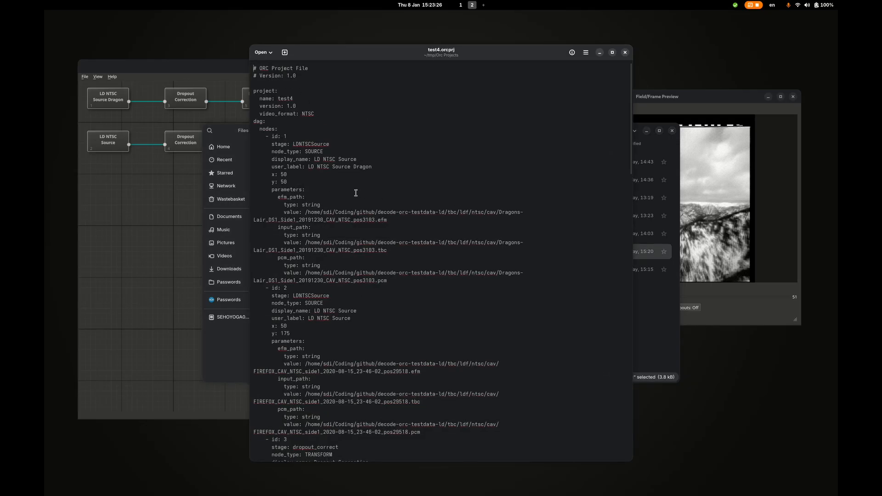
scroll(354, 189, down, 20)
scroll(359, 190, down, 5)
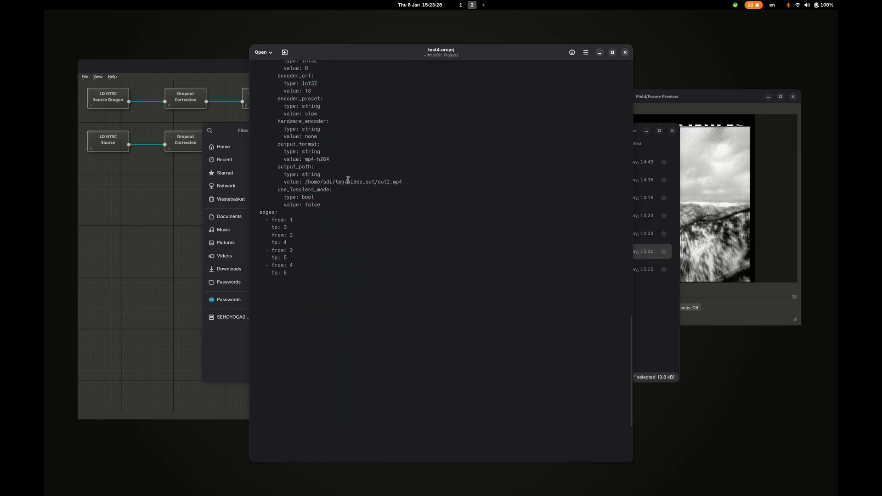
scroll(363, 197, up, 20)
scroll(368, 205, up, 10)
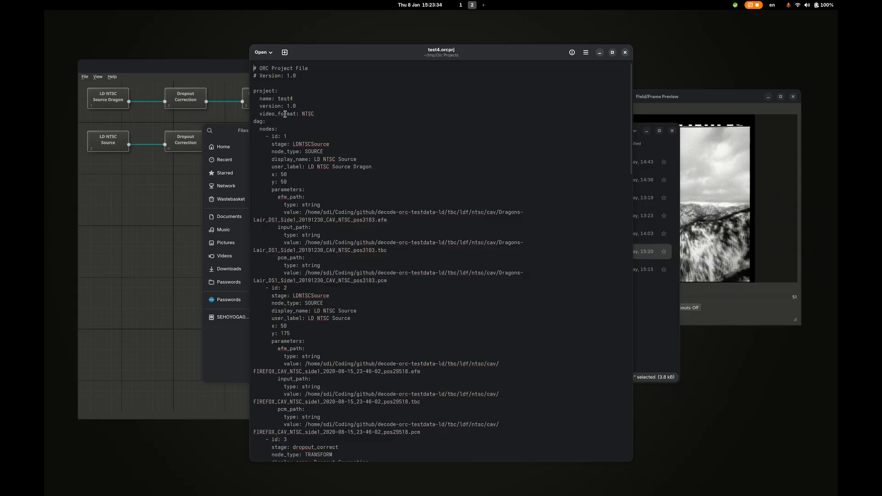
Examine the dag nodes and the edges section of test4.orcprj, close the file, and return to the project window
double_click(258, 123)
scroll(341, 250, down, 5)
scroll(336, 248, down, 20)
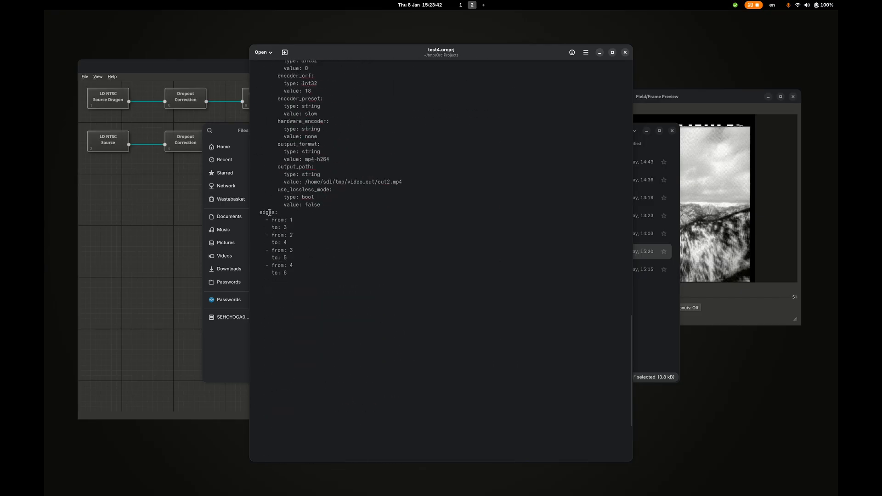
double_click(271, 212)
click(625, 52)
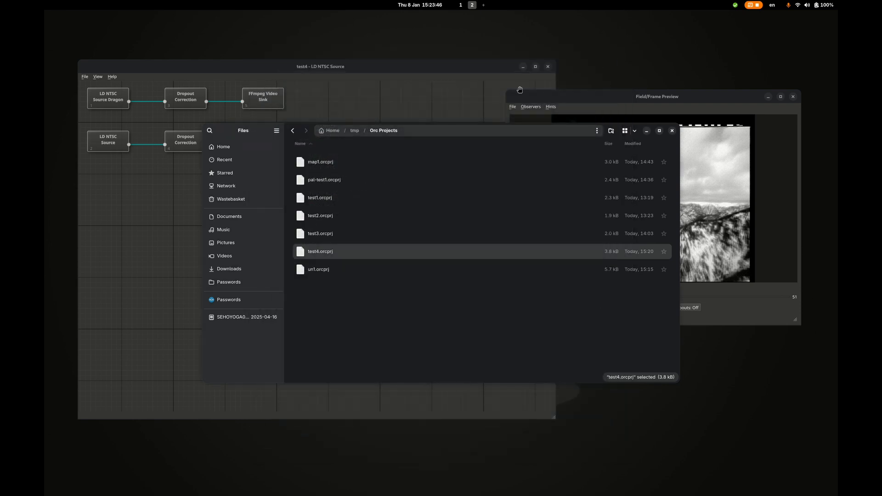
click(294, 69)
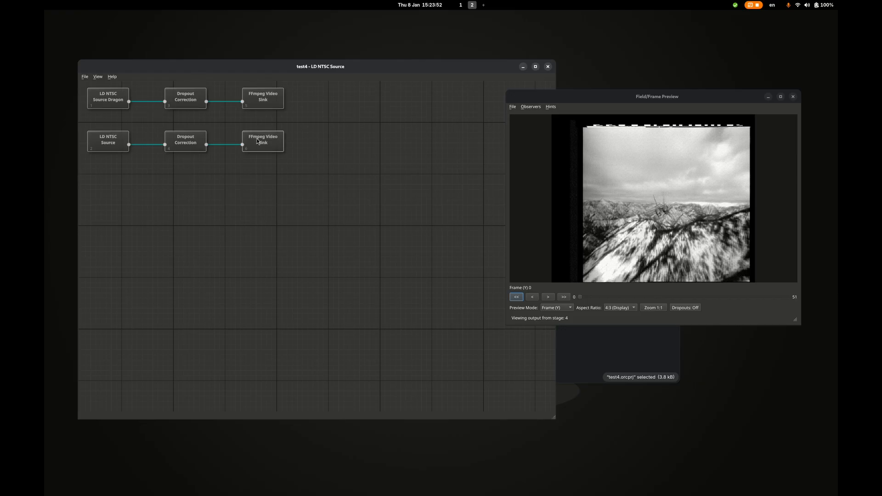
Switch to the terminal in the Orc Projects folder and run orc-cli --process test4.orcprj
click(472, 5)
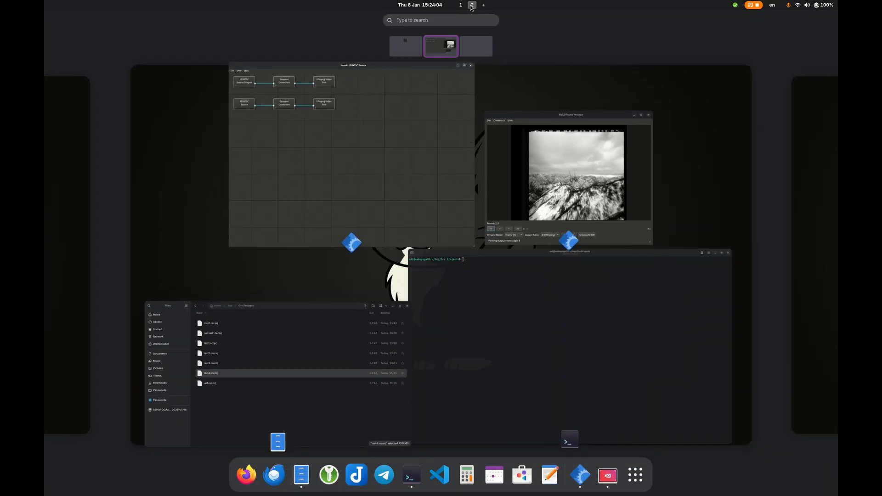
click(508, 315)
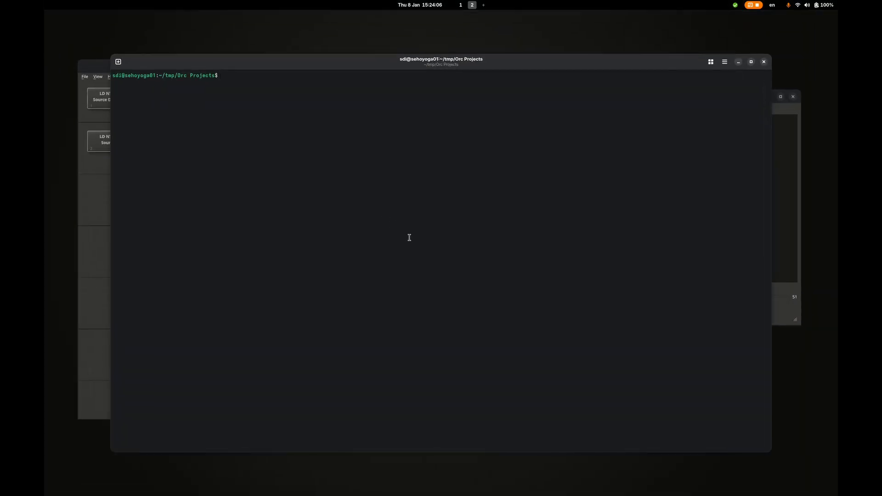
text(orc-cli --process test.o)
key(BackSpace)
key(BackSpace)
text(4)
key(Tab)
key(Return)
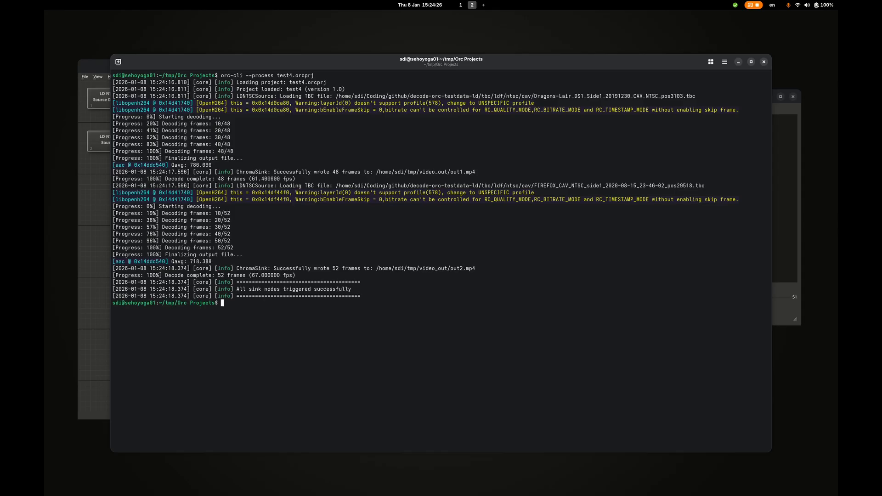
Rerun orc-cli --process test4.orcprj with --log-level debug --log-file /tmp/orc-cli.log, and minimize the terminal
key(Return)
key(Return)
key(Return)
key(Up)
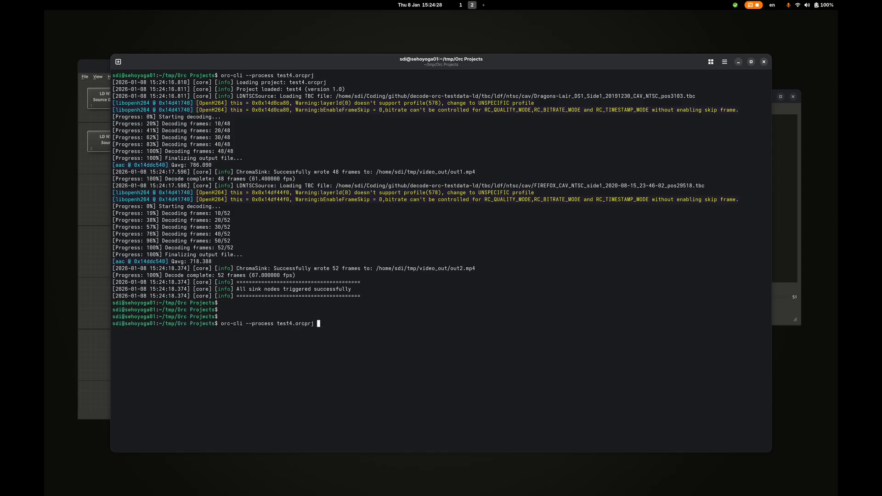
text(--log-level debug --log-file /tmp/orc-cli.log)
key(Return)
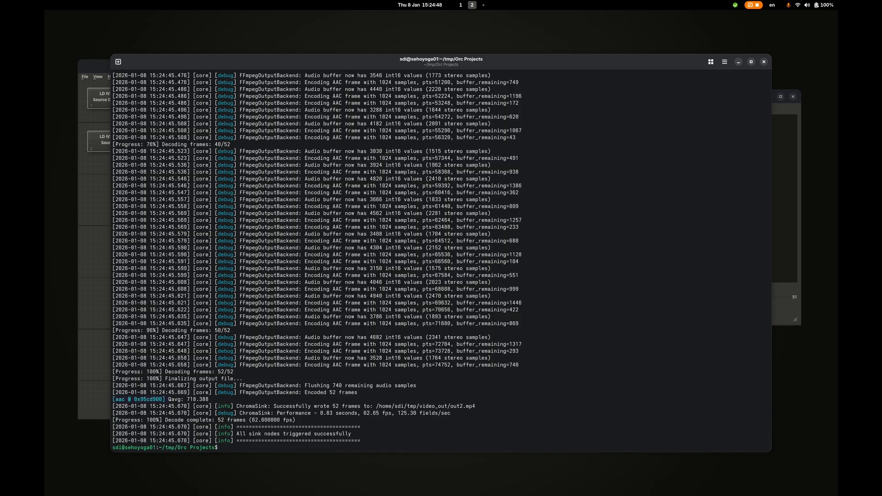
key(Return)
key(Return)
key(Return)
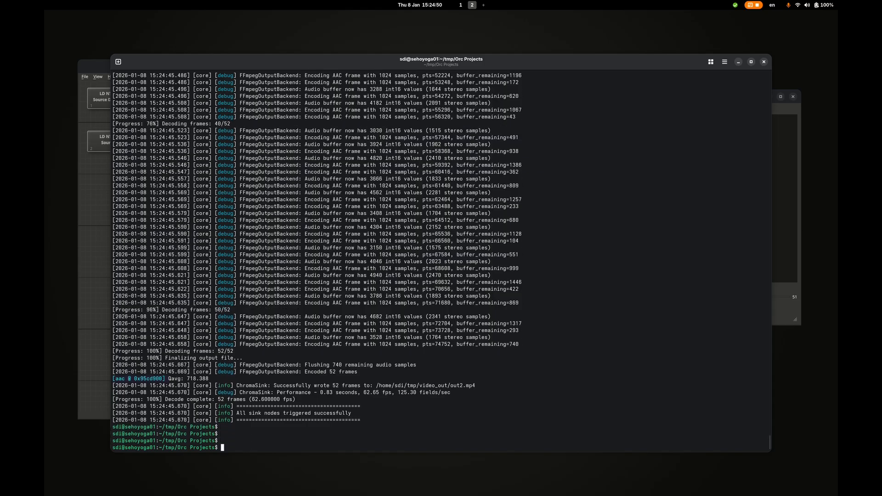
click(739, 62)
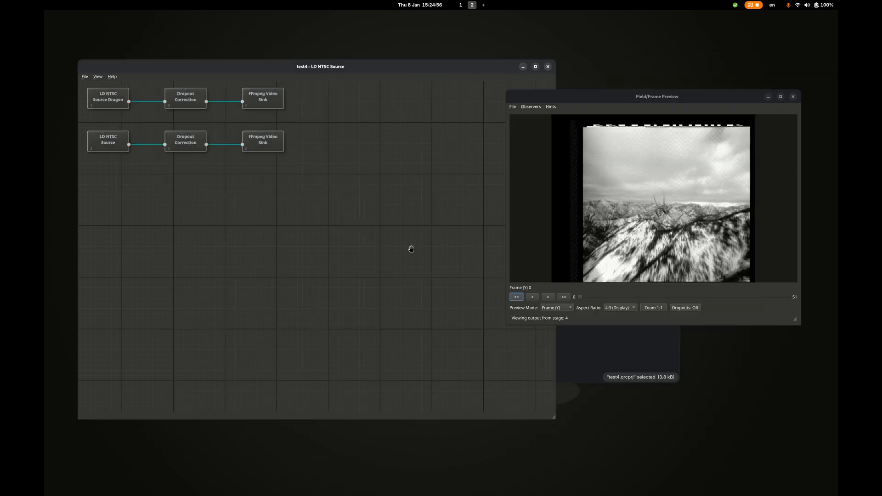